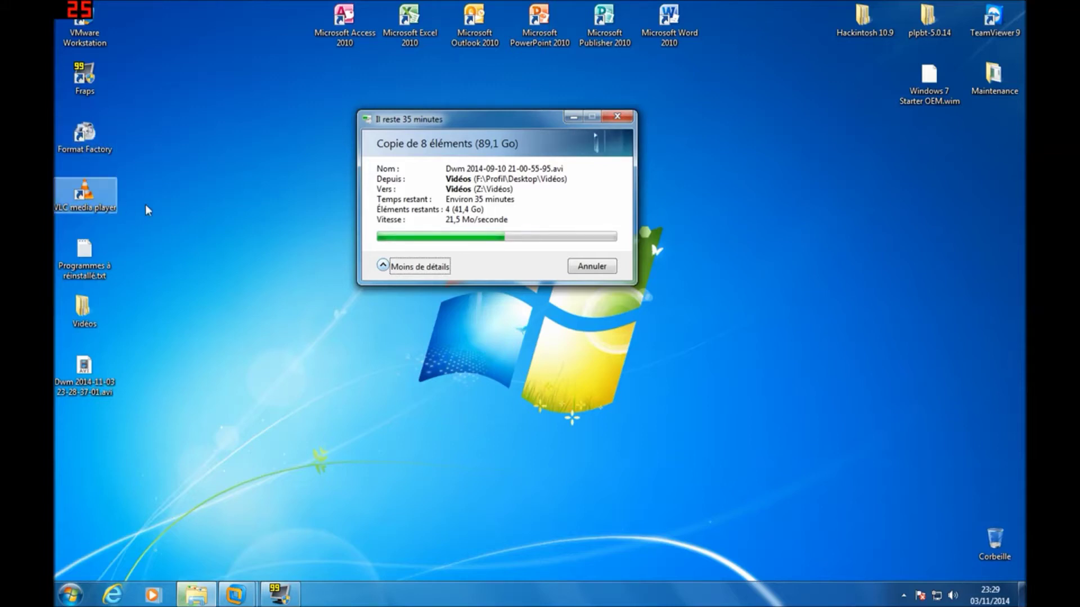
Step: Keep the file copy progress window in view, nudging it around the desktop as the copy runs
{"action": "left_click_drag", "start_coordinate": [296, 321], "coordinate": [383, 420]}
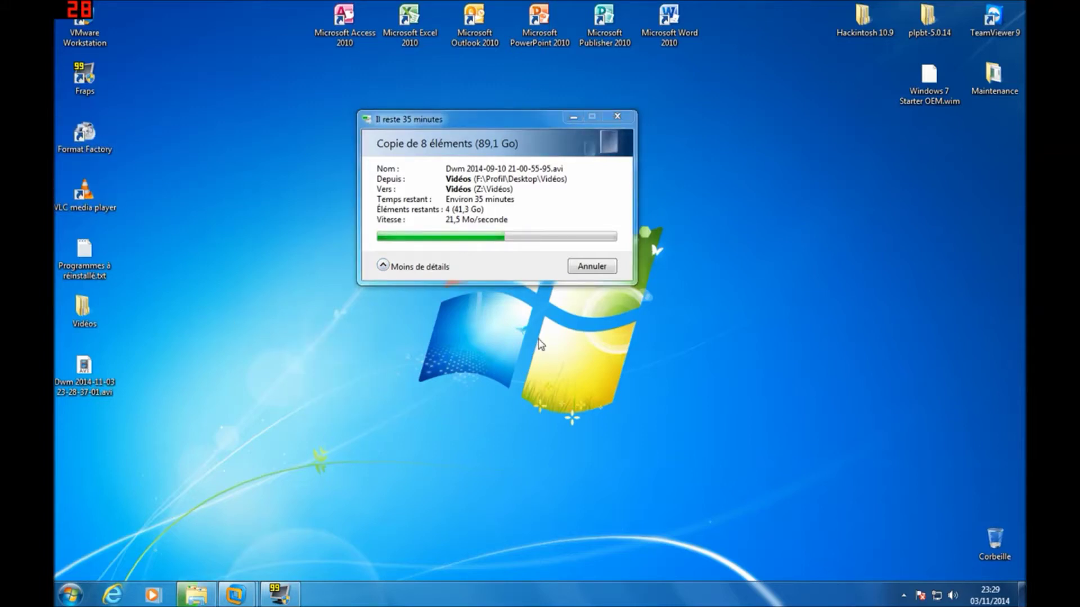
{"action": "left_click", "coordinate": [527, 271]}
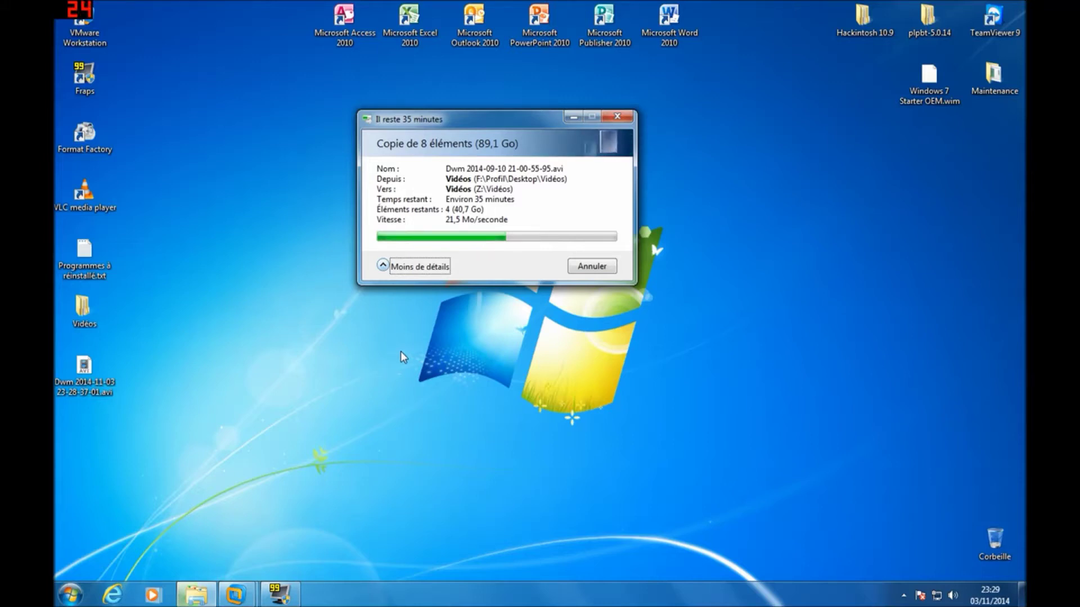
{"action": "left_click", "coordinate": [515, 306]}
{"action": "left_click", "coordinate": [502, 273]}
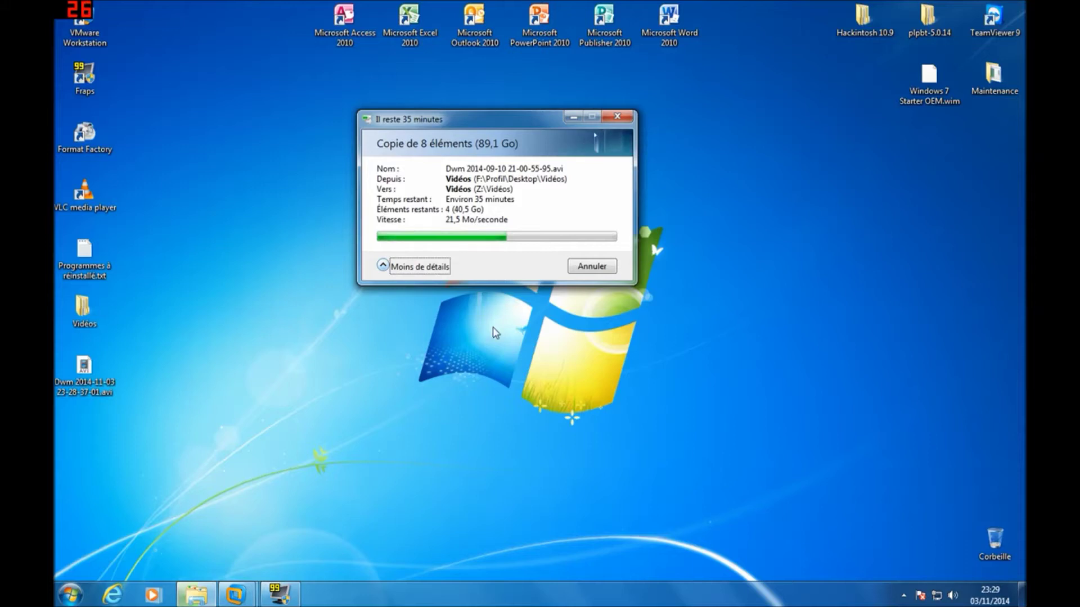
{"action": "left_click_drag", "start_coordinate": [479, 121], "coordinate": [483, 116]}
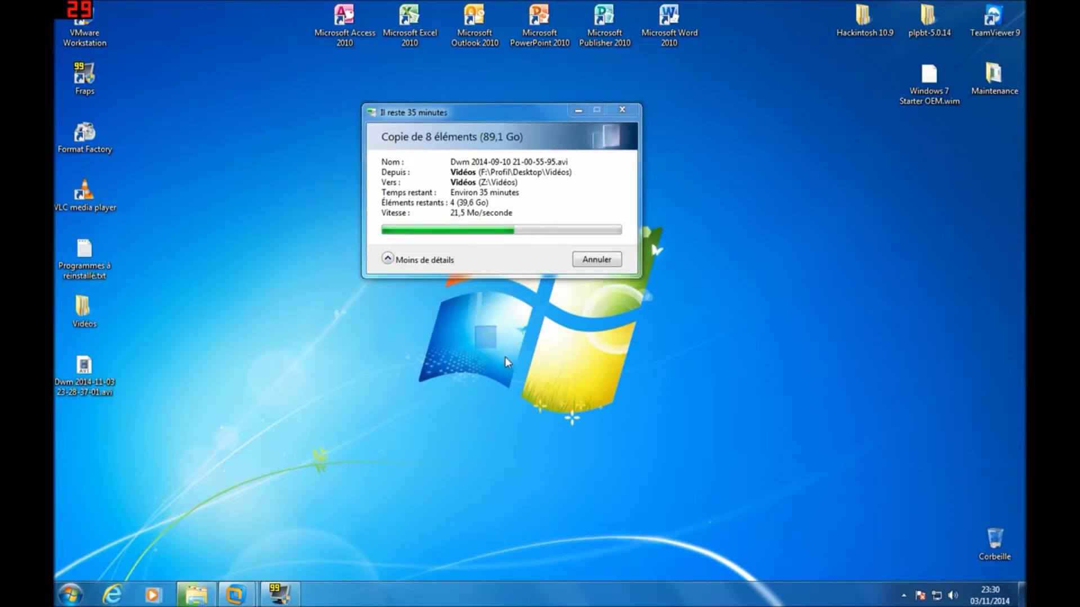
{"action": "left_click_drag", "start_coordinate": [482, 113], "coordinate": [477, 106]}
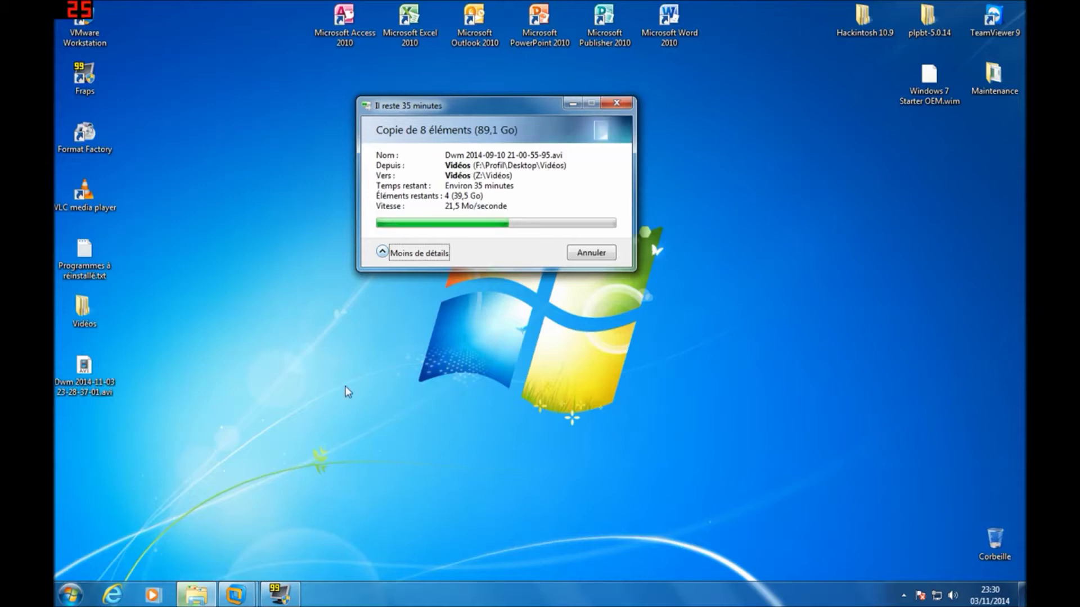
{"action": "left_click", "coordinate": [447, 360]}
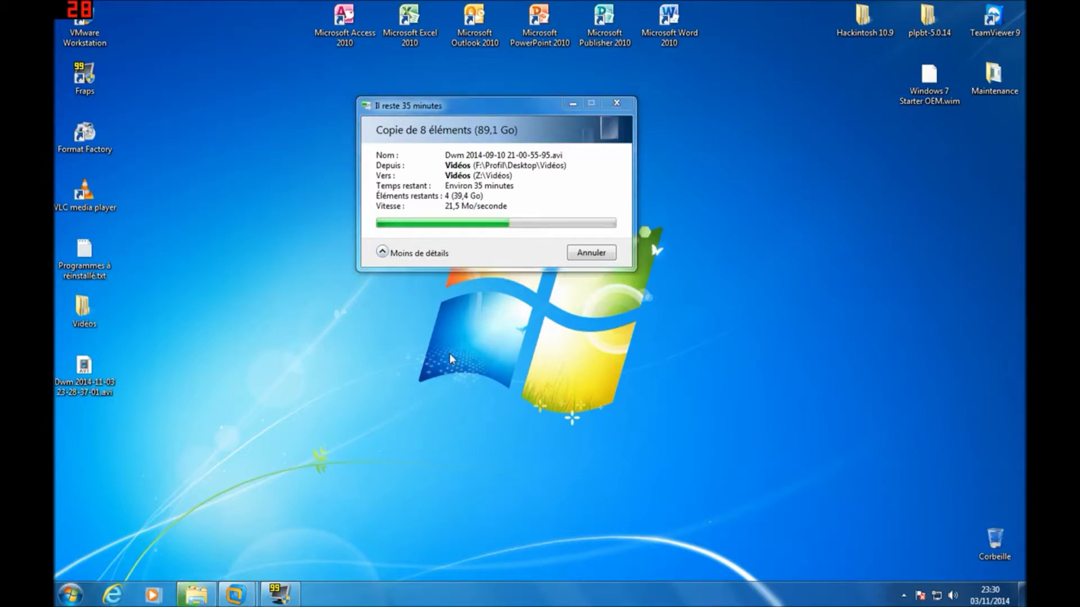
{"action": "left_click_drag", "start_coordinate": [495, 114], "coordinate": [503, 115]}
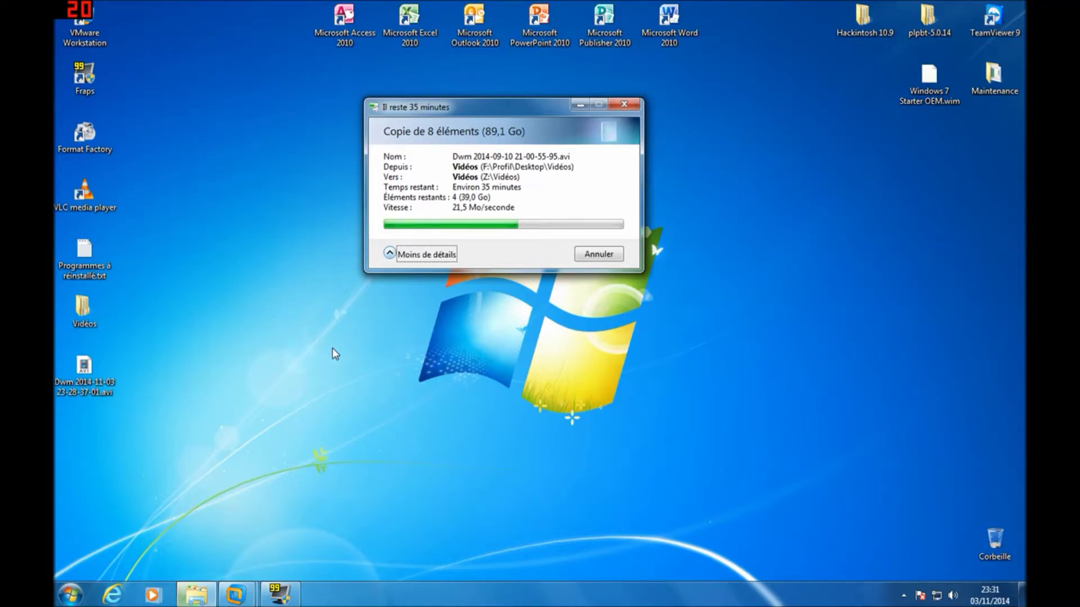
{"action": "left_click_drag", "start_coordinate": [321, 315], "coordinate": [365, 358]}
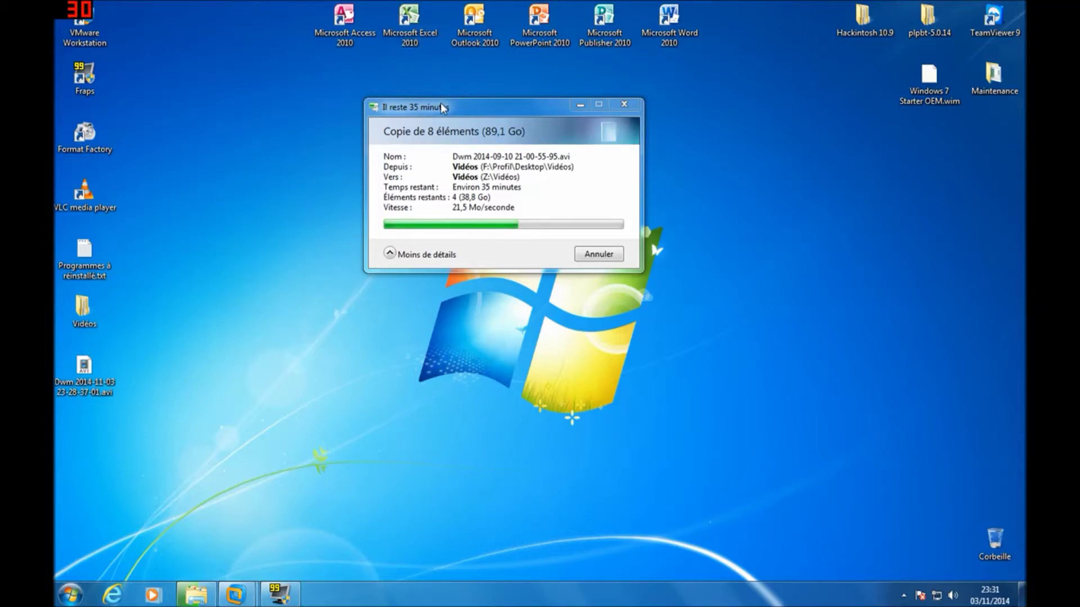
{"action": "mouse_move", "coordinate": [442, 110]}
{"action": "left_mouse_down"}
{"action": "mouse_move", "coordinate": [431, 103]}
{"action": "mouse_move", "coordinate": [439, 112]}
{"action": "left_mouse_up"}
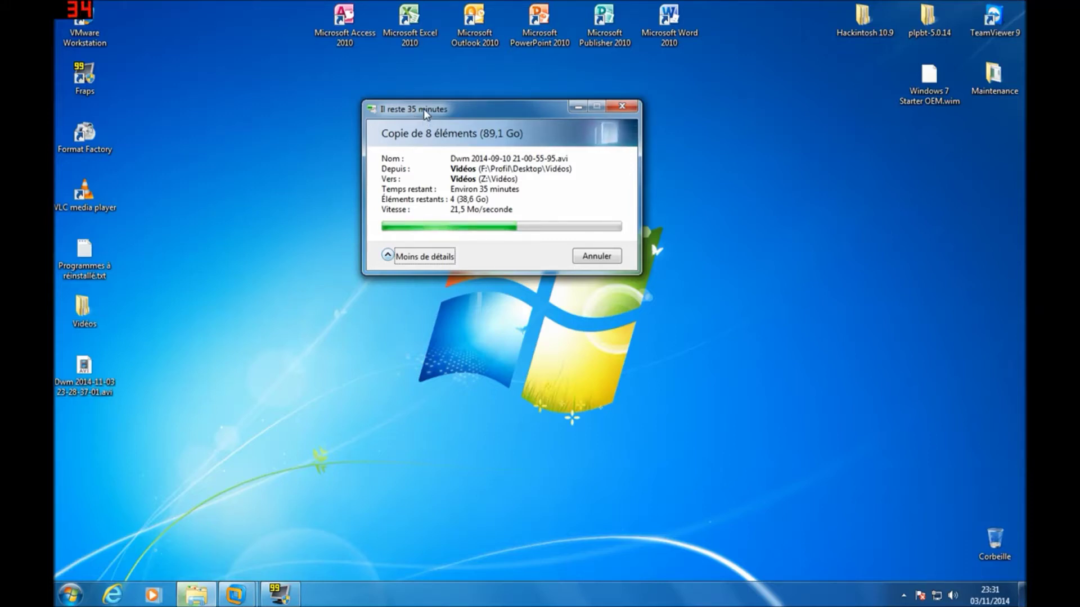
{"action": "left_click_drag", "start_coordinate": [424, 109], "coordinate": [427, 105]}
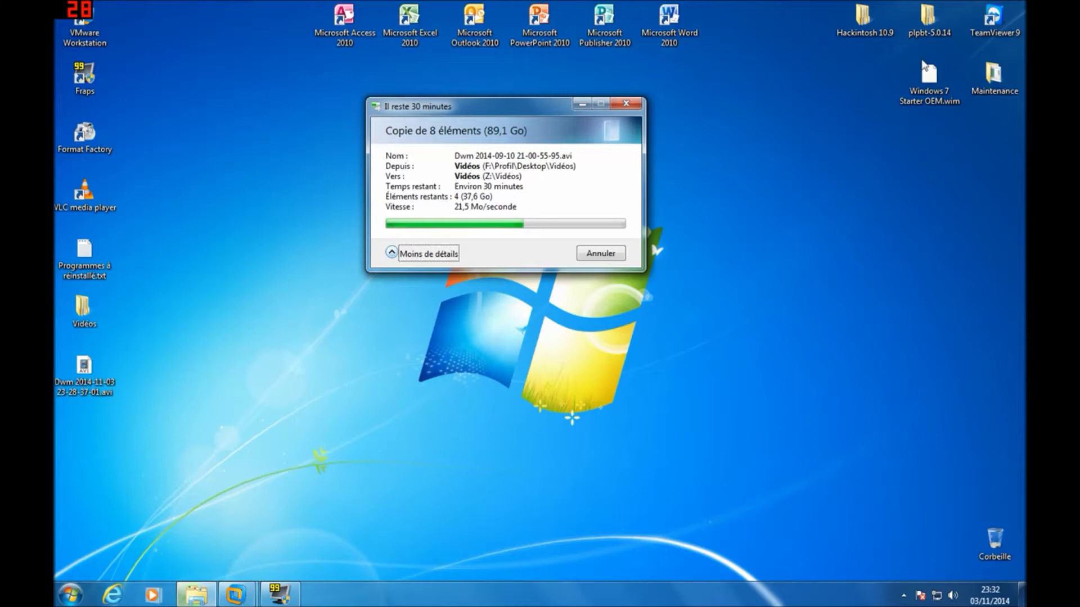
Step: Select the Windows 7 image and Maintenance desktop icons, then shift the copy window up-right
{"action": "left_click_drag", "start_coordinate": [871, 76], "coordinate": [893, 149]}
{"action": "left_click", "coordinate": [439, 110]}
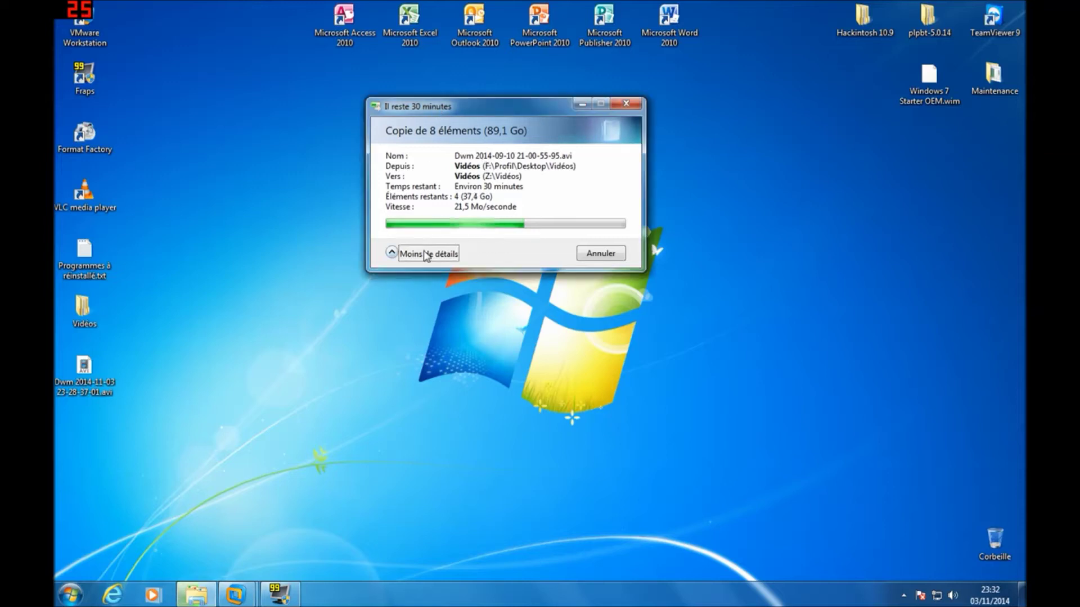
{"action": "left_click_drag", "start_coordinate": [457, 102], "coordinate": [461, 97]}
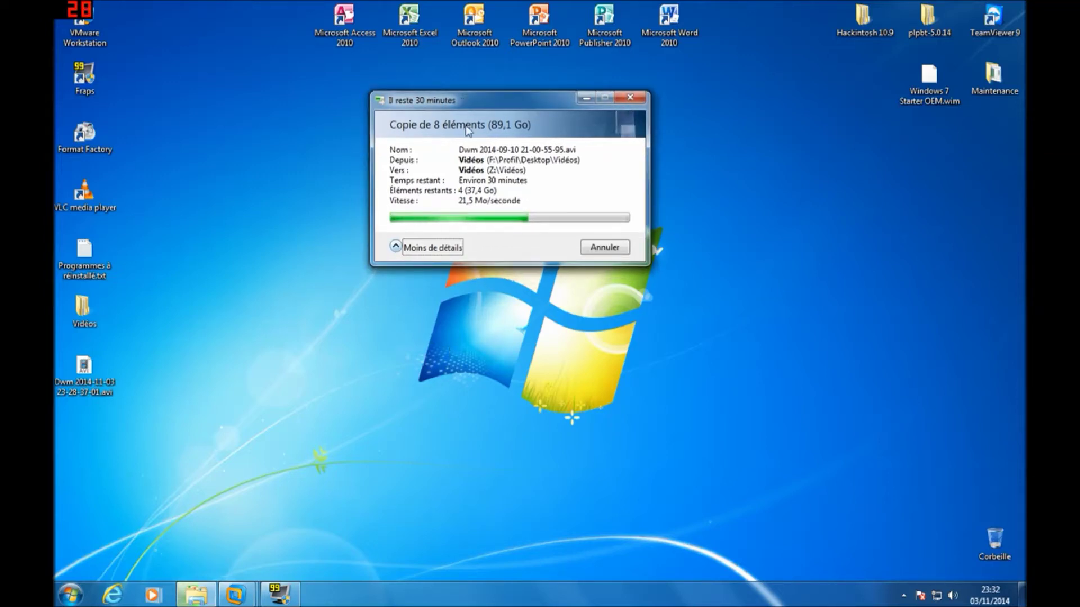
{"action": "left_click", "coordinate": [302, 446]}
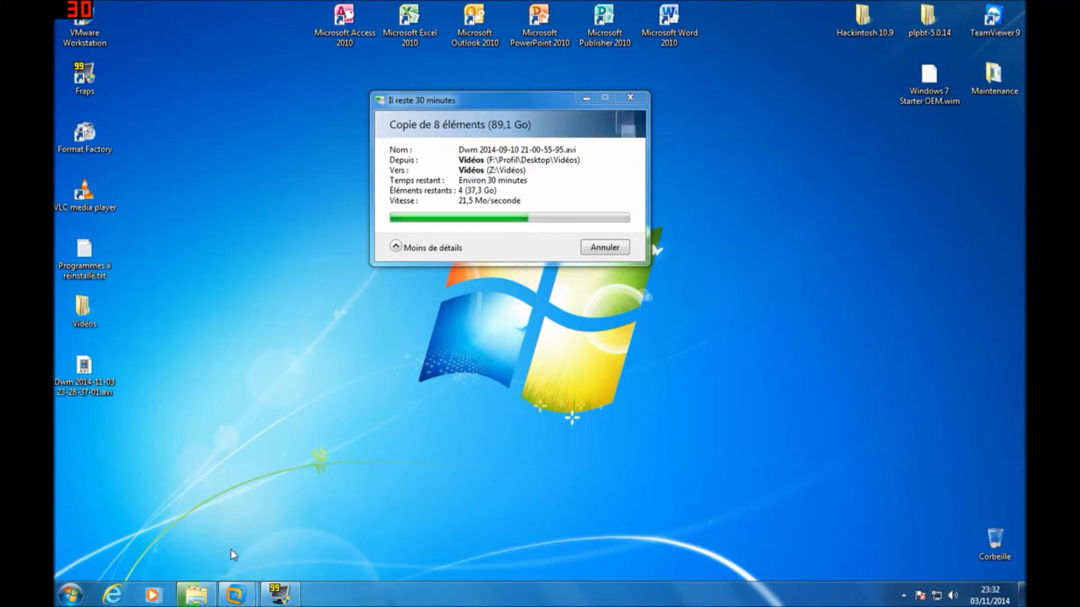
Step: Switch to the Windows Server 2012 R2 VM and choose Never Remind Me on the VMware Tools reminder
{"action": "mouse_move", "coordinate": [239, 599]}
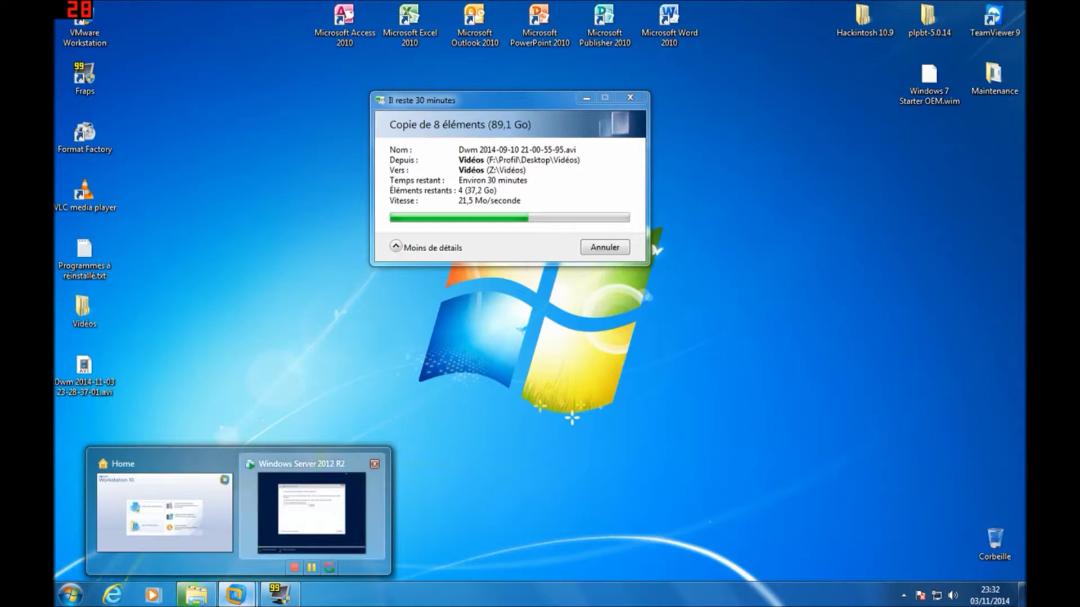
{"action": "left_click", "coordinate": [288, 516]}
{"action": "key", "text": "ctrl+alt"}
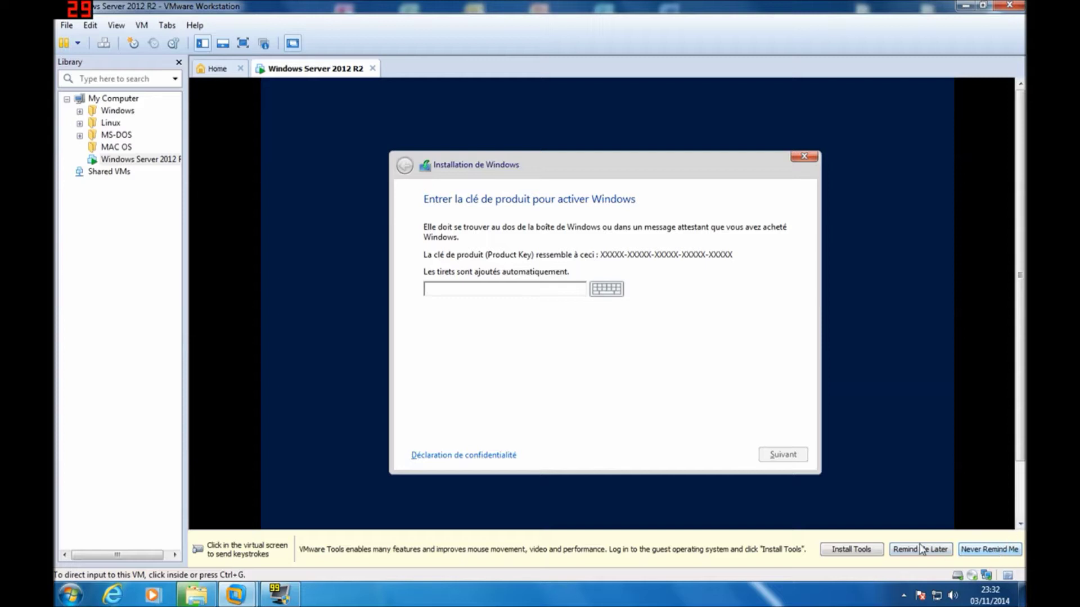
{"action": "left_click", "coordinate": [985, 553]}
{"action": "left_click", "coordinate": [721, 393]}
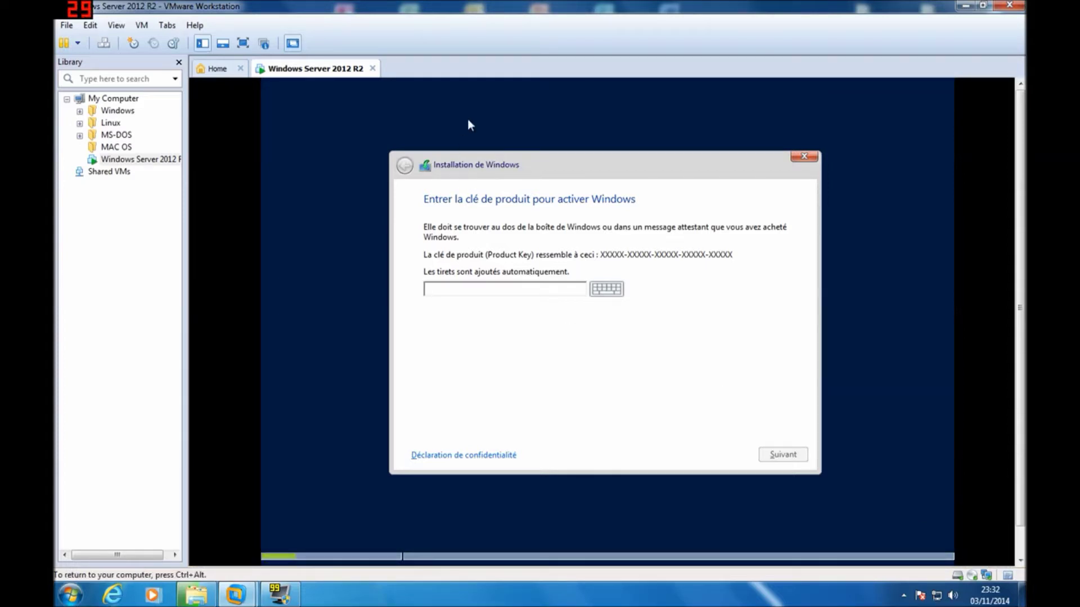
Step: Toggle the virtual machine into full screen and back to the windowed view
{"action": "key", "text": "ctrl+alt"}
{"action": "left_click", "coordinate": [243, 44]}
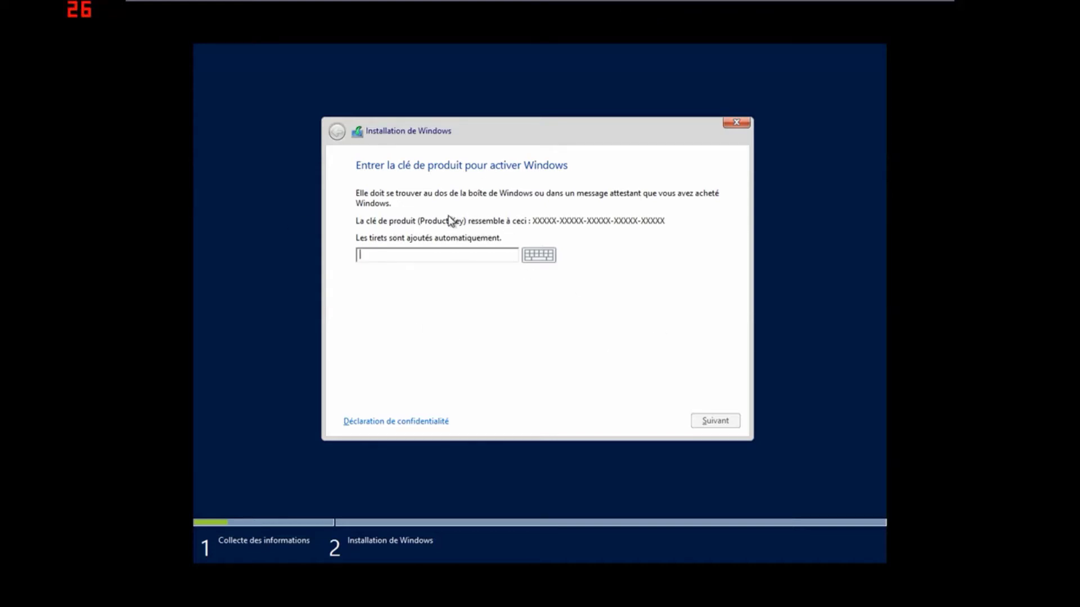
{"action": "mouse_move", "coordinate": [516, 5]}
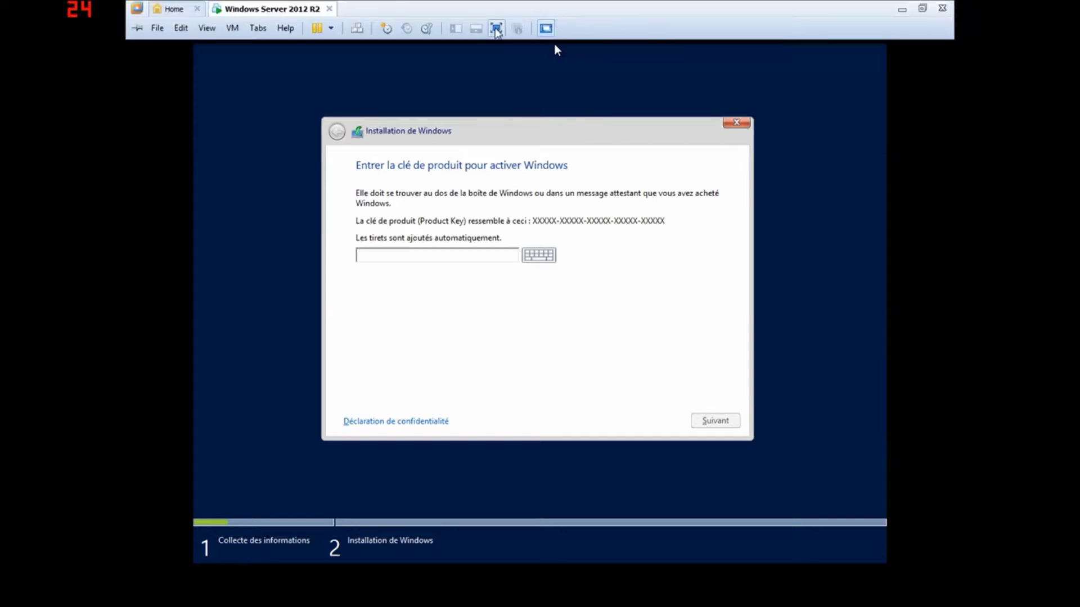
{"action": "left_click", "coordinate": [503, 32]}
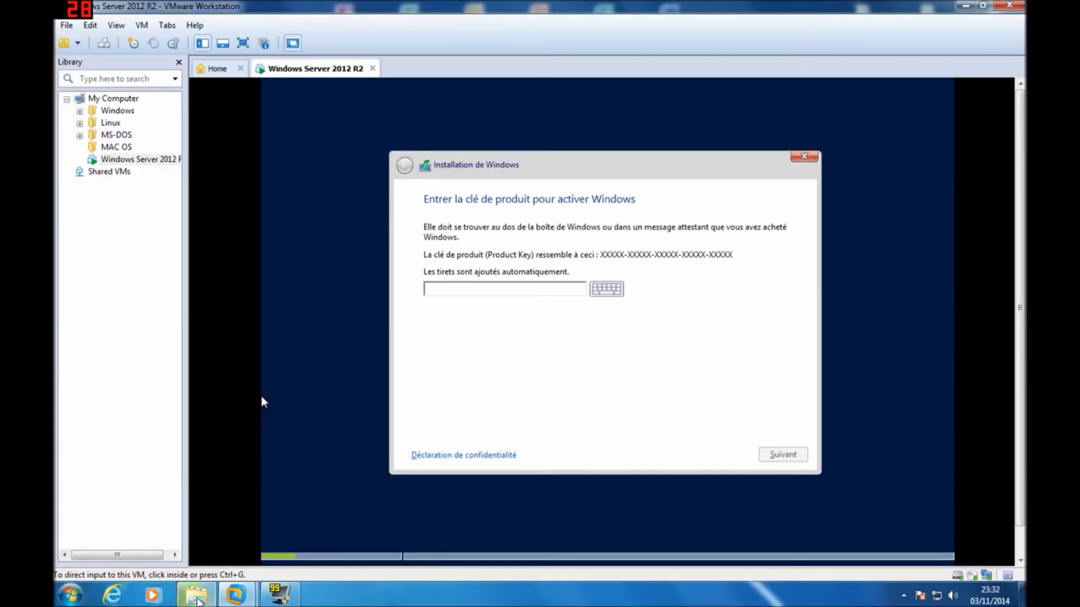
Step: Switch to the Ordinateur window and select the NAS (Z:) network drive
{"action": "mouse_move", "coordinate": [189, 597]}
{"action": "left_click", "coordinate": [137, 459]}
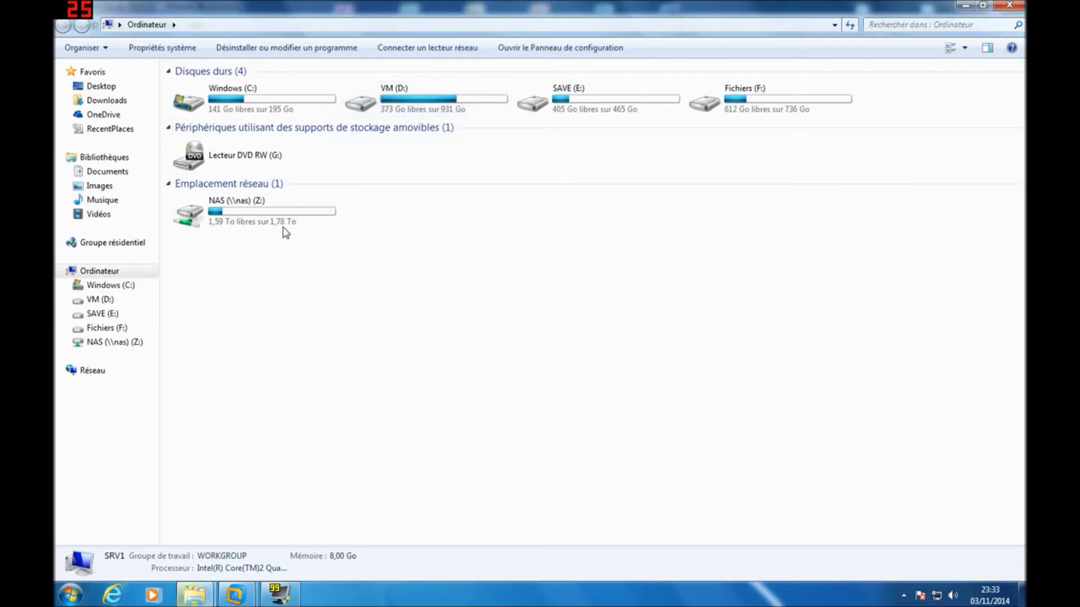
{"action": "left_click", "coordinate": [266, 206]}
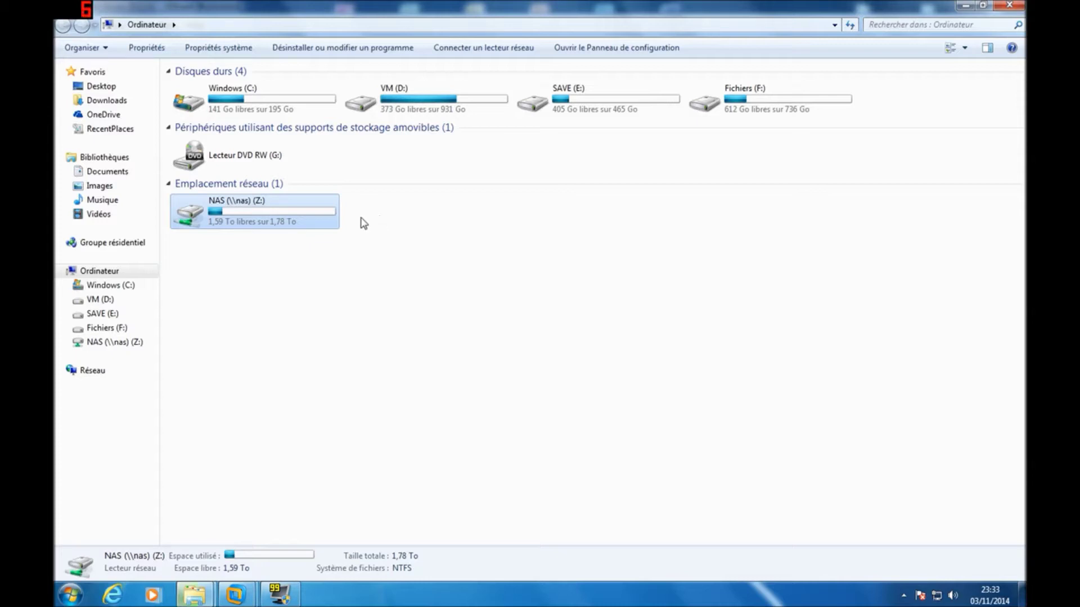
Step: Browse NAS (Z:) > ISO > Windows, peek into the Windows 10 folder, then go back
{"action": "double_click", "coordinate": [300, 220]}
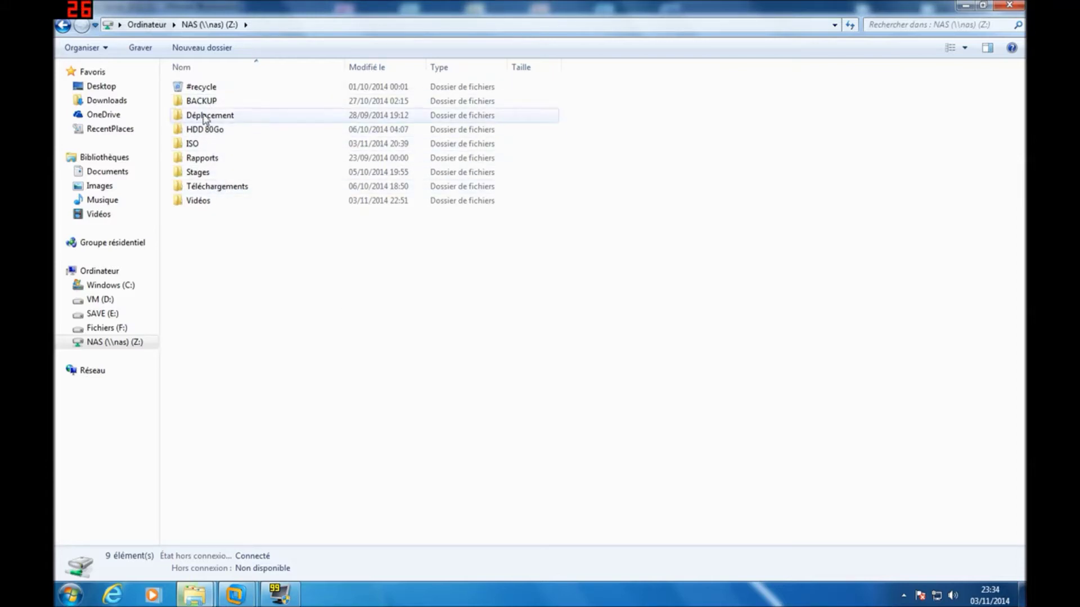
{"action": "left_click", "coordinate": [197, 145]}
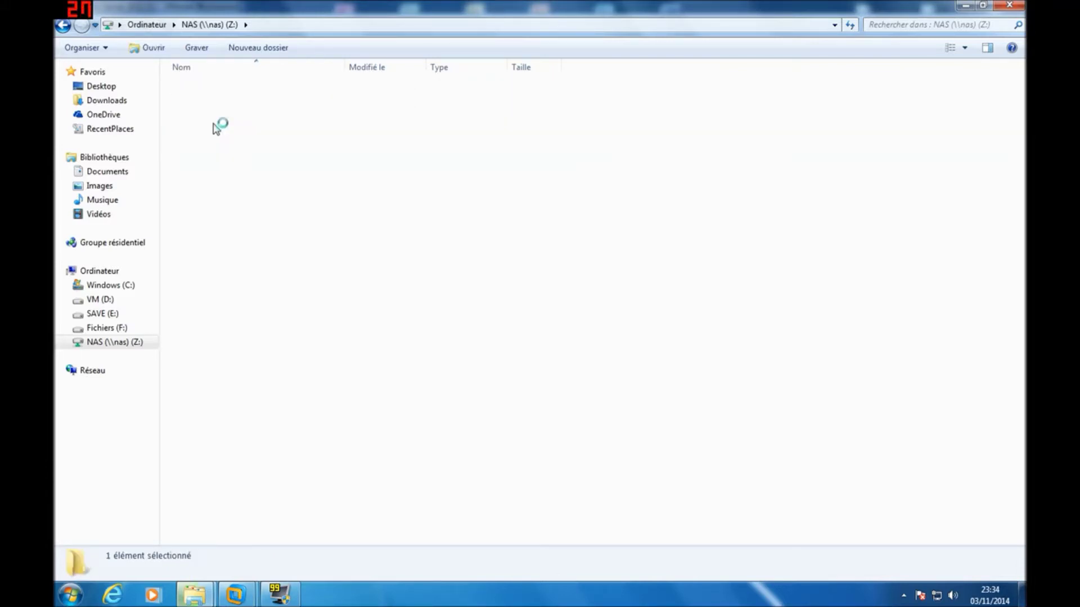
{"action": "left_click", "coordinate": [197, 88]}
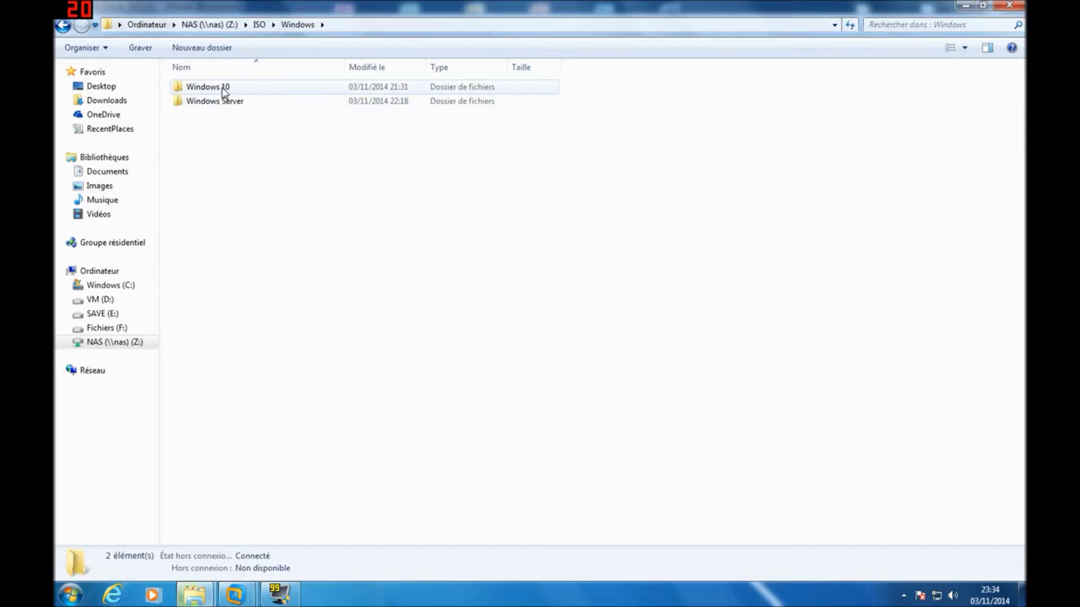
{"action": "mouse_move", "coordinate": [223, 91]}
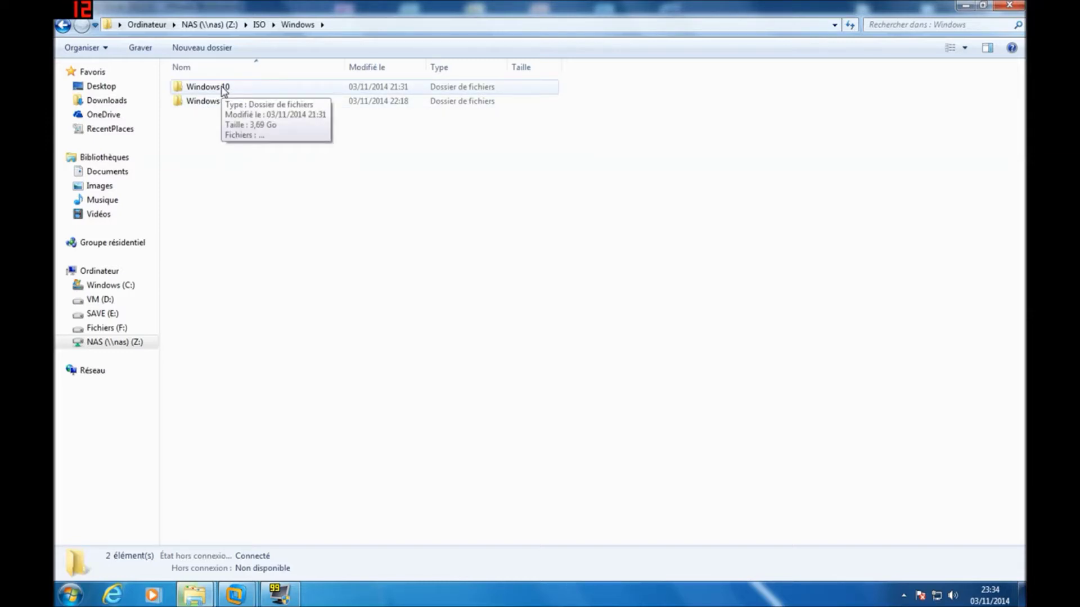
{"action": "double_click", "coordinate": [223, 89]}
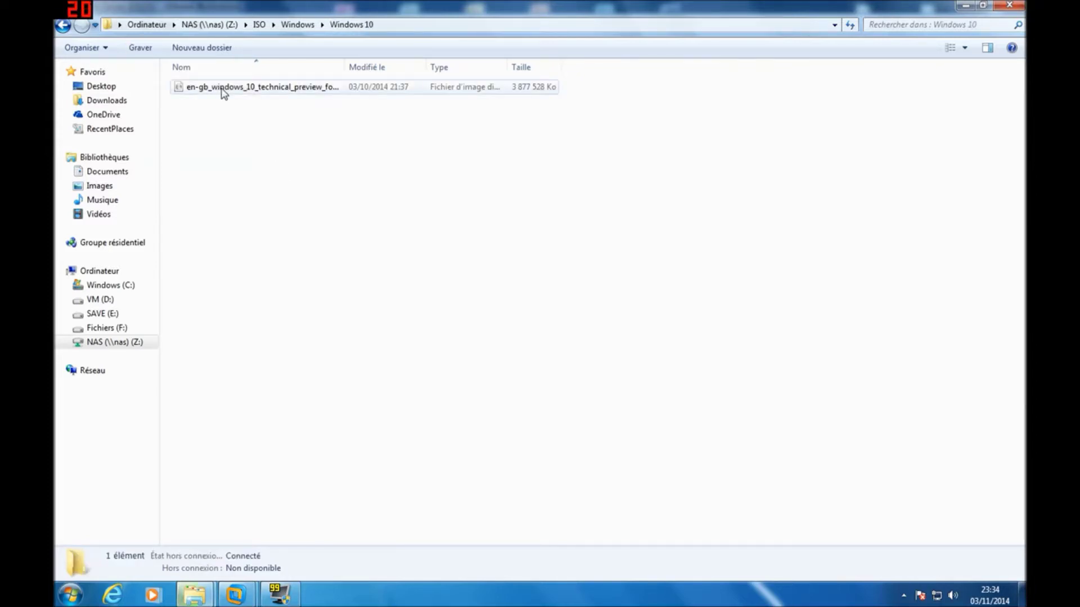
{"action": "left_click", "coordinate": [266, 89]}
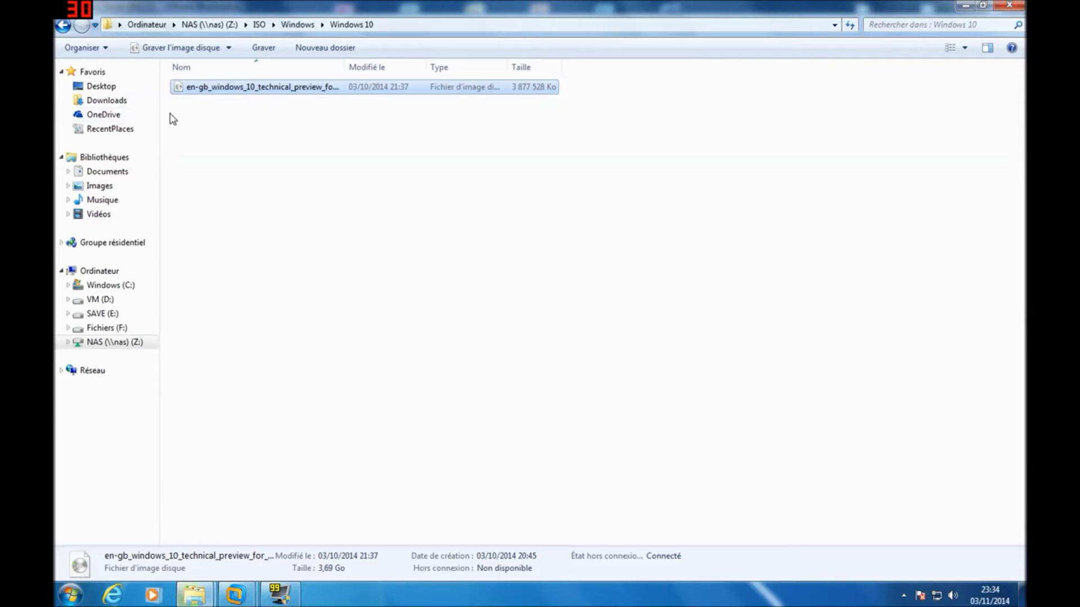
{"action": "left_click", "coordinate": [63, 27]}
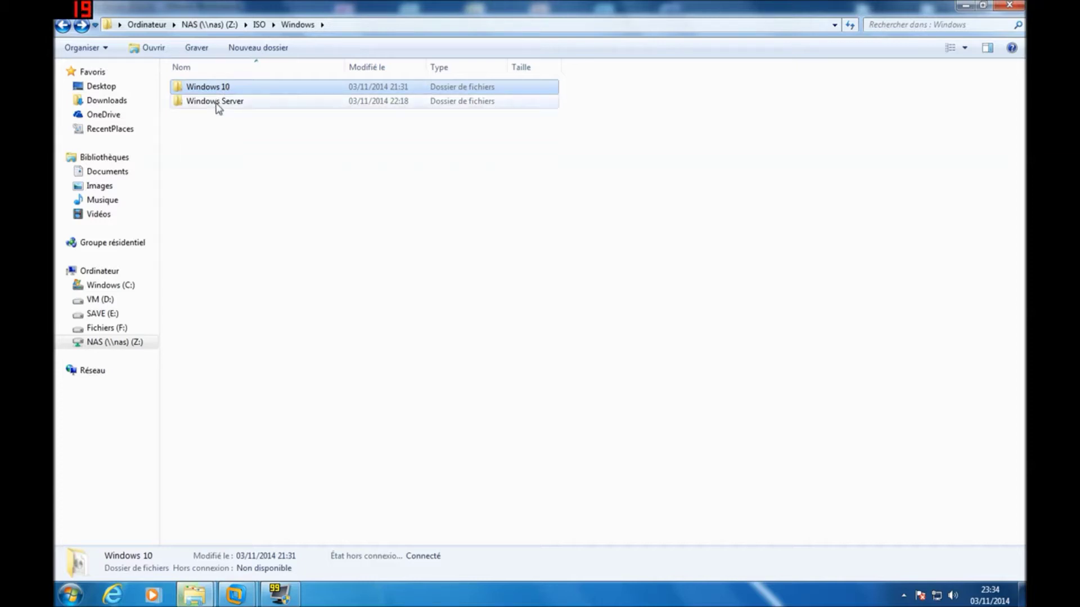
Step: Open the Windows Server folder holding the Server 2012 R2 image and licence file
{"action": "left_click", "coordinate": [216, 104]}
{"action": "left_click", "coordinate": [211, 90]}
{"action": "left_click", "coordinate": [213, 101]}
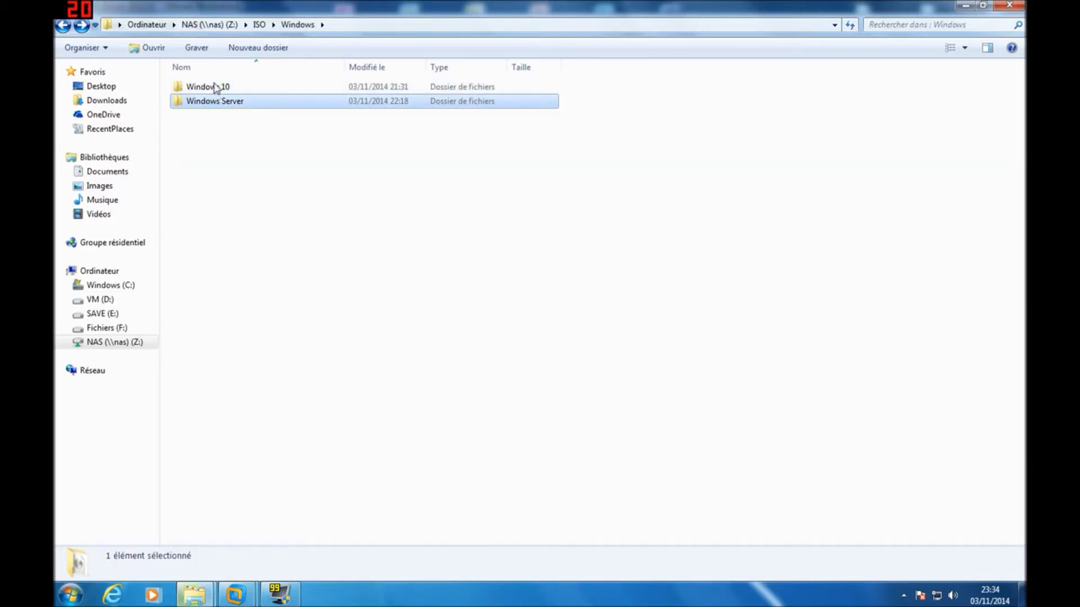
{"action": "left_click", "coordinate": [248, 157]}
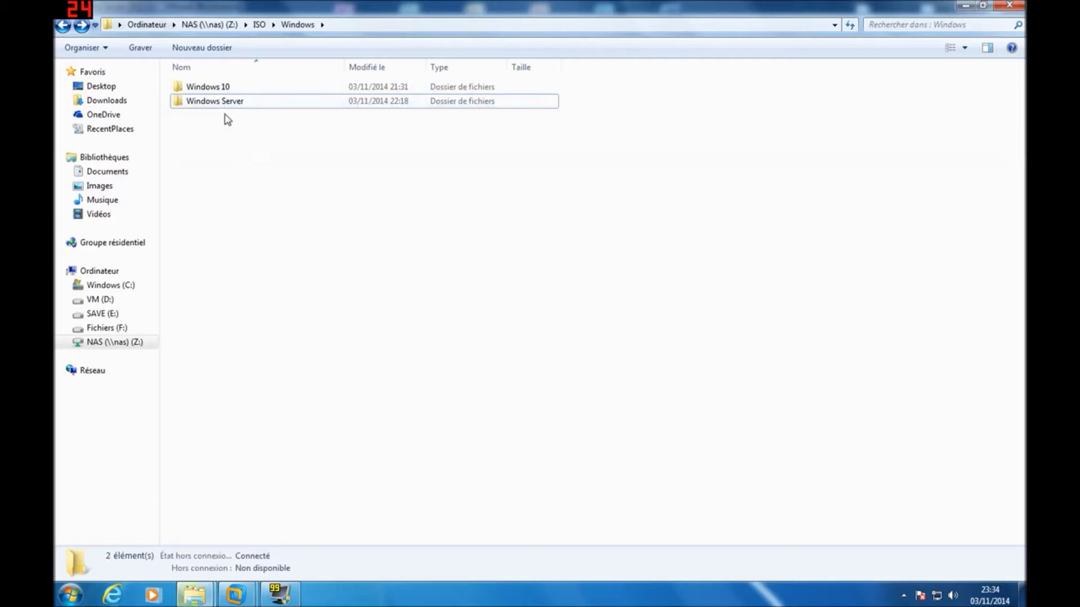
{"action": "double_click", "coordinate": [206, 105]}
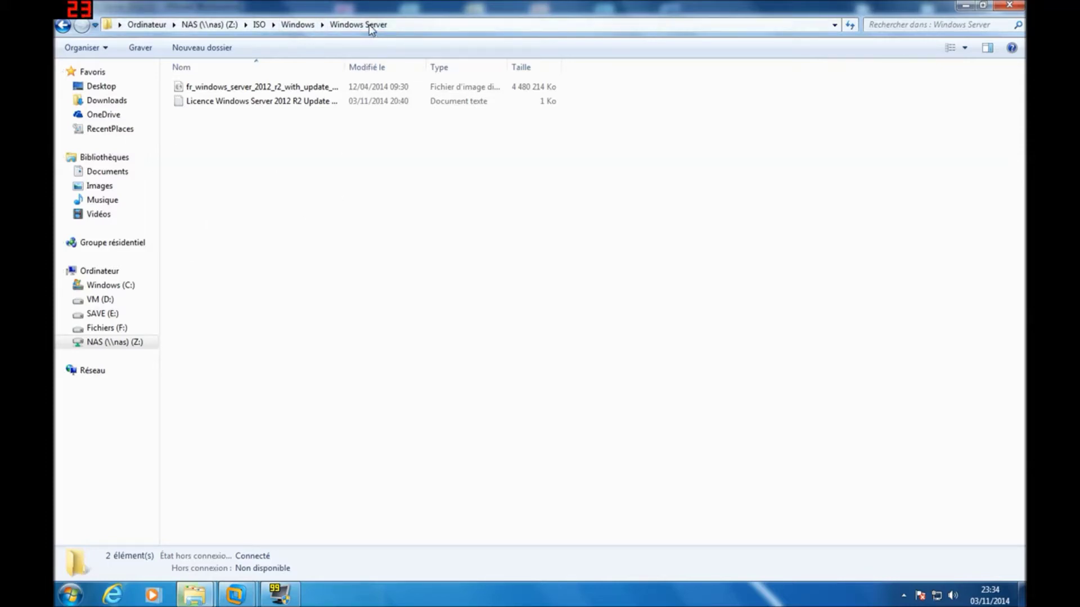
Step: Open the licence .txt in Notepad, dock it on the right half, and bring the VM forward
{"action": "double_click", "coordinate": [236, 106]}
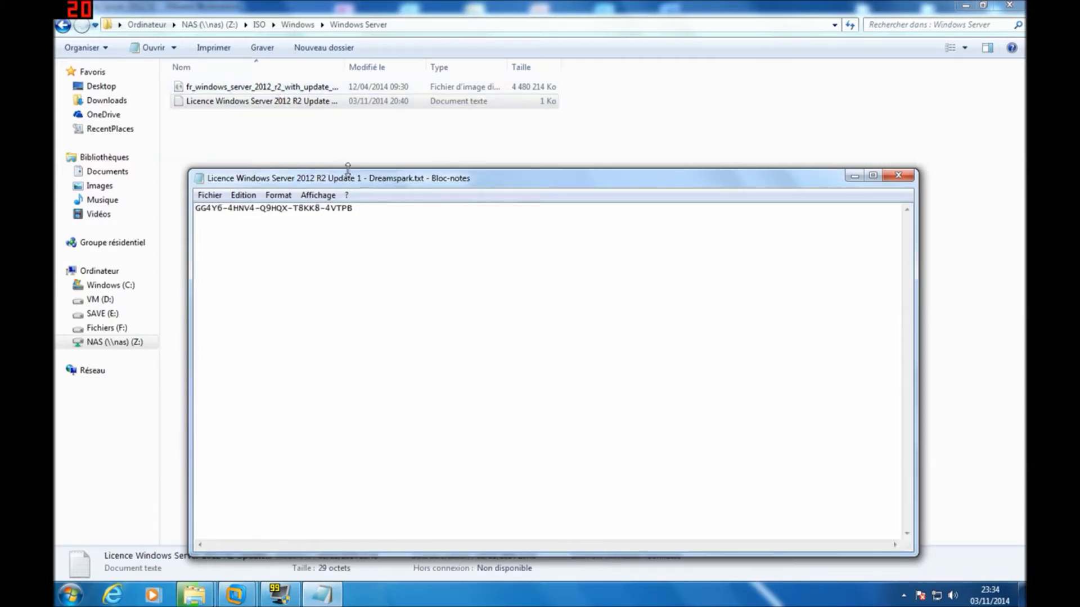
{"action": "left_click_drag", "start_coordinate": [346, 169], "coordinate": [332, 136]}
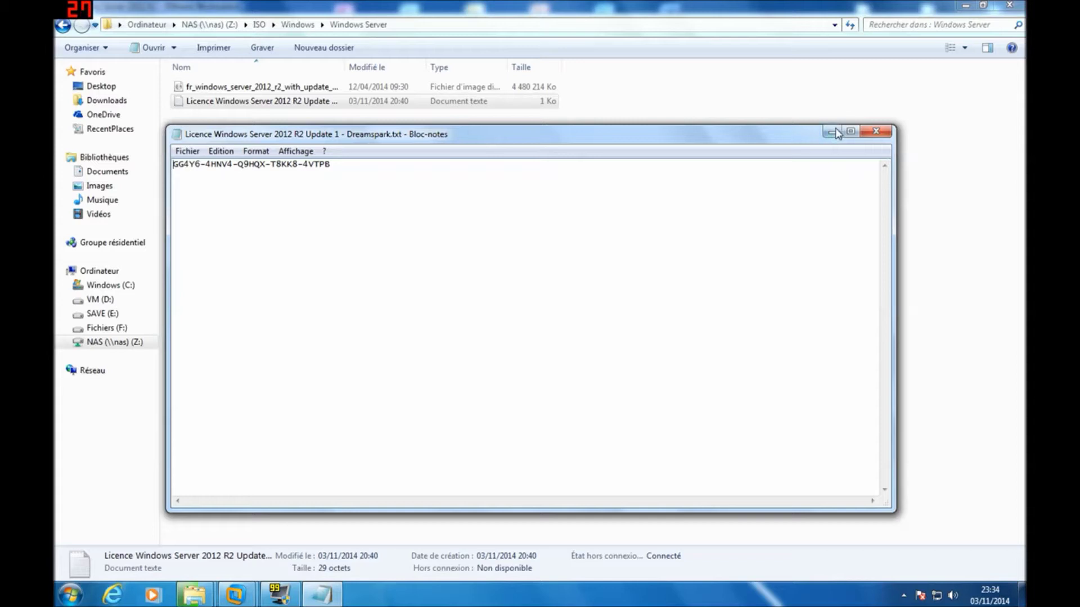
{"action": "left_click", "coordinate": [850, 131]}
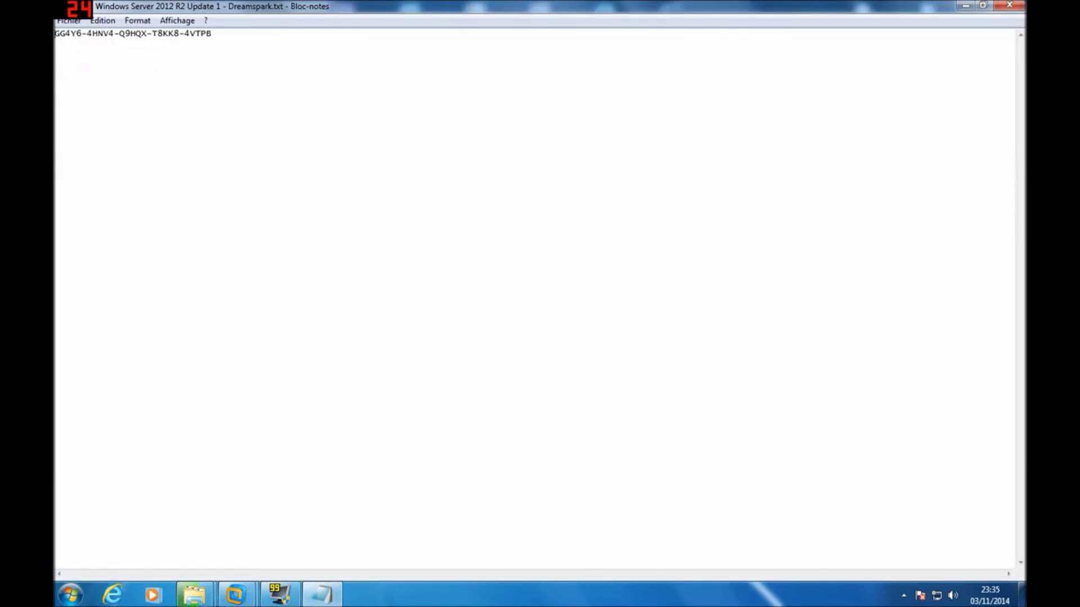
{"action": "left_click_drag", "start_coordinate": [224, 9], "coordinate": [1022, 100]}
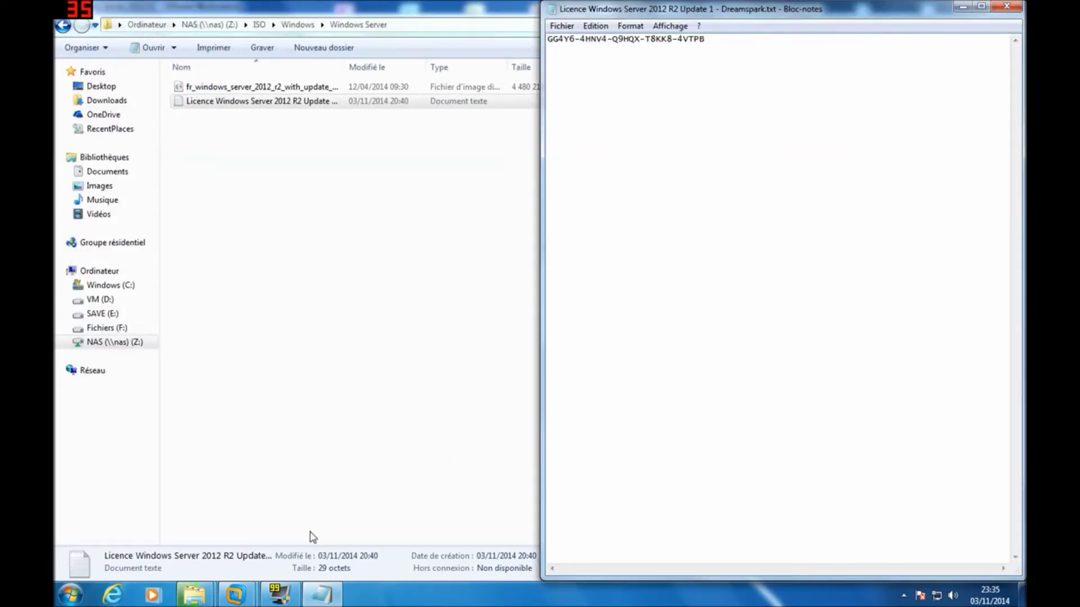
{"action": "mouse_move", "coordinate": [221, 600]}
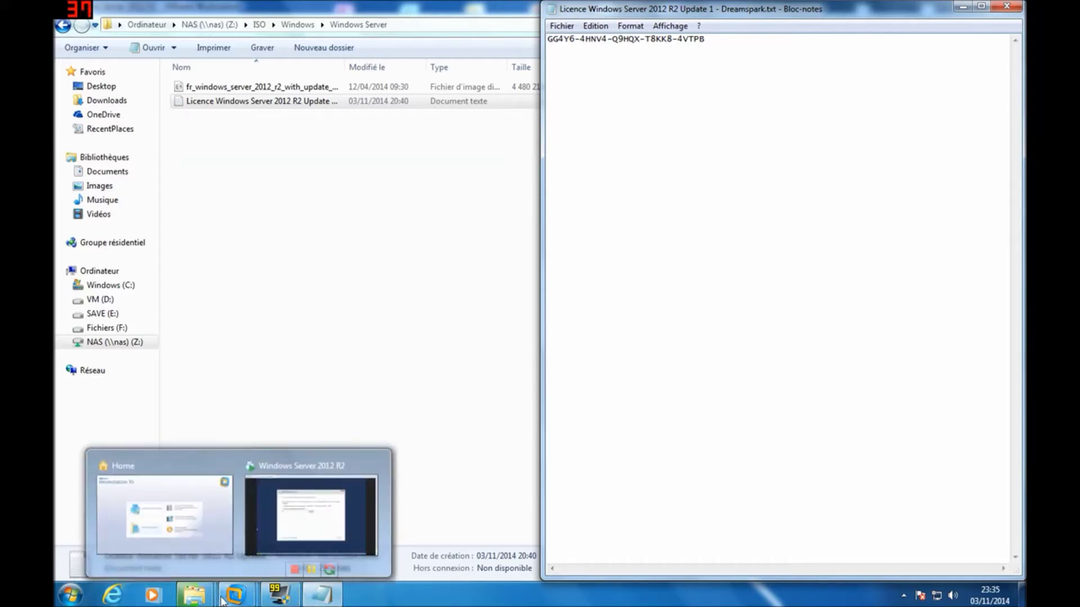
{"action": "left_click", "coordinate": [299, 499]}
Step: Dock the VM window on the left half and give keyboard focus to the product-key field
{"action": "left_click_drag", "start_coordinate": [607, 4], "coordinate": [54, 174]}
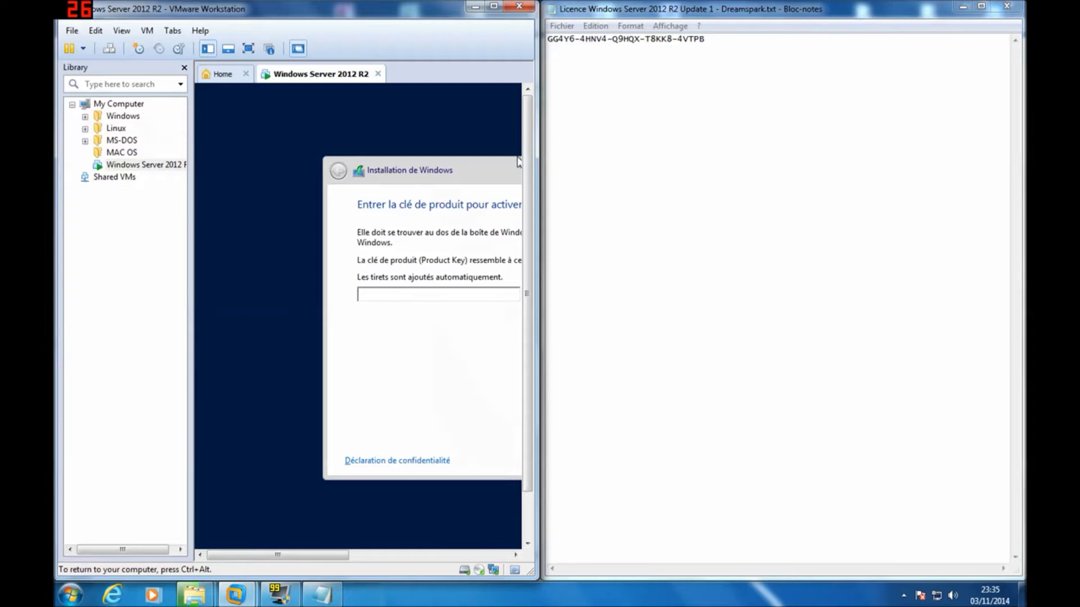
{"action": "left_click_drag", "start_coordinate": [229, 557], "coordinate": [269, 562]}
{"action": "left_click", "coordinate": [298, 383]}
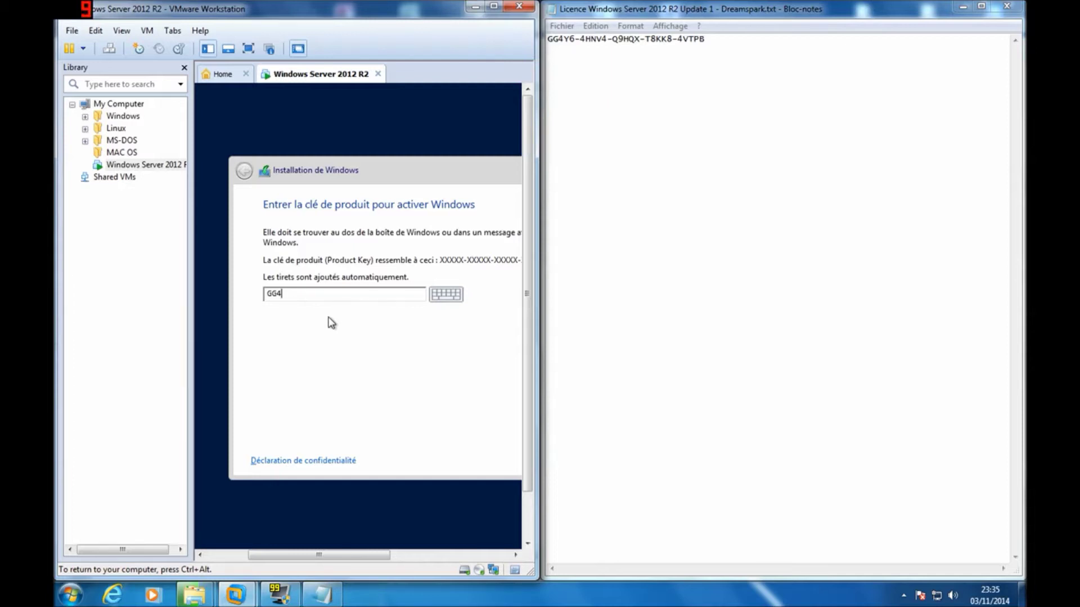
{"action": "type", "text": "6"}
{"action": "key", "text": "ctrl+alt"}
{"action": "left_click", "coordinate": [484, 258]}
{"action": "key", "text": "ctrl+alt"}
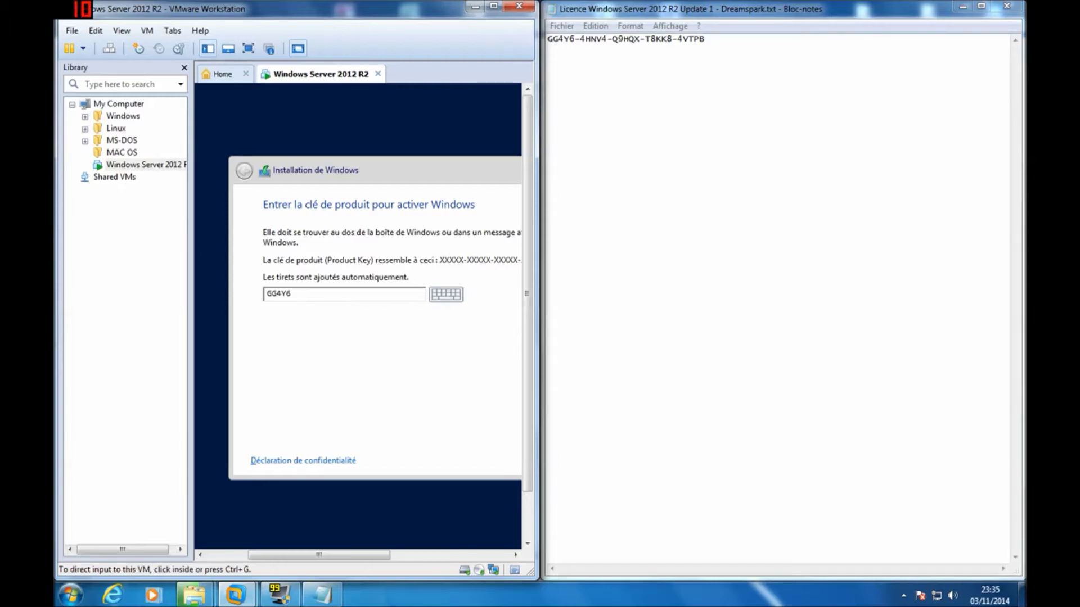
{"action": "left_click", "coordinate": [323, 306]}
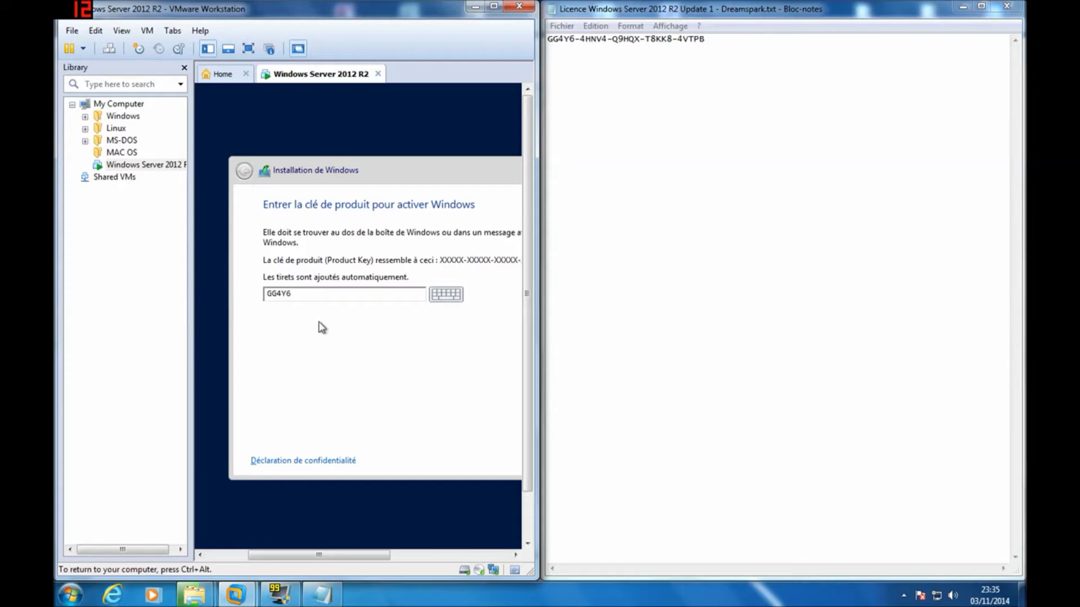
Step: Type the product key from the licence file, fix typos, maximize the VM and submit it
{"action": "left_click", "coordinate": [358, 292]}
{"action": "key", "text": "BackSpace"}
{"action": "left_click", "coordinate": [392, 299]}
{"action": "key", "text": "ctrl+alt"}
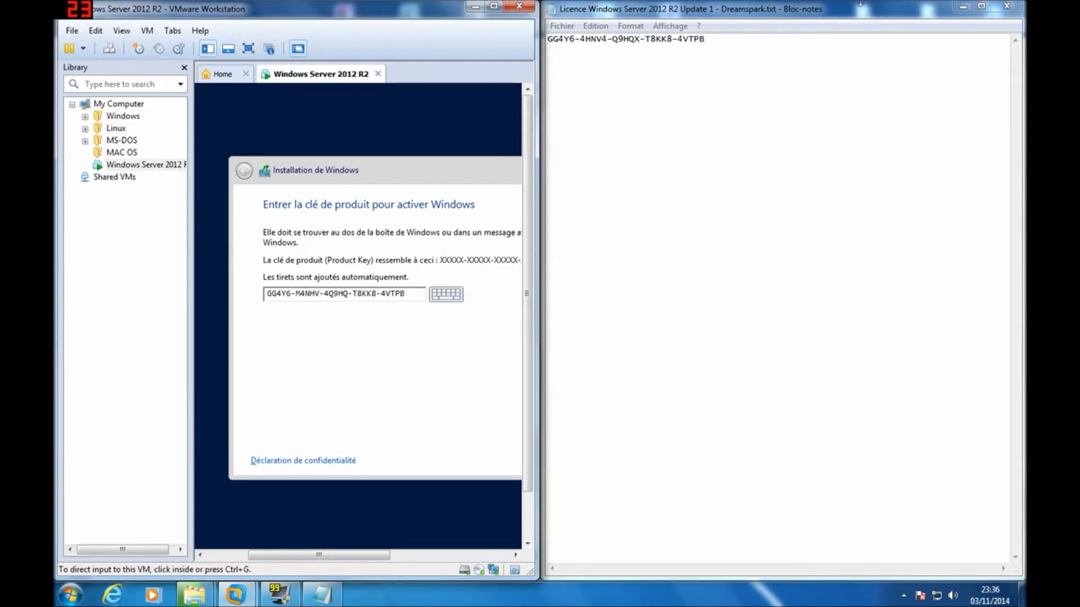
{"action": "left_click", "coordinate": [494, 6]}
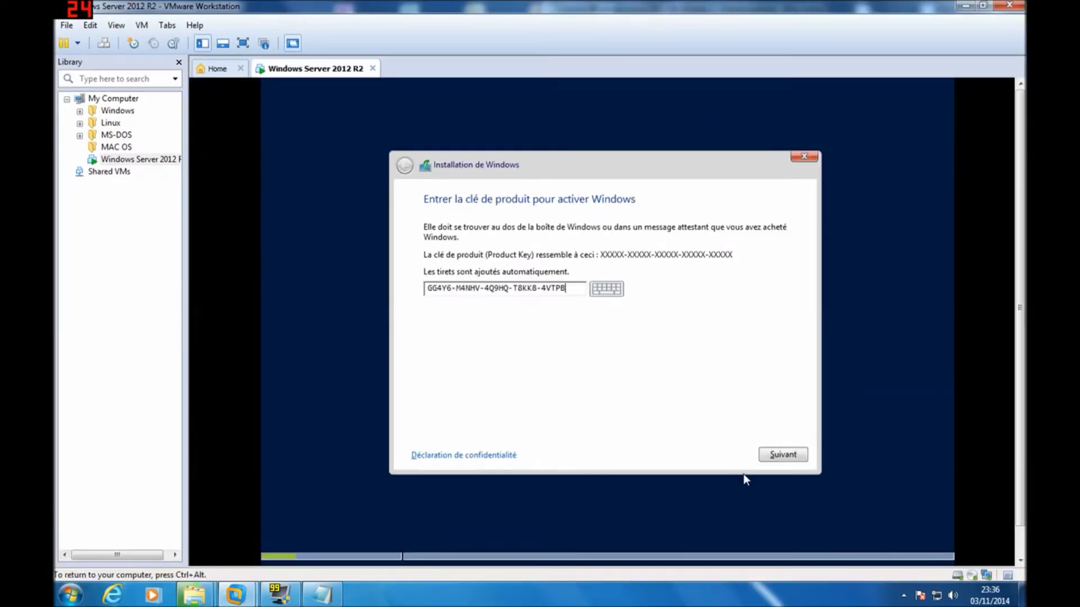
{"action": "left_click", "coordinate": [766, 453]}
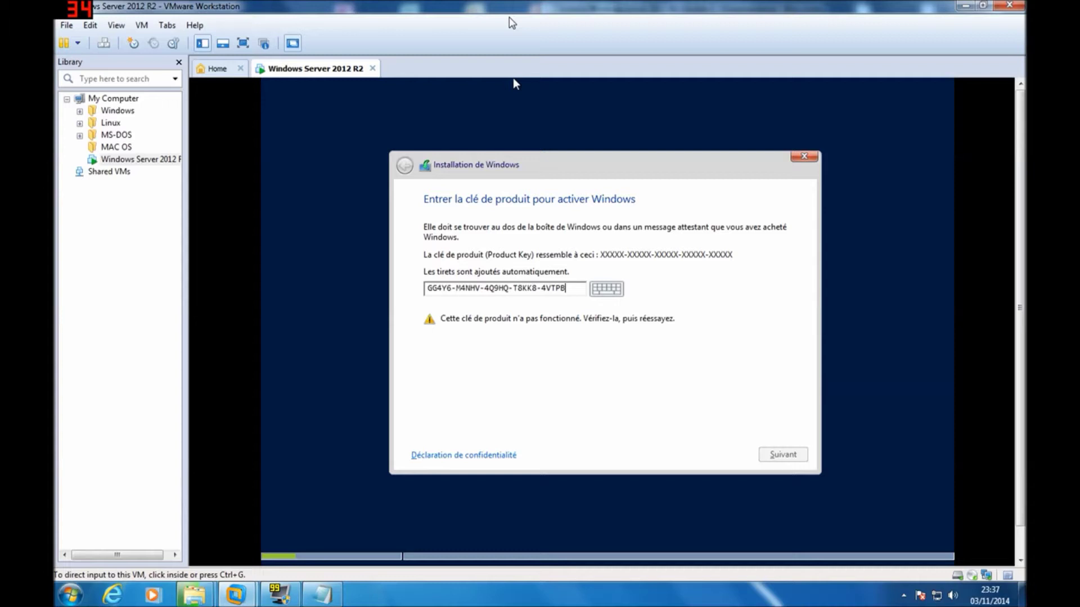
Step: Restore the VMware window beside the Notepad licence file and click back into the VM
{"action": "left_click_drag", "start_coordinate": [510, 9], "coordinate": [56, 91]}
{"action": "left_click", "coordinate": [613, 133]}
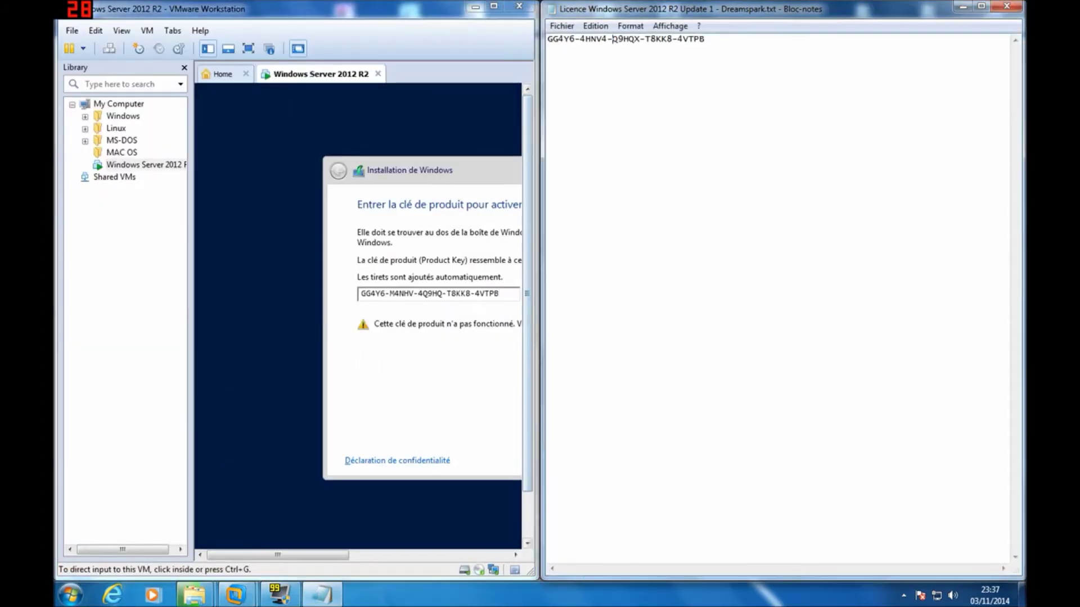
{"action": "left_click_drag", "start_coordinate": [332, 557], "coordinate": [390, 569]}
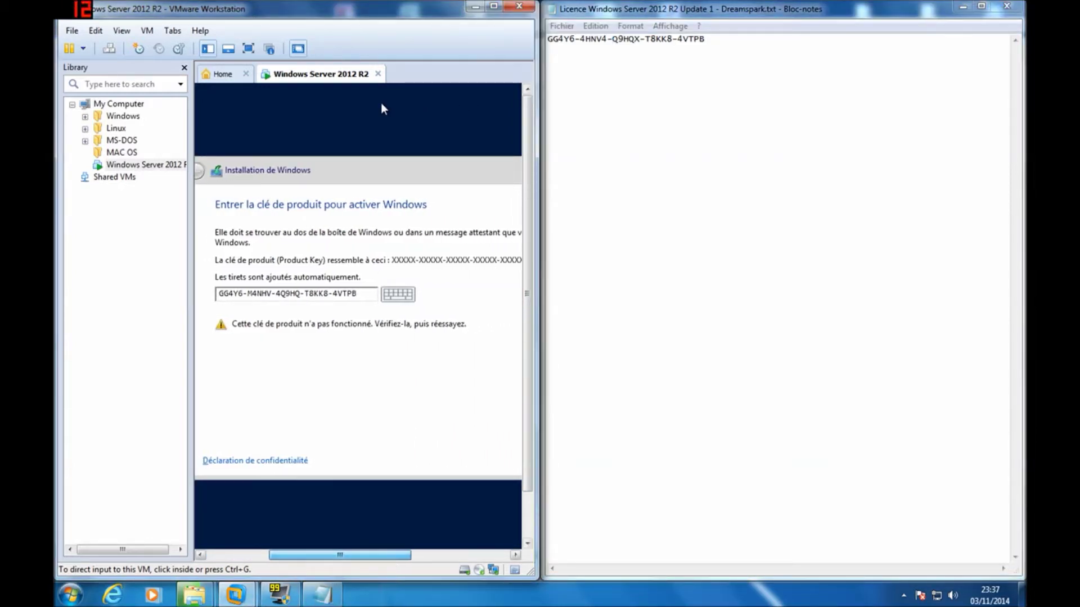
{"action": "left_click", "coordinate": [360, 402]}
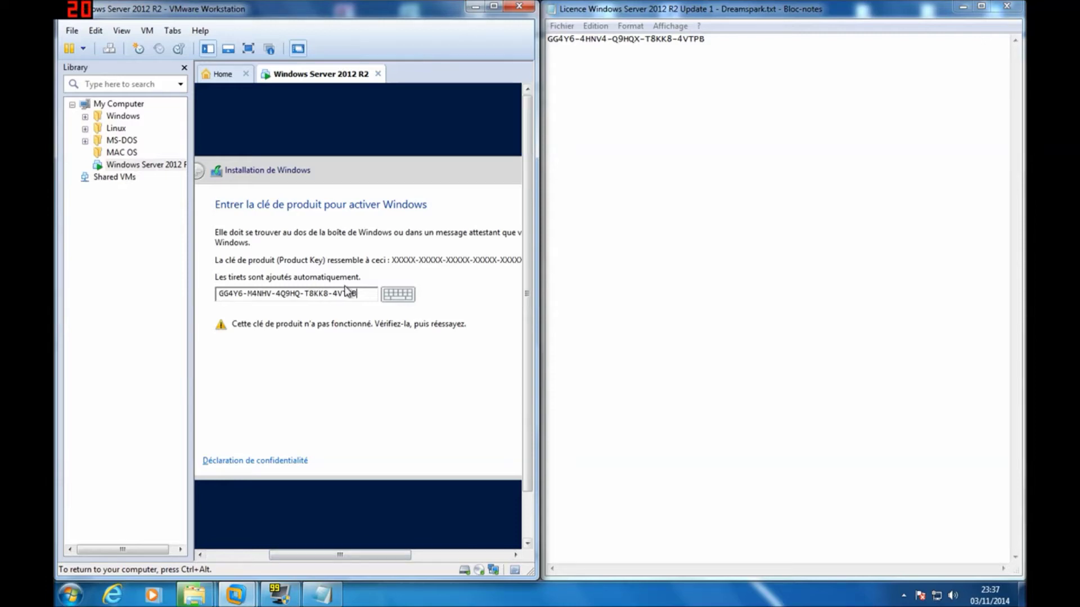
Step: Correct the mistyped product-key characters to match the licence file, then maximize the VM window
{"action": "left_click", "coordinate": [252, 293]}
{"action": "key", "text": "BackSpace"}
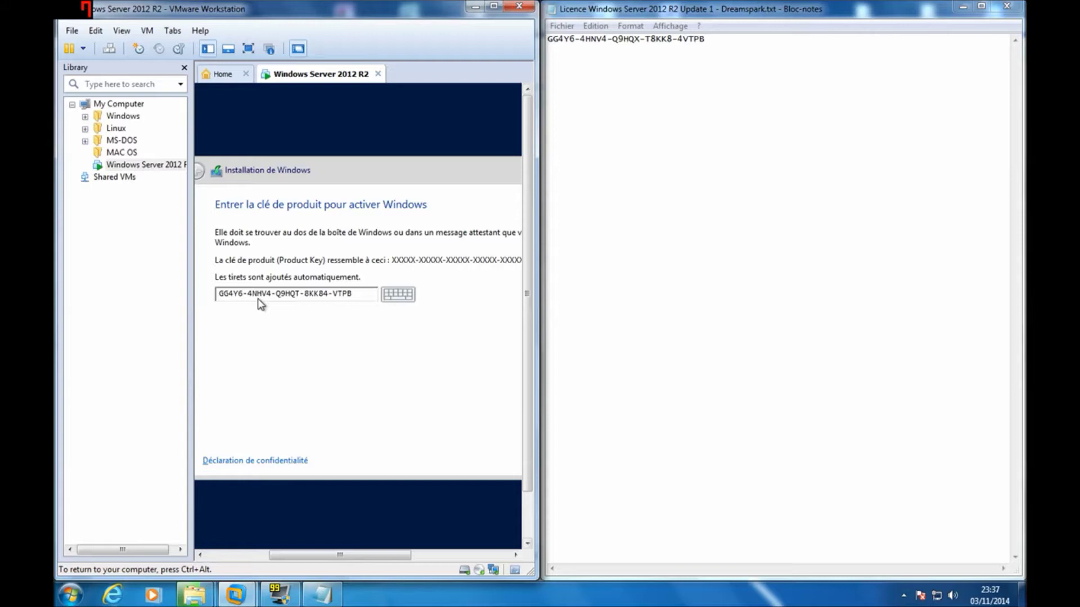
{"action": "left_click", "coordinate": [261, 295]}
{"action": "key", "text": "BackSpace"}
{"action": "key", "text": "BackSpace"}
{"action": "type", "text": "HN"}
{"action": "left_click", "coordinate": [299, 296]}
{"action": "key", "text": "BackSpace"}
{"action": "type", "text": "X"}
{"action": "type", "text": "T"}
{"action": "key", "text": "ctrl+alt"}
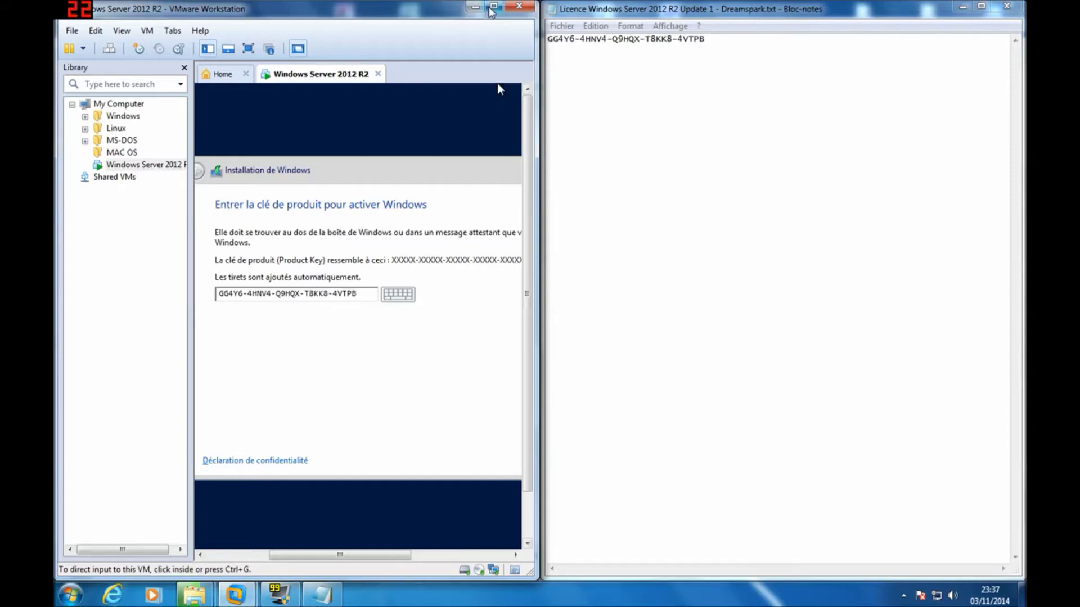
{"action": "left_click", "coordinate": [492, 6]}
Step: Submit the corrected product key, minimize VMware, and close the Notepad licence file
{"action": "left_click", "coordinate": [785, 454]}
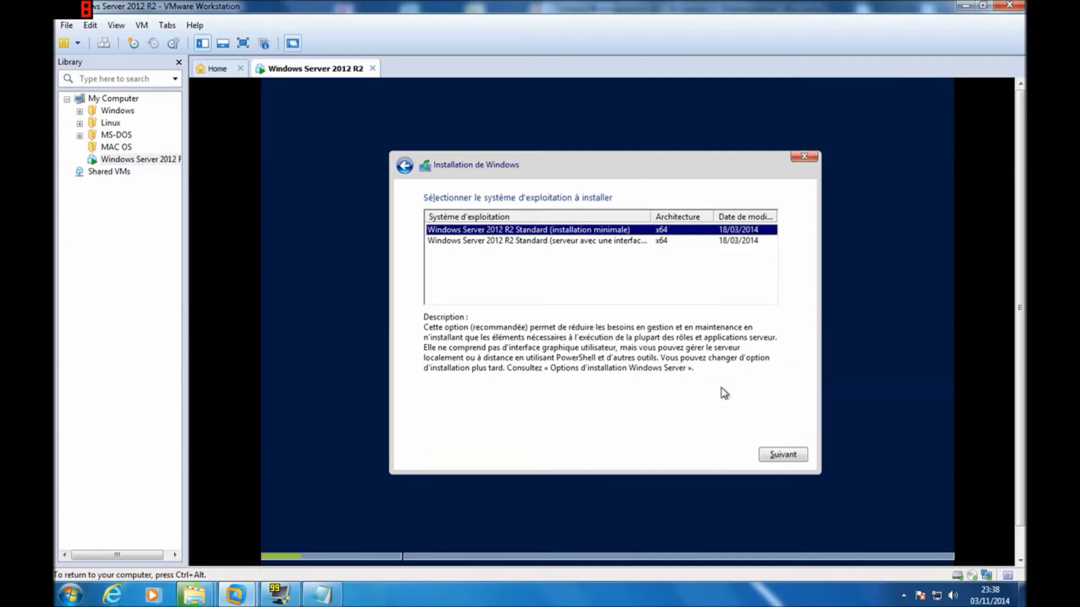
{"action": "key", "text": "ctrl+alt"}
{"action": "left_click", "coordinate": [966, 5]}
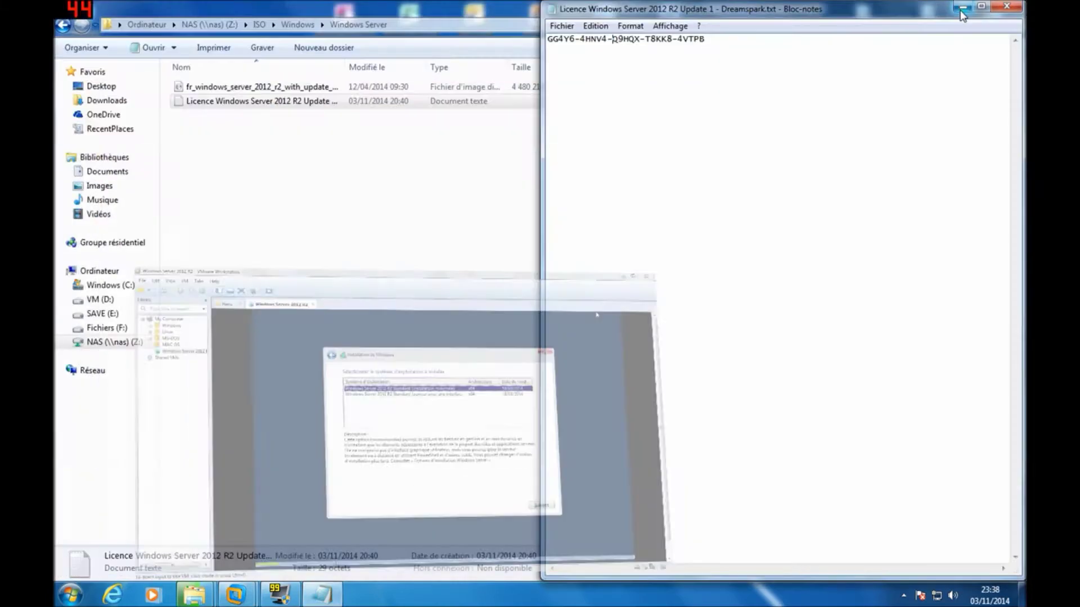
{"action": "left_click", "coordinate": [983, 8]}
{"action": "left_click", "coordinate": [1009, 5]}
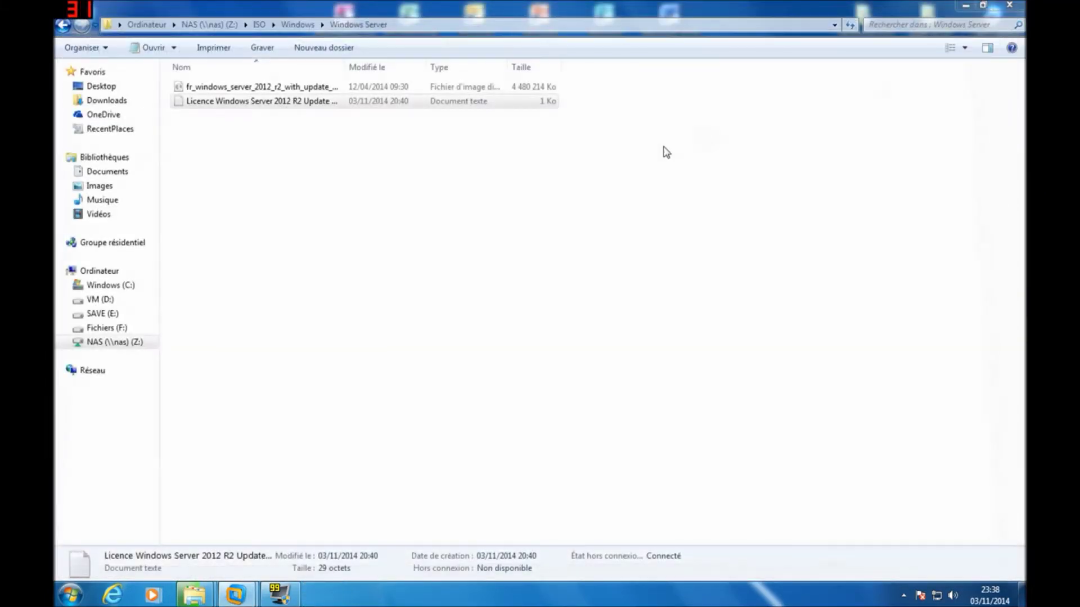
Step: Minimize Explorer, nudge the copy progress window, and bring the Windows Server VM back up
{"action": "left_click", "coordinate": [665, 149]}
{"action": "left_click", "coordinate": [965, 5]}
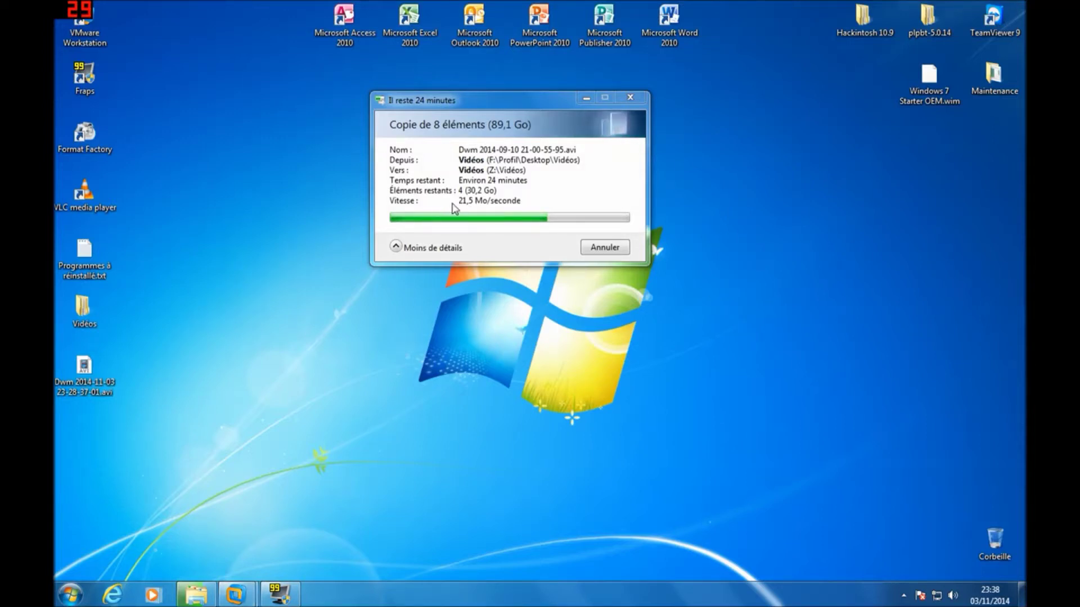
{"action": "left_click_drag", "start_coordinate": [511, 95], "coordinate": [506, 87]}
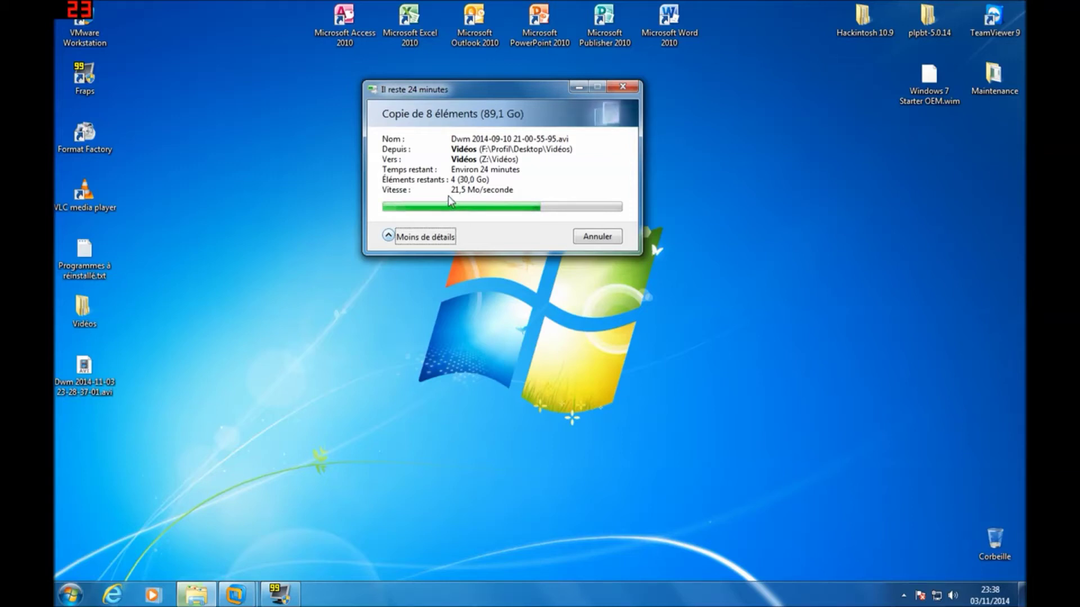
{"action": "left_click", "coordinate": [258, 288]}
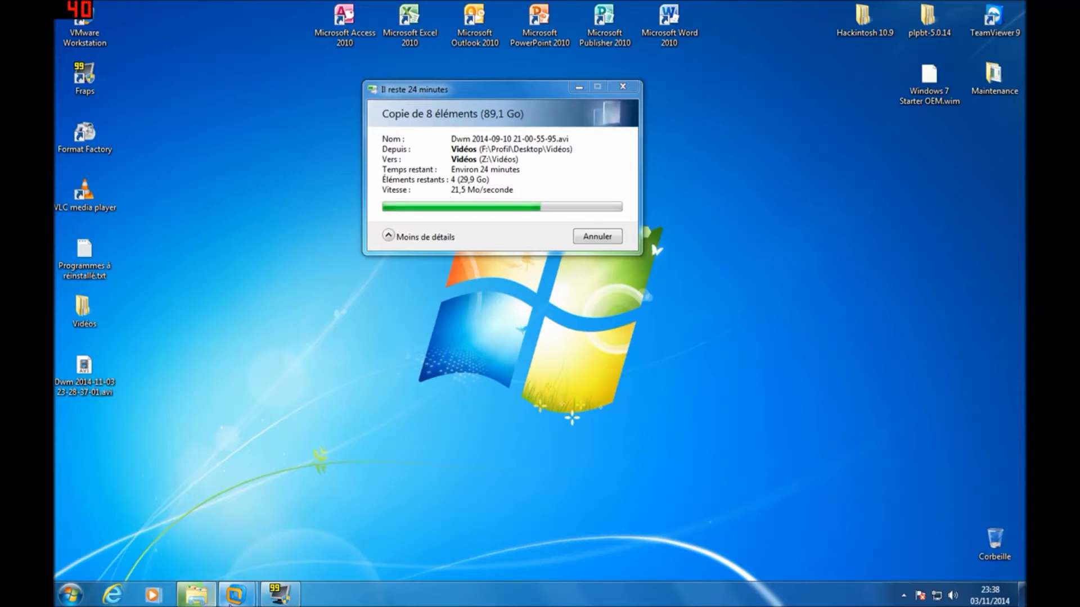
{"action": "mouse_move", "coordinate": [246, 603]}
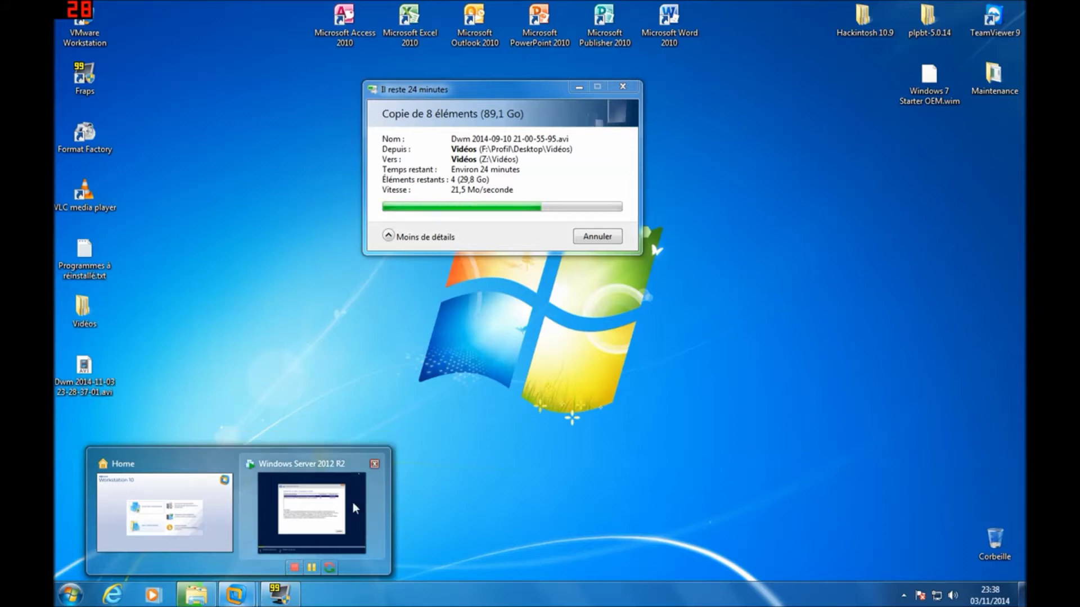
{"action": "left_click", "coordinate": [312, 506]}
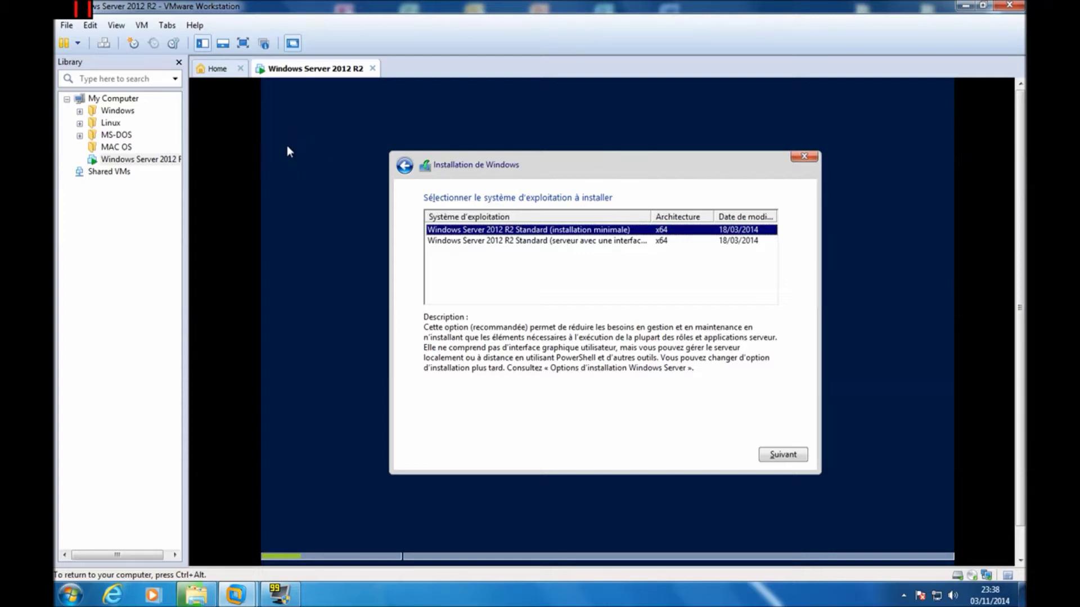
Step: Go full screen, pick the Standard 'serveur avec une interface graphique' edition and continue
{"action": "key", "text": "ctrl+alt"}
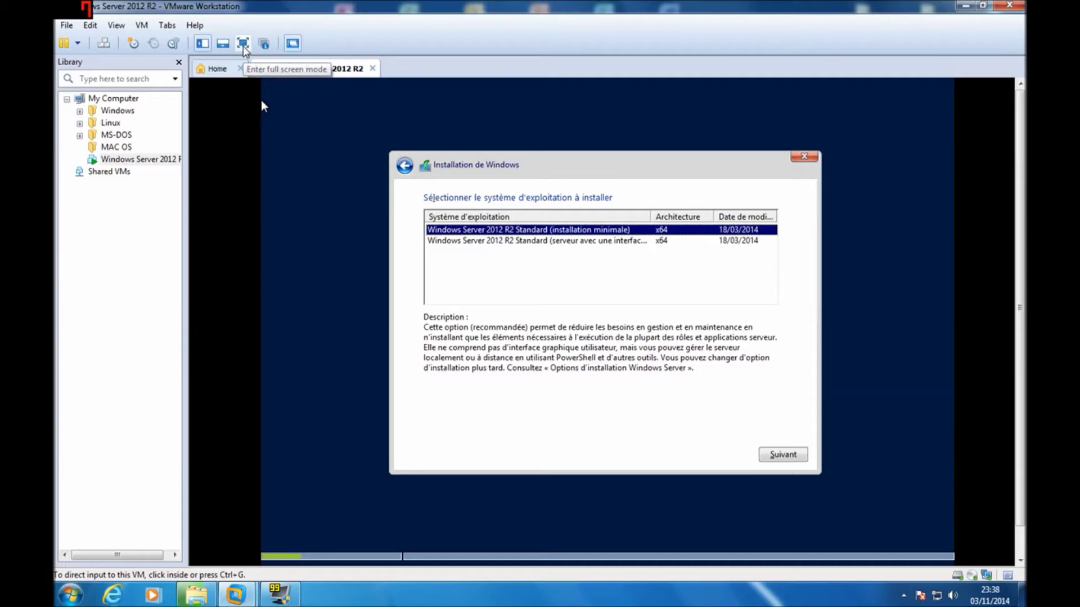
{"action": "left_click", "coordinate": [243, 45]}
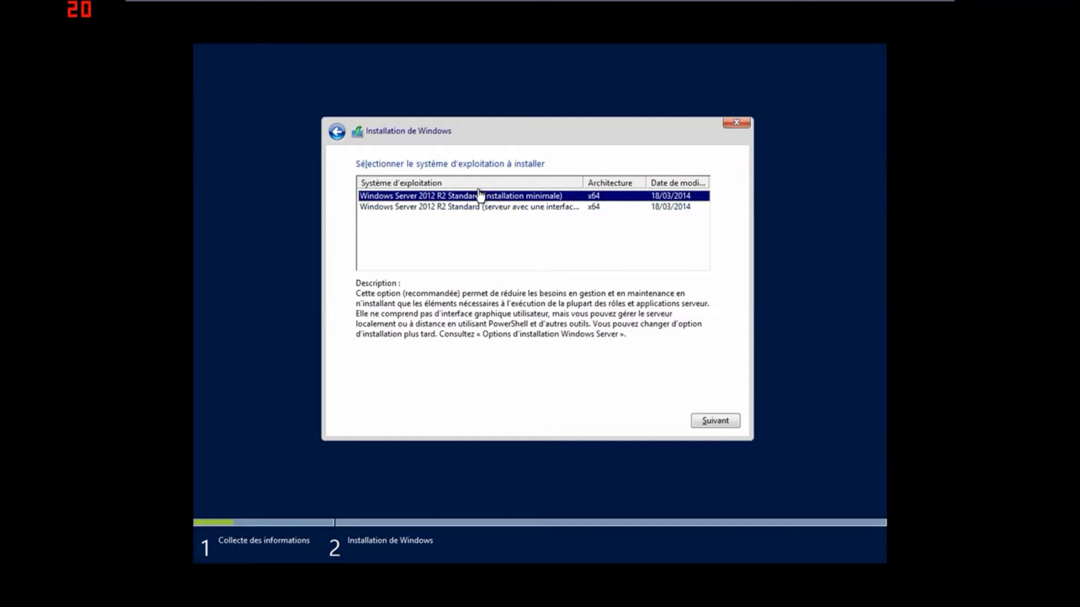
{"action": "left_click", "coordinate": [514, 209]}
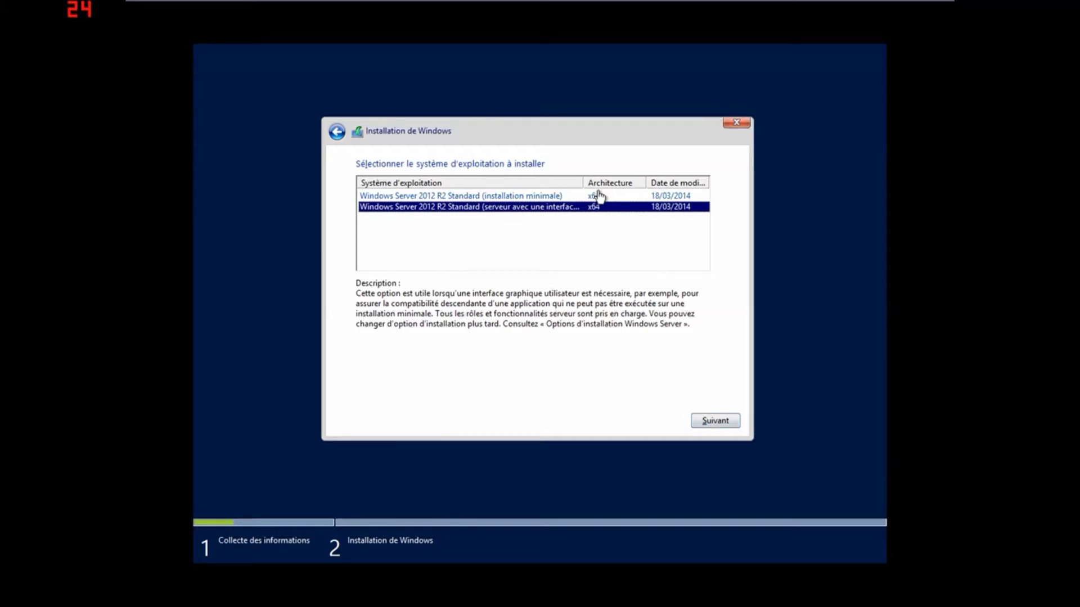
{"action": "left_click", "coordinate": [717, 421]}
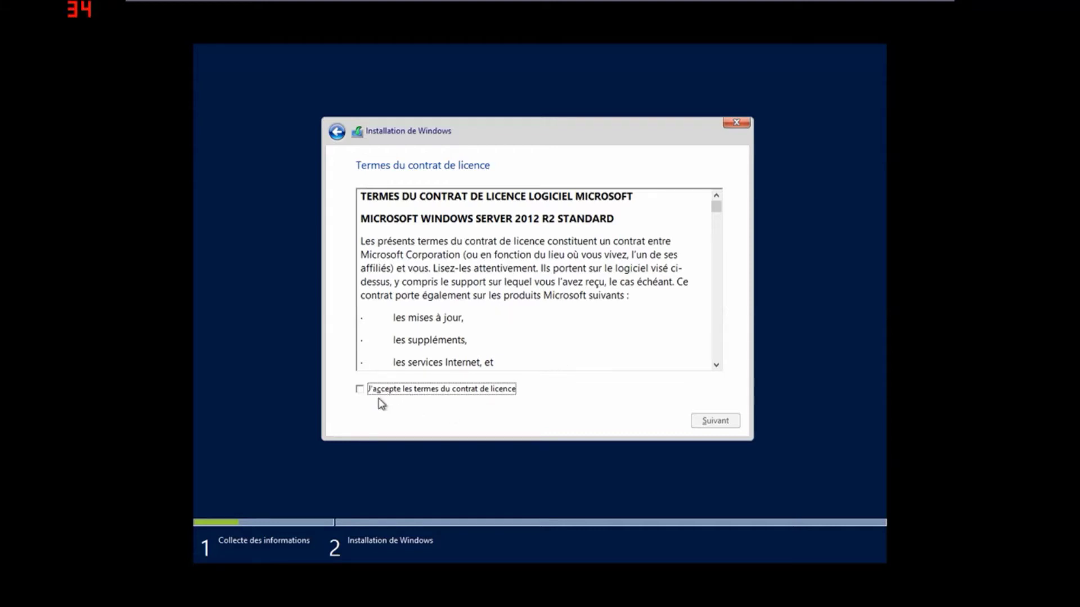
Step: Accept the licence terms and choose 'Personnalisé : installer uniquement Windows (avancé)'
{"action": "left_click", "coordinate": [359, 390]}
{"action": "left_click", "coordinate": [715, 422]}
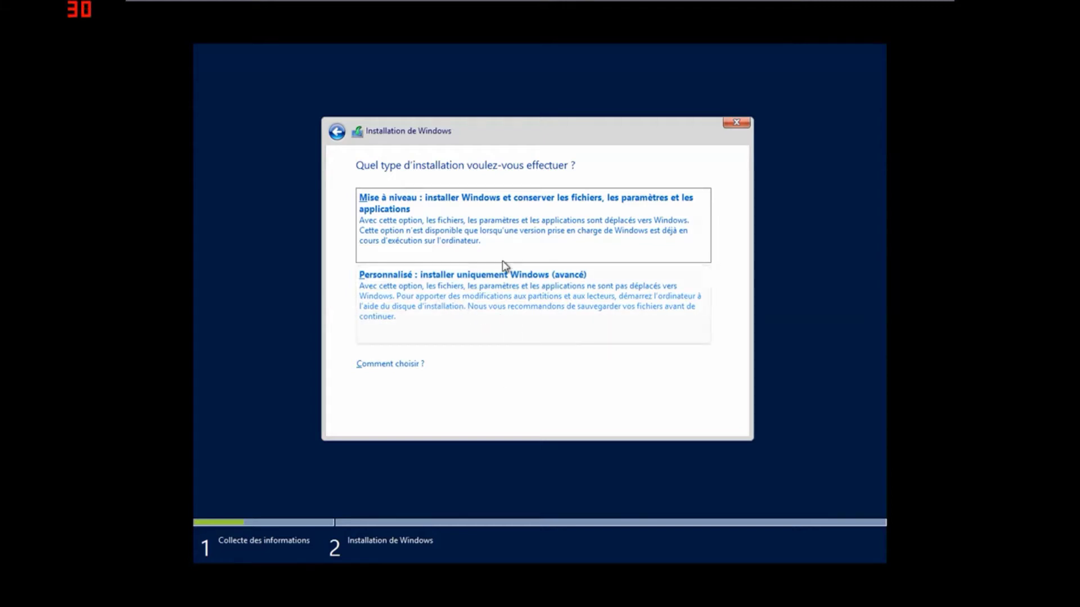
{"action": "left_click", "coordinate": [417, 306]}
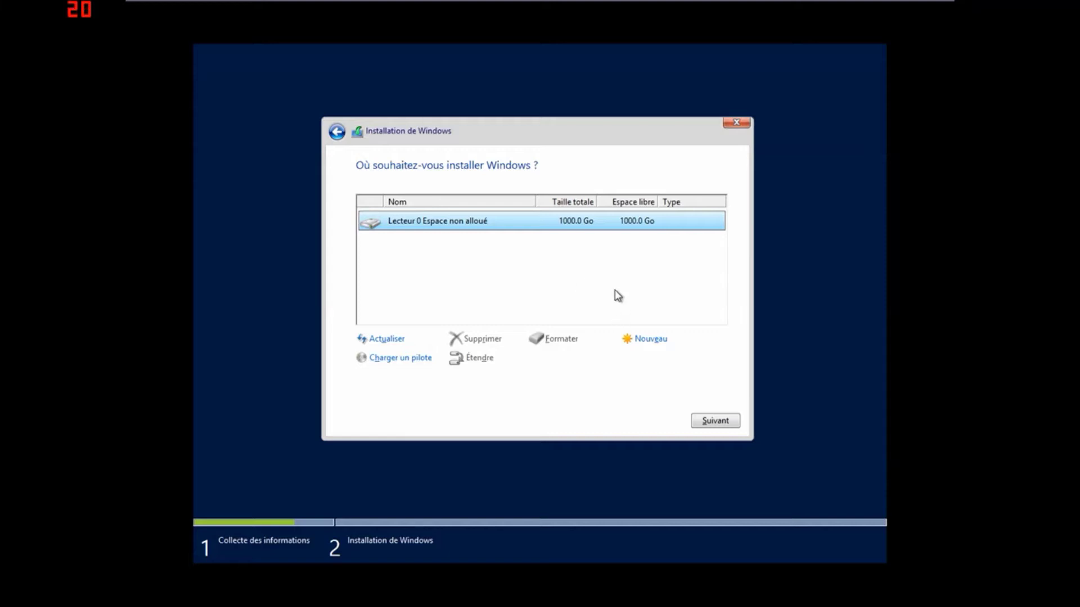
Step: Start a new partition on Lecteur 0 and erase the proposed 1024000 MB size
{"action": "left_click", "coordinate": [641, 339]}
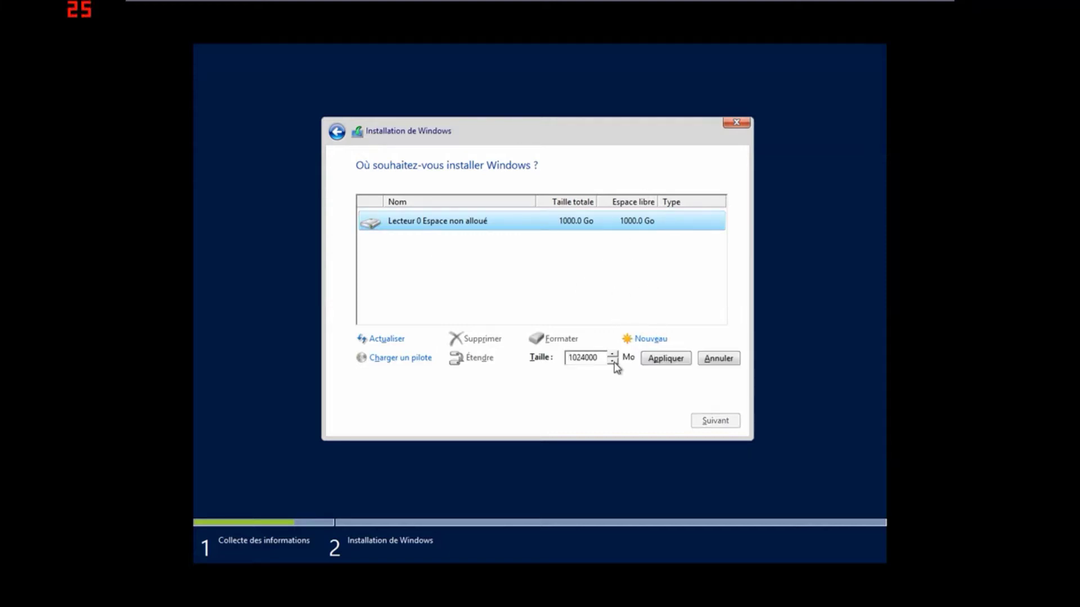
{"action": "key", "text": "BackSpace"}
{"action": "key", "text": "BackSpace"}
{"action": "key", "text": "BackSpace"}
{"action": "key", "text": "BackSpace"}
{"action": "key", "text": "BackSpace"}
{"action": "key", "text": "BackSpace"}
{"action": "key", "text": "BackSpace"}
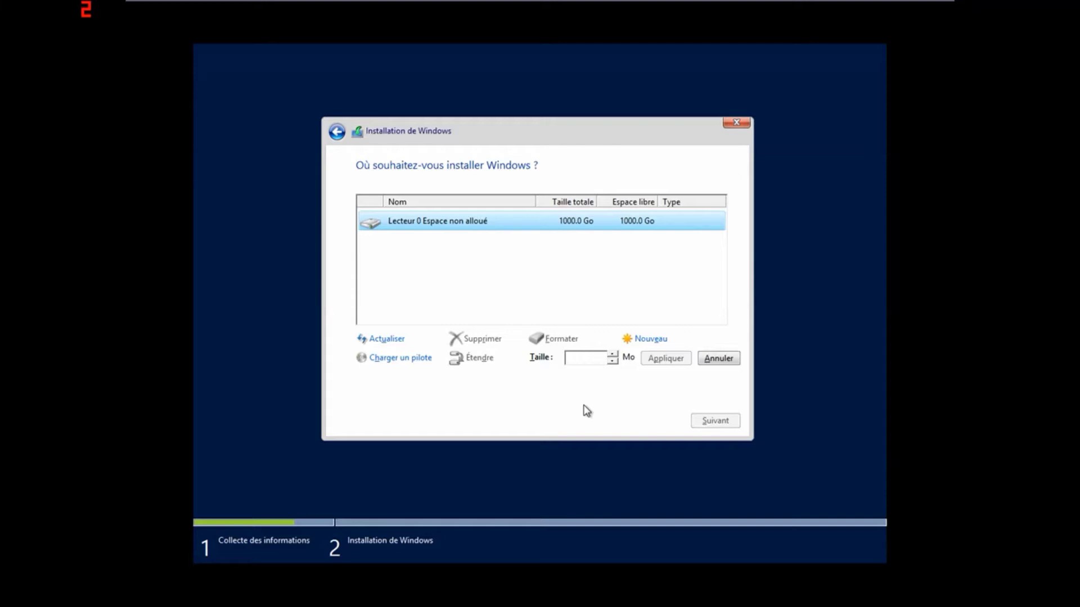
Step: Cancel the new partition so Lecteur 0 stays as 1000 GB of unallocated space
{"action": "left_click", "coordinate": [703, 359]}
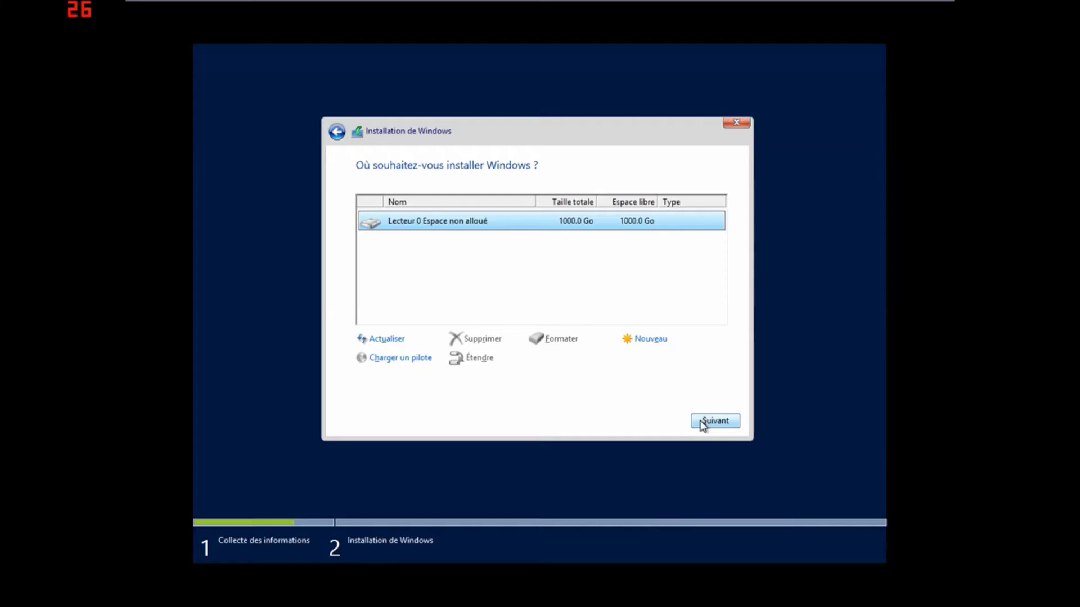
Step: Start installing Windows Server 2012 R2 on the unallocated 1000 GB Lecteur 0
{"action": "left_click", "coordinate": [703, 423]}
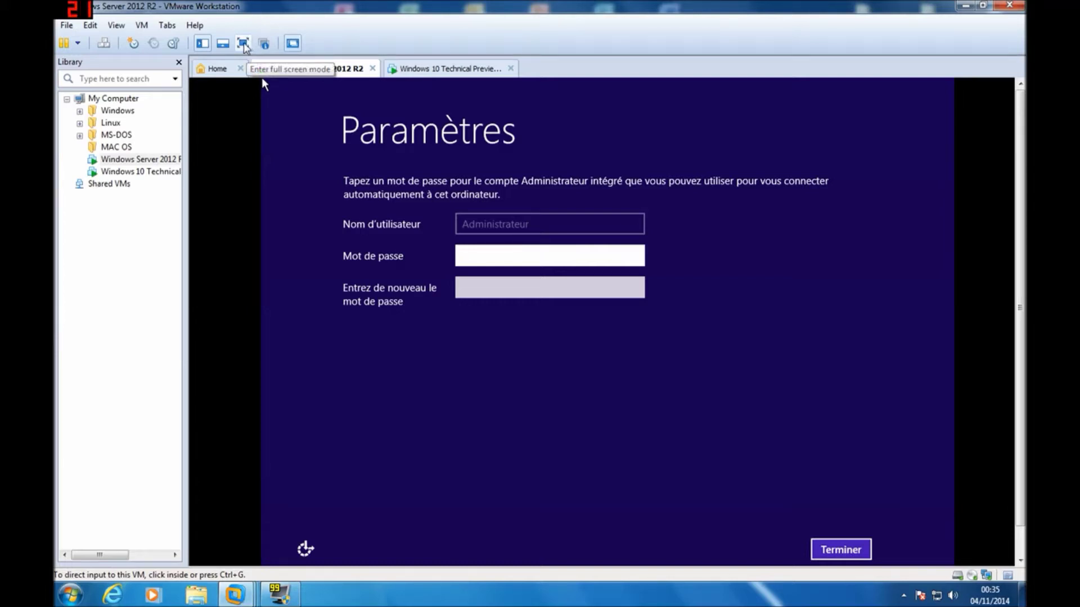
Step: Show the VM full screen while setup runs on to the Paramètres password page
{"action": "left_click", "coordinate": [248, 43]}
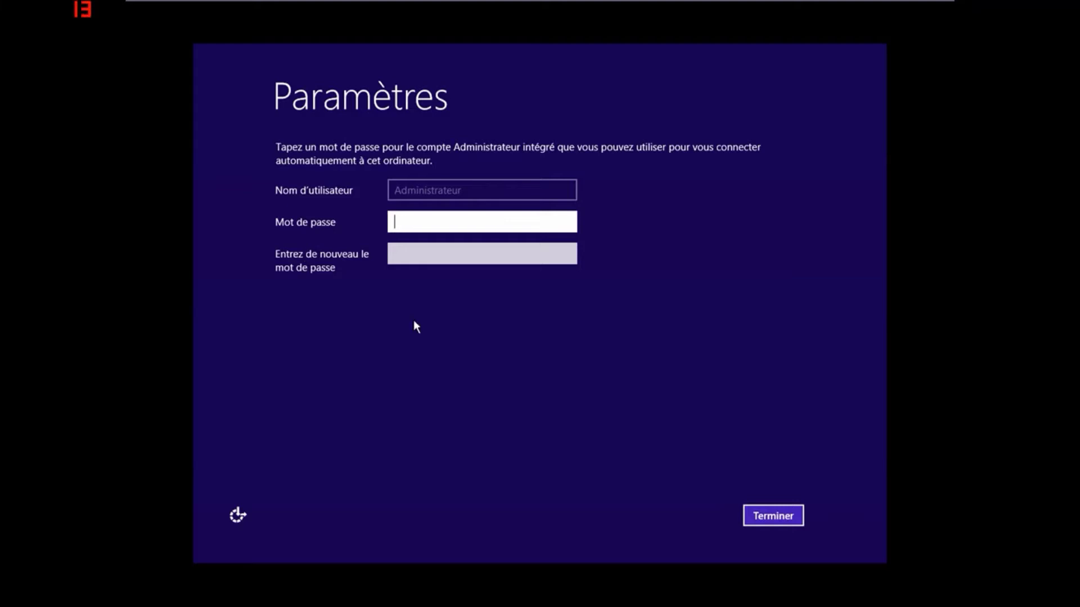
Step: Leave full screen, check the Windows 10 Technical Preview tab, then return to Windows Server 2012 R2
{"action": "mouse_move", "coordinate": [417, 2]}
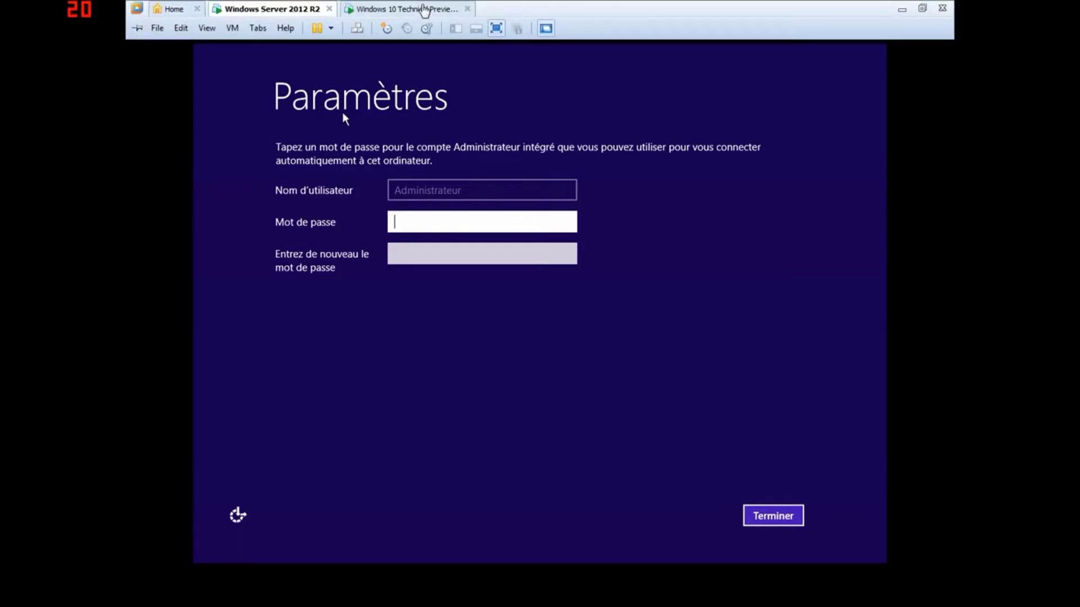
{"action": "left_click", "coordinate": [496, 30]}
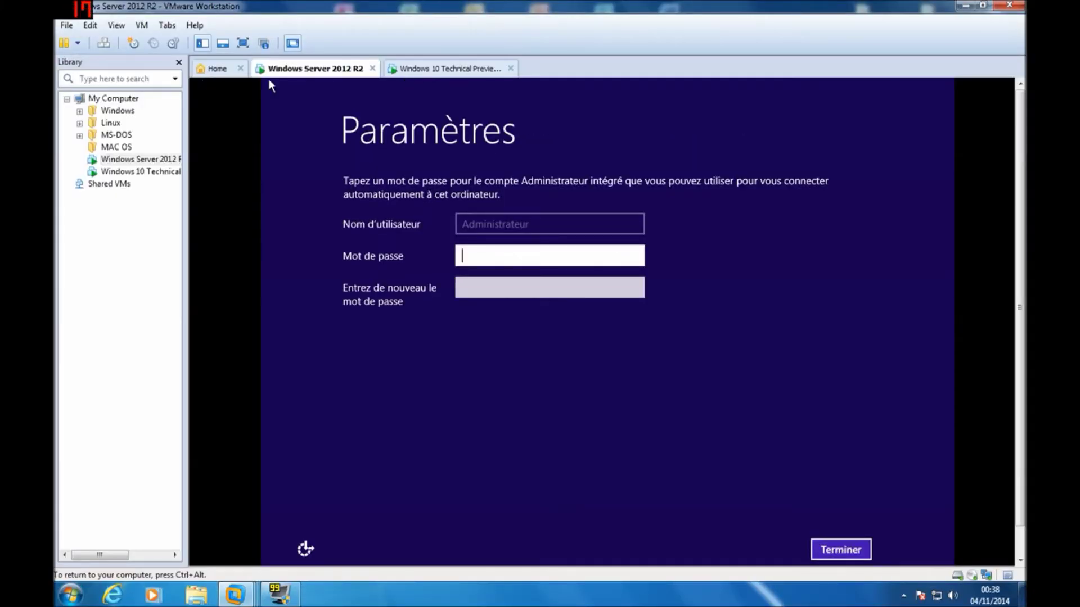
{"action": "left_click", "coordinate": [447, 70]}
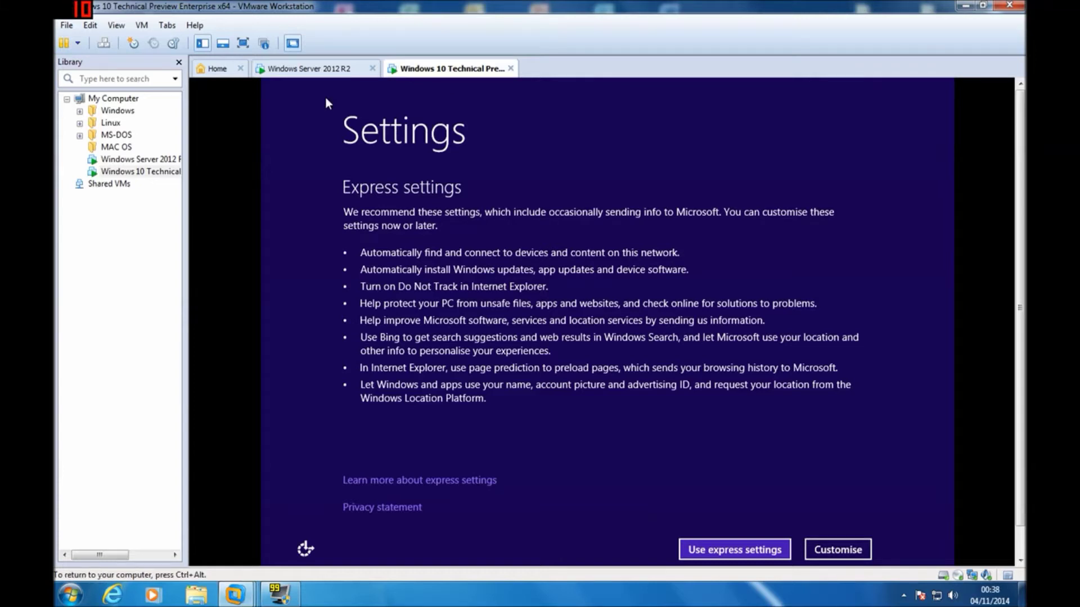
{"action": "key", "text": "ctrl+alt"}
{"action": "key", "text": "ctrl+alt"}
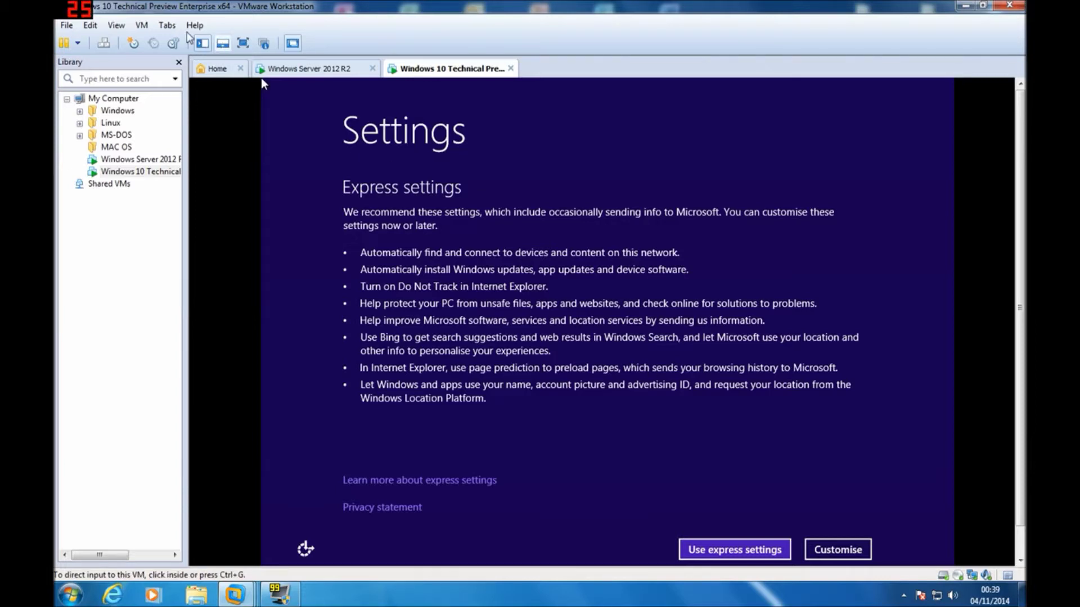
{"action": "left_click", "coordinate": [355, 159]}
{"action": "key", "text": "ctrl+alt"}
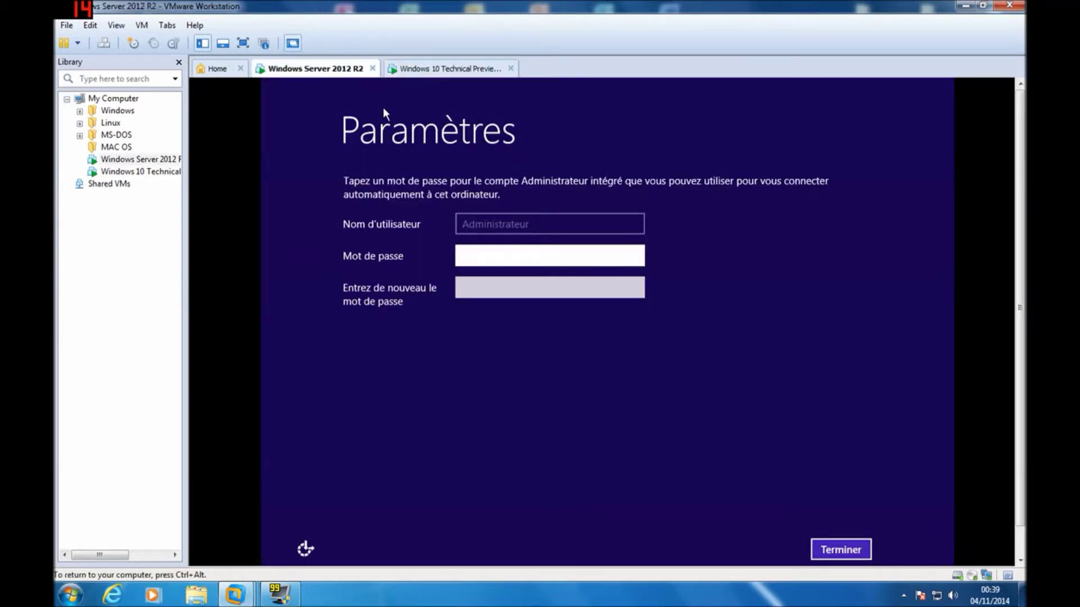
Step: Put the Windows Server 2012 R2 VM back into full-screen view
{"action": "left_click", "coordinate": [244, 44]}
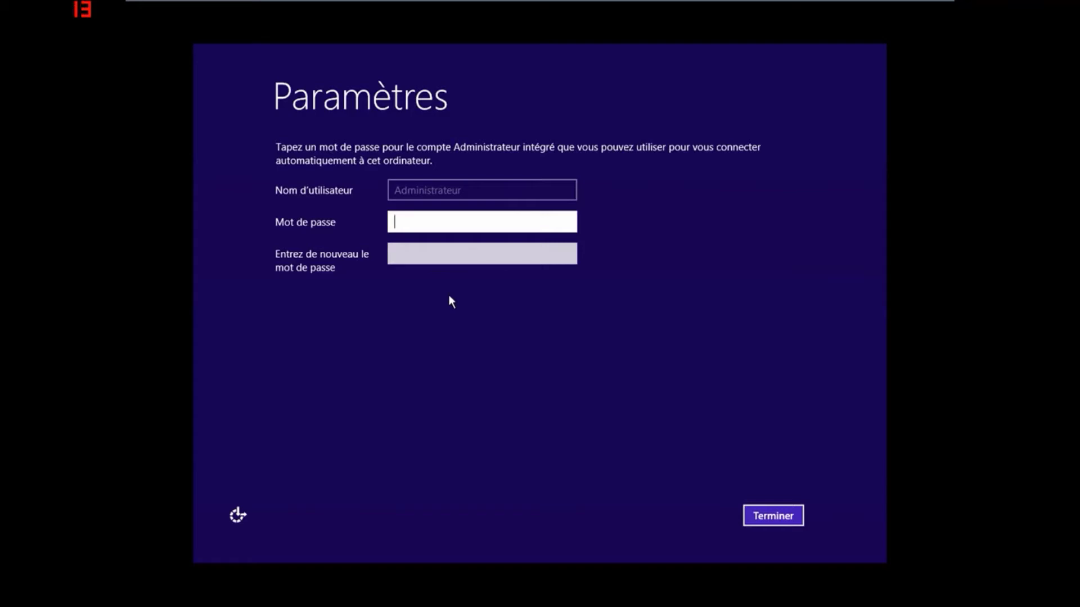
Step: Type the Administrator password in Mot de passe and again in the confirmation field
{"action": "type", "text": "P"}
{"action": "left_click", "coordinate": [562, 226]}
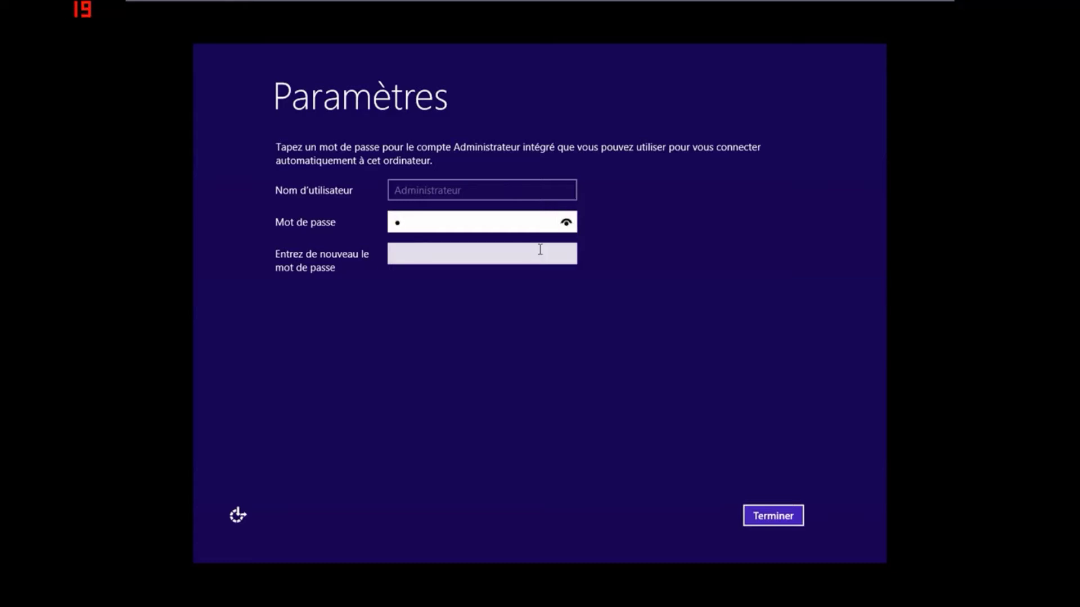
{"action": "key", "text": "BackSpace"}
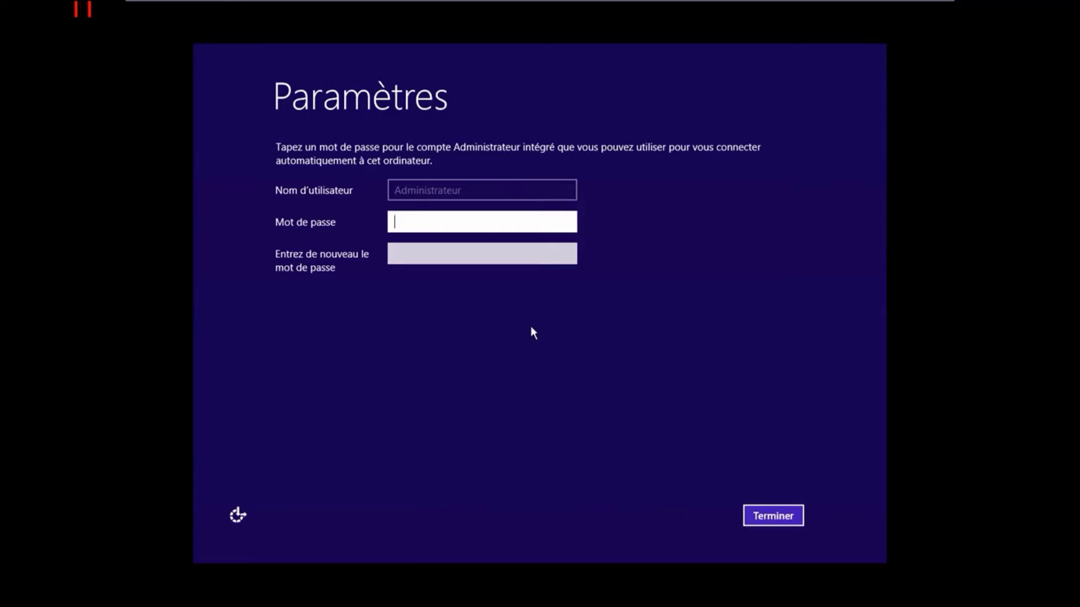
{"action": "type", "text": "••••••••••••••••"}
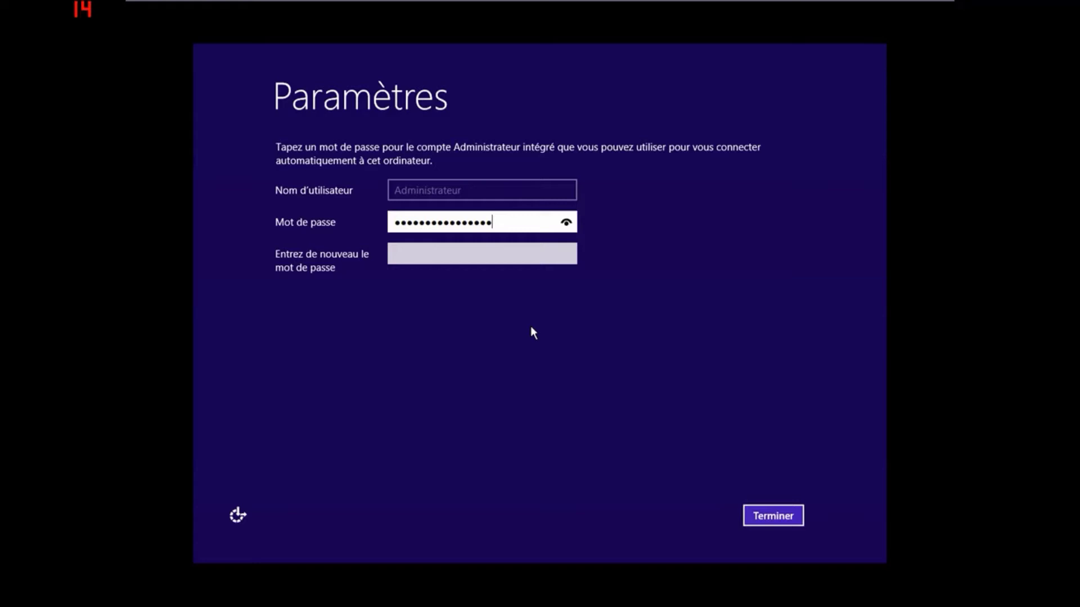
{"action": "key", "text": "BackSpace"}
{"action": "key", "text": "BackSpace"}
{"action": "key", "text": "BackSpace"}
{"action": "key", "text": "BackSpace"}
{"action": "key", "text": "BackSpace"}
{"action": "key", "text": "BackSpace"}
{"action": "key", "text": "BackSpace"}
{"action": "key", "text": "BackSpace"}
{"action": "key", "text": "BackSpace"}
{"action": "key", "text": "BackSpace"}
{"action": "key", "text": "BackSpace"}
{"action": "key", "text": "BackSpace"}
{"action": "key", "text": "BackSpace"}
{"action": "key", "text": "BackSpace"}
{"action": "key", "text": "BackSpace"}
{"action": "key", "text": "BackSpace"}
{"action": "type", "text": "***********"}
{"action": "left_click", "coordinate": [486, 258]}
{"action": "type", "text": "***"}
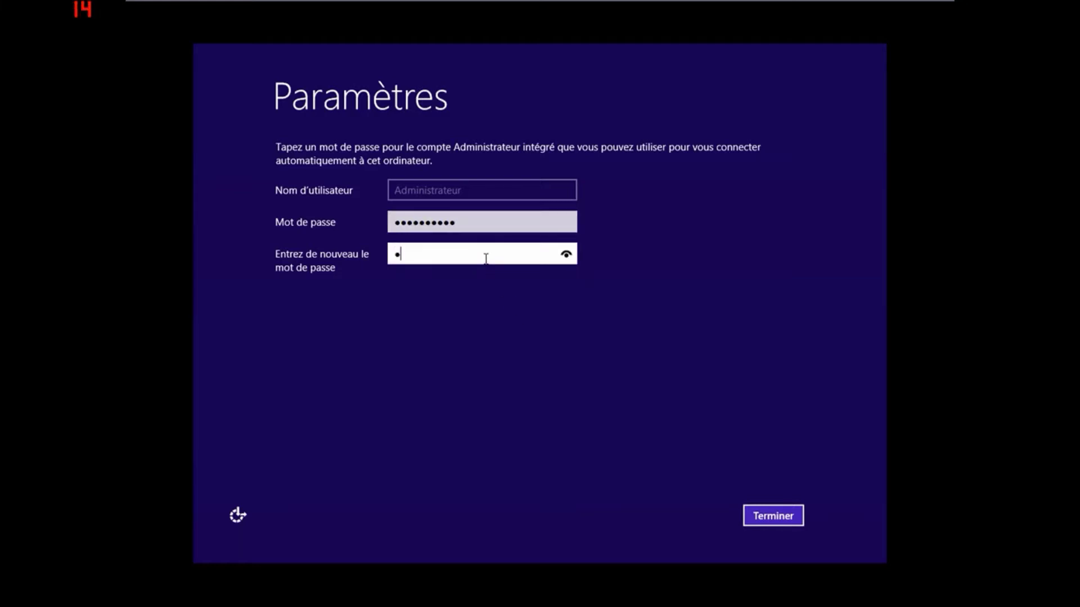
{"action": "key", "text": "BackSpace"}
{"action": "key", "text": "BackSpace"}
{"action": "key", "text": "BackSpace"}
{"action": "type", "text": "*****************"}
{"action": "key", "text": "BackSpace"}
{"action": "key", "text": "BackSpace"}
{"action": "key", "text": "BackSpace"}
{"action": "key", "text": "BackSpace"}
{"action": "key", "text": "BackSpace"}
{"action": "key", "text": "BackSpace"}
{"action": "key", "text": "BackSpace"}
{"action": "key", "text": "BackSpace"}
{"action": "key", "text": "BackSpace"}
{"action": "key", "text": "BackSpace"}
{"action": "key", "text": "BackSpace"}
{"action": "key", "text": "BackSpace"}
{"action": "key", "text": "BackSpace"}
{"action": "key", "text": "BackSpace"}
{"action": "key", "text": "BackSpace"}
{"action": "key", "text": "BackSpace"}
{"action": "key", "text": "BackSpace"}
{"action": "type", "text": "**********"}
Step: Finish setup with Terminer, send Ctrl+Alt+Del, and sign in as Administrateur with the password
{"action": "left_click", "coordinate": [763, 519]}
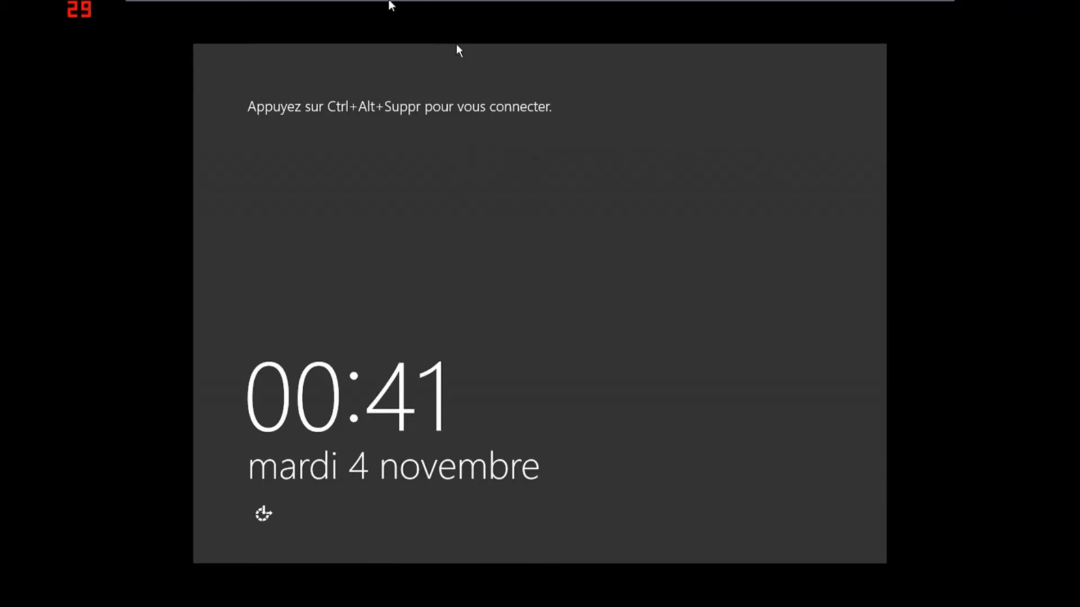
{"action": "mouse_move", "coordinate": [391, 3]}
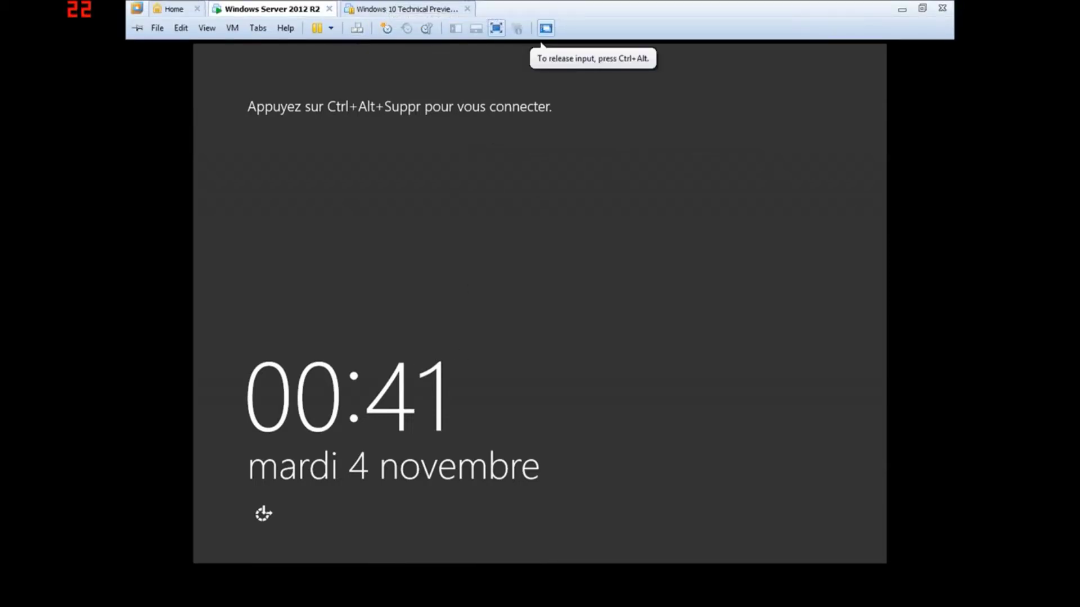
{"action": "left_click", "coordinate": [357, 28]}
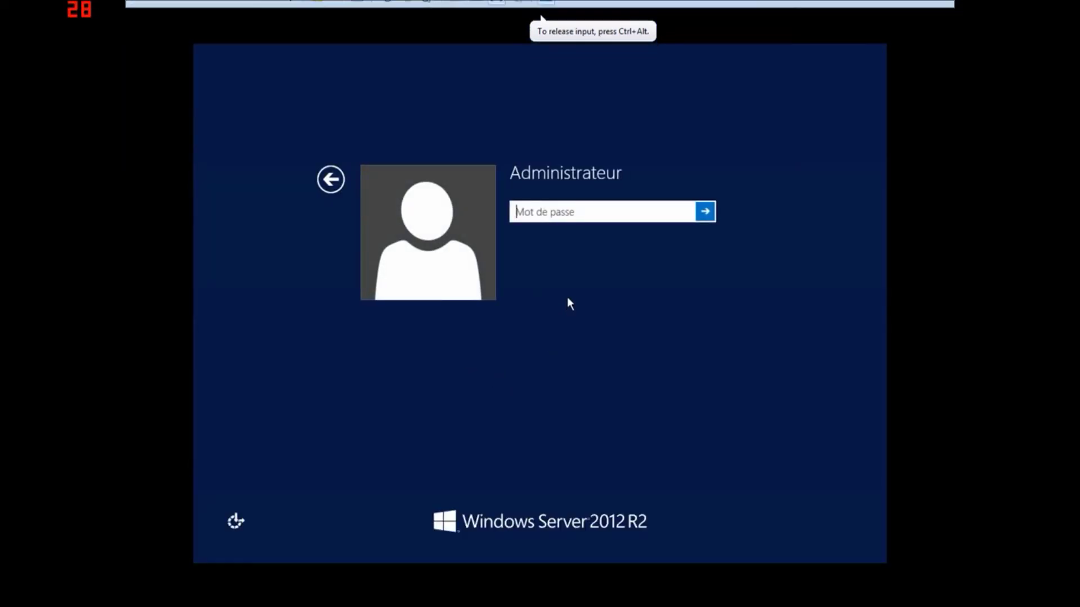
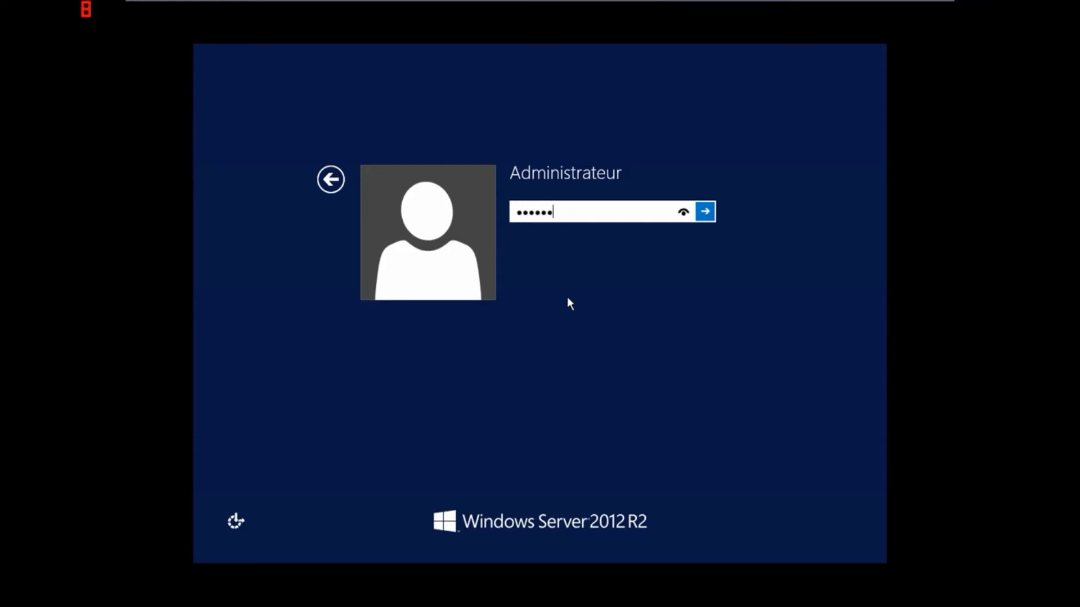
{"action": "key", "text": "Return"}
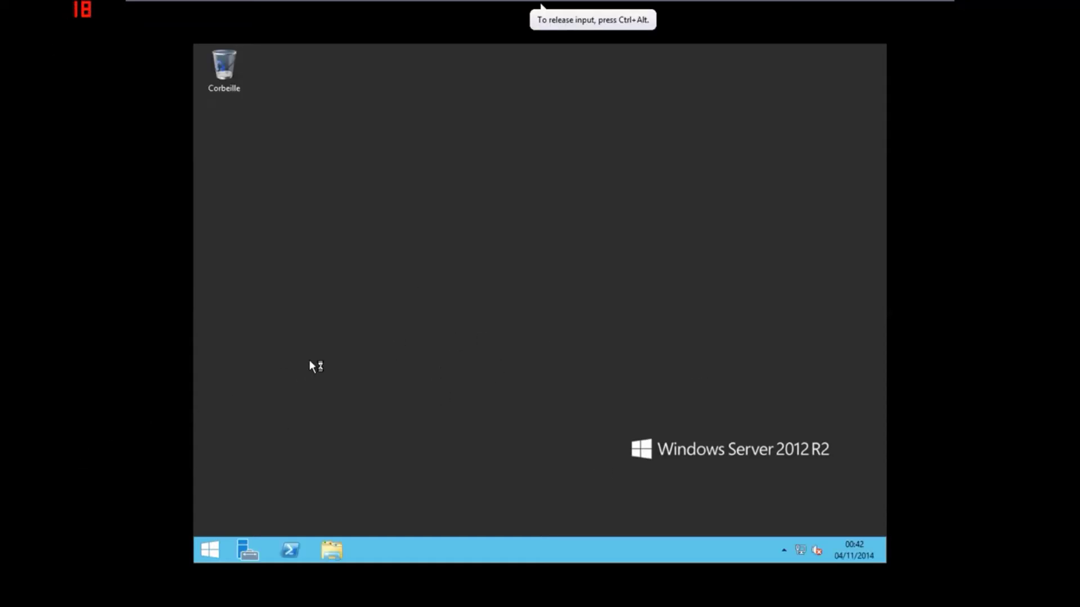
Step: Wait after sign-in until the desktop loads and the Réseaux discovery prompt appears
{"action": "left_click_drag", "start_coordinate": [343, 184], "coordinate": [400, 253]}
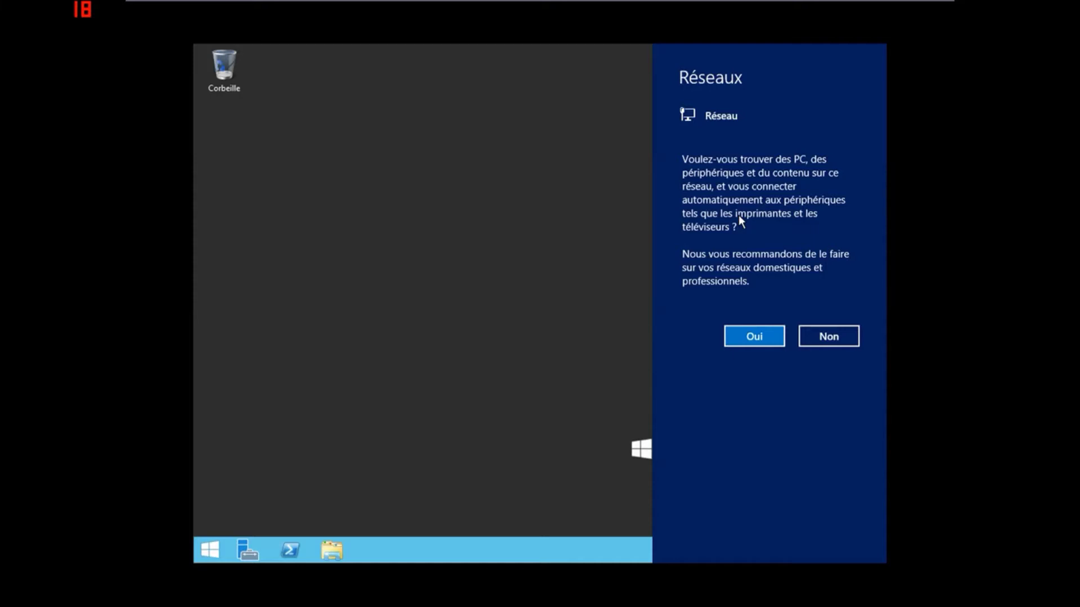
Step: Answer Oui in the Réseaux panel to enable network discovery
{"action": "left_click", "coordinate": [772, 337]}
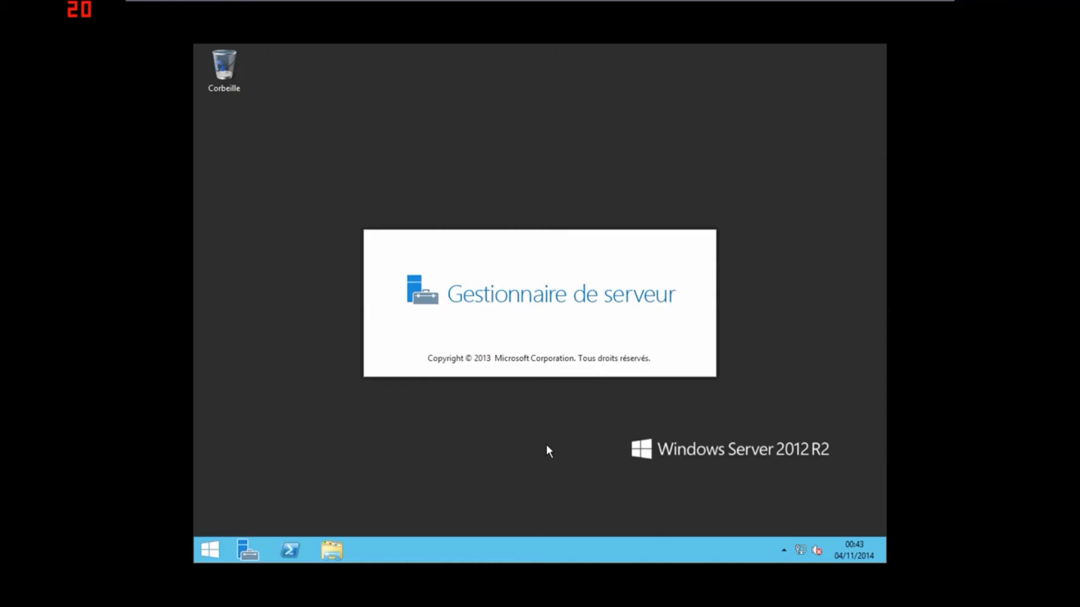
Step: Once the Gestionnaire de serveur dashboard loads, close it to leave the bare desktop
{"action": "left_click", "coordinate": [882, 548]}
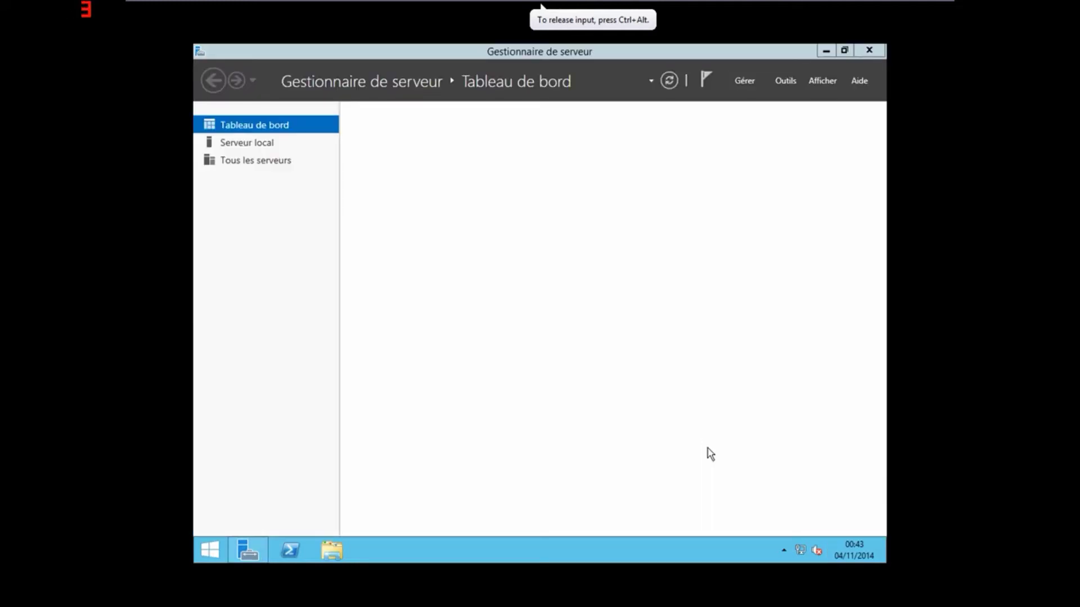
{"action": "left_click", "coordinate": [654, 53]}
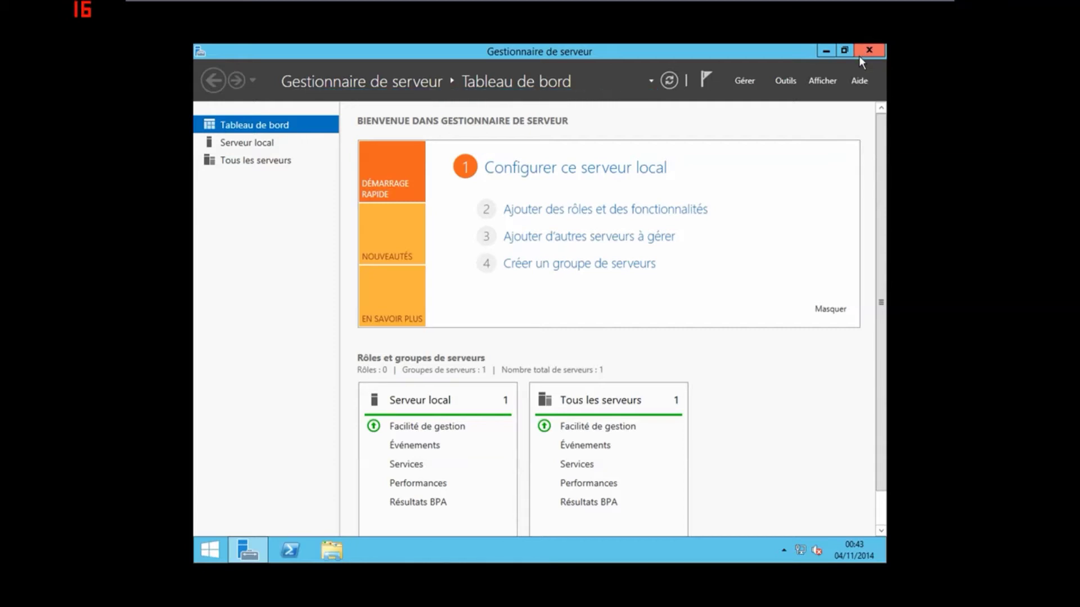
{"action": "left_click", "coordinate": [858, 55]}
{"action": "left_click_drag", "start_coordinate": [475, 171], "coordinate": [565, 228]}
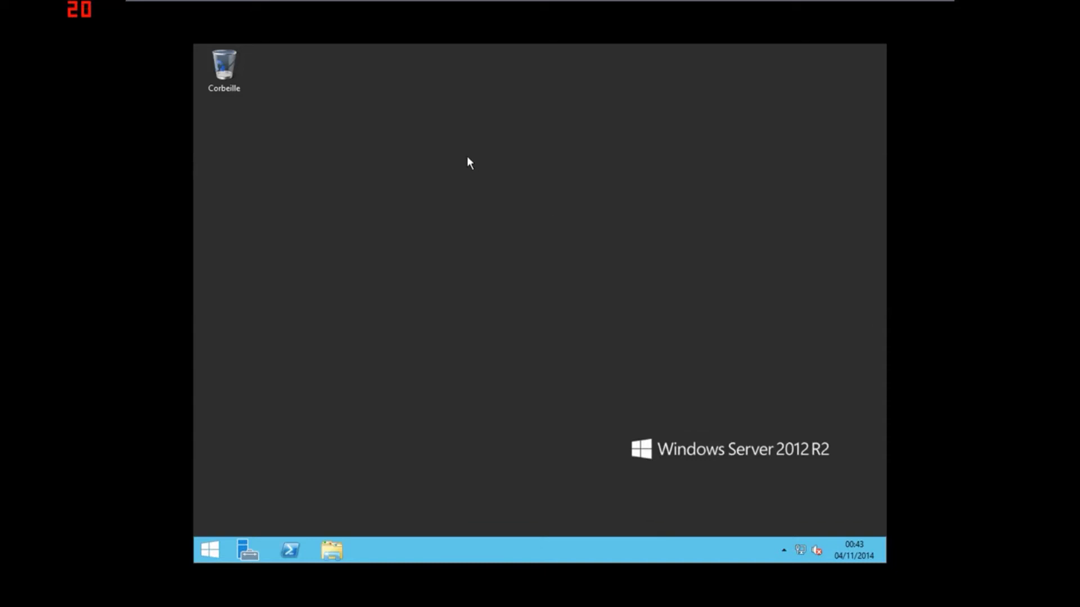
{"action": "mouse_move", "coordinate": [356, 3]}
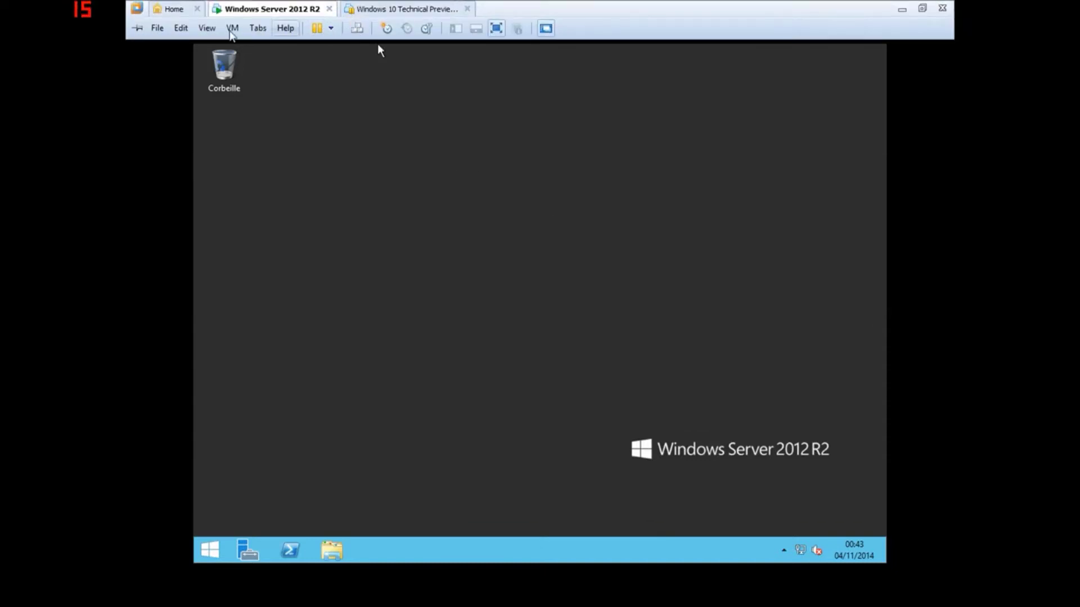
Step: Choose VM > Install VMware Tools to mount the Tools disc in the guest
{"action": "left_click", "coordinate": [232, 28]}
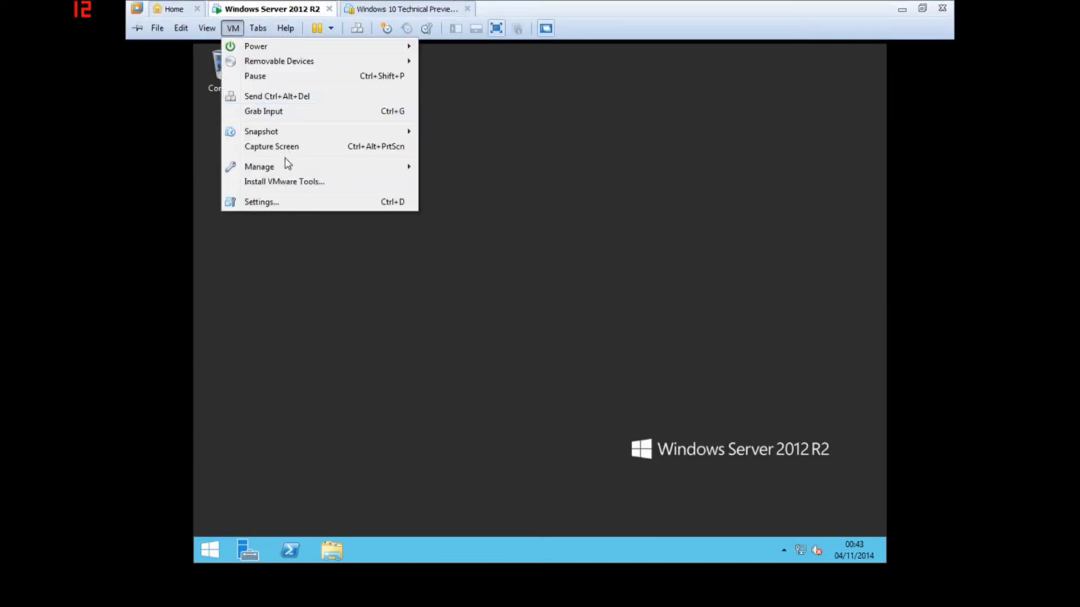
{"action": "left_click", "coordinate": [284, 181]}
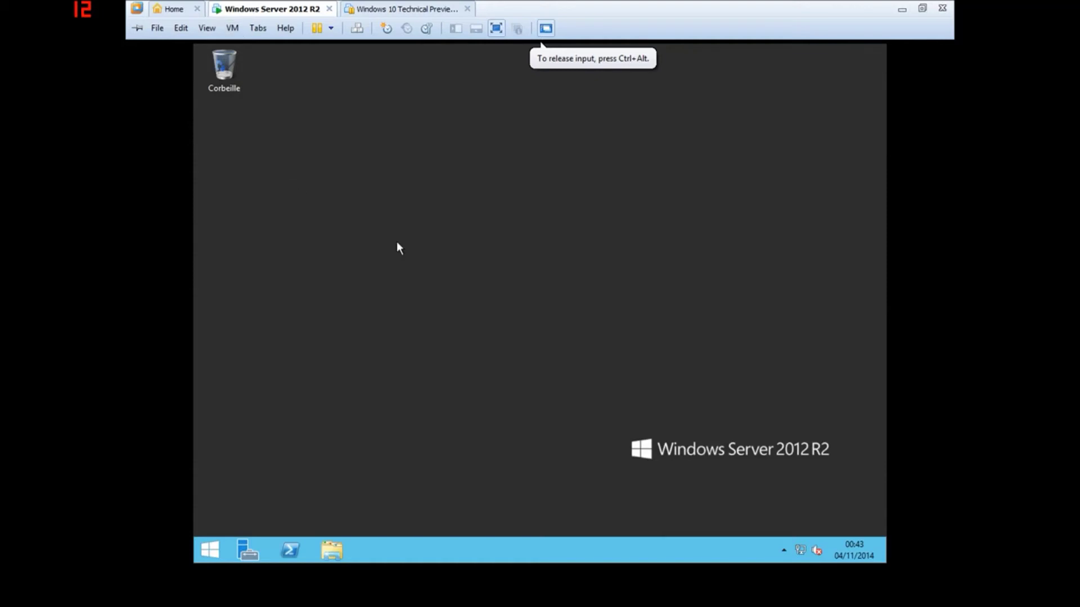
{"action": "left_click", "coordinate": [522, 303]}
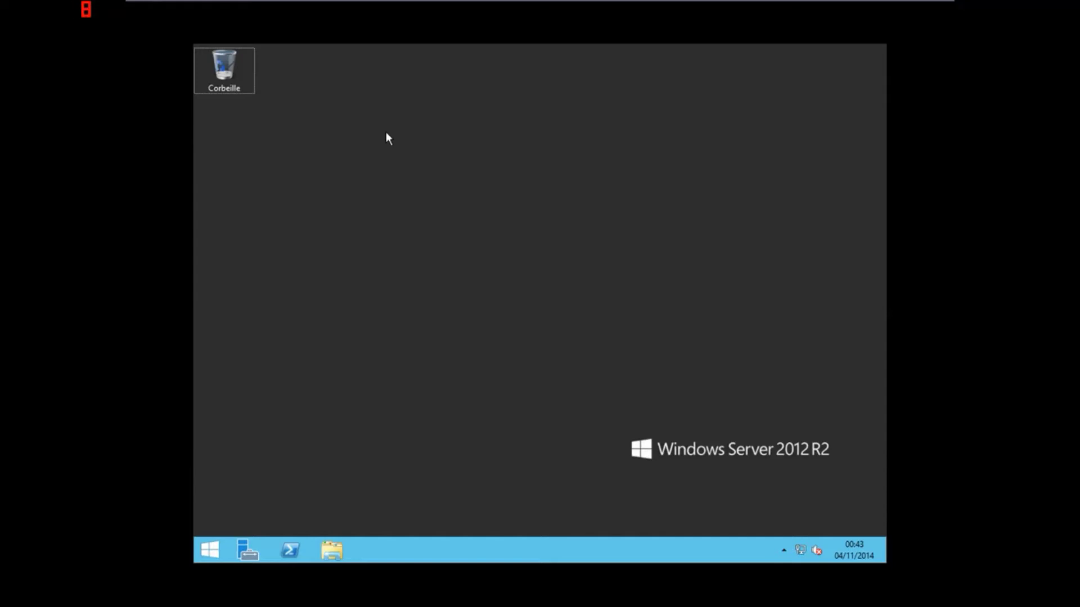
Step: Open the AutoPlay choices from the DVD (D:) VMware Tools notification
{"action": "mouse_move", "coordinate": [376, 2]}
{"action": "left_click", "coordinate": [232, 28]}
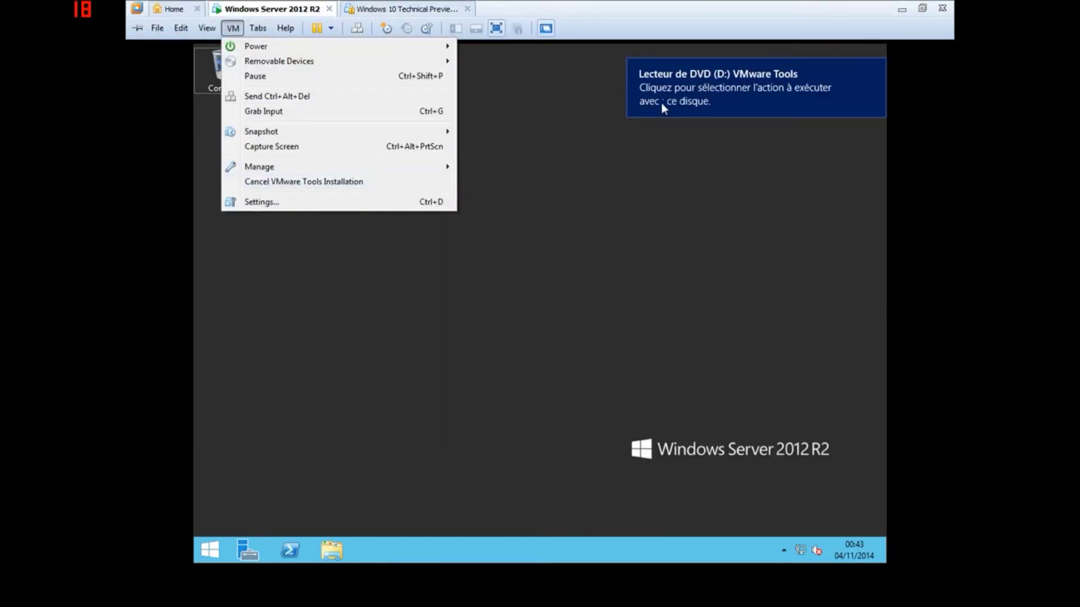
{"action": "left_click", "coordinate": [694, 111]}
{"action": "left_click", "coordinate": [700, 102]}
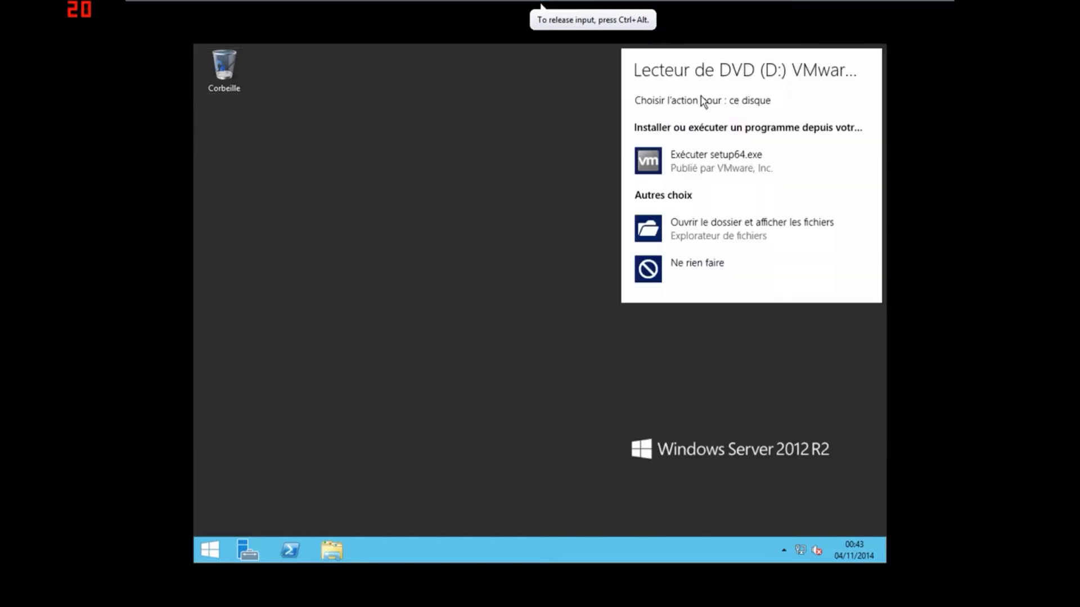
Step: Run setup64.exe from AutoPlay to bring up the Installation de VMware Tools welcome page
{"action": "left_click", "coordinate": [699, 169]}
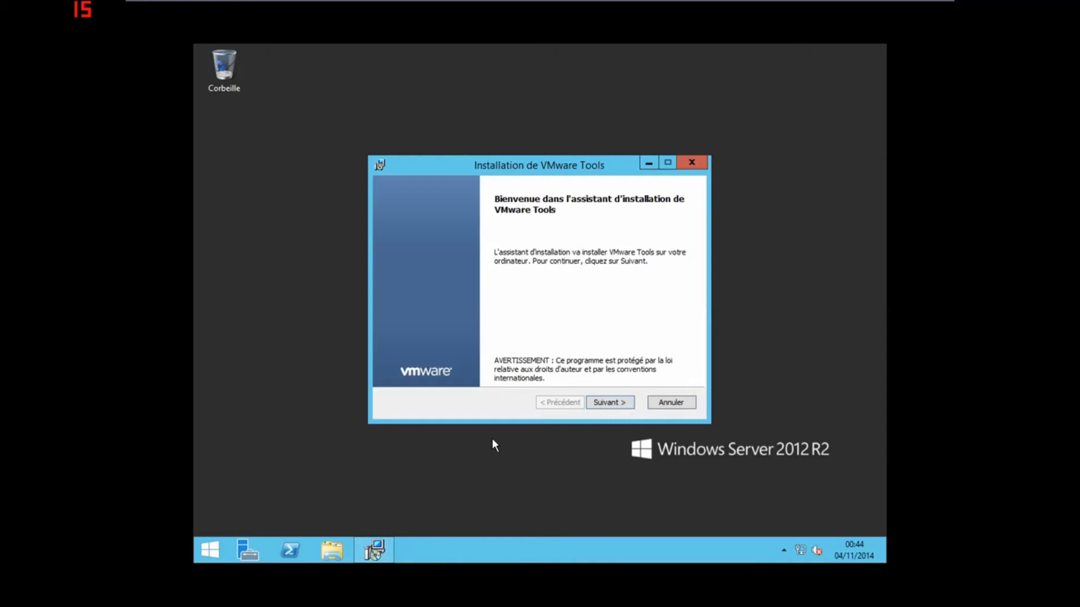
Step: Install VMware Tools as a Personnalisée (custom) setup, keeping the default components
{"action": "left_click", "coordinate": [624, 408]}
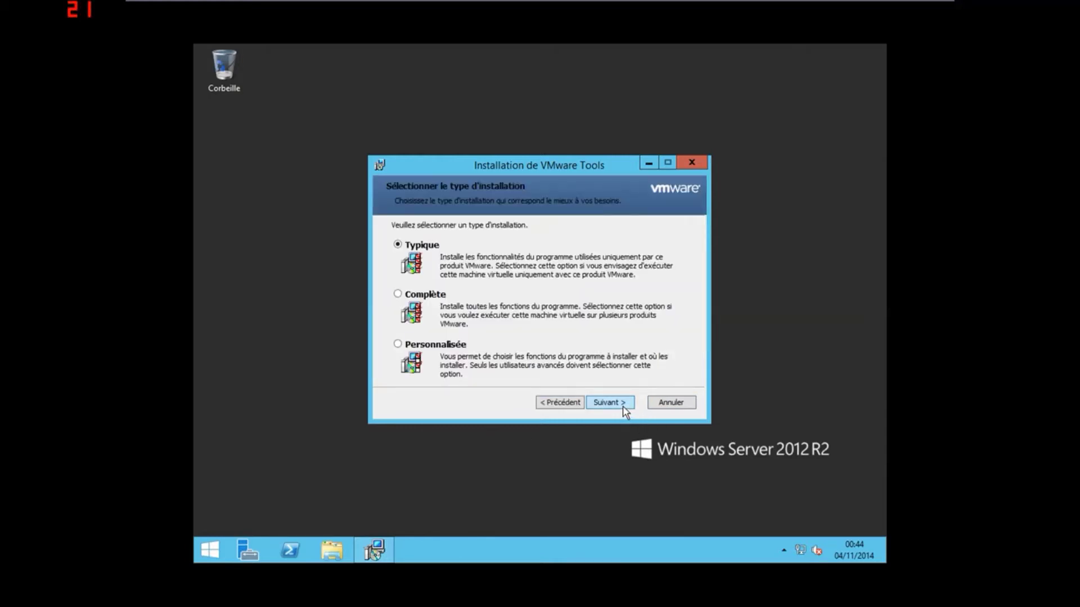
{"action": "left_click", "coordinate": [426, 345]}
{"action": "left_click", "coordinate": [600, 399]}
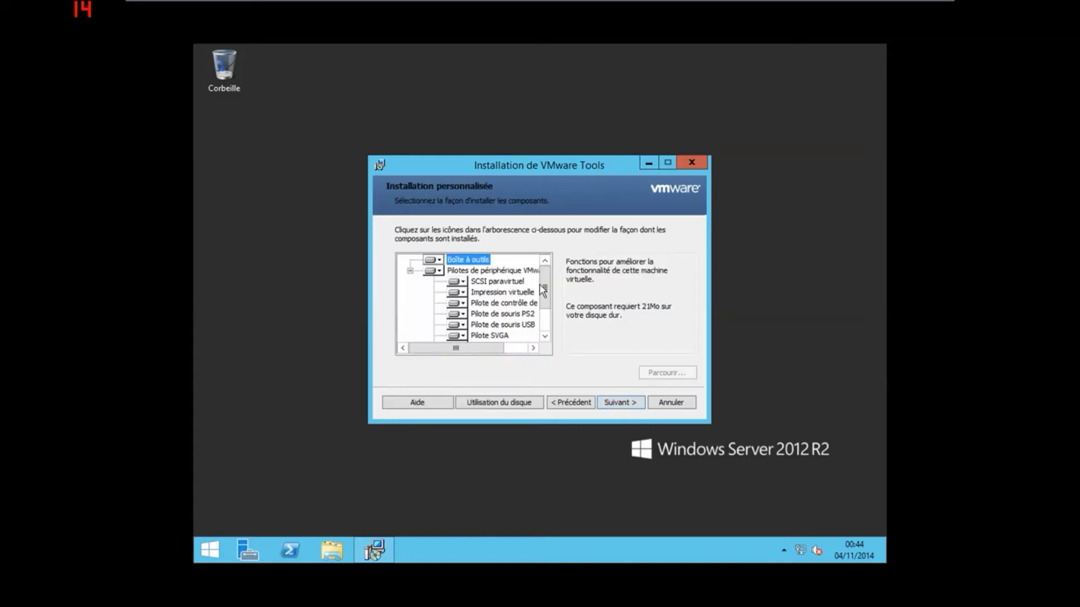
{"action": "left_click_drag", "start_coordinate": [546, 290], "coordinate": [584, 341]}
{"action": "left_click", "coordinate": [617, 403]}
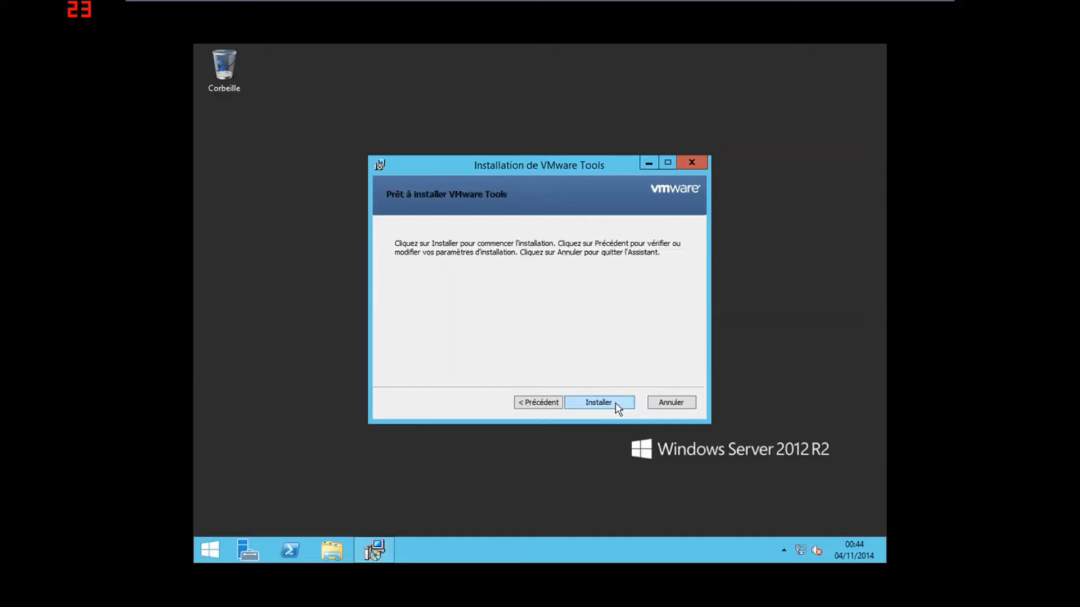
{"action": "left_click", "coordinate": [617, 403]}
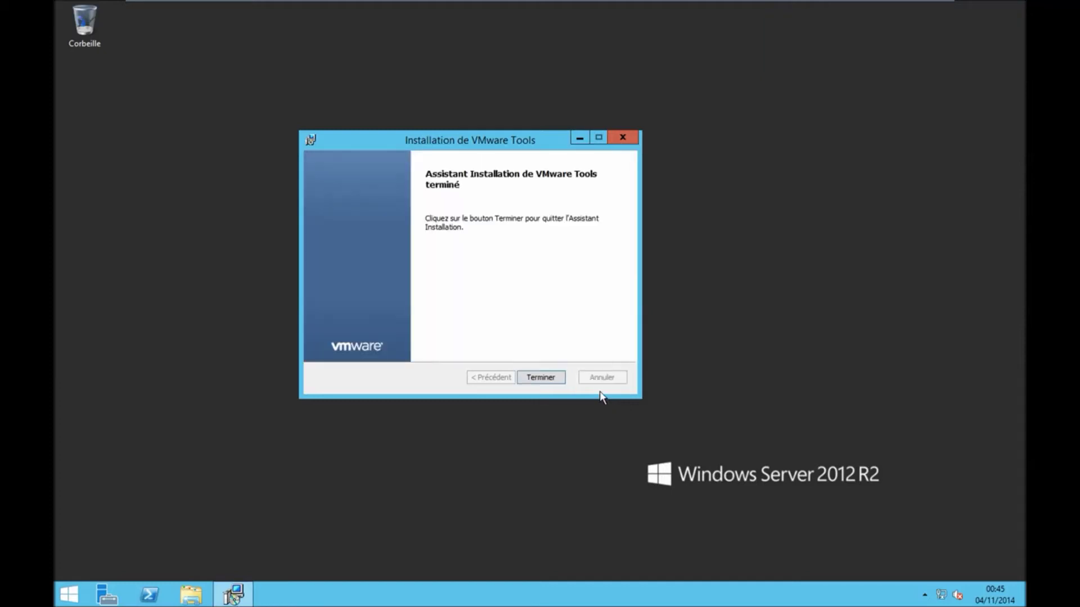
Step: Close the wizard with Terminer and answer Oui to reboot the guest server
{"action": "left_click", "coordinate": [557, 379]}
{"action": "left_click", "coordinate": [487, 332]}
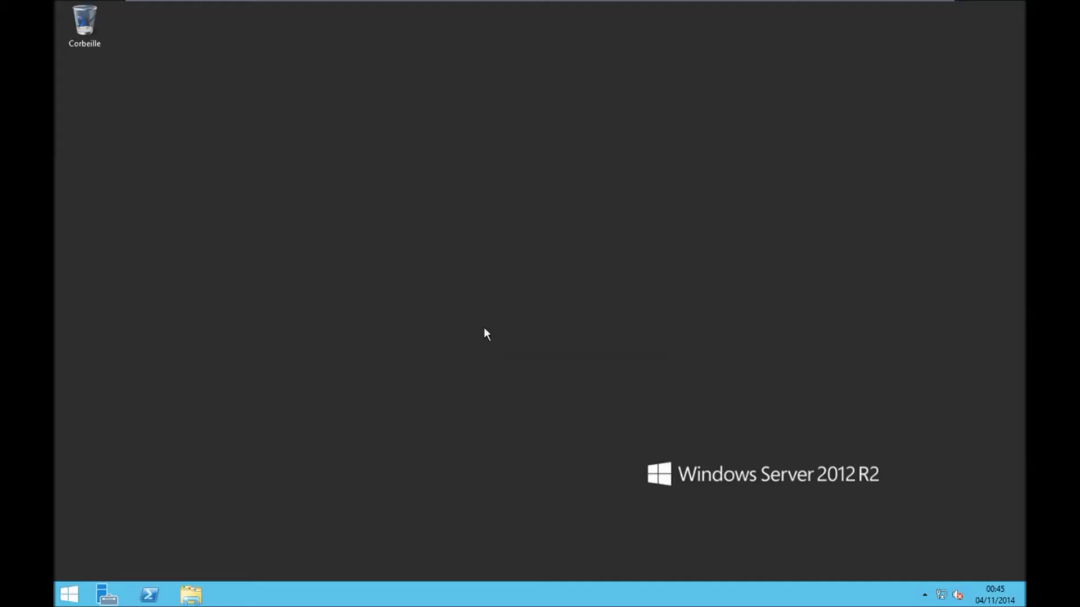
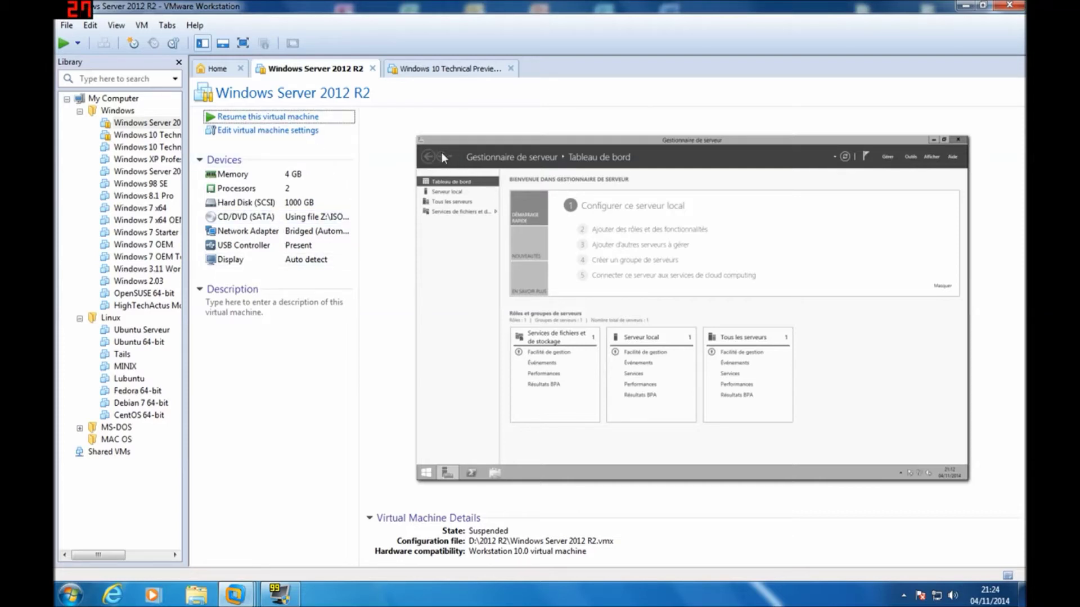
Step: Resume the suspended Windows Server 2012 R2 VM and open 'Configurer ce serveur local' in Server Manager
{"action": "left_click", "coordinate": [243, 43]}
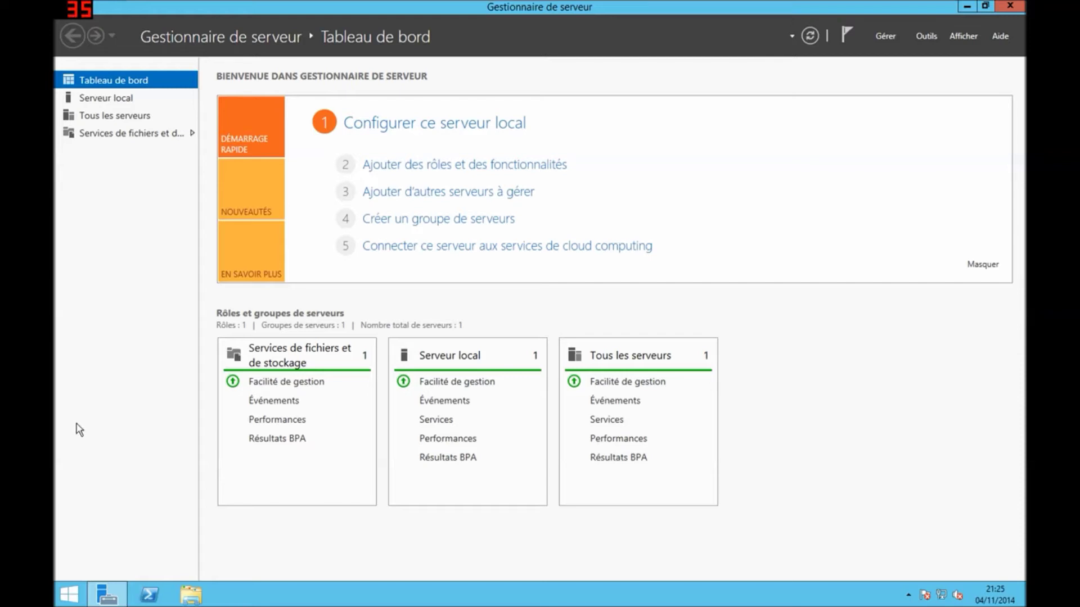
{"action": "left_click", "coordinate": [422, 132]}
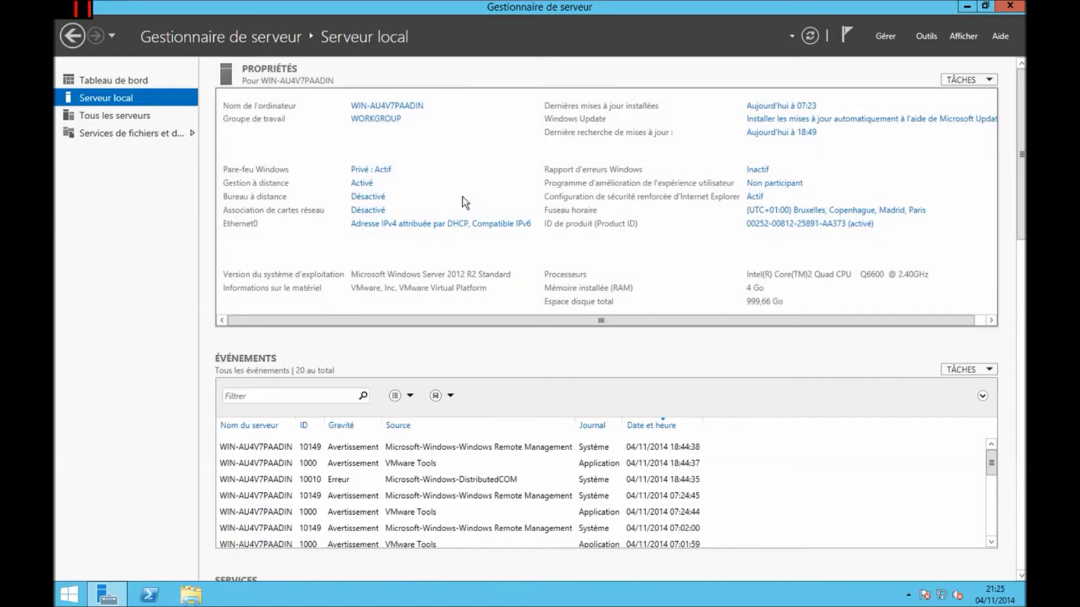
Step: Change the computer name to SRV2012R2-VM in WORKGROUP and choose 'Redémarrer ultérieurement'
{"action": "left_click", "coordinate": [387, 110]}
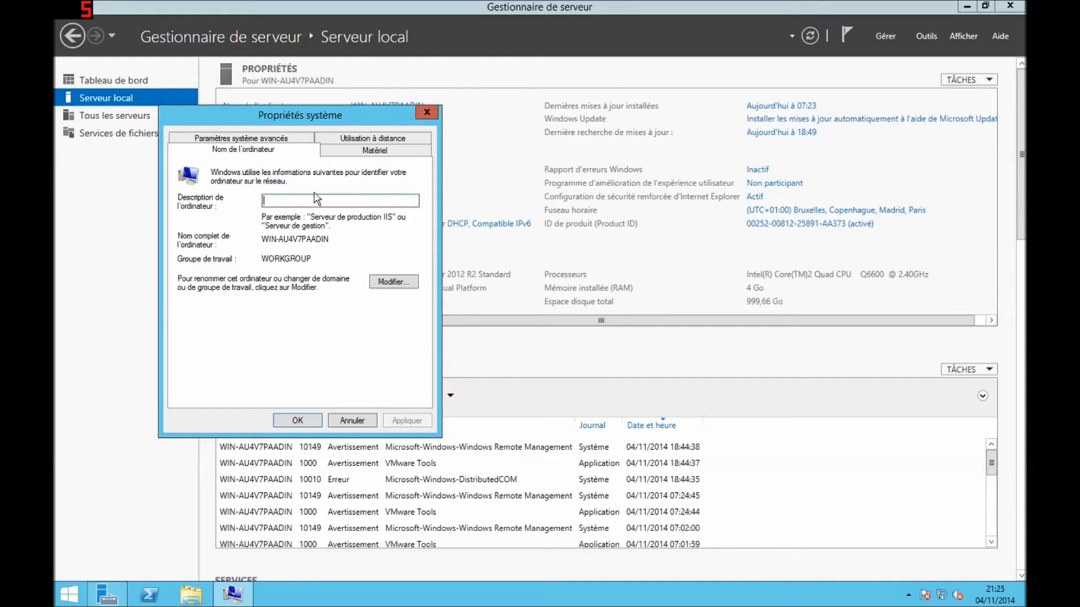
{"action": "left_click_drag", "start_coordinate": [303, 120], "coordinate": [324, 103]}
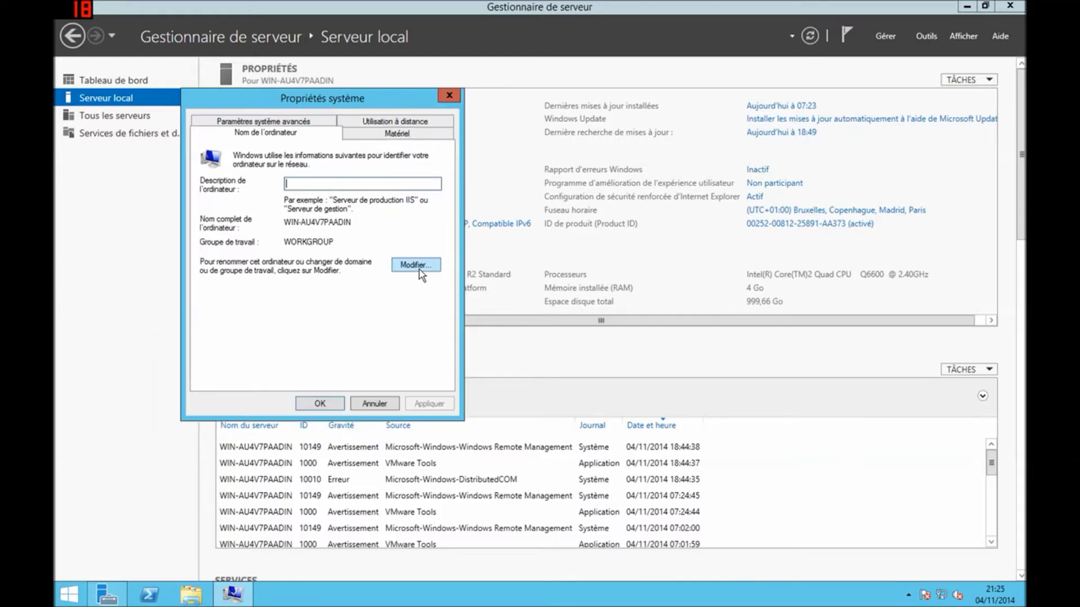
{"action": "left_click", "coordinate": [418, 267]}
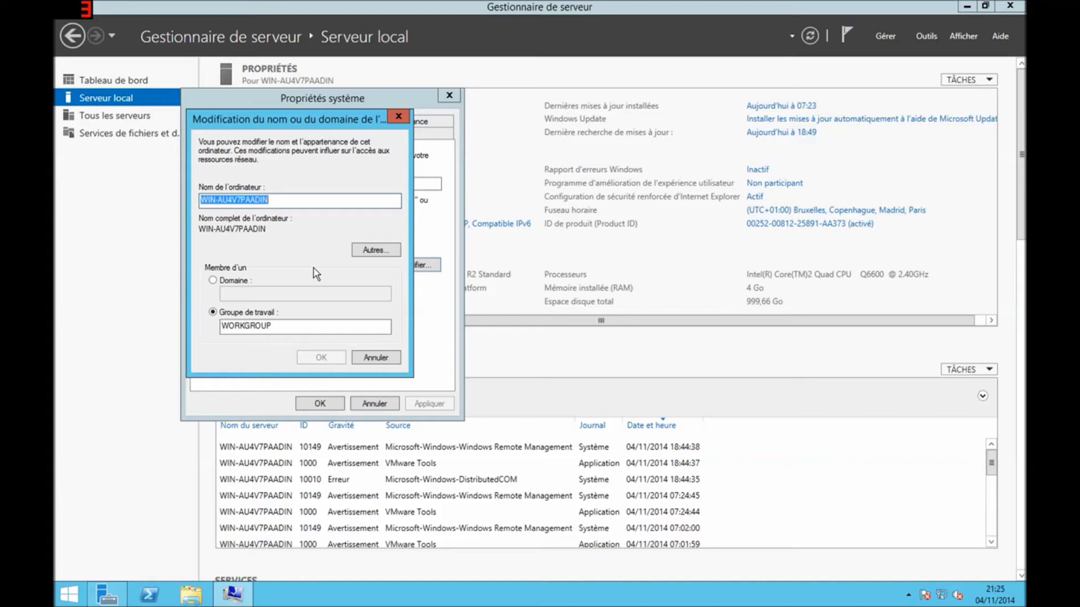
{"action": "type", "text": "SRV2012R2"}
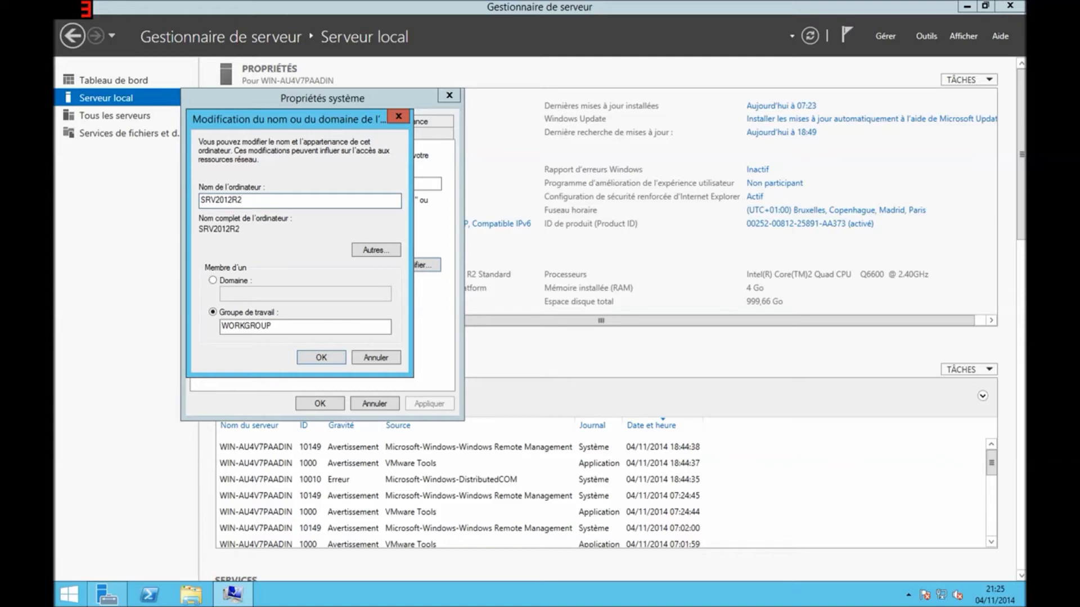
{"action": "type", "text": "M"}
{"action": "left_click", "coordinate": [322, 360]}
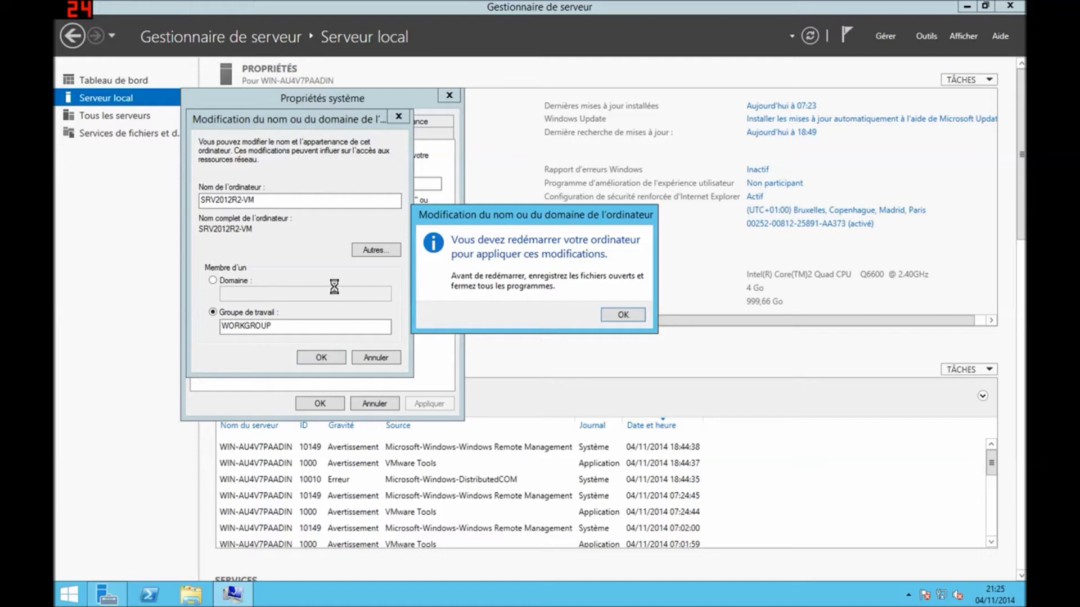
{"action": "left_click", "coordinate": [618, 316]}
{"action": "left_click", "coordinate": [339, 404]}
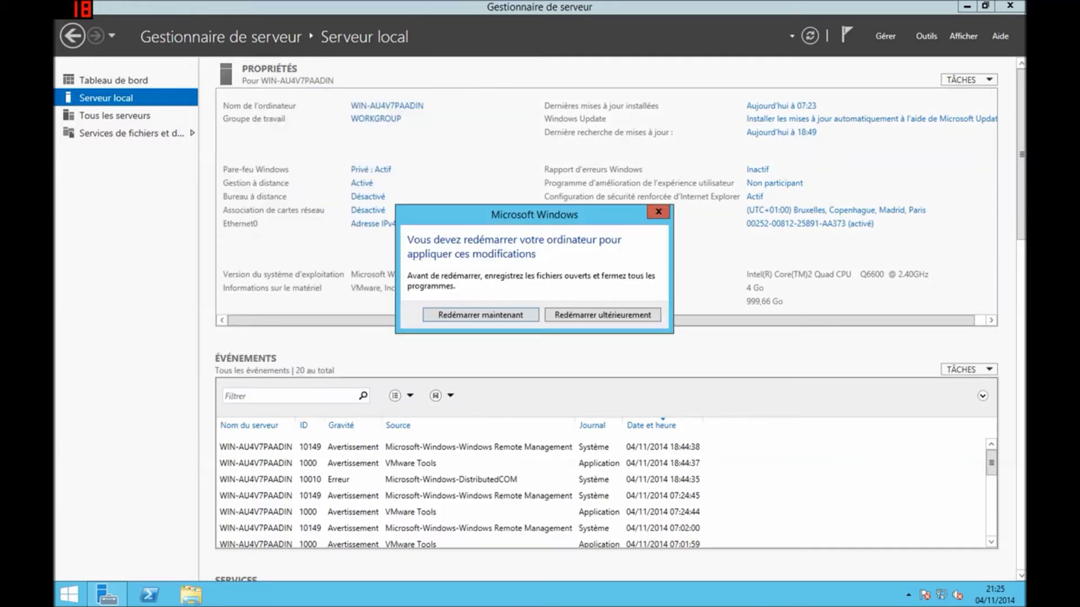
{"action": "left_click", "coordinate": [594, 316]}
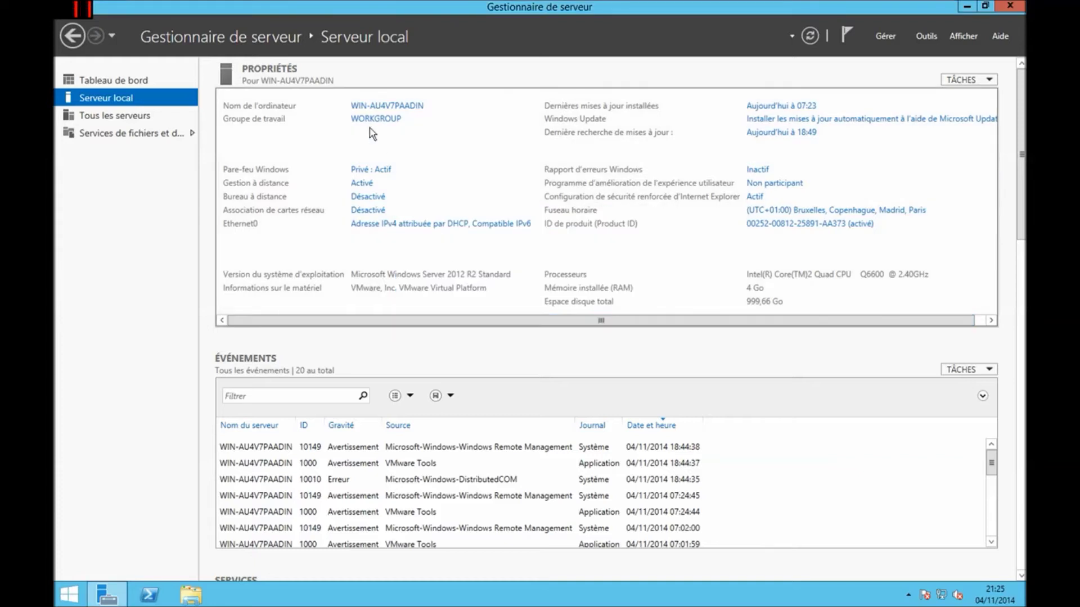
Step: In allowed firewall apps, tick Privé for COM+, remote shutdown, BranchCache, Bureau à distance and DTC entries
{"action": "left_click", "coordinate": [366, 171]}
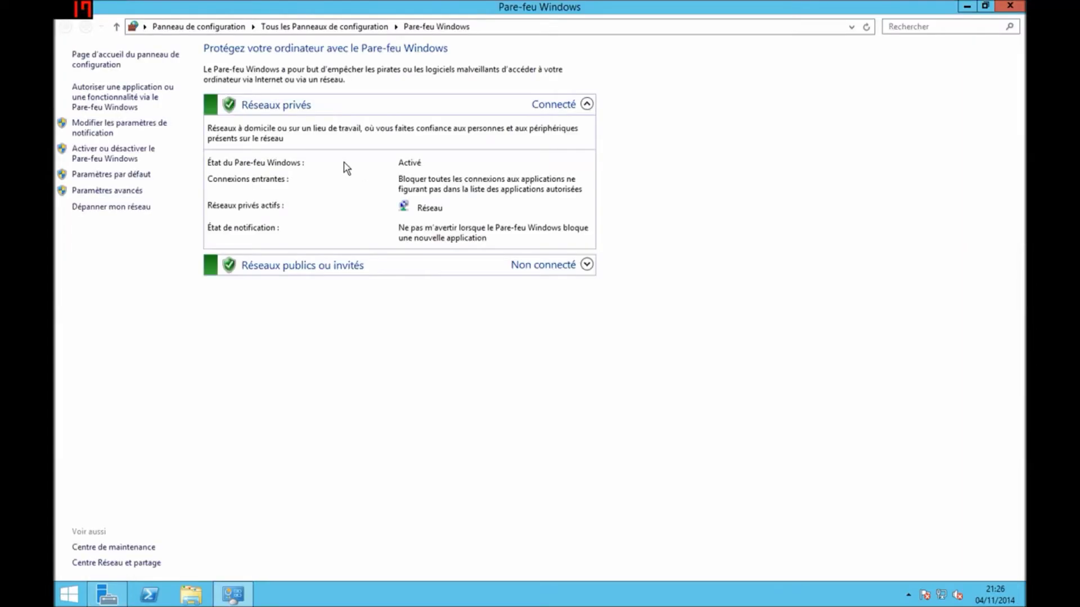
{"action": "left_click", "coordinate": [96, 106]}
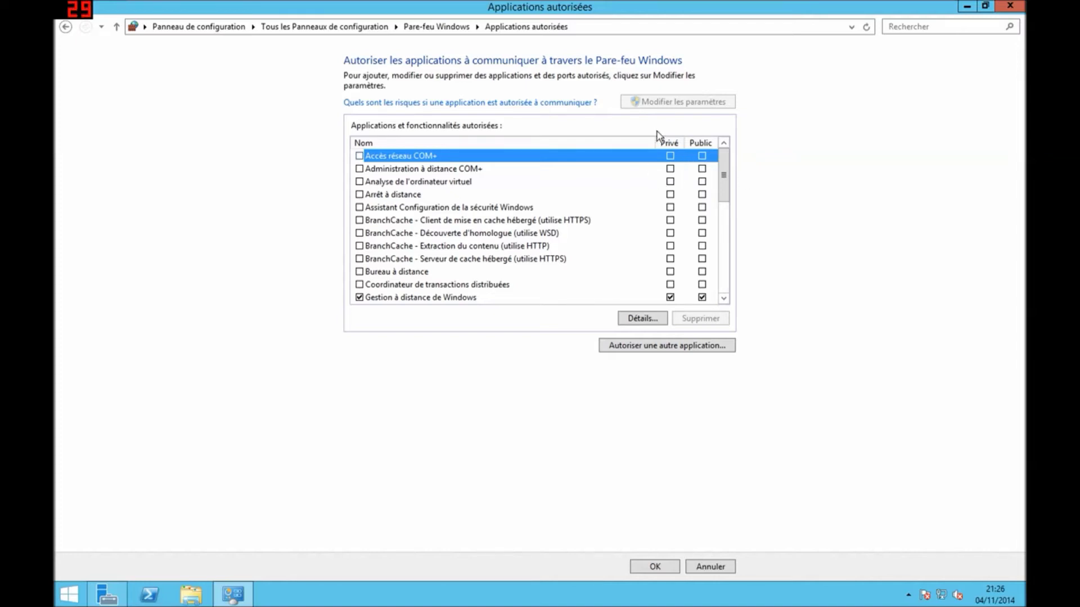
{"action": "mouse_move", "coordinate": [724, 182]}
{"action": "left_mouse_down"}
{"action": "mouse_move", "coordinate": [724, 274]}
{"action": "mouse_move", "coordinate": [722, 169]}
{"action": "left_mouse_up"}
{"action": "left_click", "coordinate": [670, 156]}
{"action": "left_click", "coordinate": [670, 170]}
{"action": "left_click", "coordinate": [670, 182]}
{"action": "left_click", "coordinate": [671, 194]}
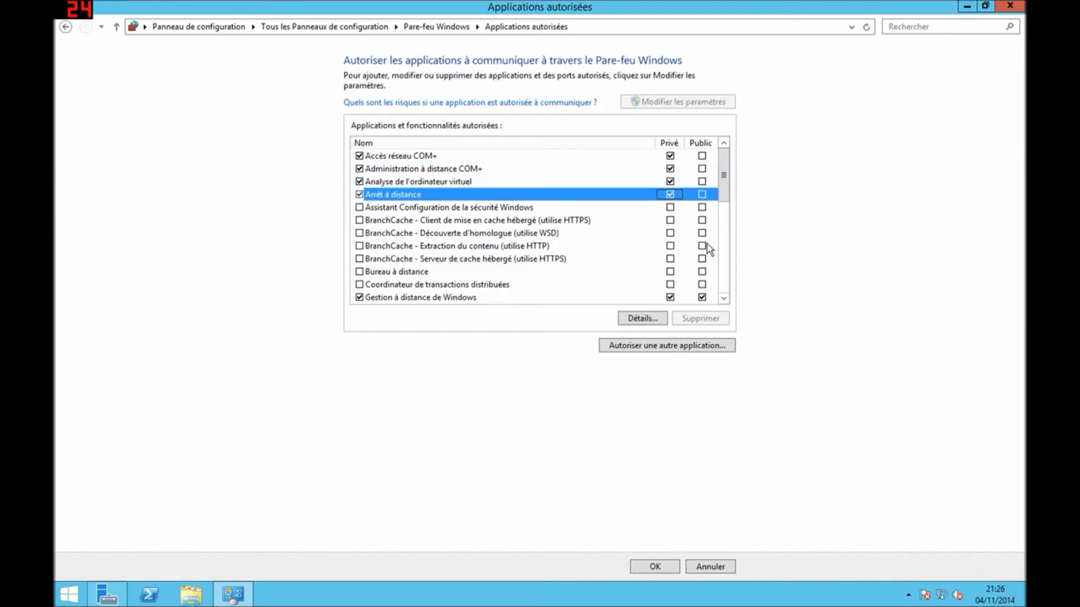
{"action": "left_click", "coordinate": [670, 207]}
{"action": "left_click", "coordinate": [670, 220]}
{"action": "left_click", "coordinate": [670, 233]}
{"action": "left_click", "coordinate": [670, 246]}
{"action": "left_click", "coordinate": [670, 259]}
{"action": "left_click", "coordinate": [669, 272]}
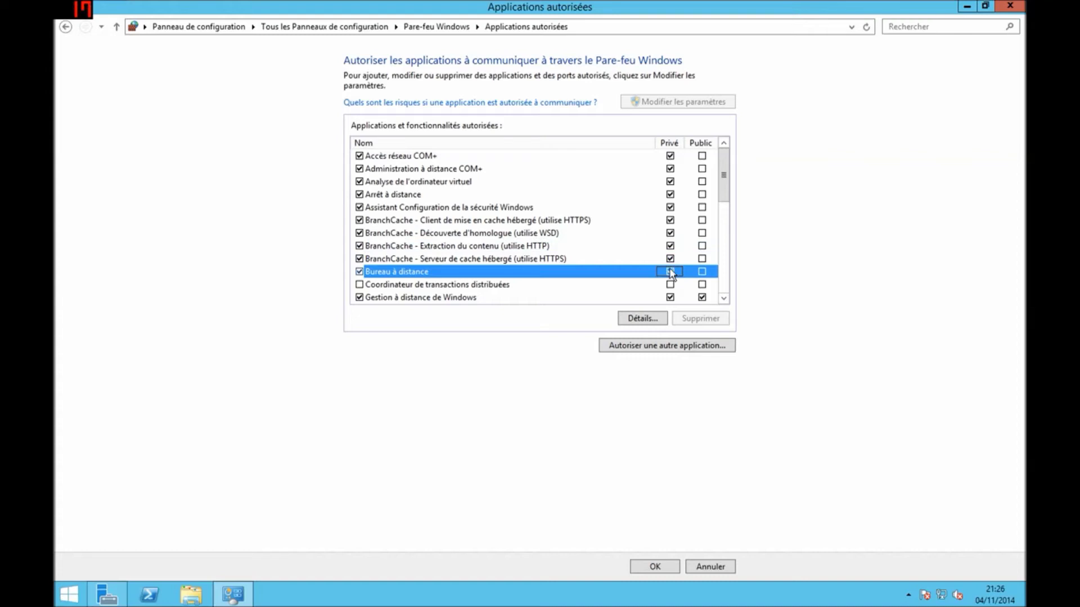
{"action": "left_click", "coordinate": [670, 285]}
Step: Tick Privé for the remote management entries, TPM virtual smart card, WMI and Interruption SNMP
{"action": "left_click_drag", "start_coordinate": [726, 188], "coordinate": [727, 230]}
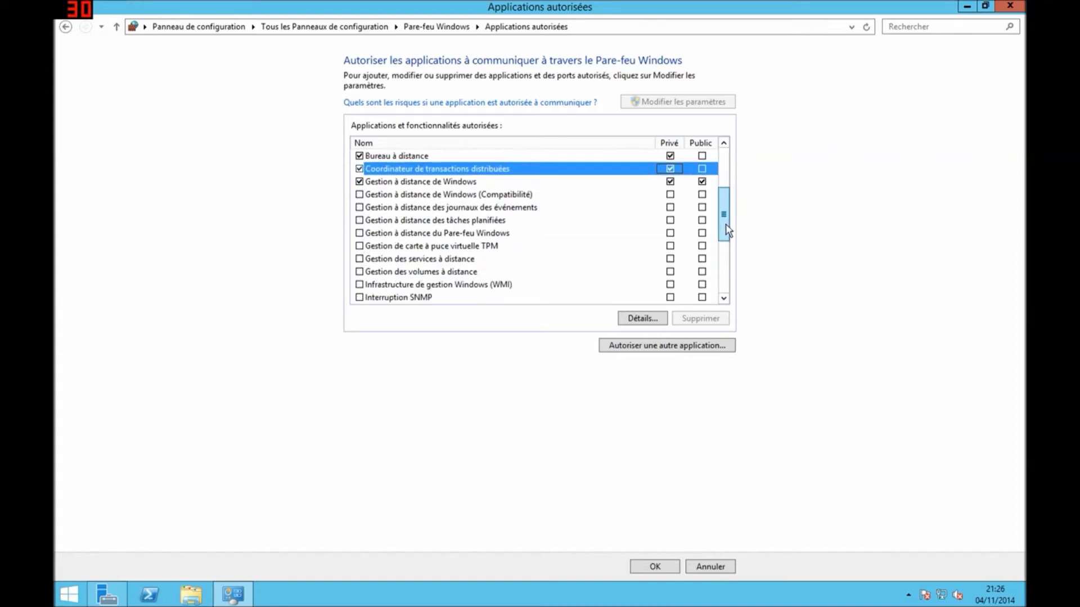
{"action": "left_click", "coordinate": [670, 194]}
{"action": "left_click", "coordinate": [670, 207]}
{"action": "left_click", "coordinate": [670, 220]}
{"action": "left_click", "coordinate": [670, 233]}
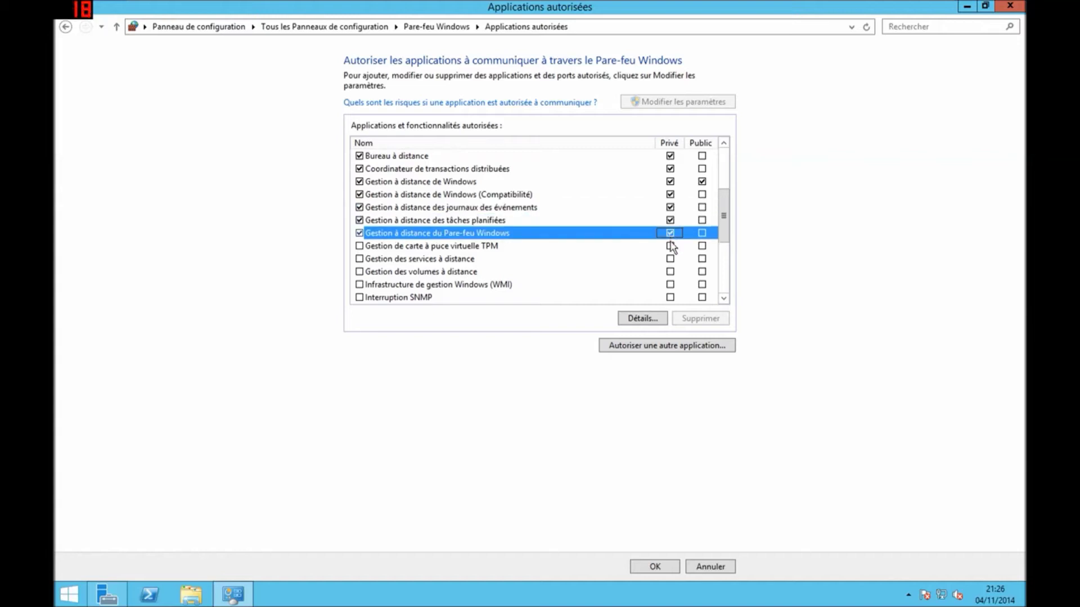
{"action": "left_click", "coordinate": [670, 246]}
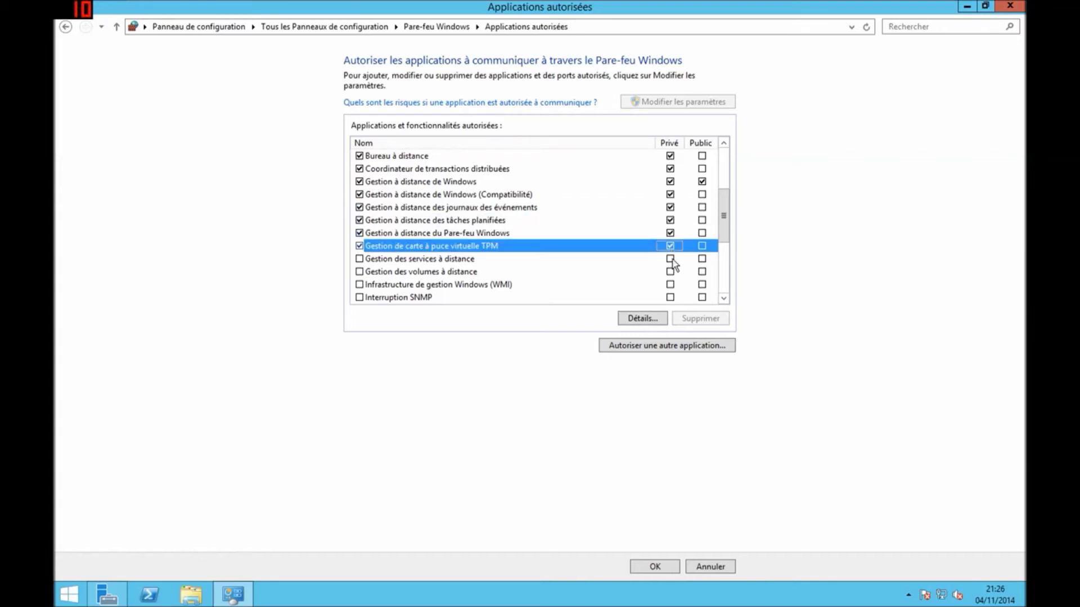
{"action": "left_click", "coordinate": [670, 259]}
{"action": "left_click", "coordinate": [669, 272]}
{"action": "left_click", "coordinate": [670, 285]}
{"action": "left_click", "coordinate": [670, 297]}
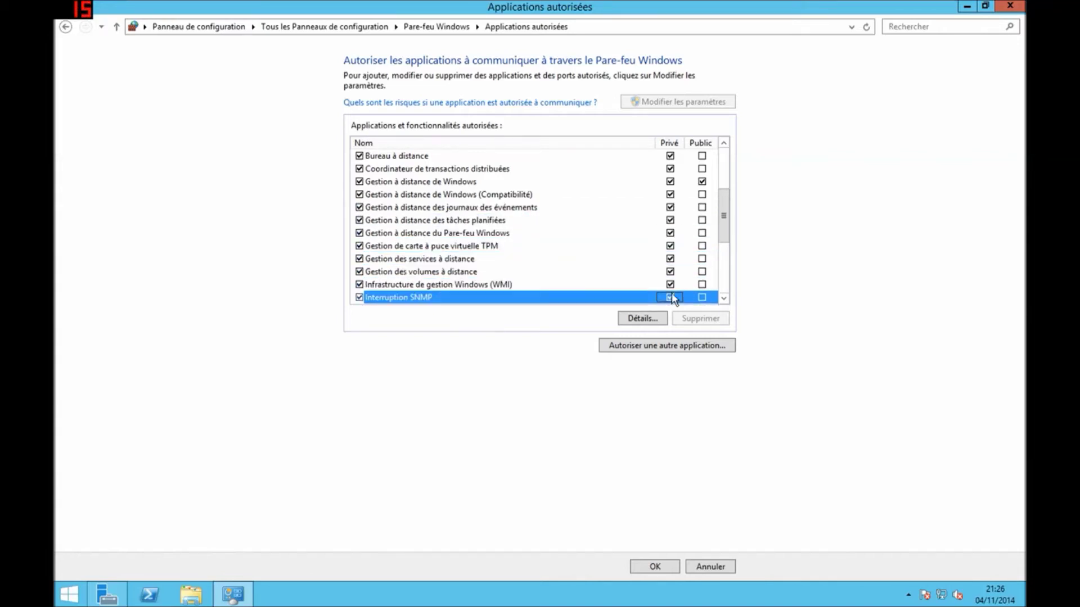
Step: Tick Privé for performance logs, file sharing, SSTP, routing, network access, key management and iSCSI, then save
{"action": "left_click_drag", "start_coordinate": [726, 225], "coordinate": [724, 271]}
{"action": "left_click", "coordinate": [670, 181]}
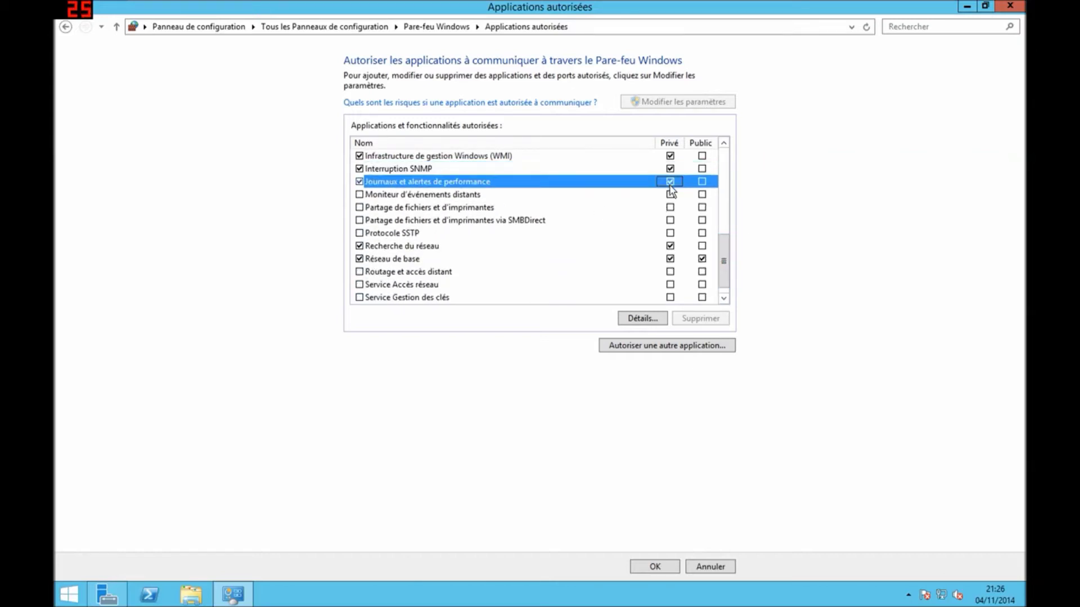
{"action": "left_click", "coordinate": [669, 194]}
{"action": "left_click", "coordinate": [670, 208]}
{"action": "left_click", "coordinate": [670, 220]}
{"action": "left_click", "coordinate": [670, 233]}
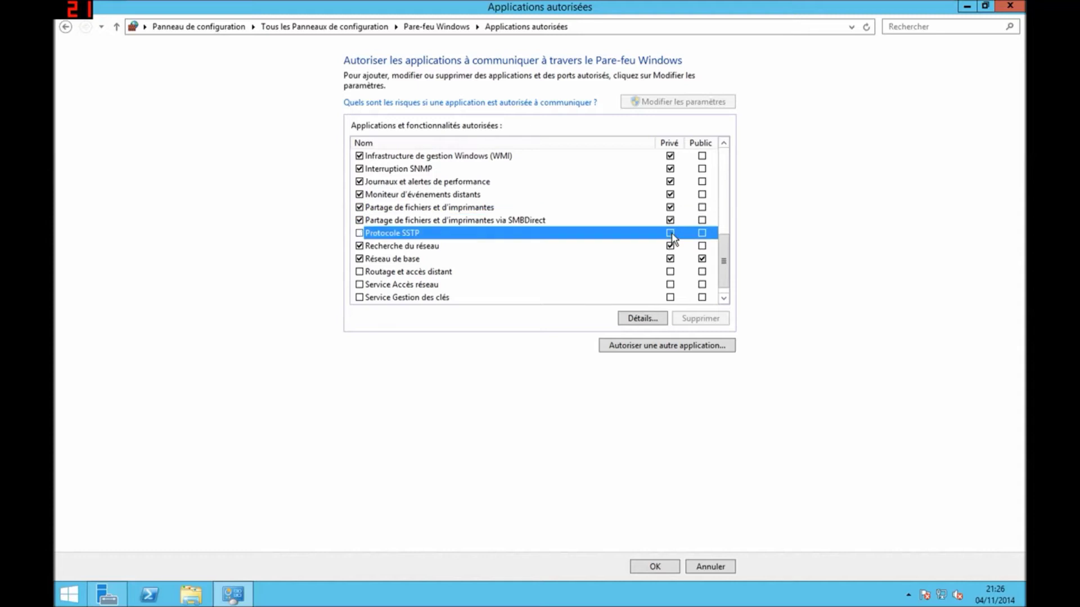
{"action": "left_click_drag", "start_coordinate": [722, 280], "coordinate": [718, 286]}
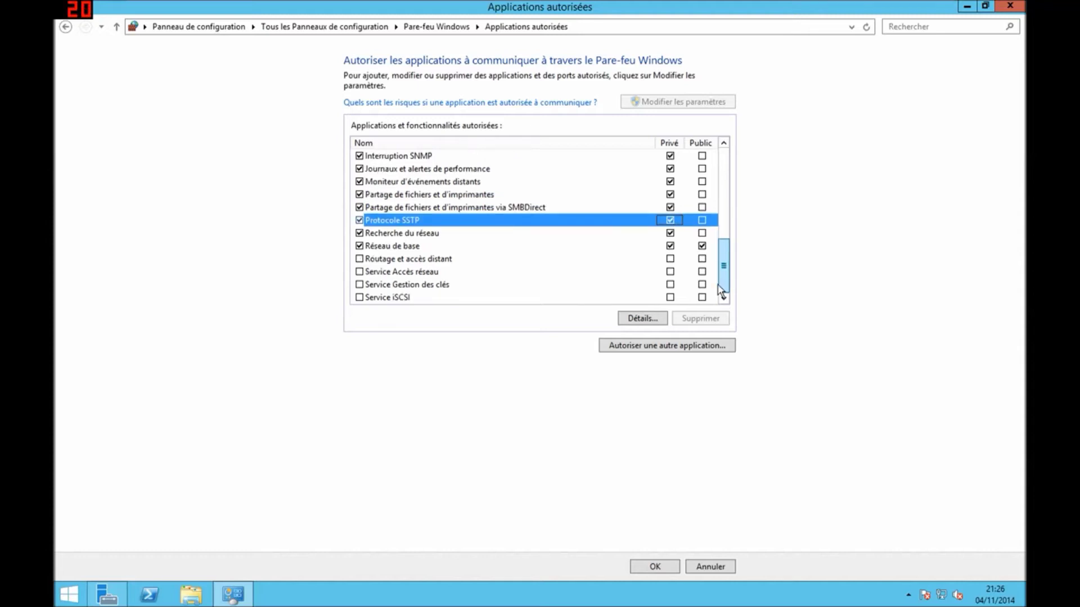
{"action": "left_click", "coordinate": [670, 259]}
{"action": "left_click", "coordinate": [670, 272]}
{"action": "left_click", "coordinate": [670, 284]}
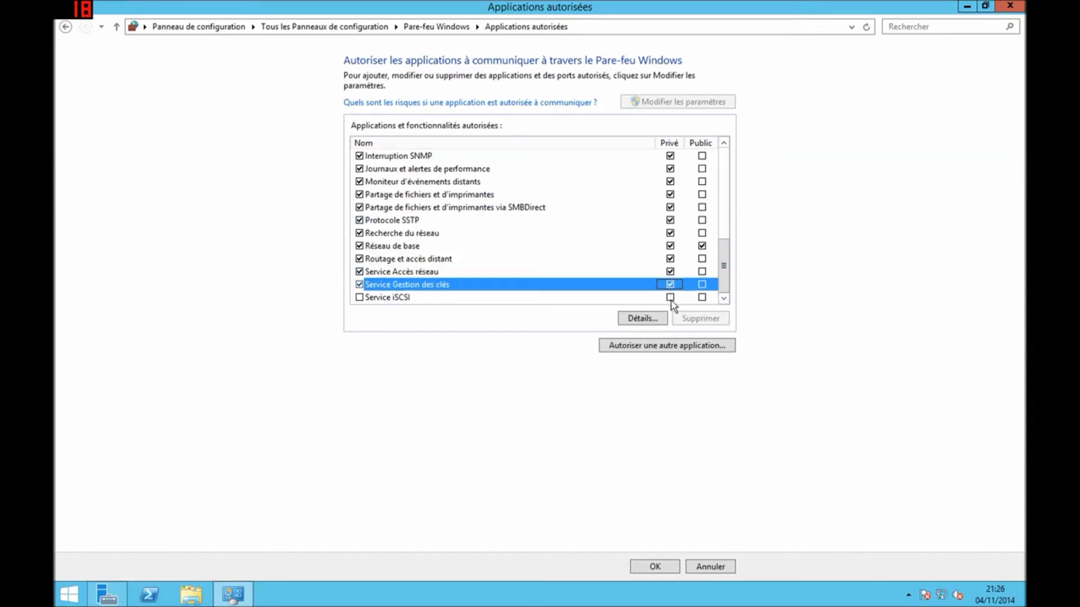
{"action": "left_click", "coordinate": [670, 298]}
{"action": "left_click", "coordinate": [652, 567]}
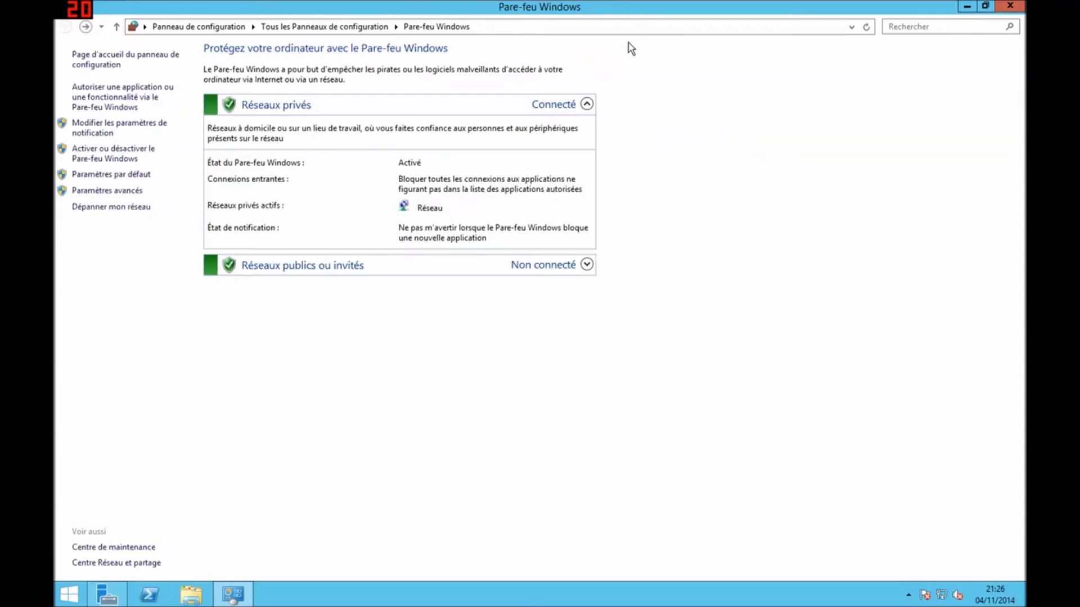
{"action": "left_click", "coordinate": [1010, 6]}
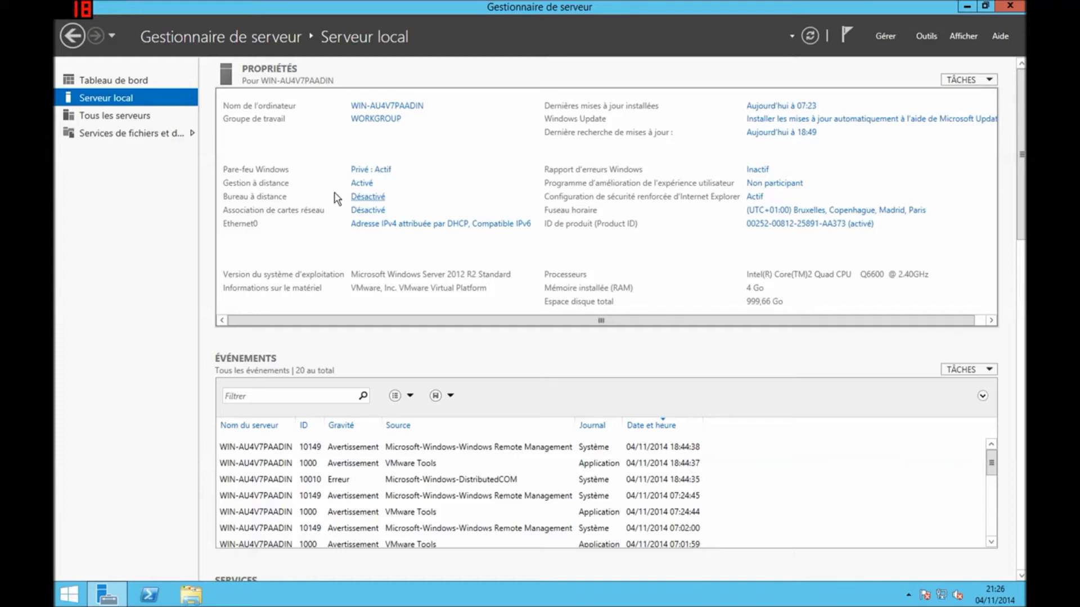
Step: Enable 'Autoriser les connexions à distance' with the NLA requirement unticked, and apply it
{"action": "left_click", "coordinate": [362, 184]}
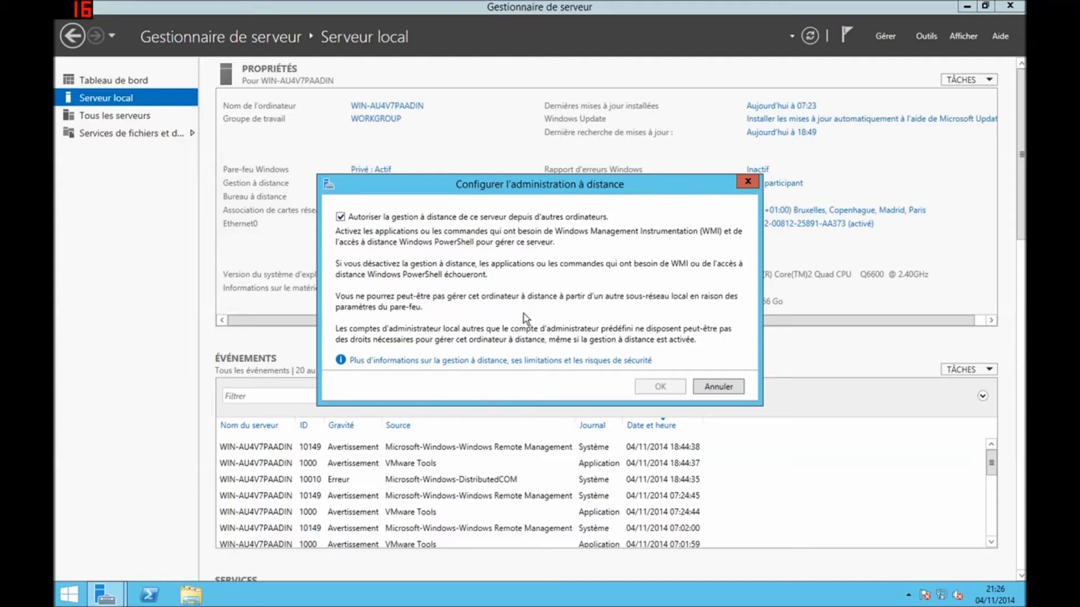
{"action": "left_click", "coordinate": [747, 182]}
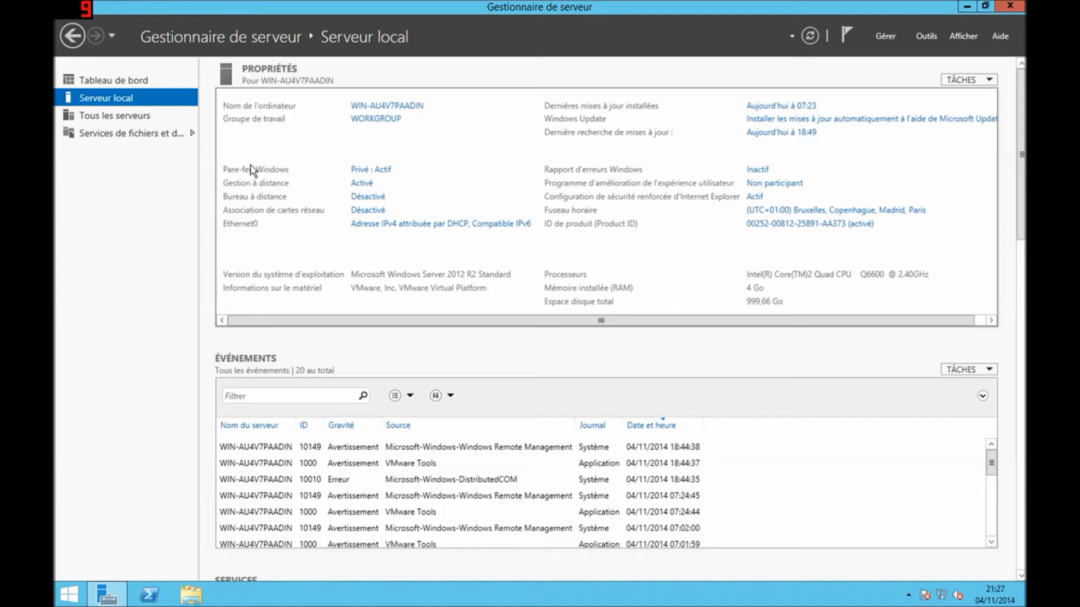
{"action": "left_click", "coordinate": [364, 198]}
{"action": "left_click_drag", "start_coordinate": [232, 29], "coordinate": [335, 62]}
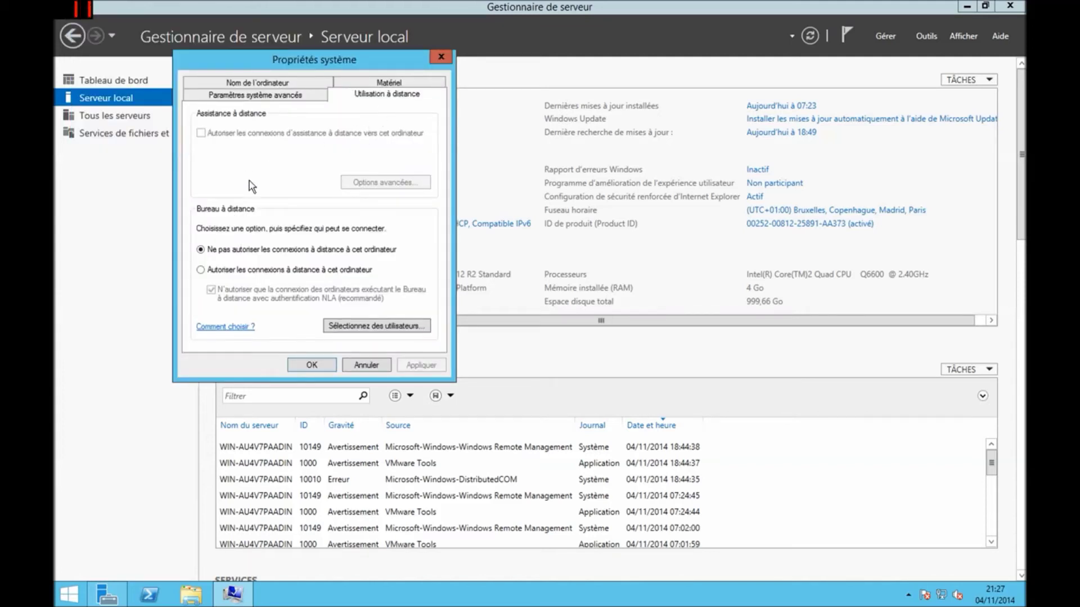
{"action": "left_click", "coordinate": [258, 270]}
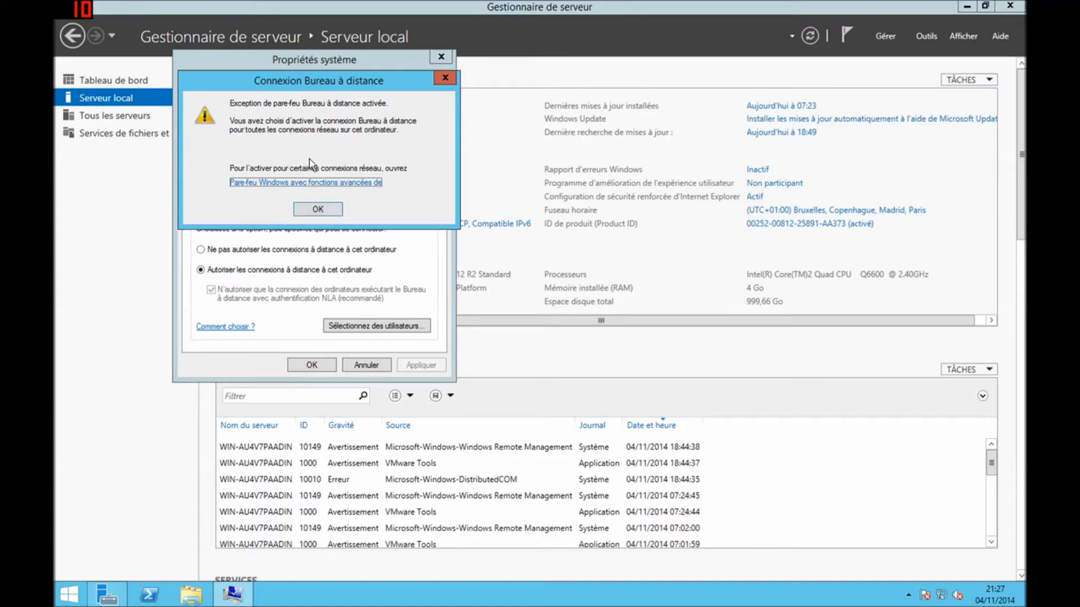
{"action": "left_click", "coordinate": [318, 209]}
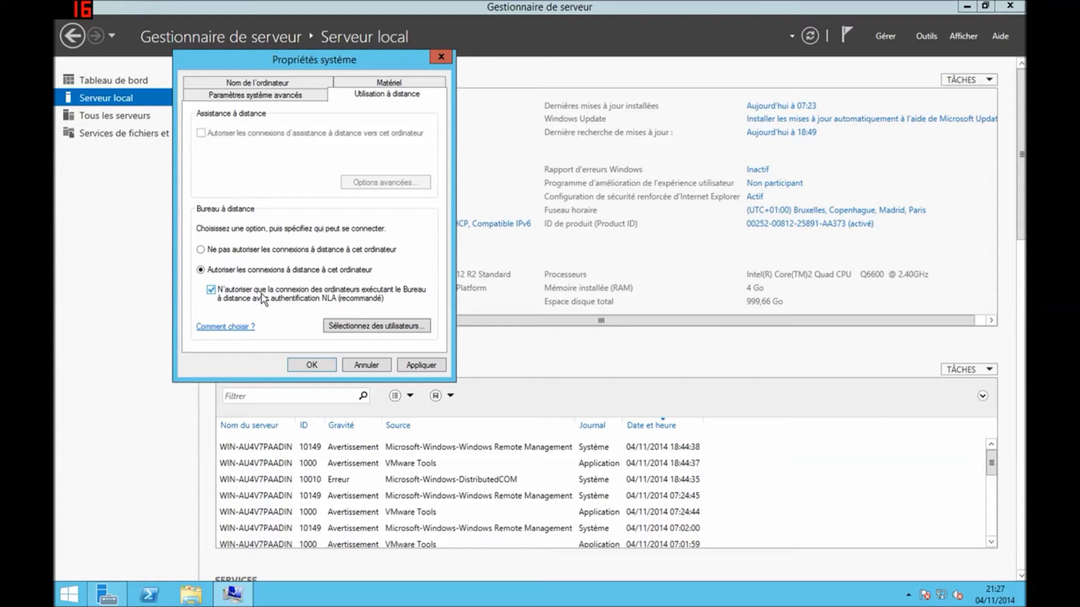
{"action": "left_click", "coordinate": [263, 298]}
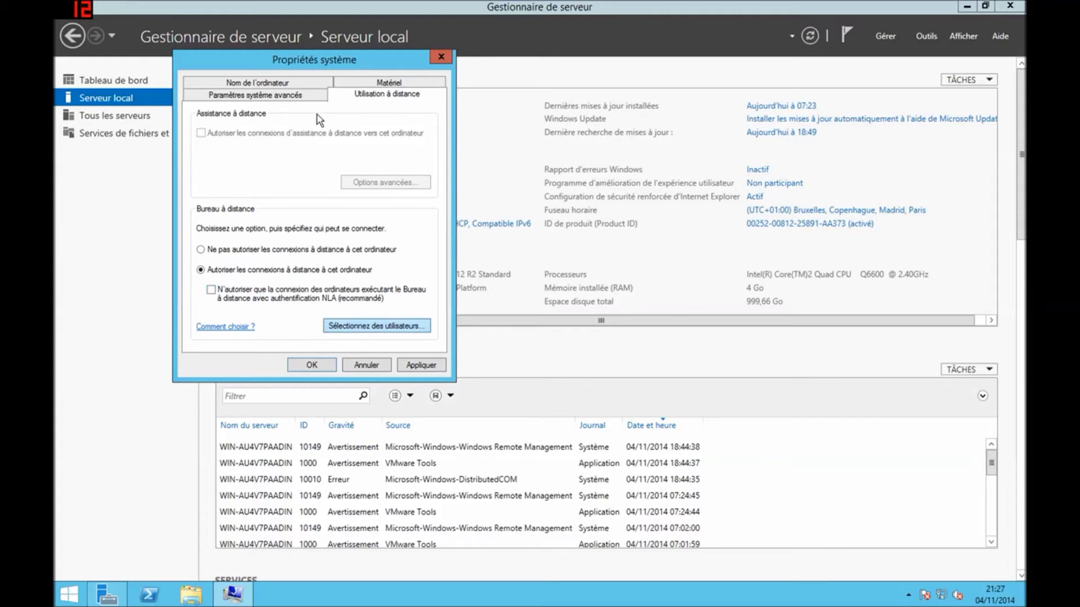
{"action": "left_click", "coordinate": [403, 366]}
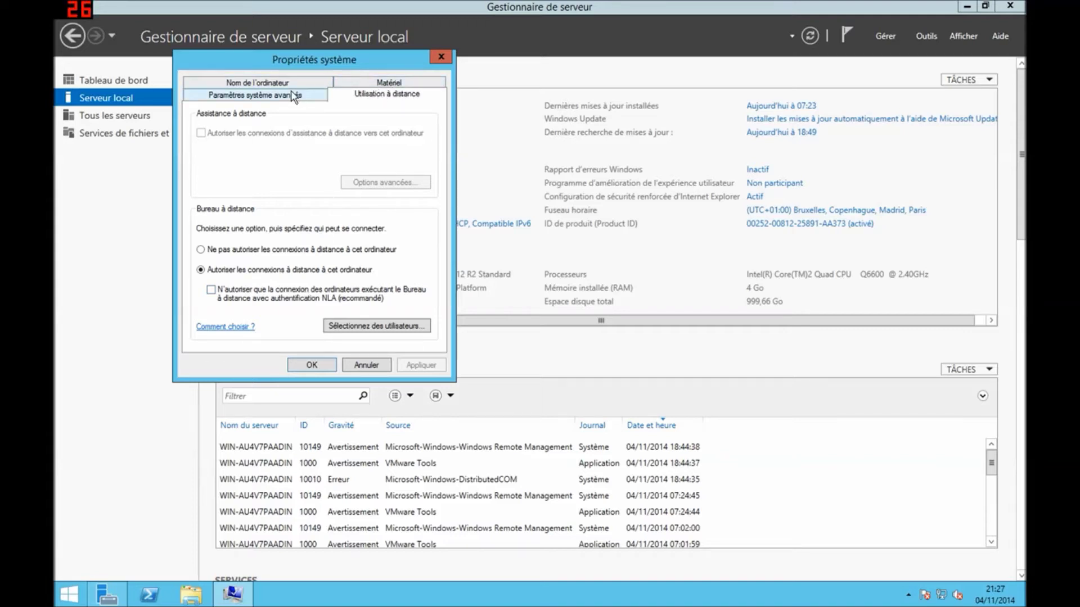
Step: Turn off automatic restart after a system failure in Startup and Recovery
{"action": "left_click", "coordinate": [259, 98]}
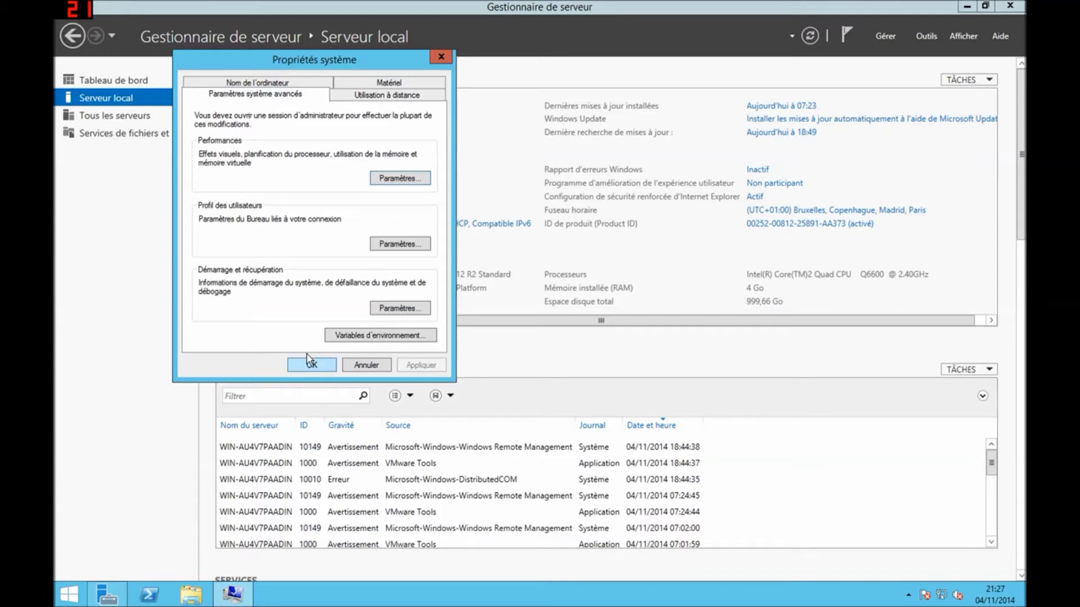
{"action": "left_click", "coordinate": [384, 309]}
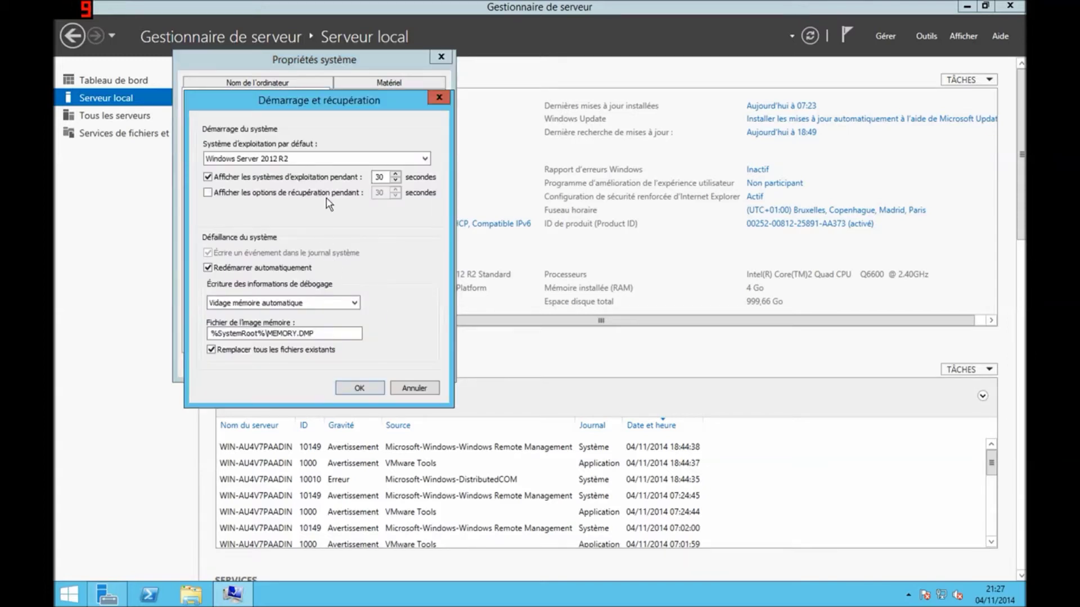
{"action": "left_click", "coordinate": [232, 268]}
{"action": "left_click", "coordinate": [359, 388]}
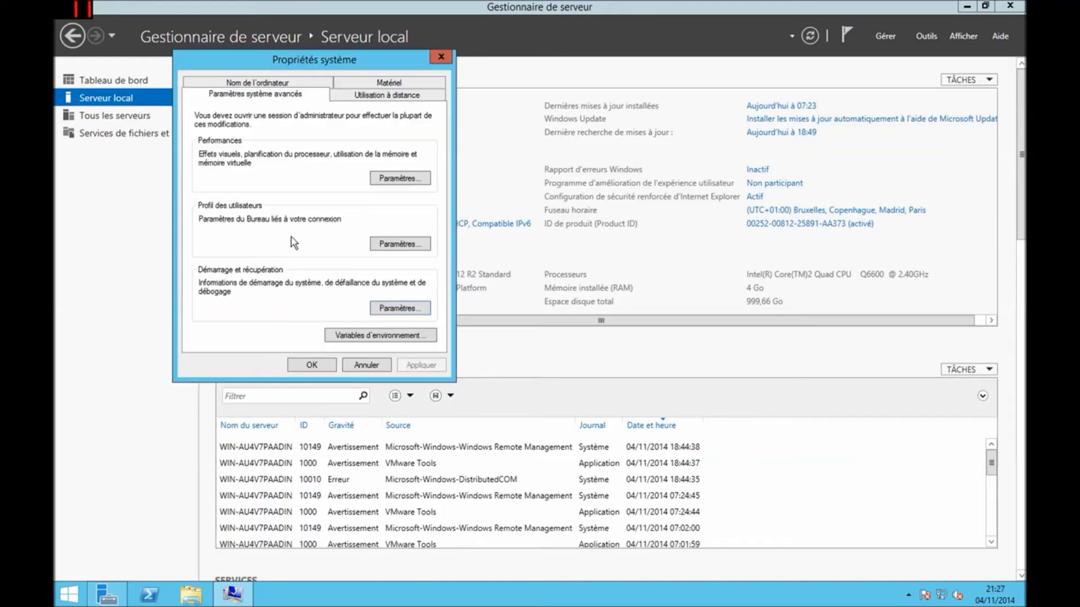
Step: Give drive C: a custom paging file of 4096 MB initial and 6144 MB maximum
{"action": "left_click", "coordinate": [373, 179]}
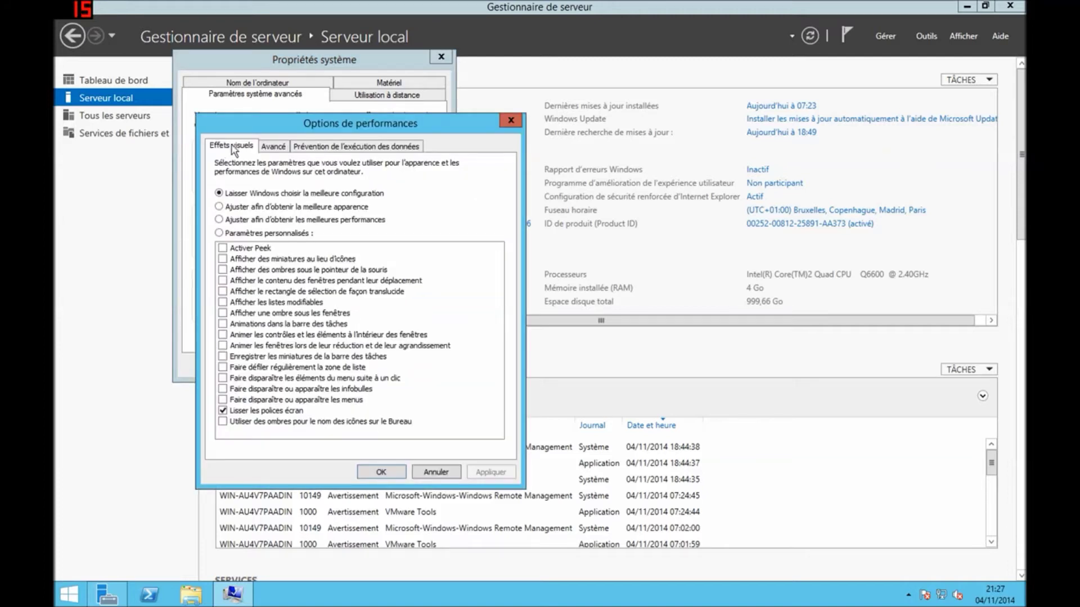
{"action": "left_click", "coordinate": [272, 149]}
{"action": "left_click", "coordinate": [474, 298]}
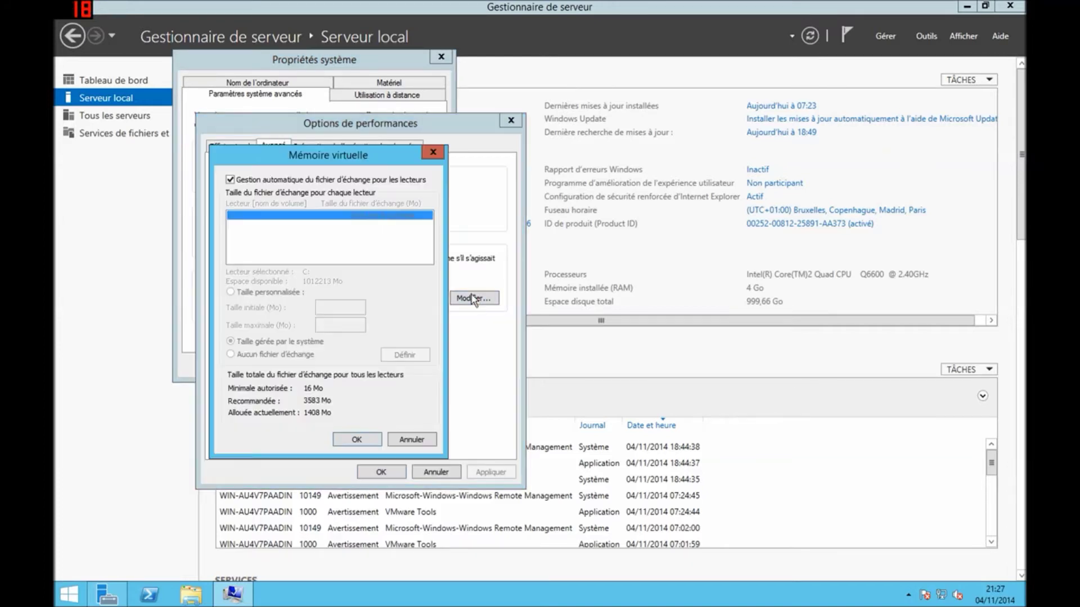
{"action": "left_click", "coordinate": [285, 184]}
{"action": "left_click", "coordinate": [279, 294]}
{"action": "left_click", "coordinate": [342, 308]}
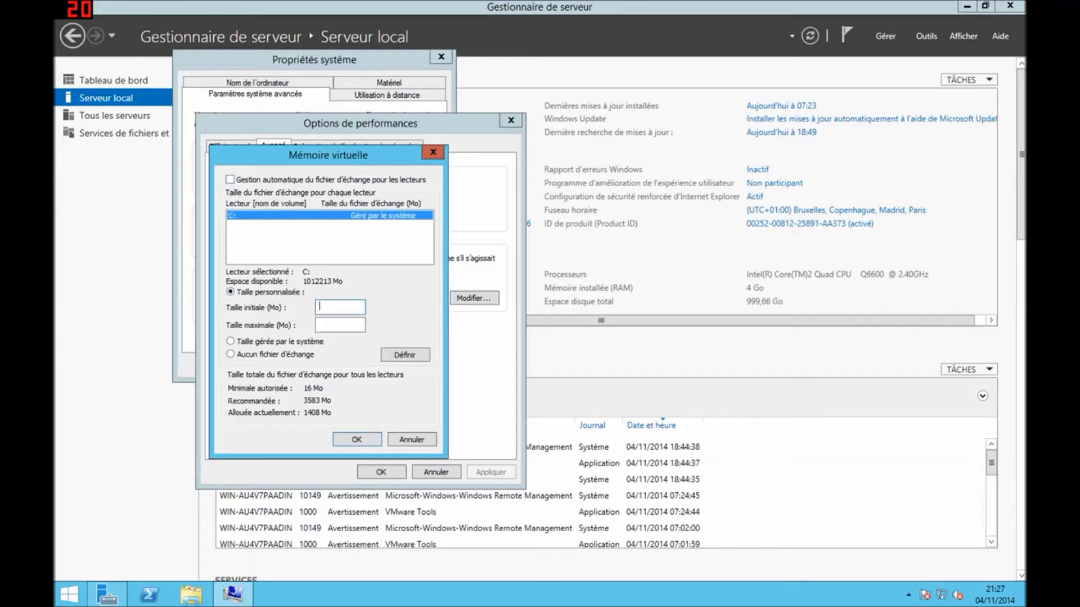
{"action": "left_click_drag", "start_coordinate": [351, 144], "coordinate": [356, 130]}
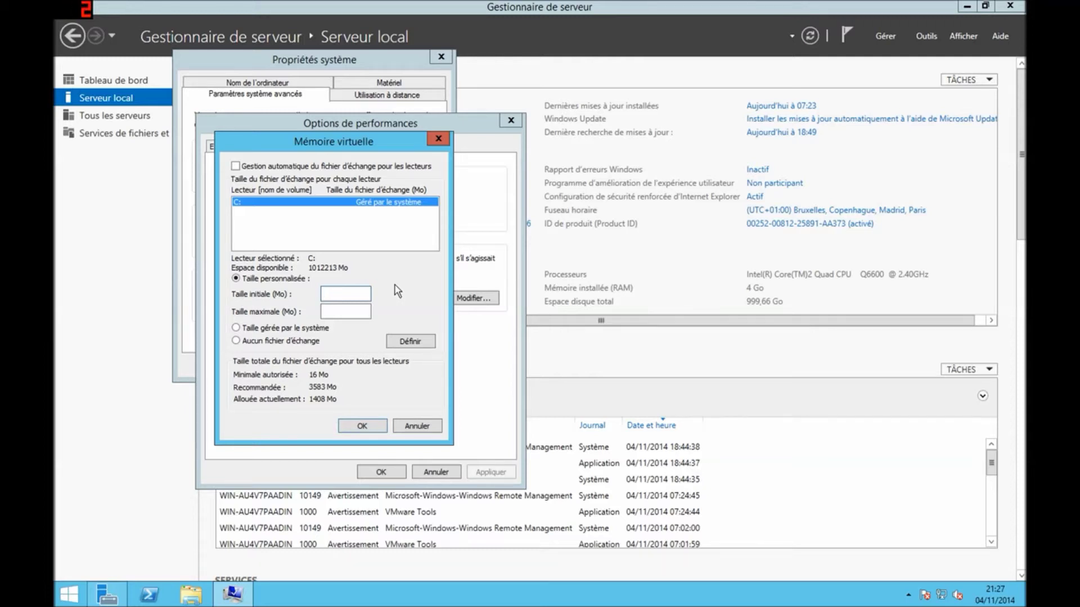
{"action": "left_click_drag", "start_coordinate": [353, 136], "coordinate": [356, 129]}
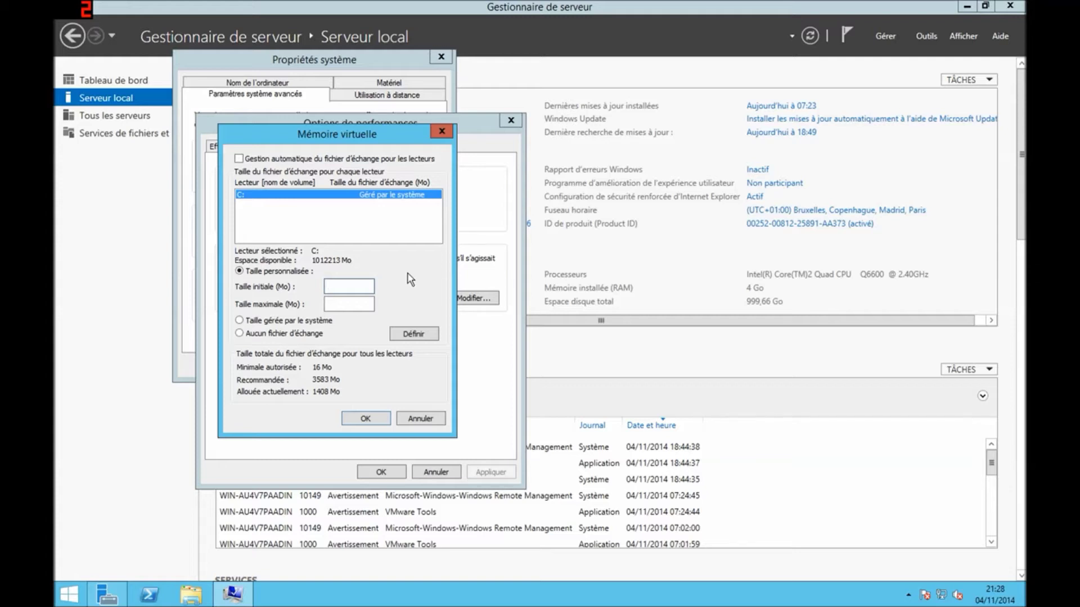
{"action": "left_click", "coordinate": [328, 286]}
{"action": "type", "text": "4096"}
{"action": "key", "text": "Tab"}
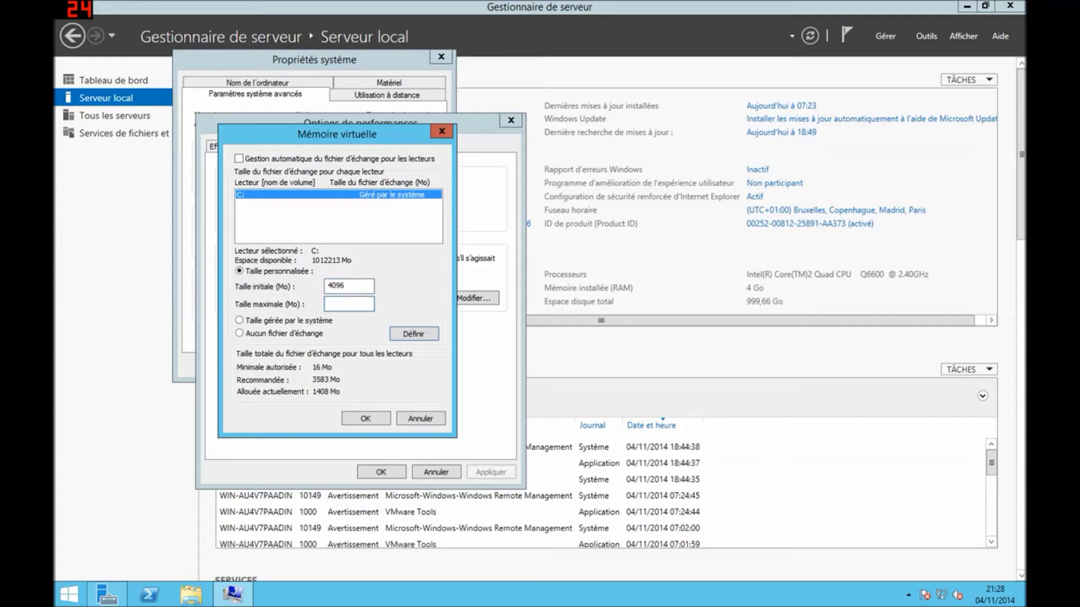
{"action": "type", "text": "6144"}
{"action": "left_click", "coordinate": [413, 335]}
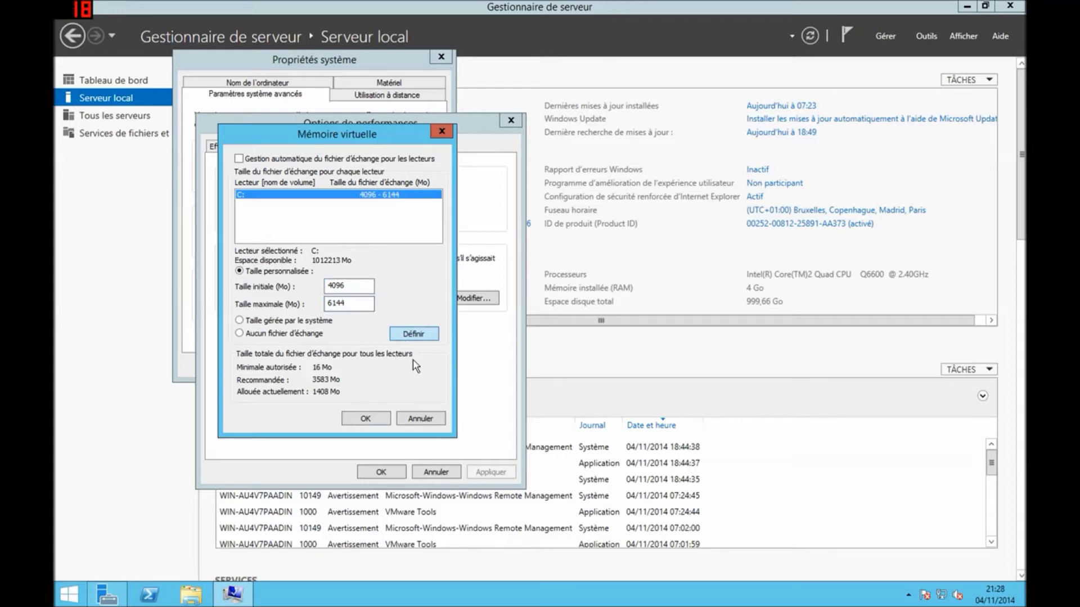
Step: Confirm the virtual memory and system settings, postpone the restart, and confirm Remote Desktop access
{"action": "left_click", "coordinate": [365, 419]}
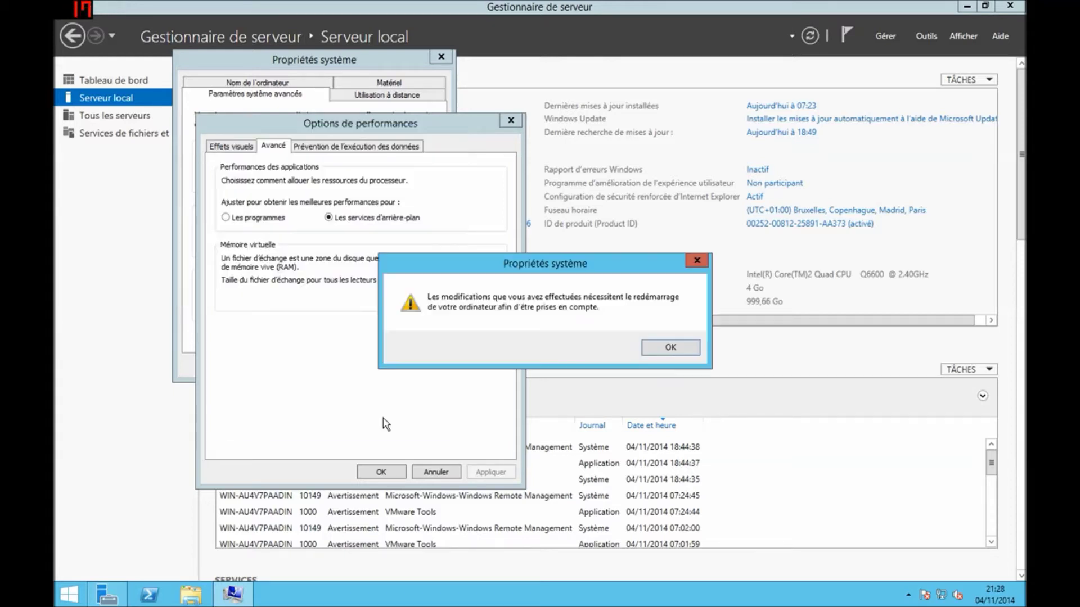
{"action": "left_click", "coordinate": [652, 347]}
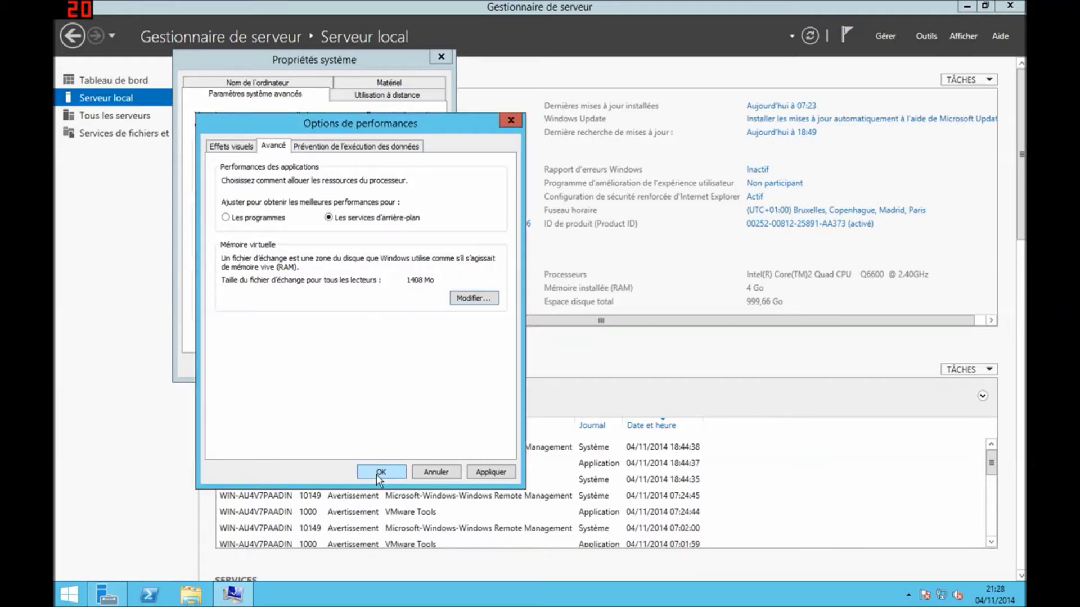
{"action": "left_click", "coordinate": [378, 473]}
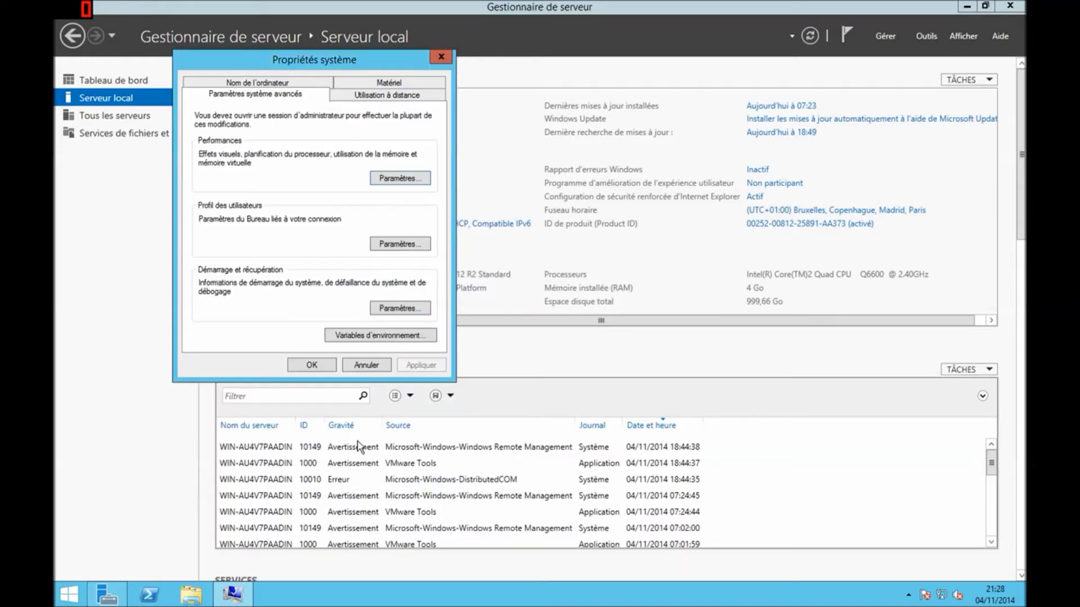
{"action": "left_click", "coordinate": [316, 370]}
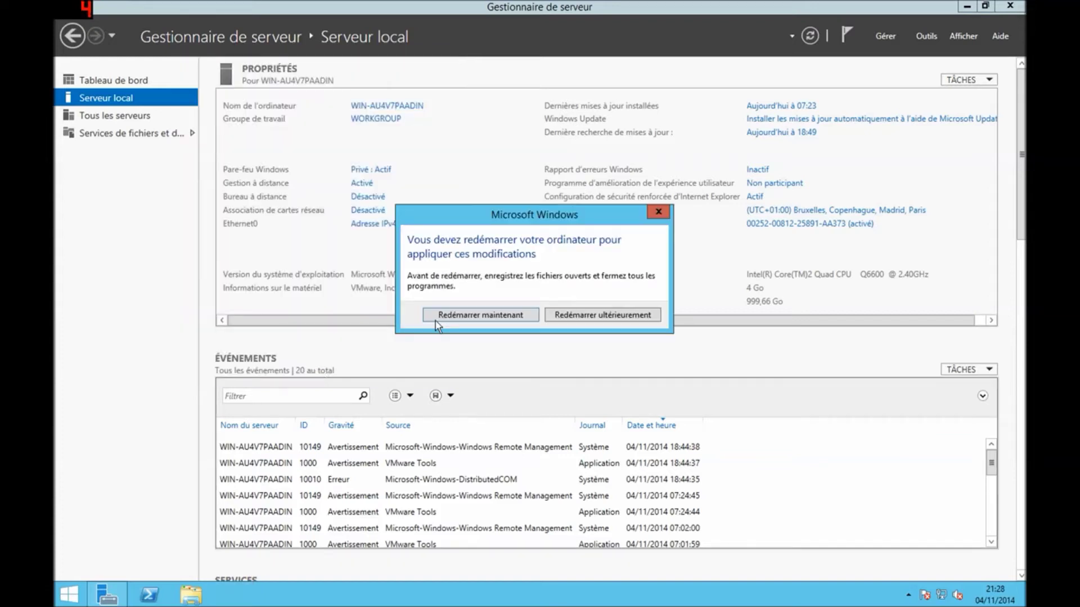
{"action": "left_click", "coordinate": [606, 319]}
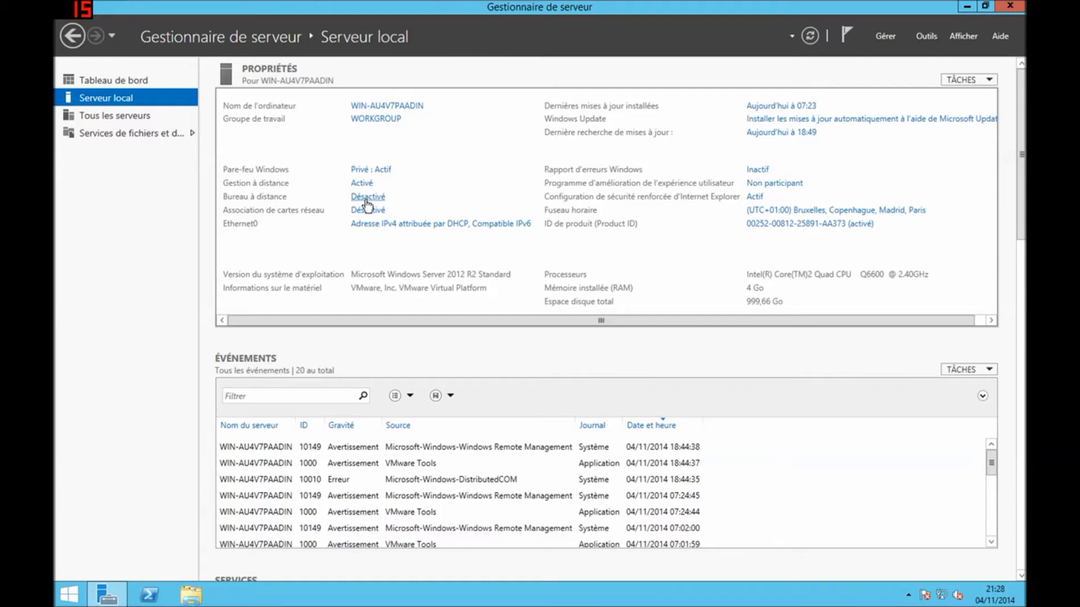
{"action": "left_click", "coordinate": [365, 200]}
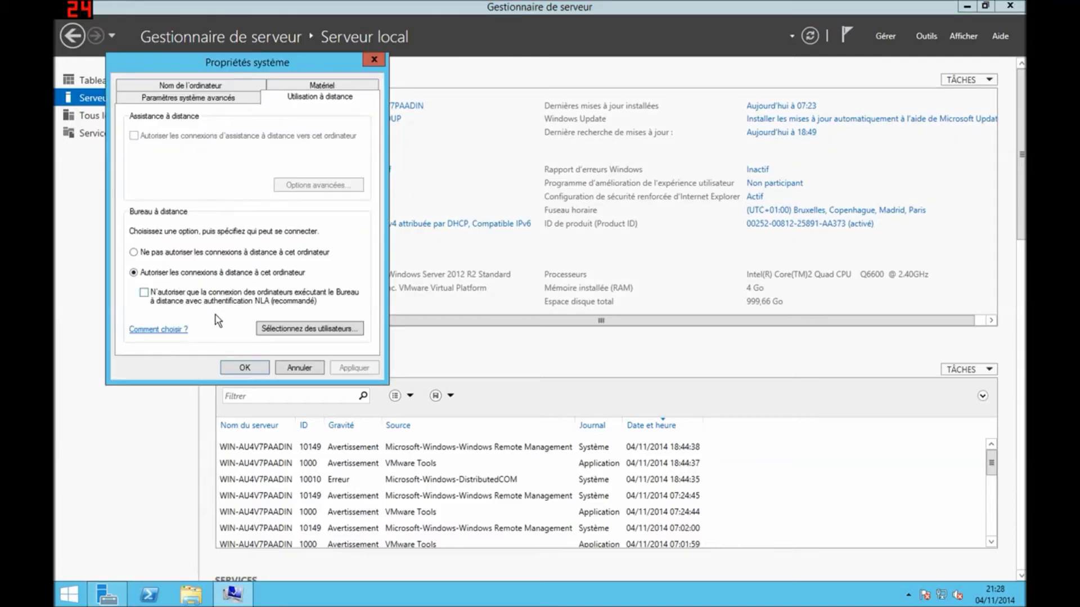
{"action": "left_click", "coordinate": [245, 368]}
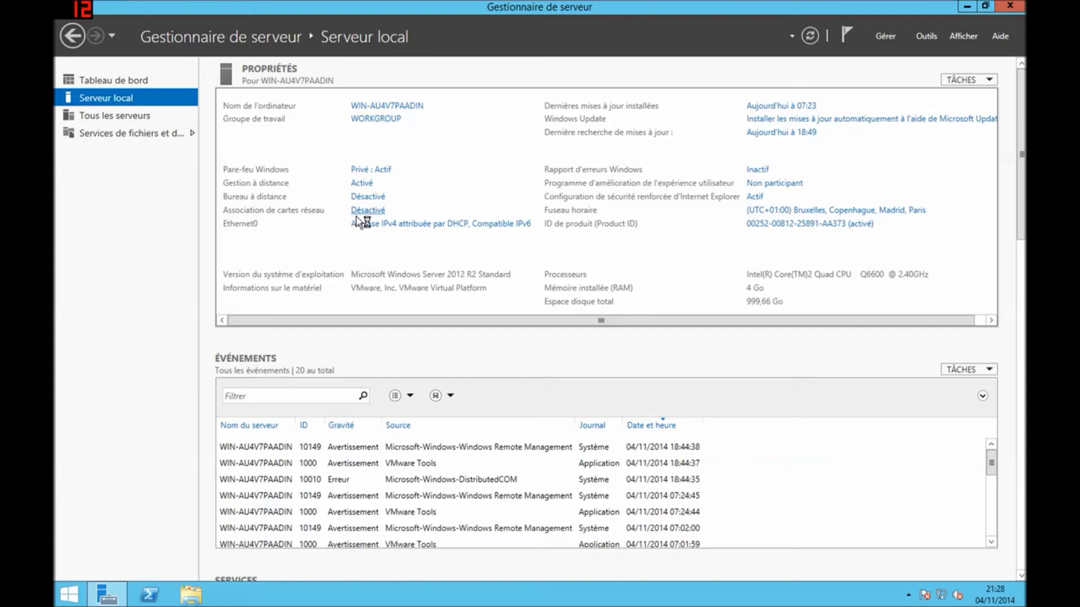
{"action": "left_click", "coordinate": [366, 234]}
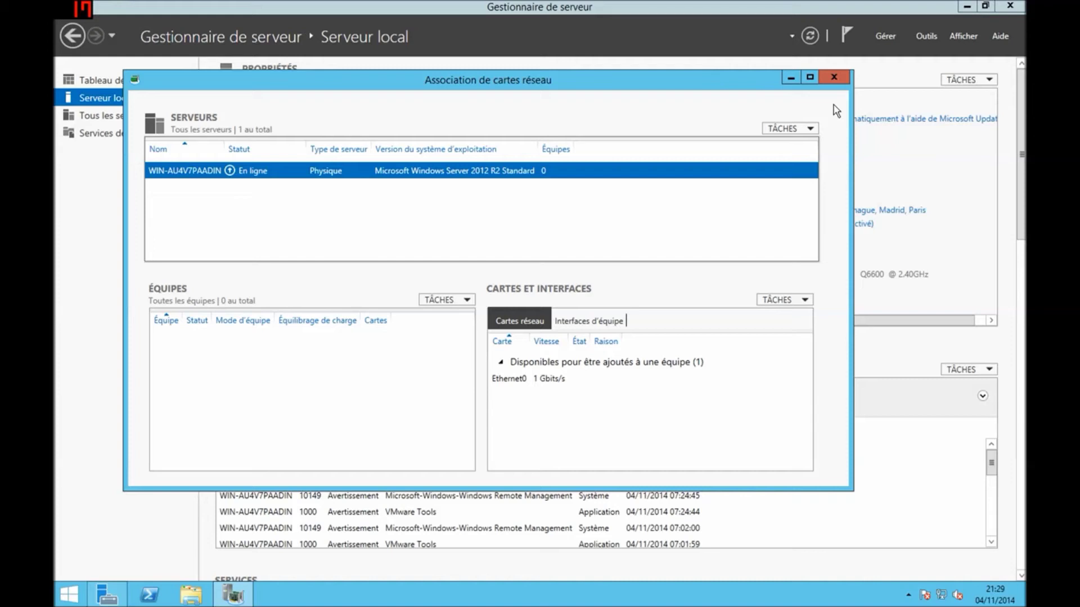
{"action": "left_click", "coordinate": [812, 77]}
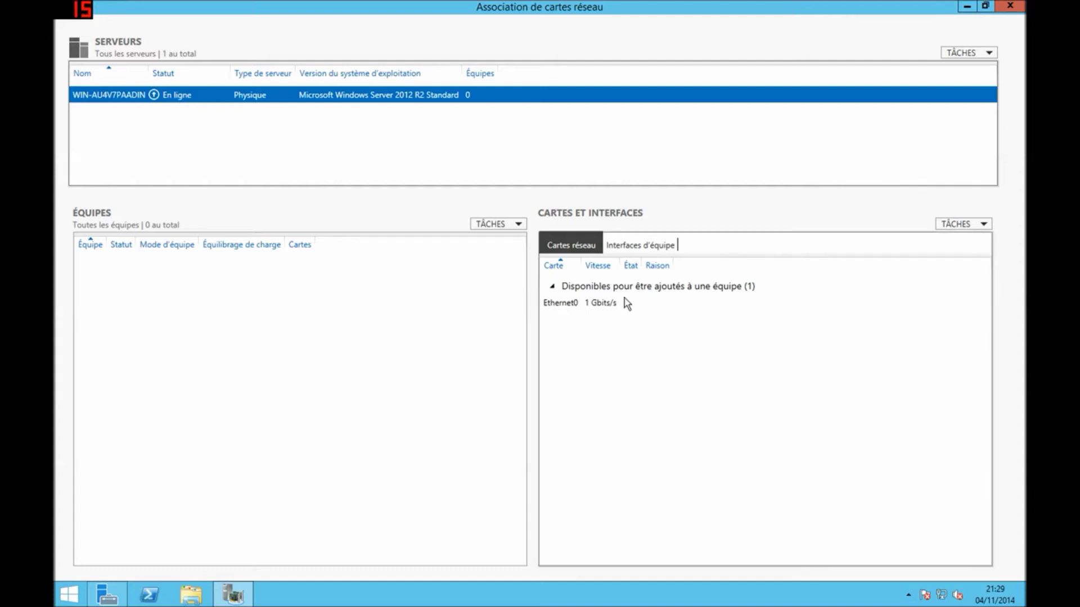
{"action": "left_click", "coordinate": [1010, 5]}
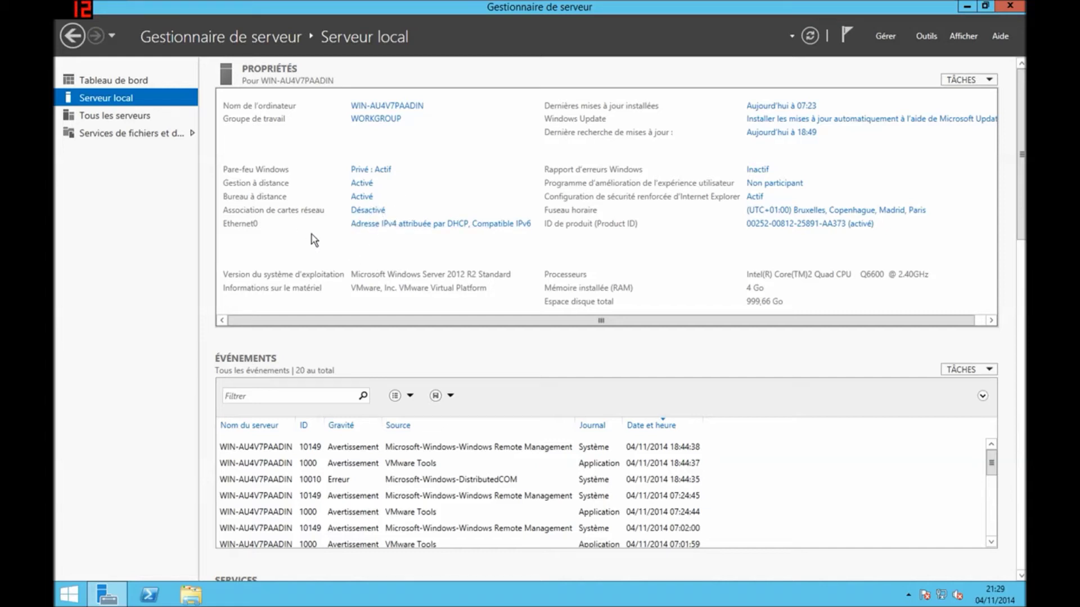
Step: Bring up the Ethernet0 adapter properties from Network Connections
{"action": "left_click", "coordinate": [369, 225]}
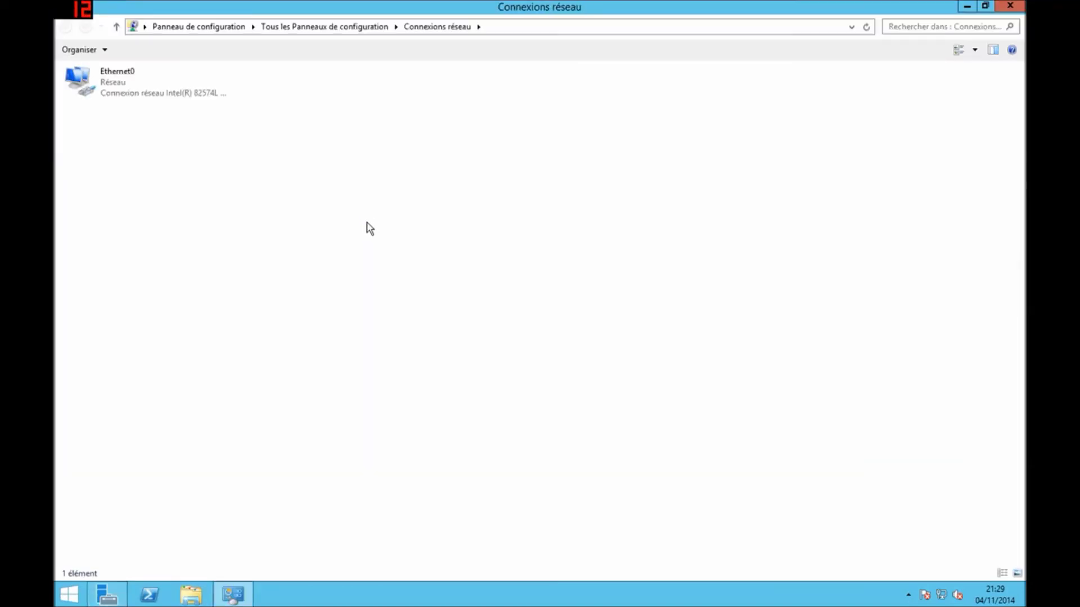
{"action": "left_click", "coordinate": [114, 91]}
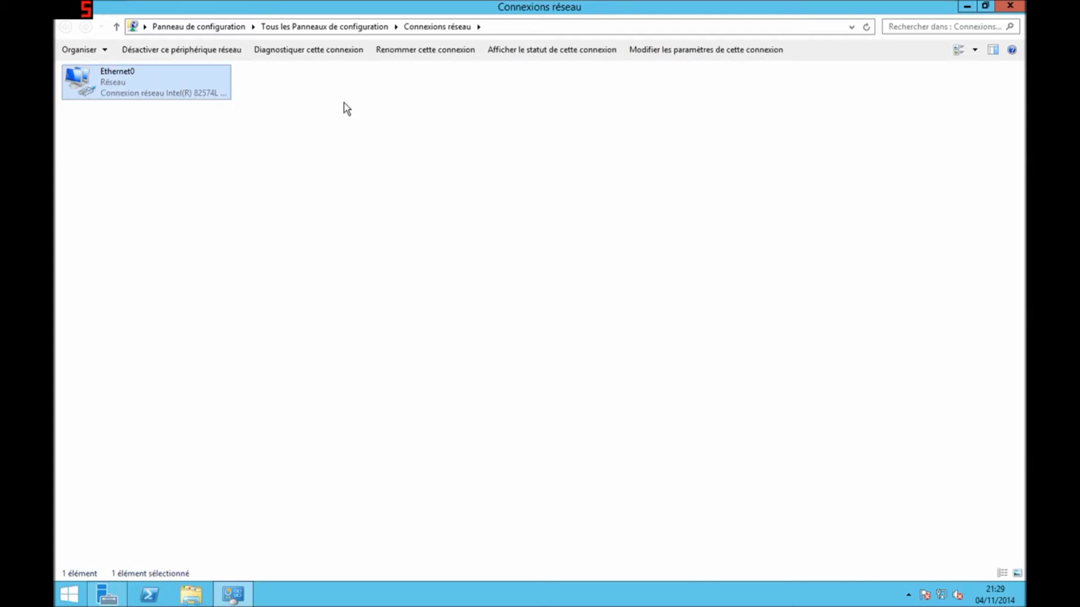
{"action": "left_click", "coordinate": [1010, 6]}
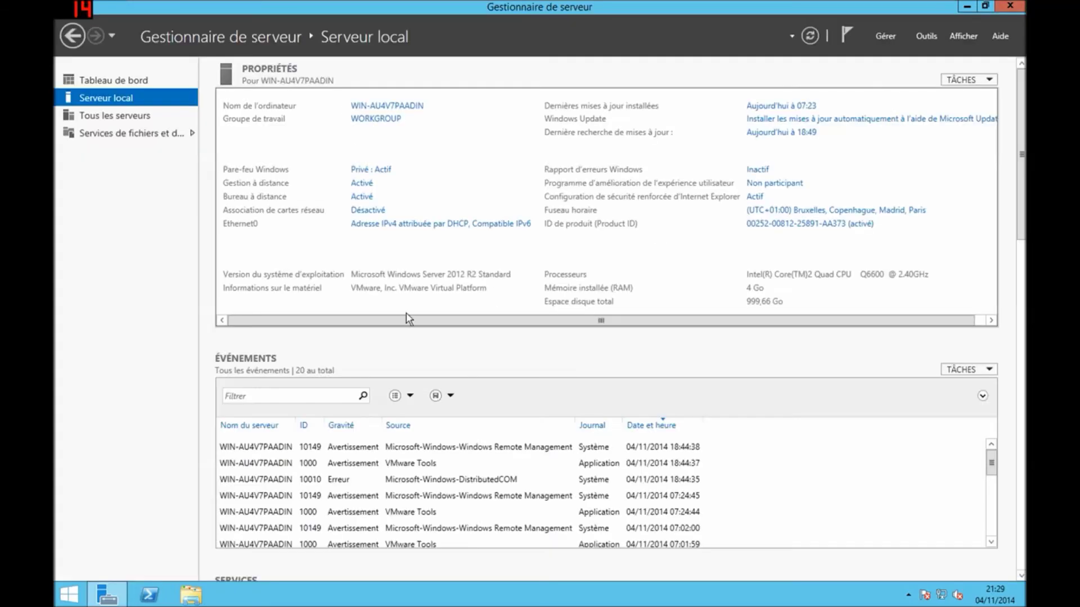
{"action": "left_click", "coordinate": [404, 228]}
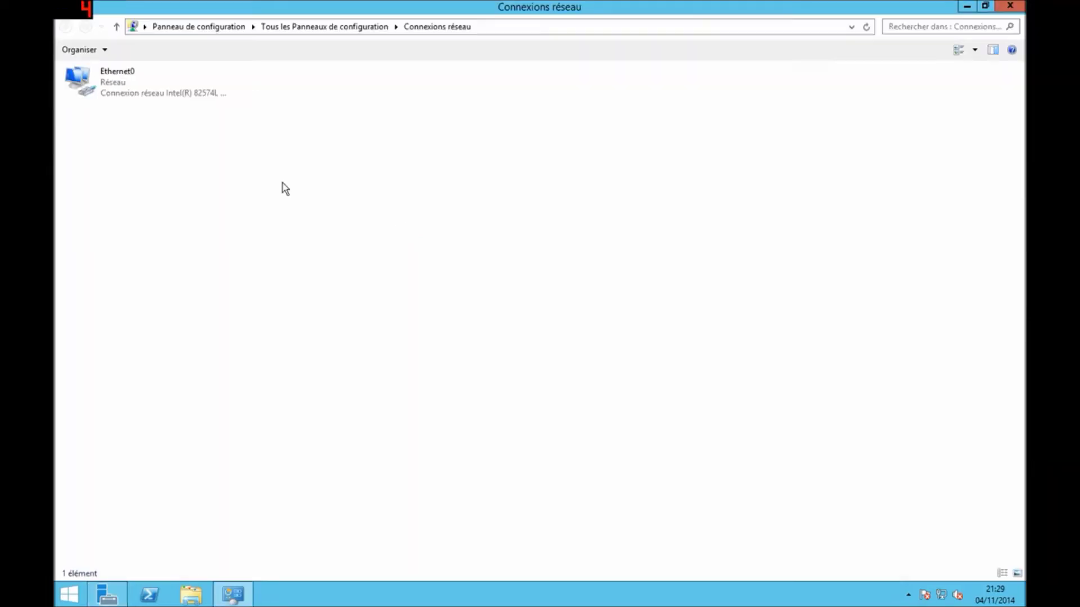
{"action": "left_click", "coordinate": [93, 97]}
{"action": "right_click", "coordinate": [123, 107]}
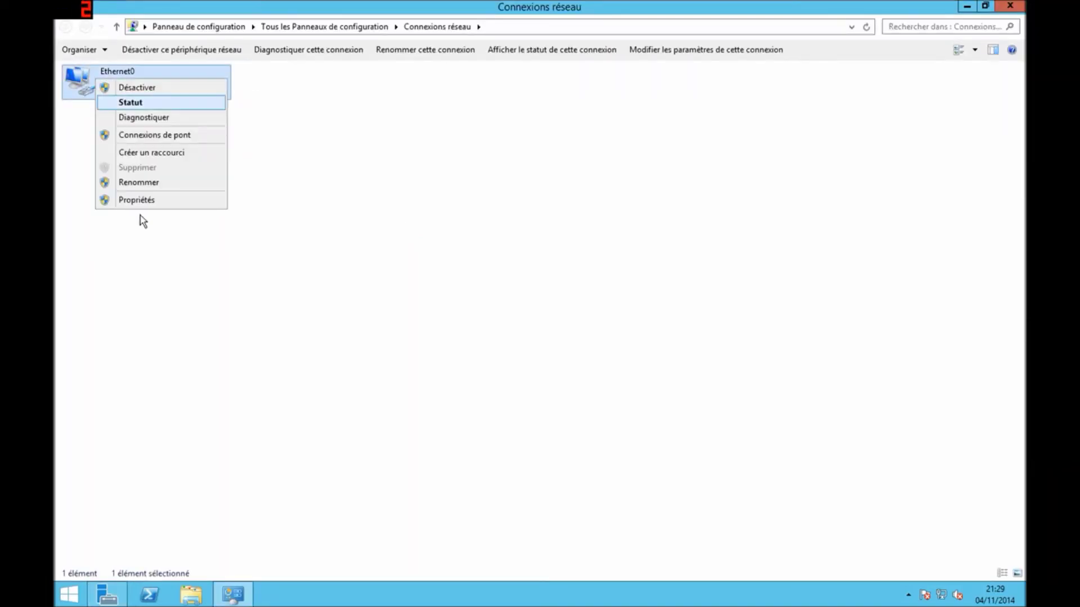
{"action": "left_click", "coordinate": [108, 201]}
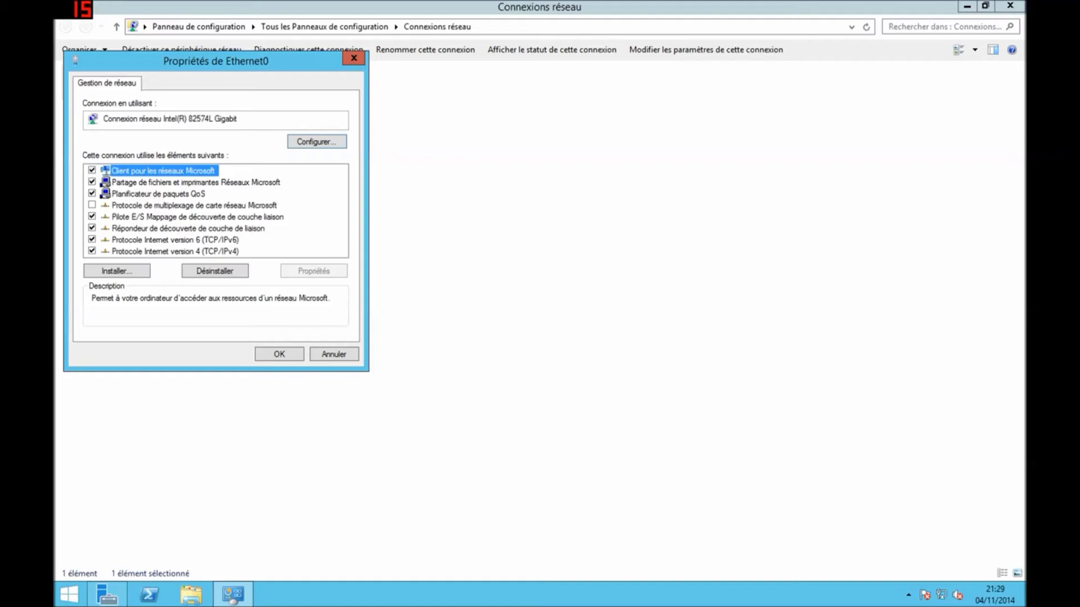
{"action": "left_click_drag", "start_coordinate": [181, 70], "coordinate": [245, 45]}
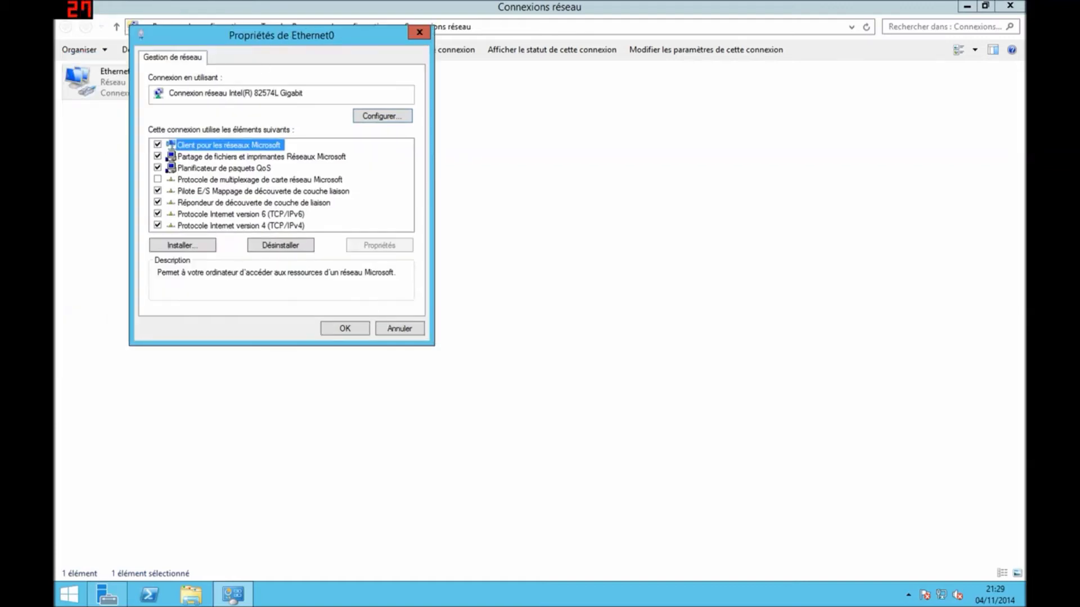
{"action": "left_click", "coordinate": [232, 226]}
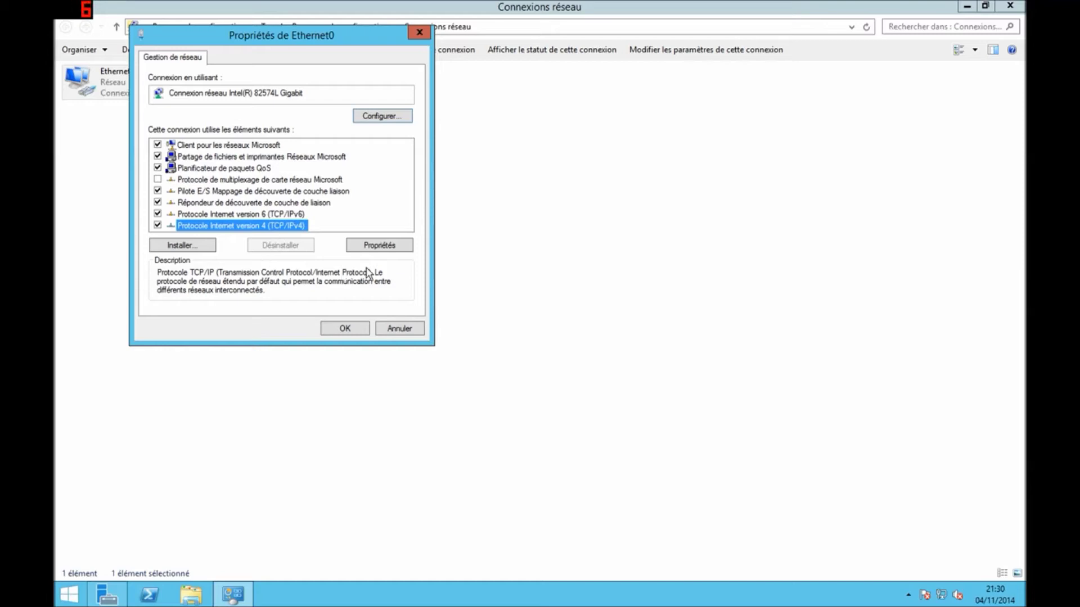
{"action": "left_click", "coordinate": [370, 249]}
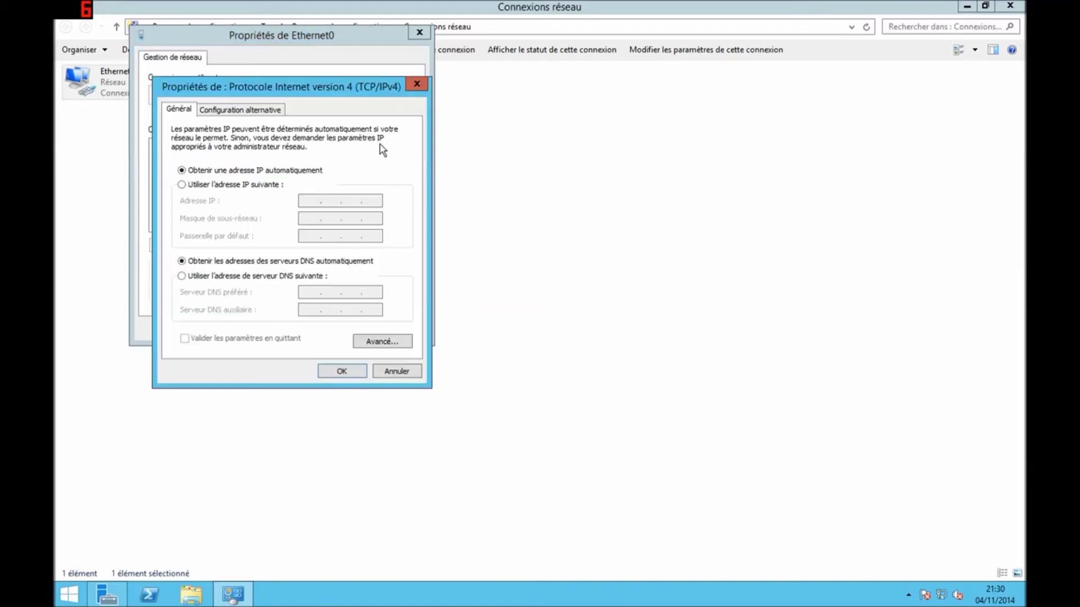
{"action": "left_click", "coordinate": [414, 83]}
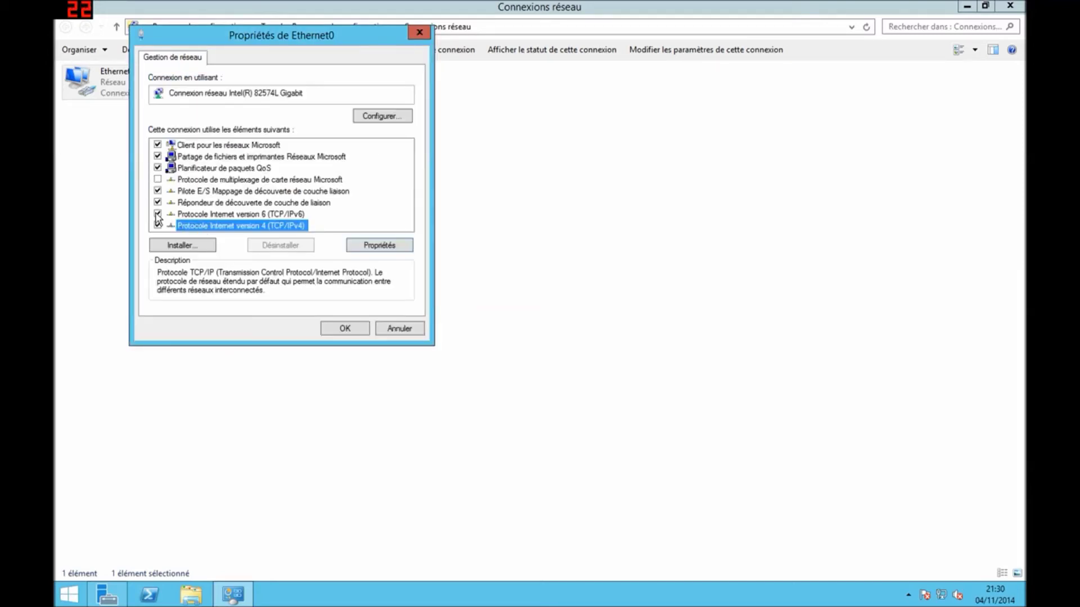
Step: Disable IPv6 and set IPv4 to 192.168.0.30/255.255.255.0, gateway 192.168.0.1, DNS 8.8.8.8 and 8.8.4.4
{"action": "left_click", "coordinate": [158, 214]}
{"action": "left_click", "coordinate": [217, 226]}
{"action": "left_click", "coordinate": [365, 246]}
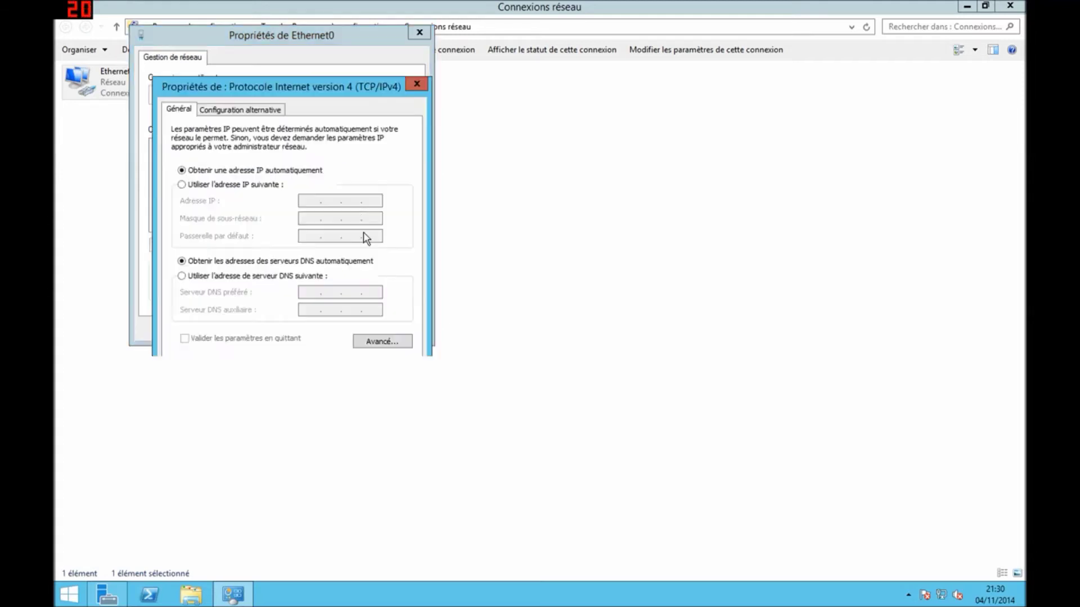
{"action": "left_click", "coordinate": [182, 185]}
{"action": "type", "text": "192 . 168 . 0 . 30"}
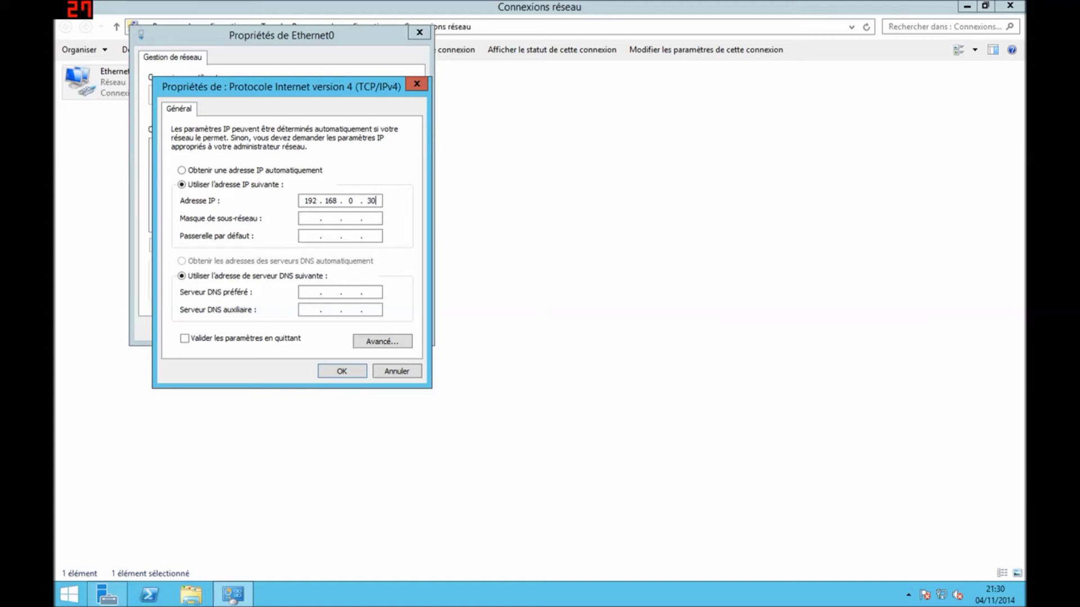
{"action": "key", "text": "Tab"}
{"action": "key", "text": "Tab"}
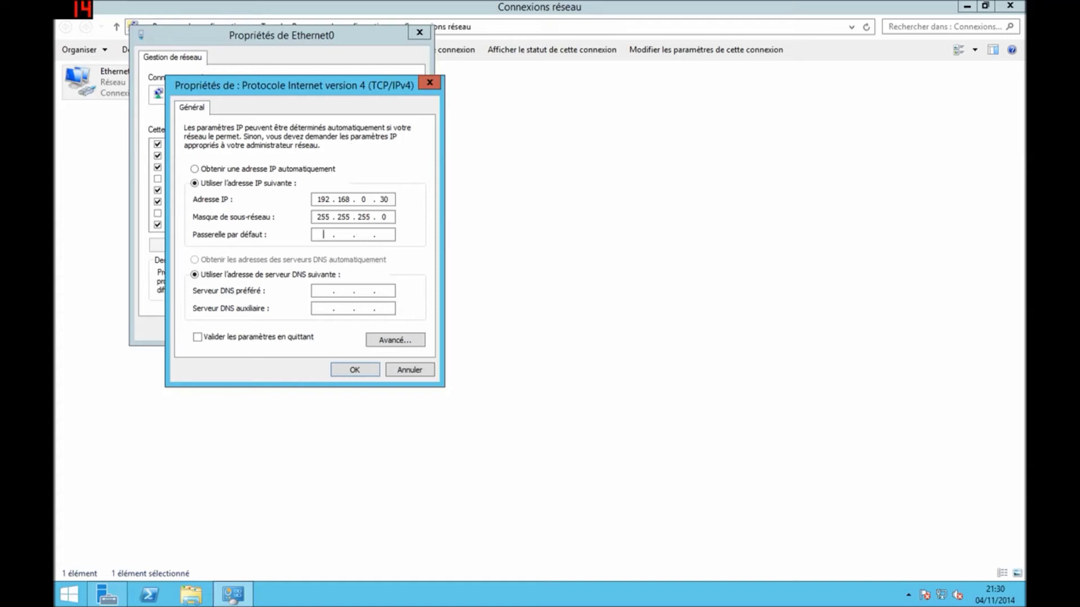
{"action": "type", "text": "192 . "}
{"action": "type", "text": "168 . 0 . 1"}
{"action": "type", "text": "8."}
{"action": "type", "text": "8.8.8"}
{"action": "type", "text": "8 . 8 . 4 . 4"}
{"action": "left_click", "coordinate": [265, 338]}
{"action": "left_click", "coordinate": [352, 371]}
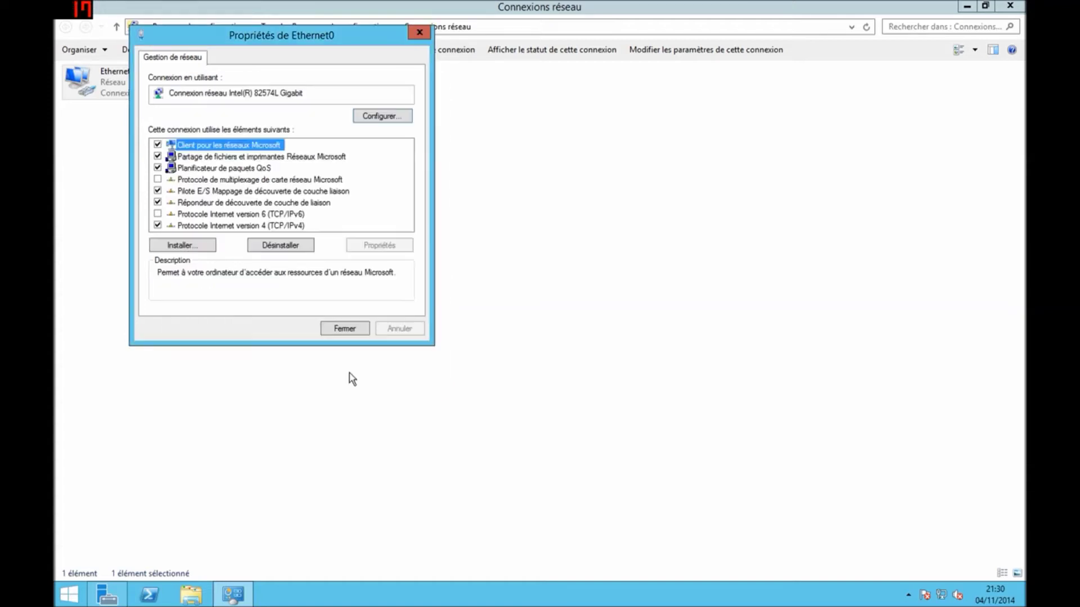
{"action": "left_click", "coordinate": [336, 333]}
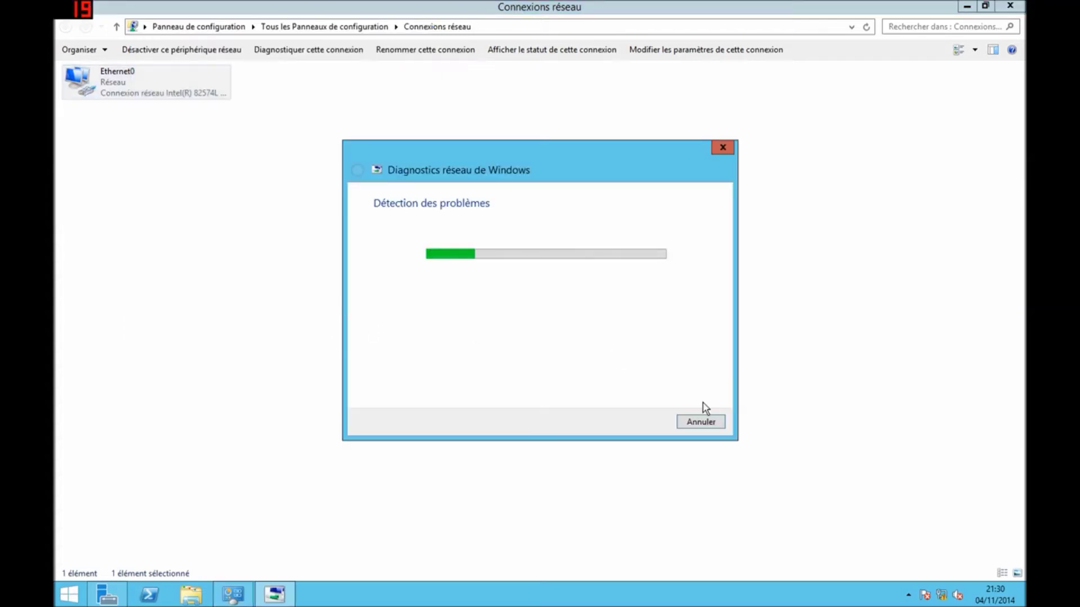
Step: Cancel Windows Network Diagnostics and close the Connexions réseau window
{"action": "left_click", "coordinate": [692, 421]}
{"action": "left_click", "coordinate": [1010, 6]}
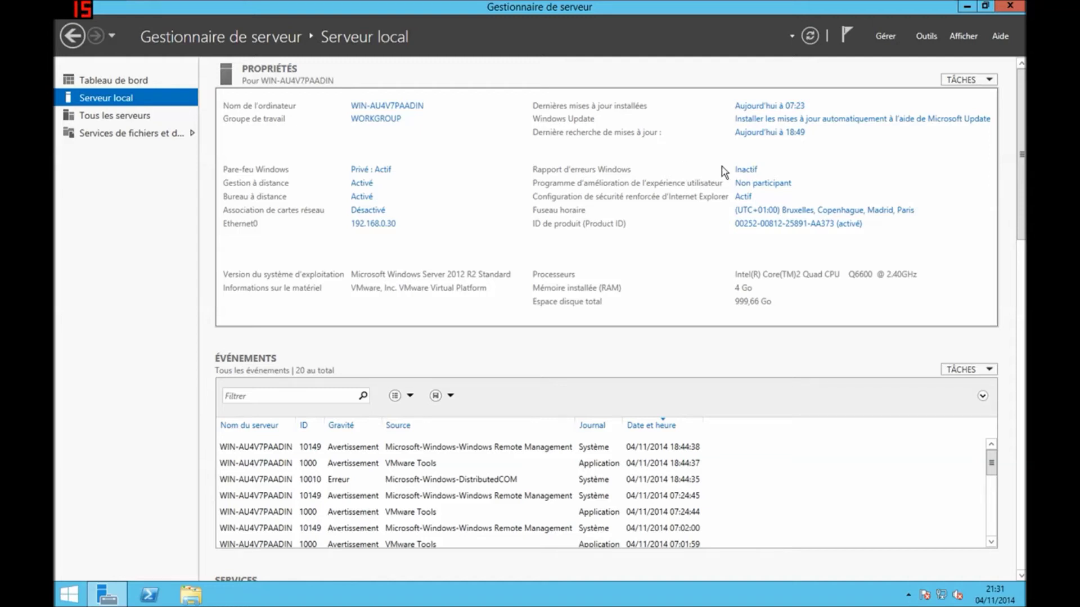
Step: Choose automatic detailed error reports, then confirm the CEIP and IE Enhanced Security dialogs unchanged
{"action": "left_click", "coordinate": [742, 169]}
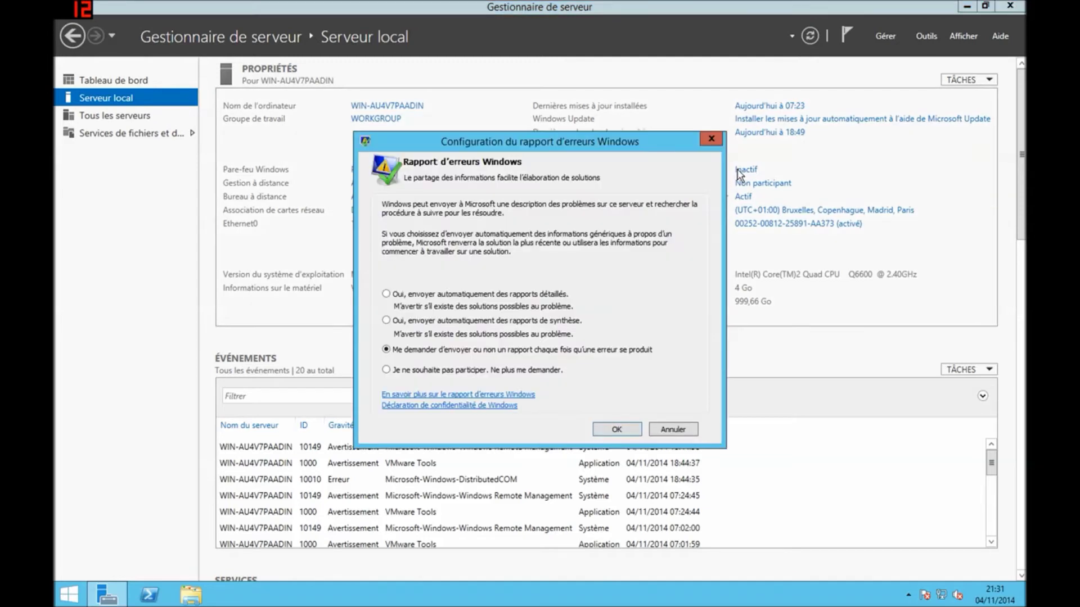
{"action": "left_click", "coordinate": [454, 296]}
{"action": "left_click", "coordinate": [617, 431]}
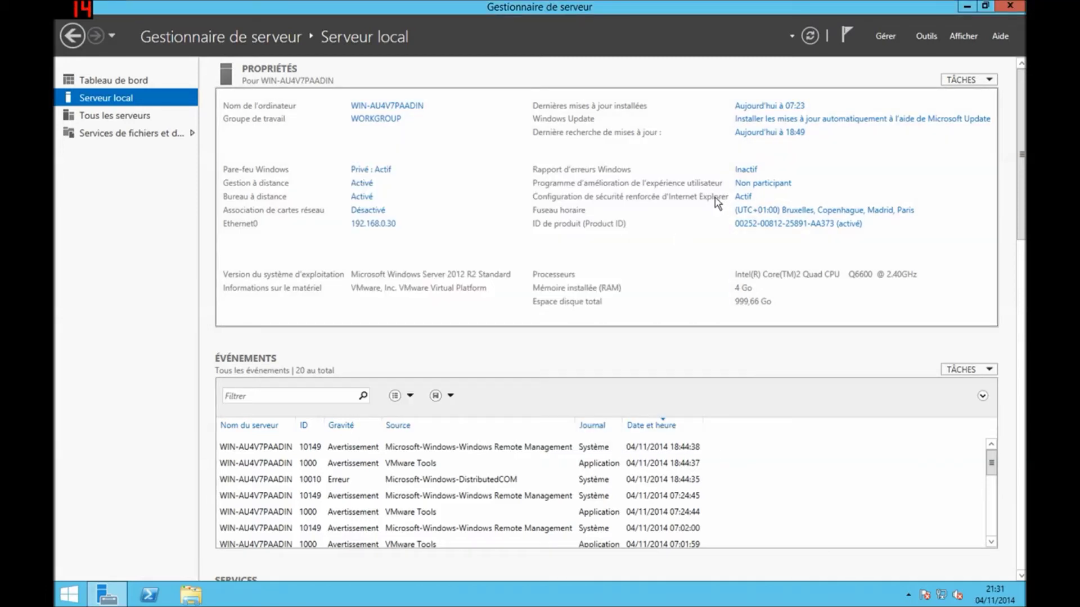
{"action": "left_click", "coordinate": [762, 185]}
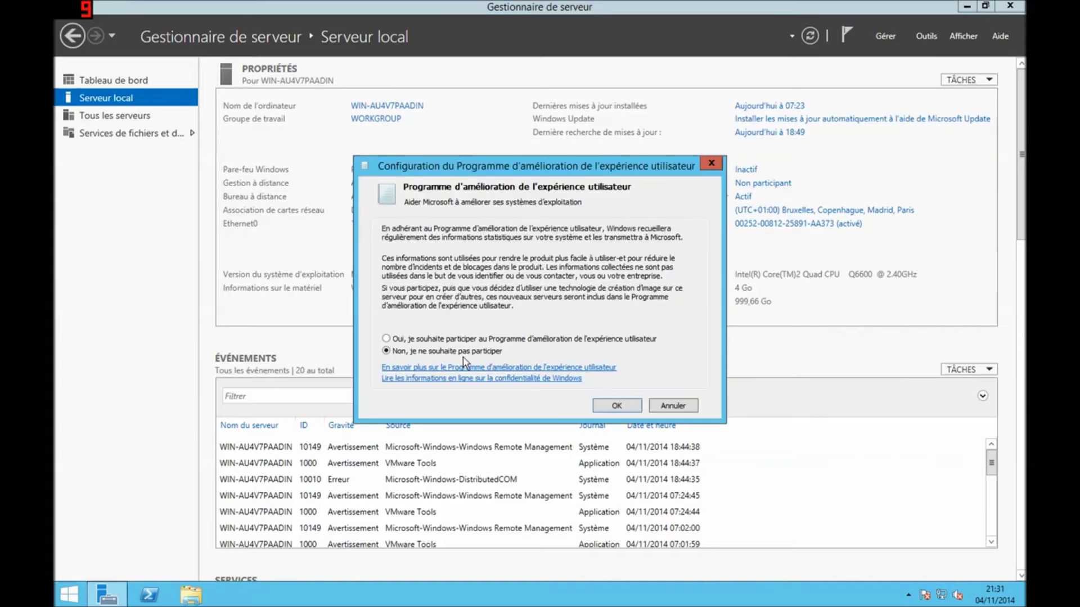
{"action": "left_click", "coordinate": [607, 408]}
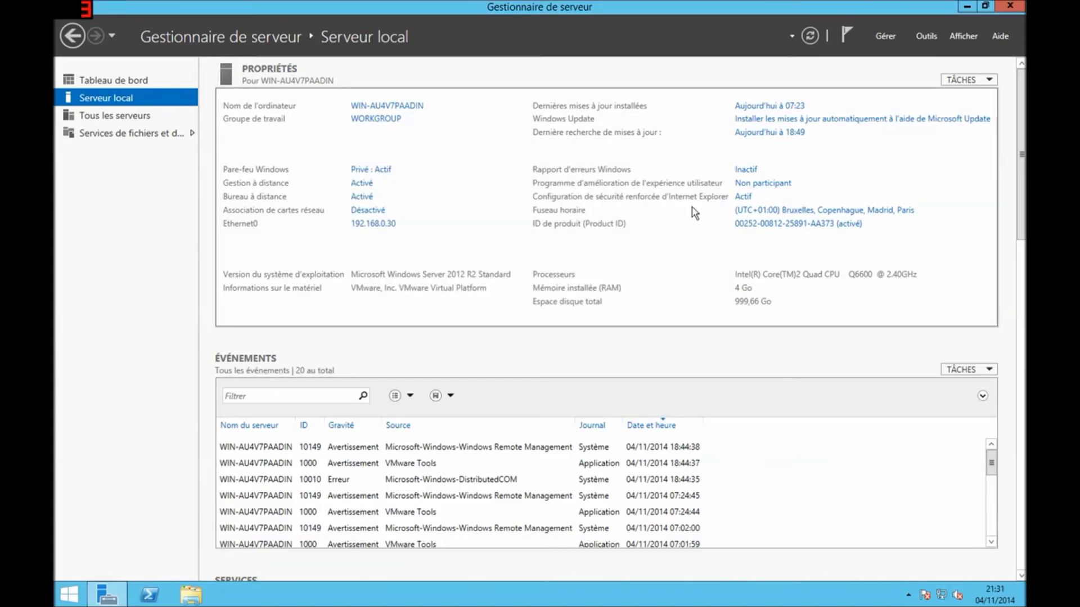
{"action": "left_click", "coordinate": [744, 197]}
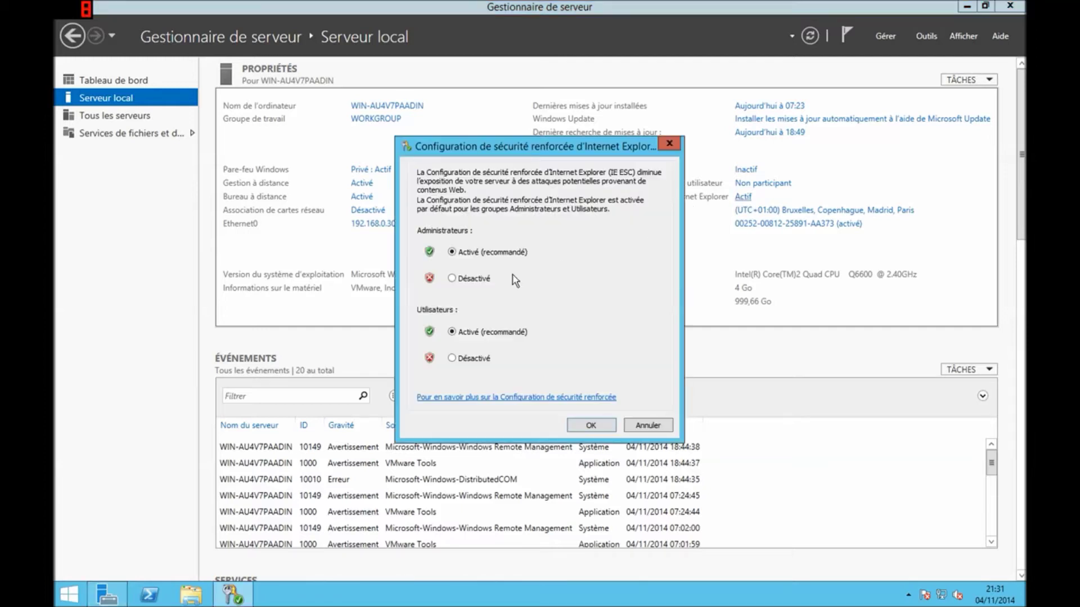
{"action": "left_click", "coordinate": [590, 426]}
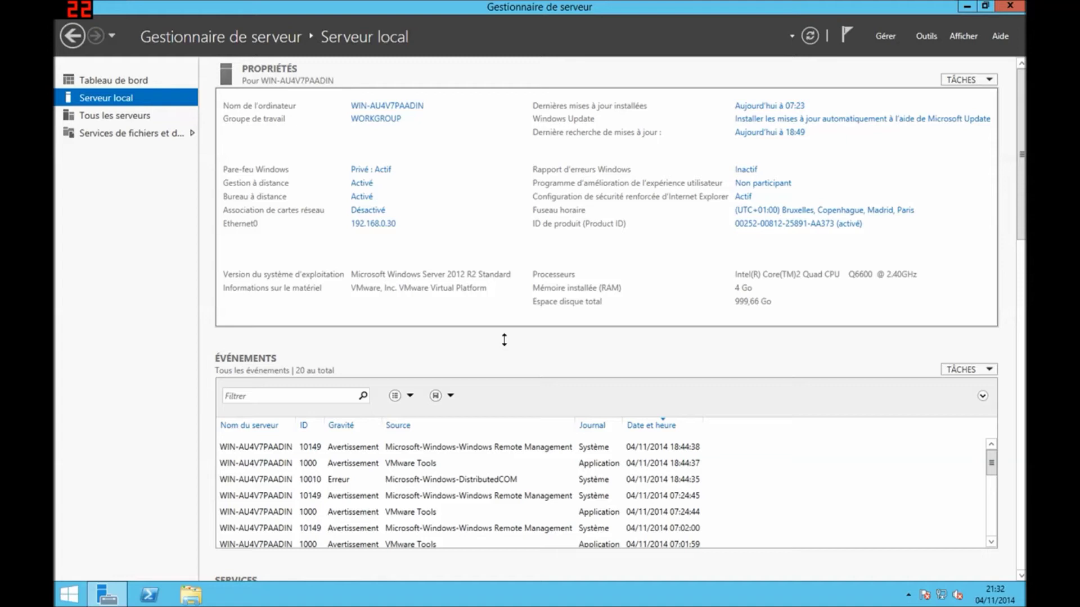
Step: Refresh Local Server so error reporting shows Actif, then return to the Tableau de bord
{"action": "scroll", "coordinate": [506, 446], "scroll_direction": "down", "scroll_amount": 3}
{"action": "scroll", "coordinate": [509, 446], "scroll_direction": "up", "scroll_amount": 3}
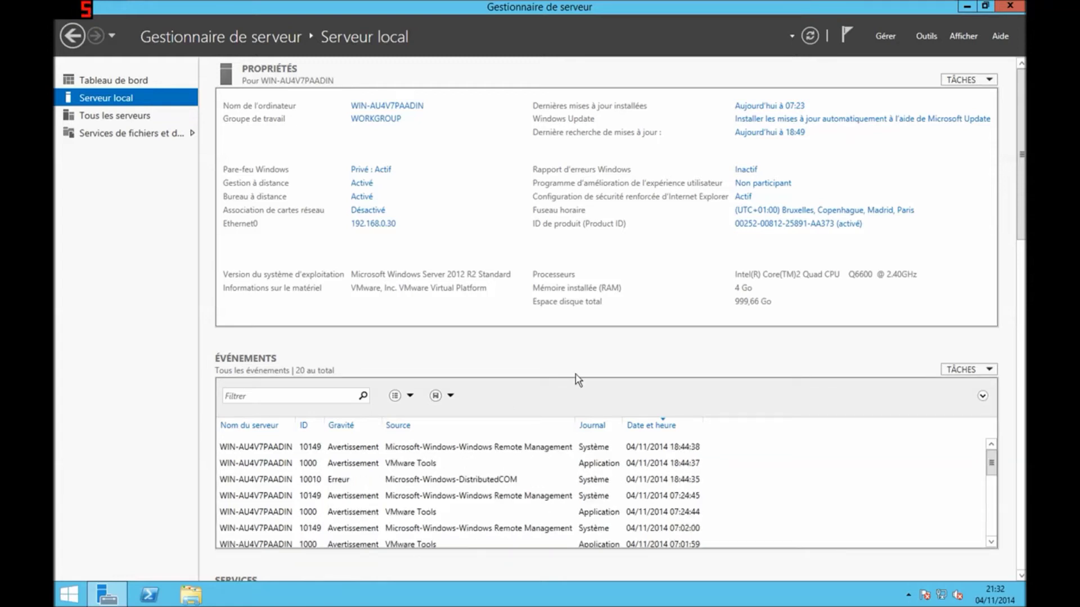
{"action": "left_click_drag", "start_coordinate": [1024, 217], "coordinate": [1022, 141]}
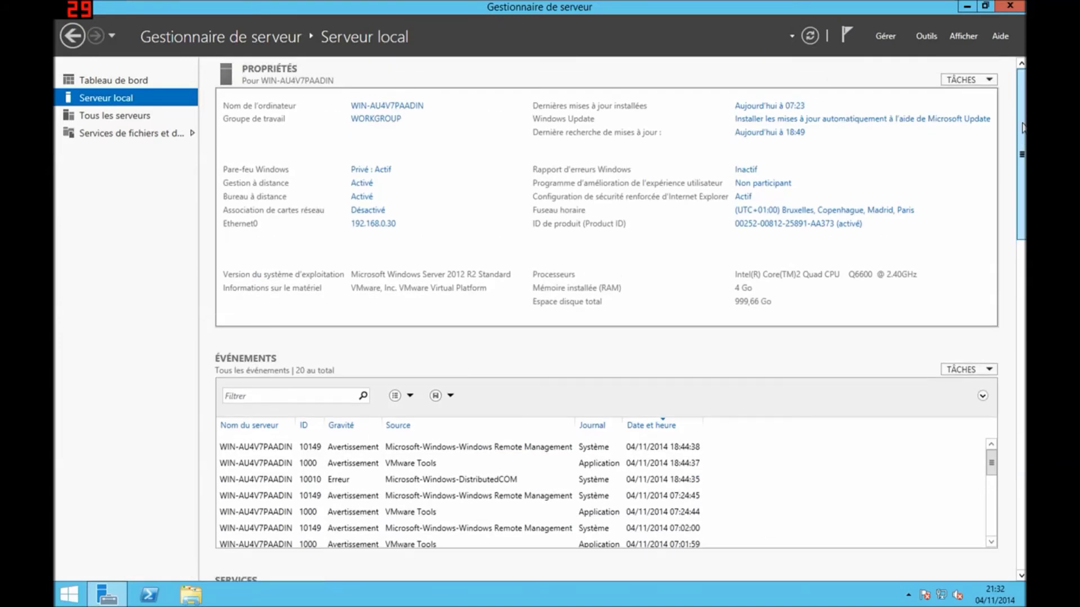
{"action": "left_click", "coordinate": [813, 36]}
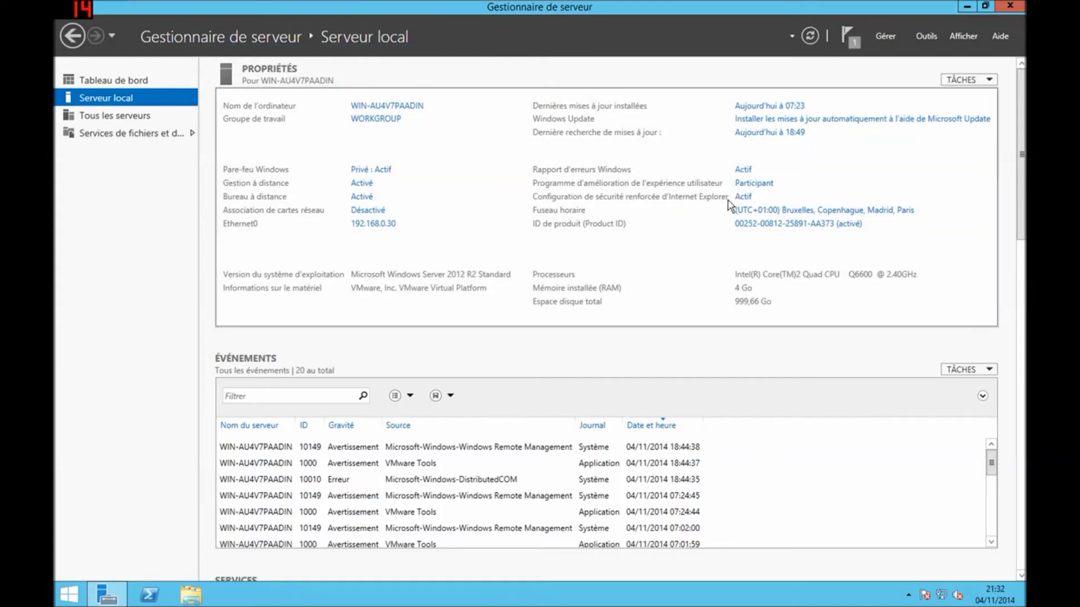
{"action": "left_click", "coordinate": [73, 77]}
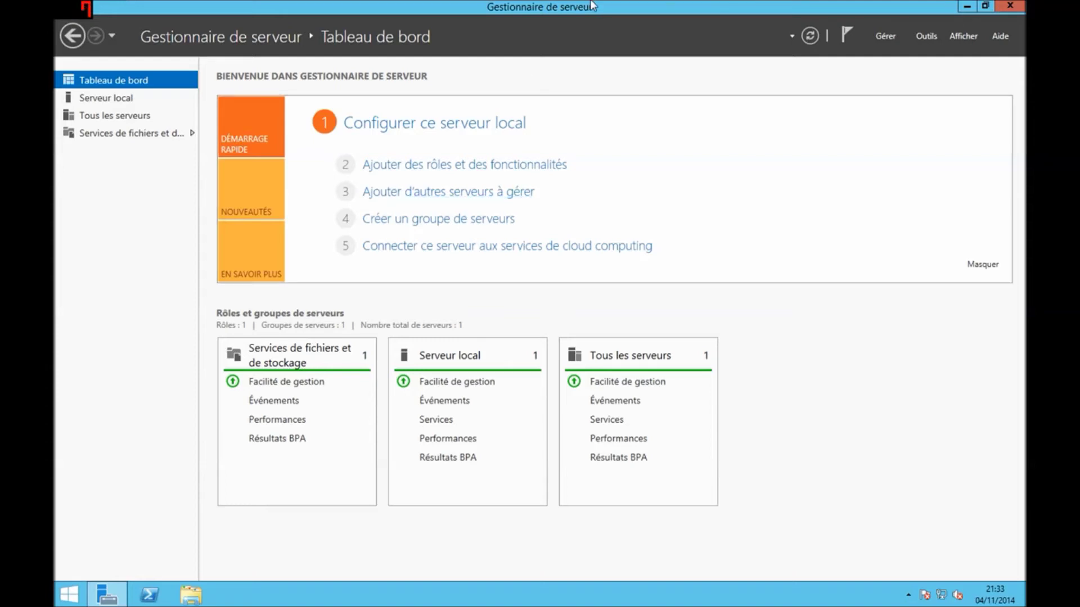
Step: Exit VMware full screen and minimize the window to reveal the Windows 7 host desktop
{"action": "mouse_move", "coordinate": [505, 36]}
{"action": "left_click", "coordinate": [494, 29]}
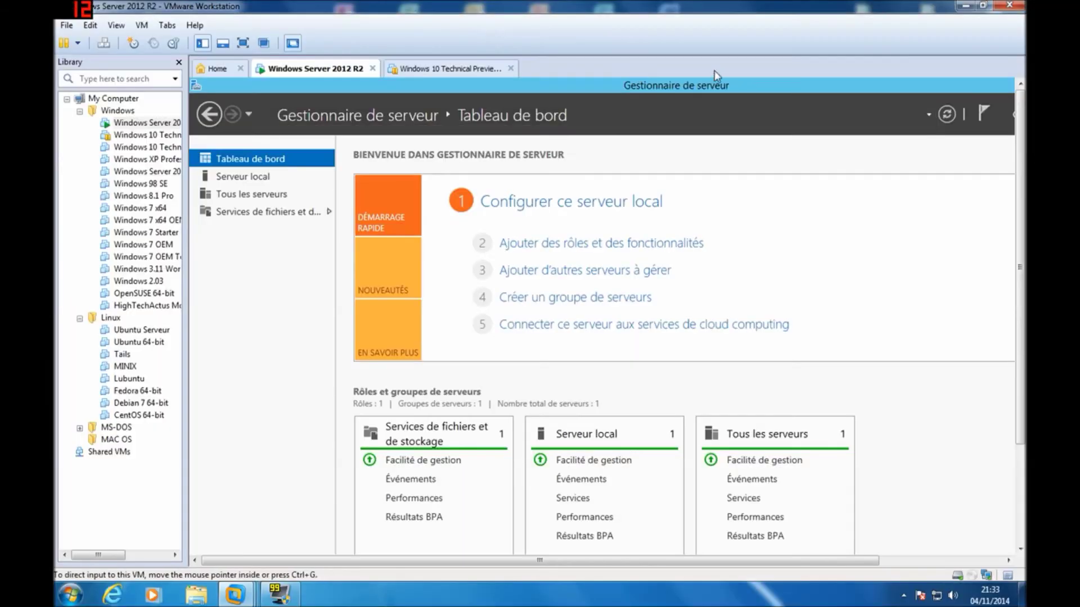
{"action": "left_click", "coordinate": [964, 9]}
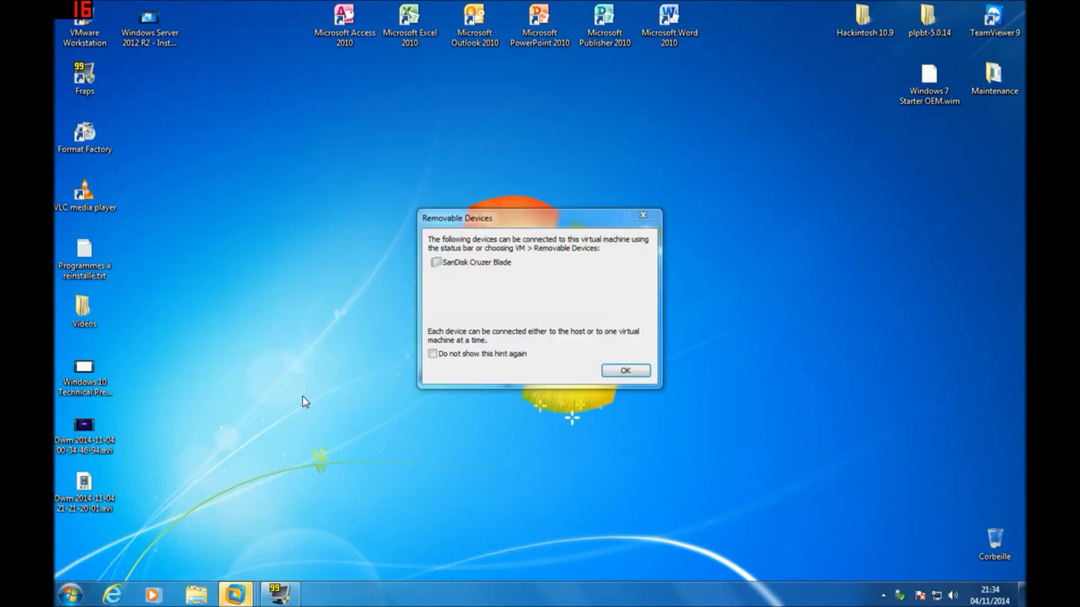
Step: Permanently turn off the removable-devices hint and close the Windows 10 Technical Preview tab
{"action": "left_click", "coordinate": [520, 361]}
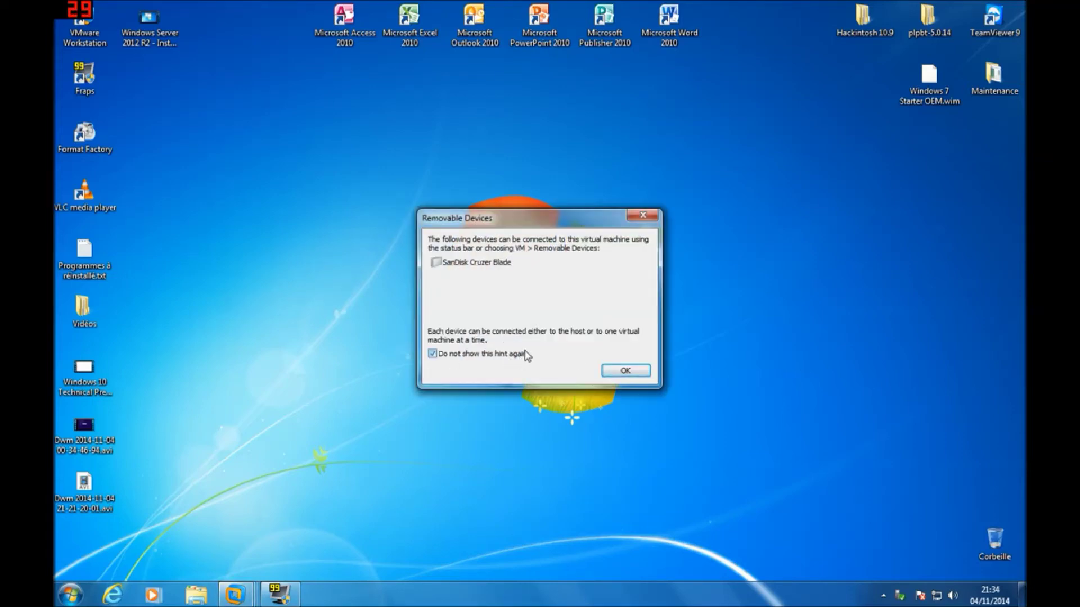
{"action": "left_click", "coordinate": [617, 374]}
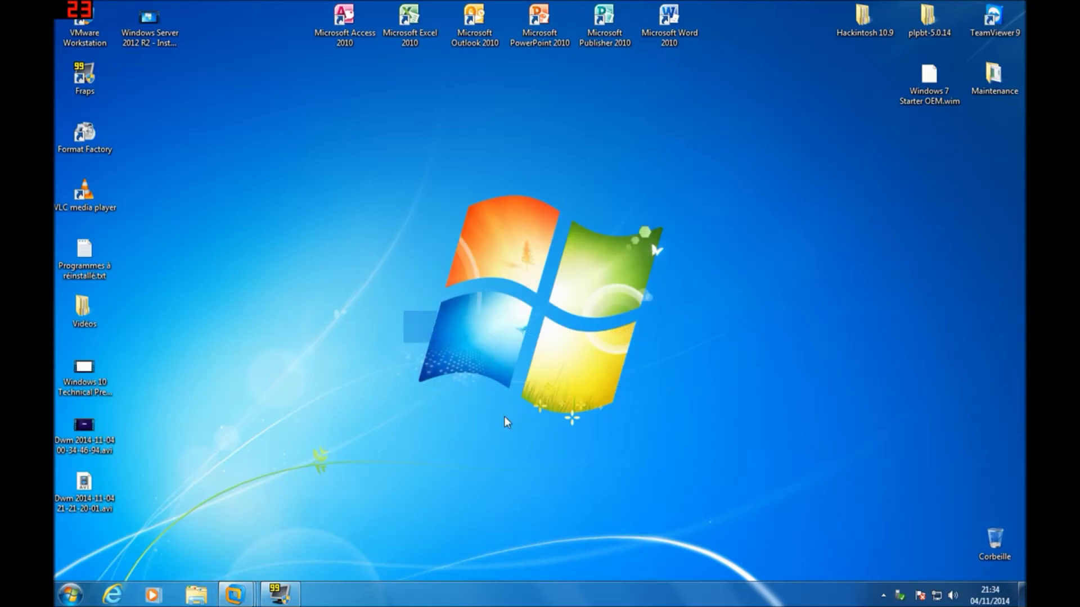
{"action": "mouse_move", "coordinate": [235, 595]}
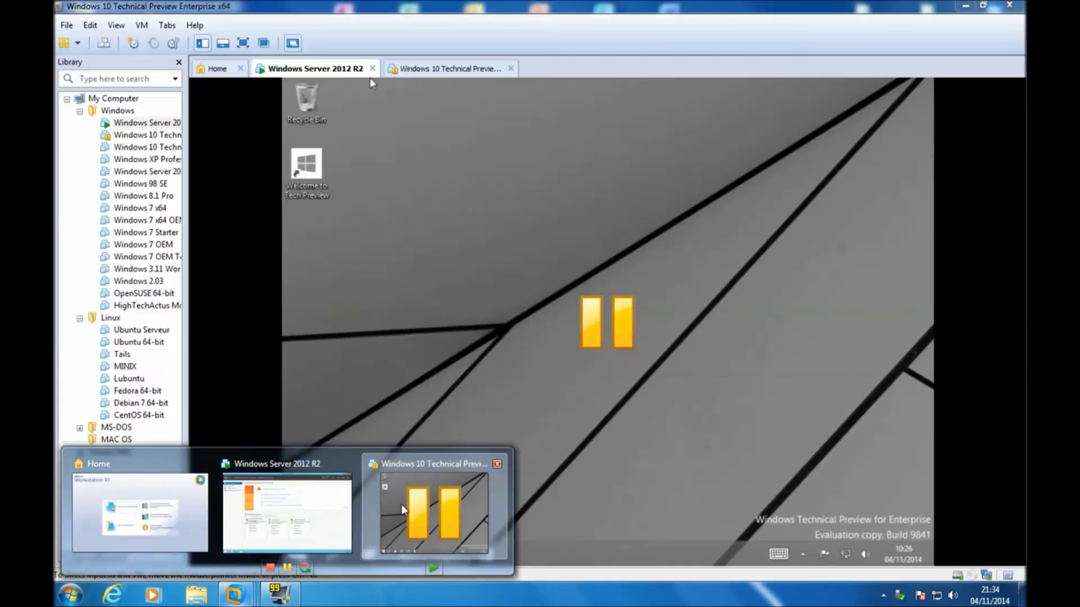
{"action": "left_click", "coordinate": [401, 504]}
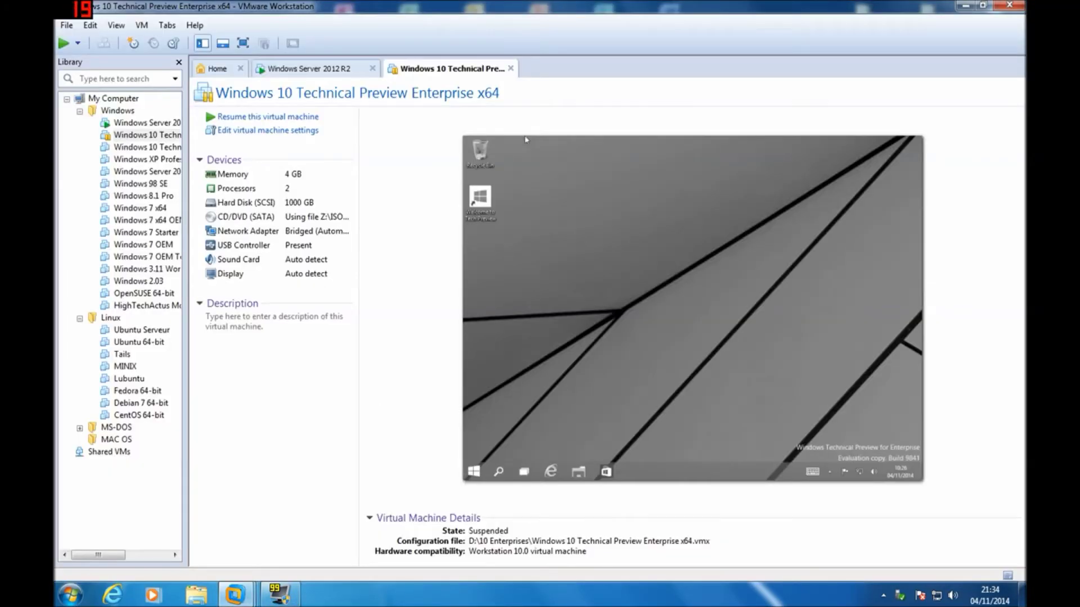
{"action": "left_click", "coordinate": [329, 74]}
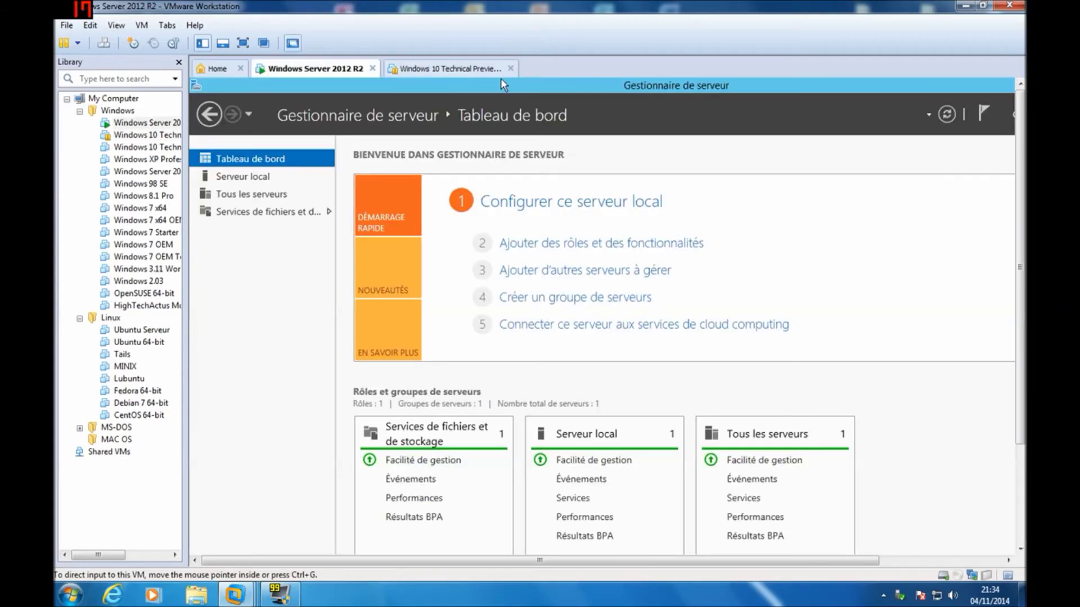
{"action": "left_click", "coordinate": [511, 68]}
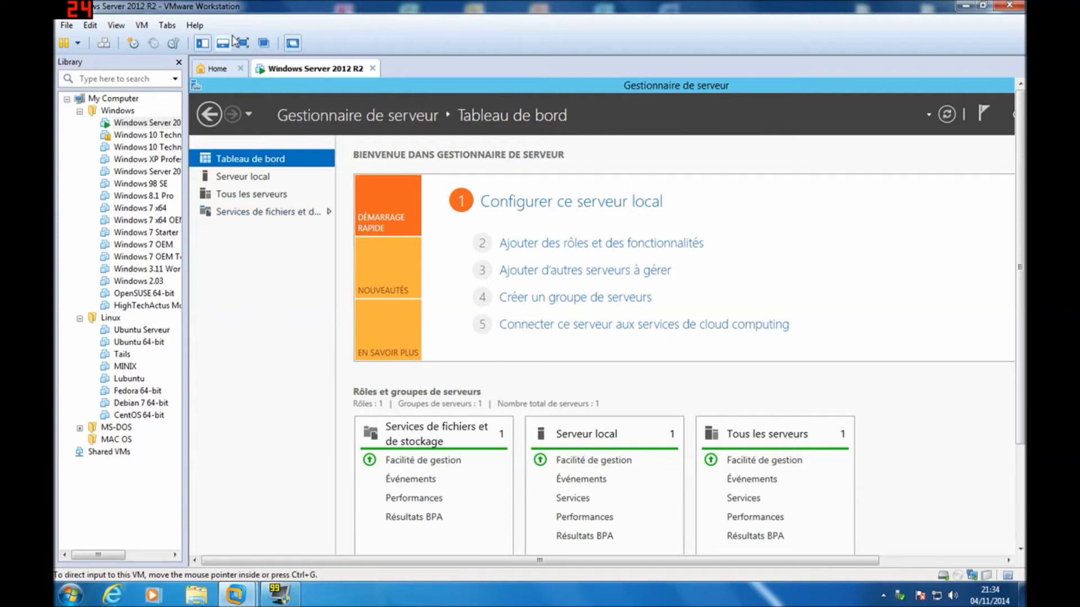
Step: Look through the VM > Removable Devices menu without changes, then minimize VMware Workstation
{"action": "left_click", "coordinate": [142, 25]}
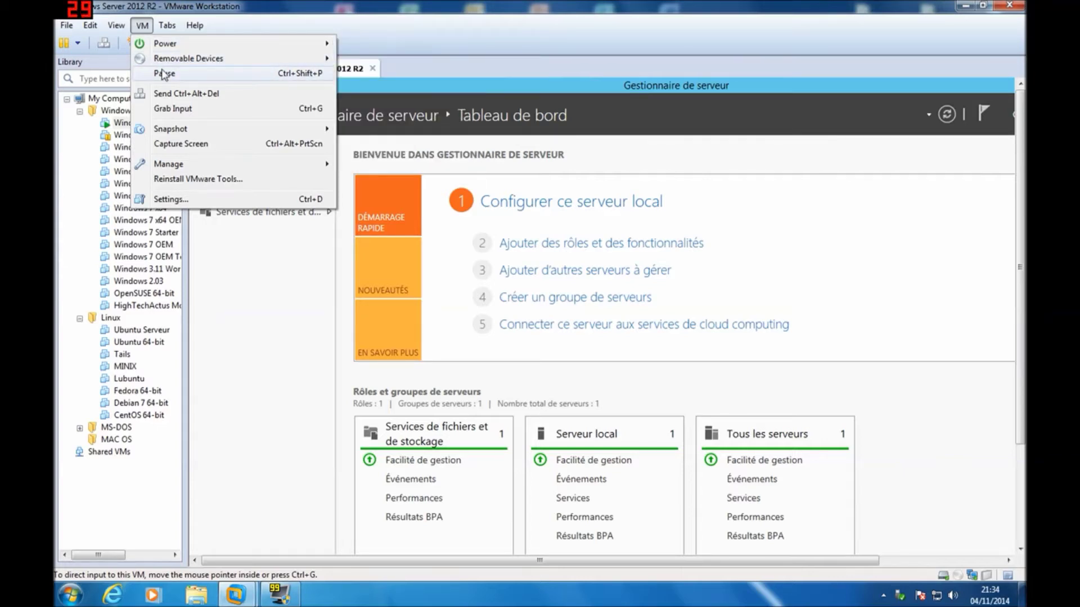
{"action": "mouse_move", "coordinate": [388, 99]}
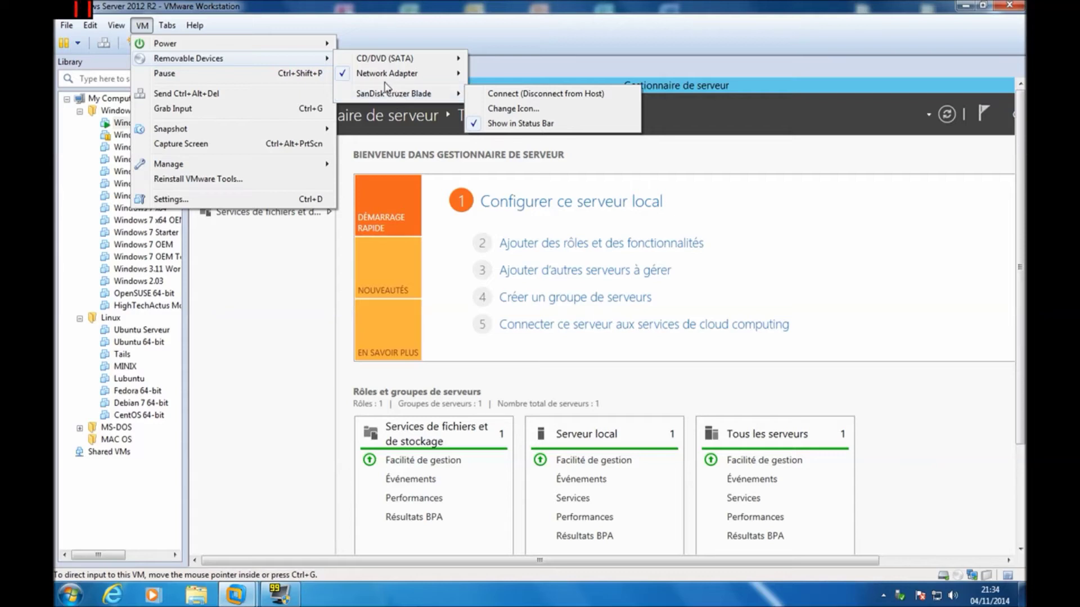
{"action": "left_click", "coordinate": [591, 32]}
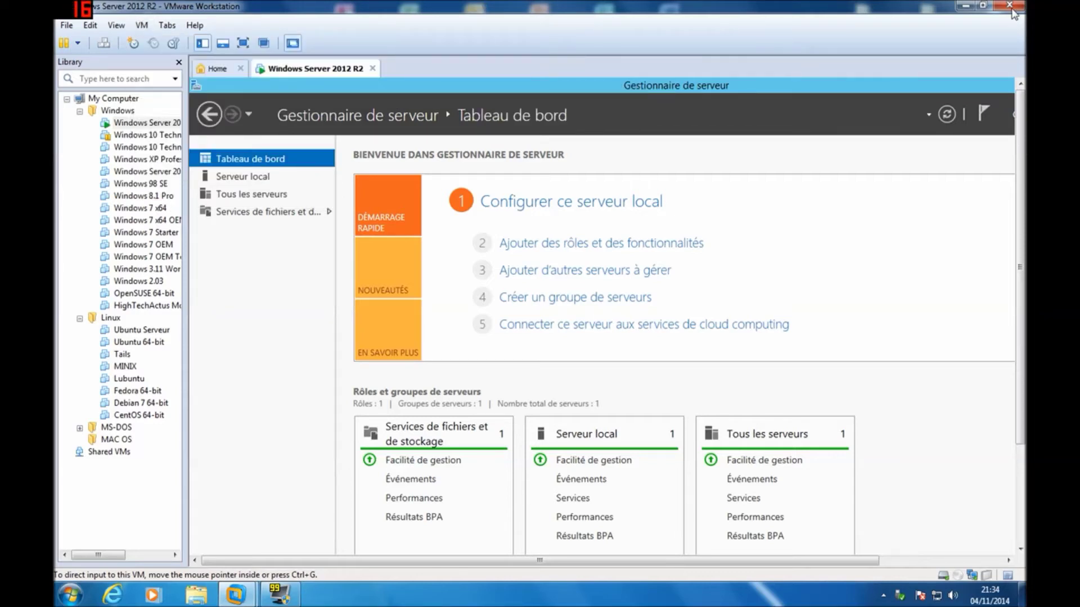
{"action": "left_click", "coordinate": [965, 5]}
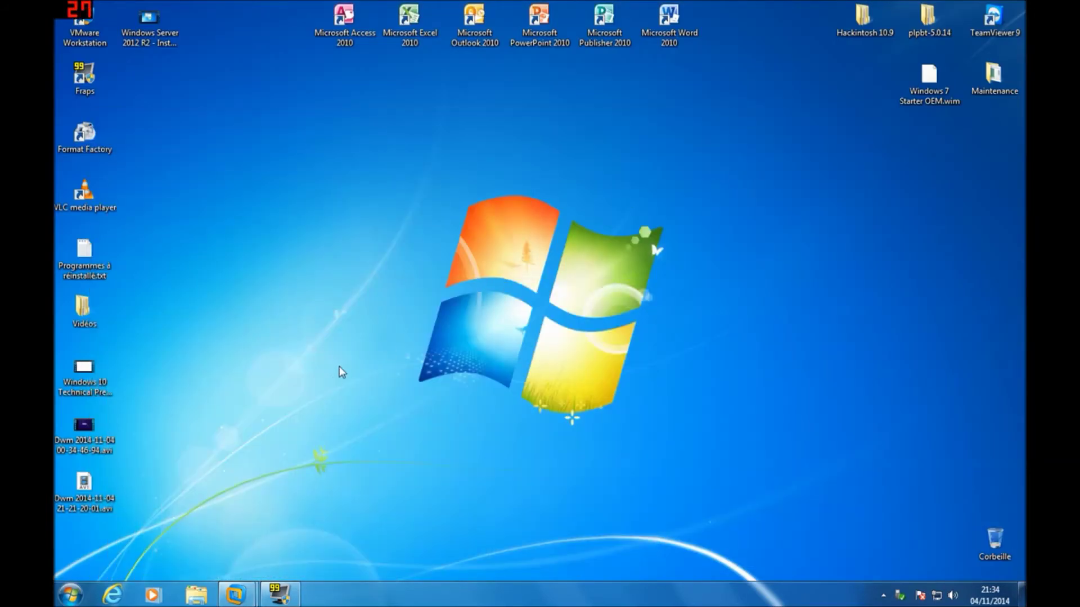
Step: Shift+Delete both videos on Windows 7 de base (H:), then return to the drives overview
{"action": "left_click", "coordinate": [197, 595]}
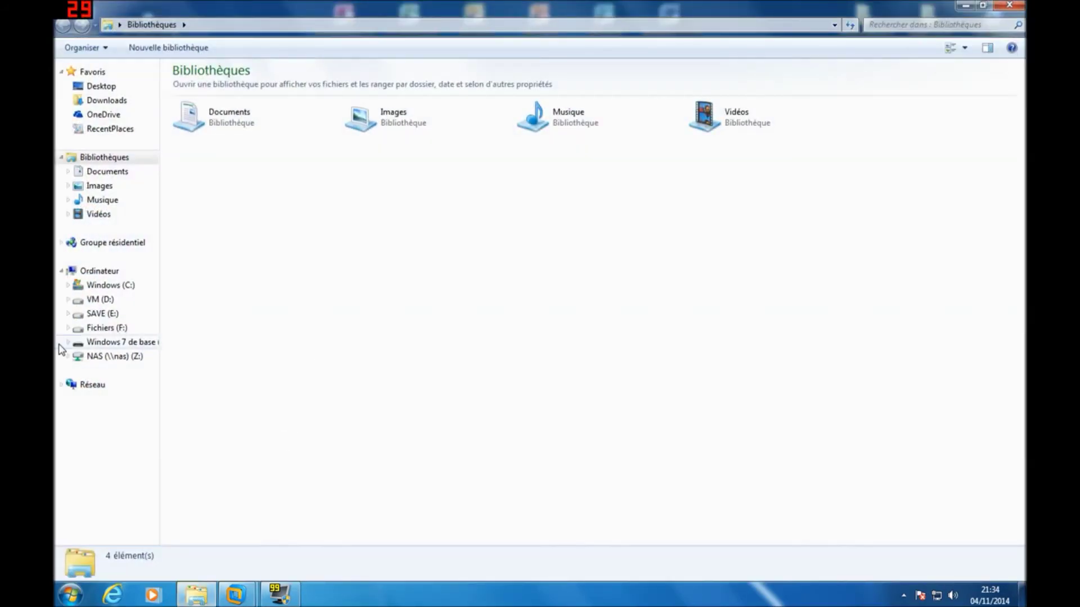
{"action": "left_click", "coordinate": [102, 342]}
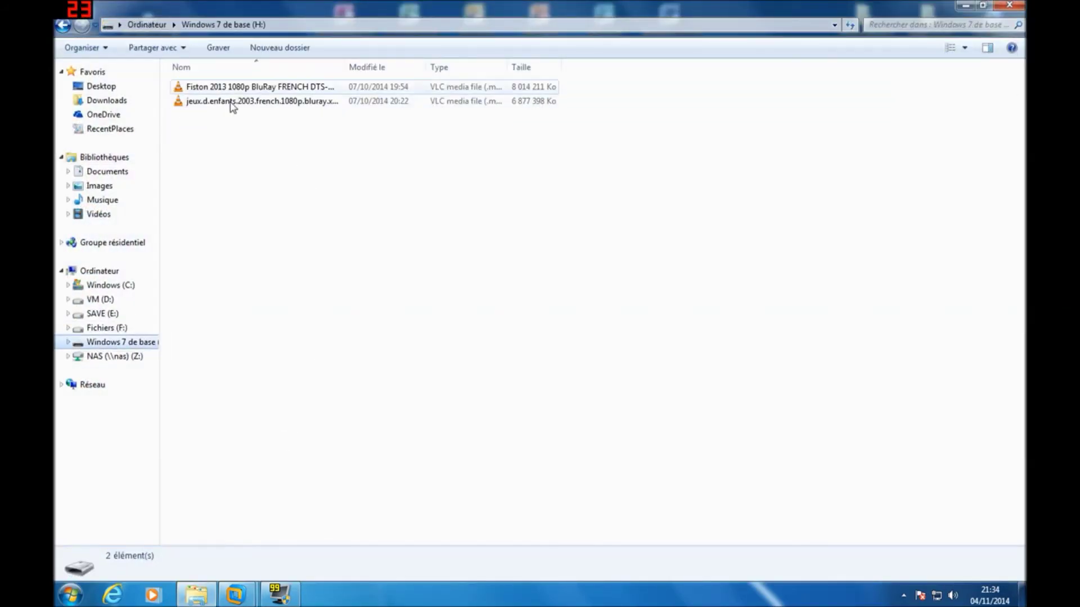
{"action": "left_click_drag", "start_coordinate": [221, 143], "coordinate": [258, 71]}
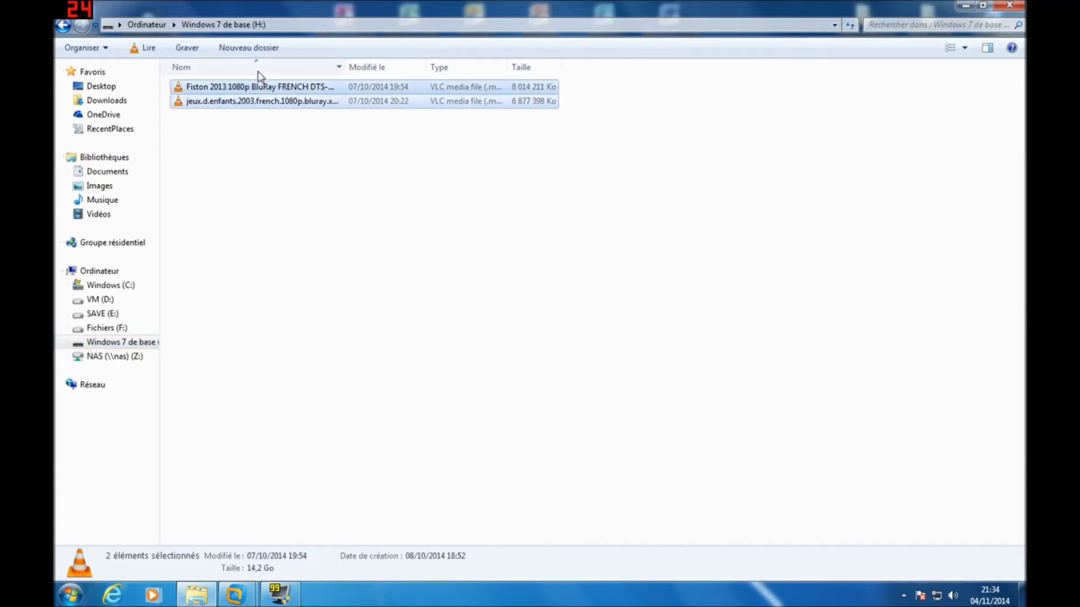
{"action": "key", "text": "shift+Delete"}
{"action": "key", "text": "Return"}
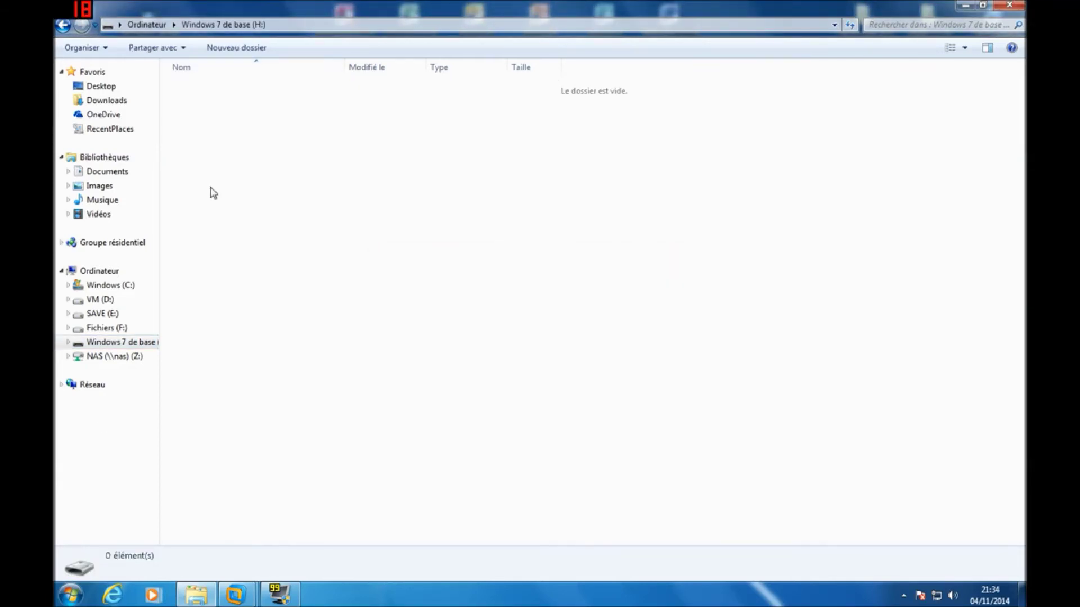
{"action": "left_click", "coordinate": [97, 270]}
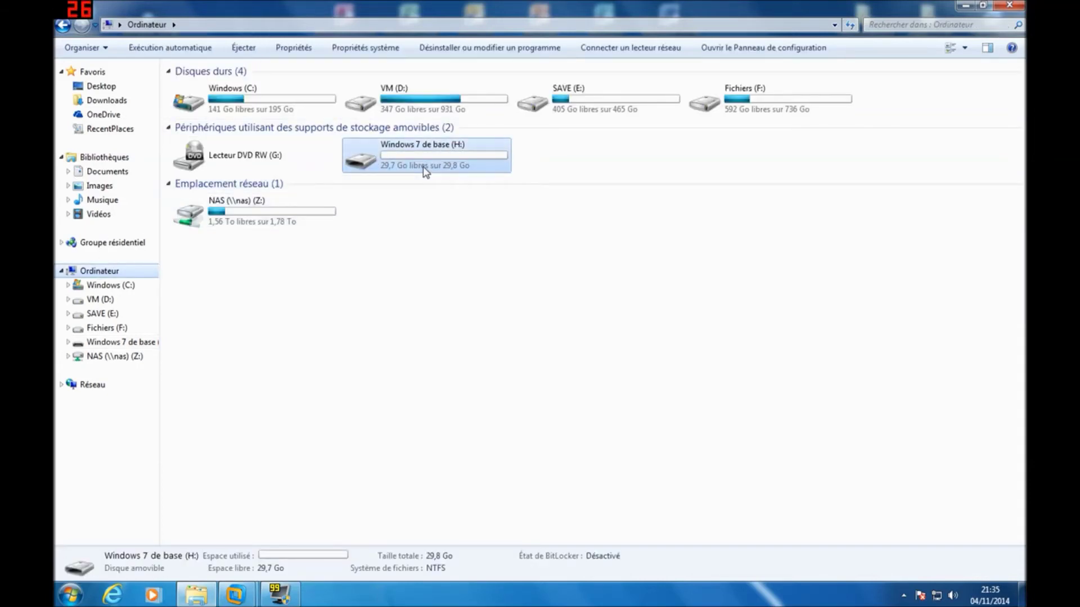
Step: In the H: drive's properties, choose Dédier ce périphérique à ReadyBoost and apply it
{"action": "right_click", "coordinate": [393, 153]}
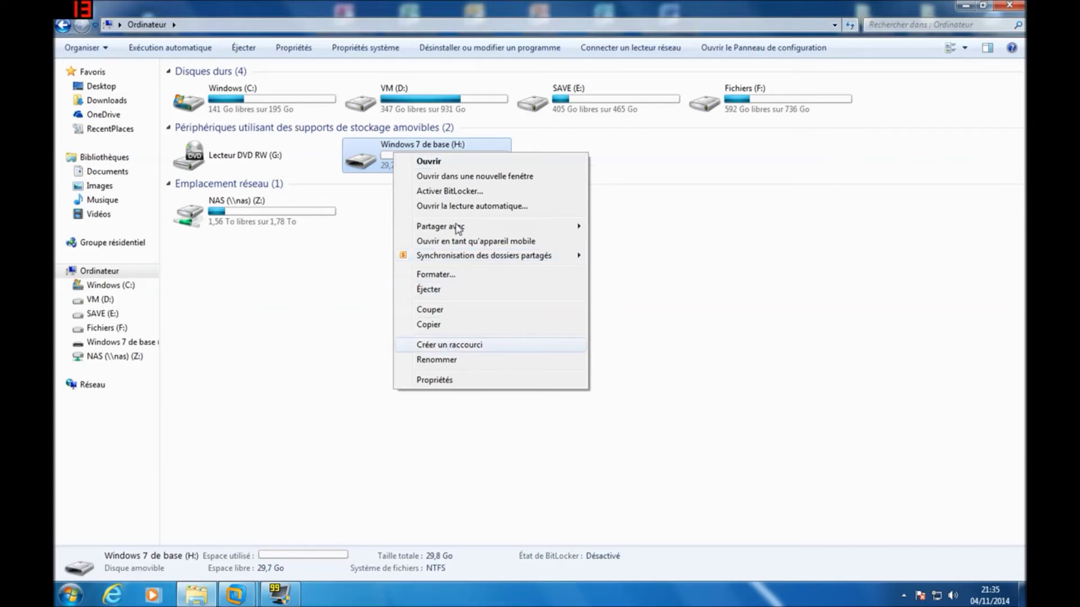
{"action": "left_click", "coordinate": [437, 380]}
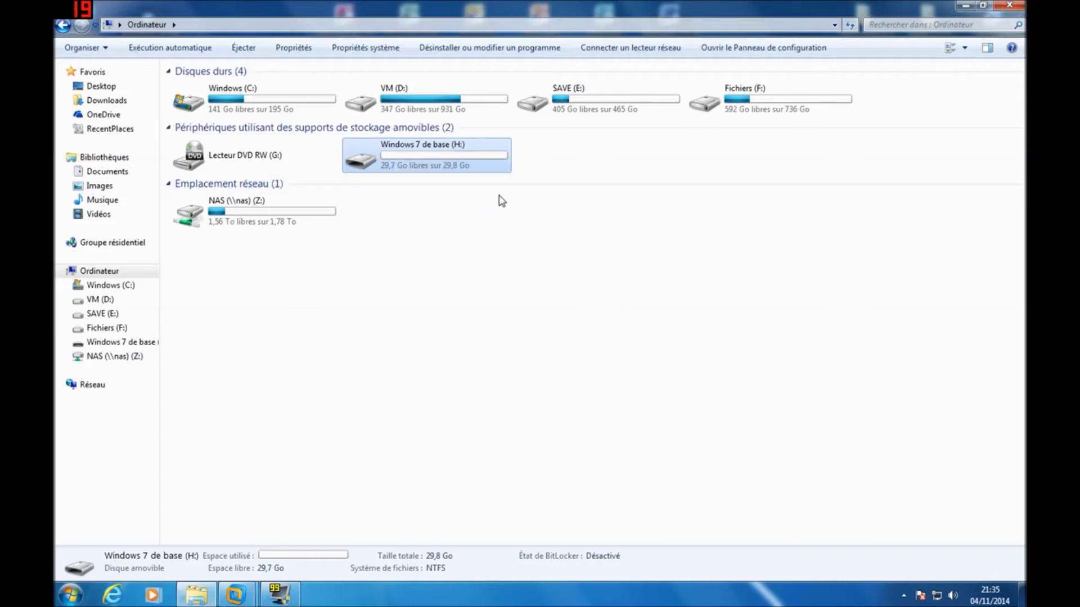
{"action": "left_click_drag", "start_coordinate": [467, 113], "coordinate": [465, 107]}
{"action": "left_click", "coordinate": [503, 127]}
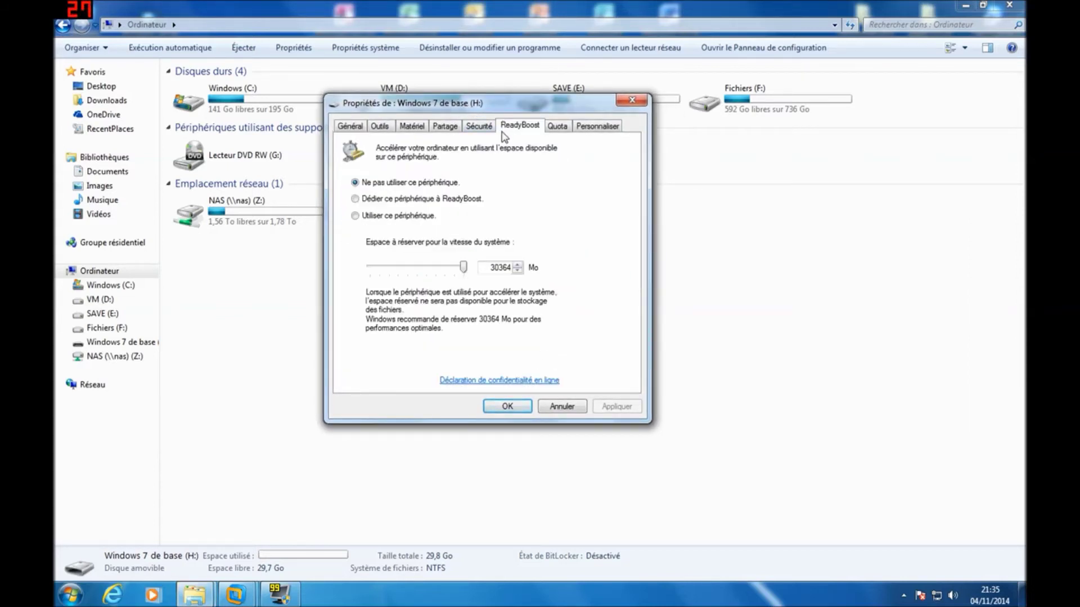
{"action": "left_click", "coordinate": [367, 217]}
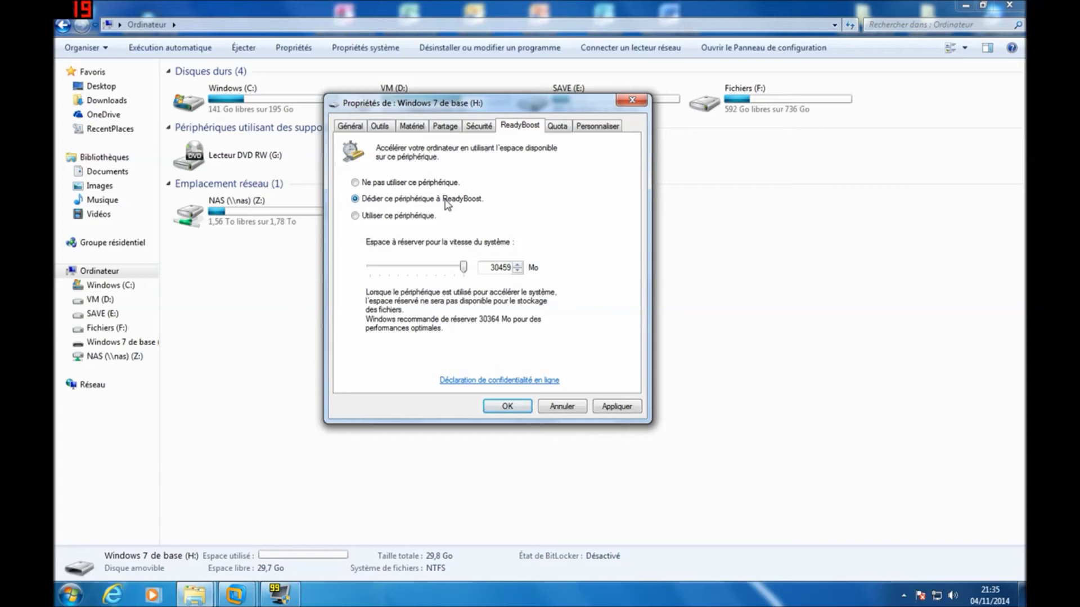
{"action": "left_click", "coordinate": [619, 409]}
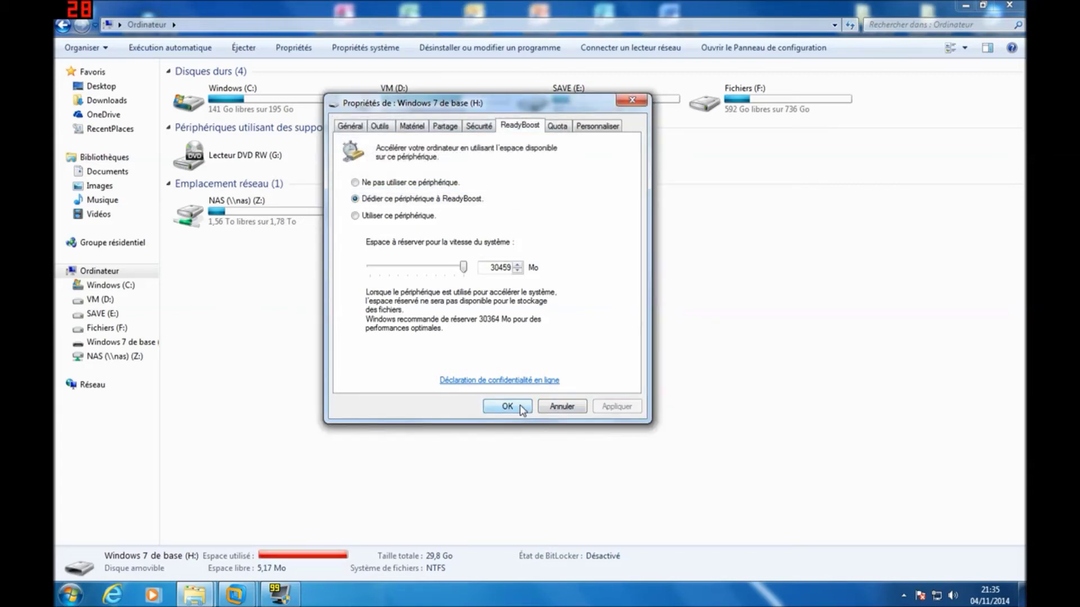
{"action": "left_click", "coordinate": [516, 407]}
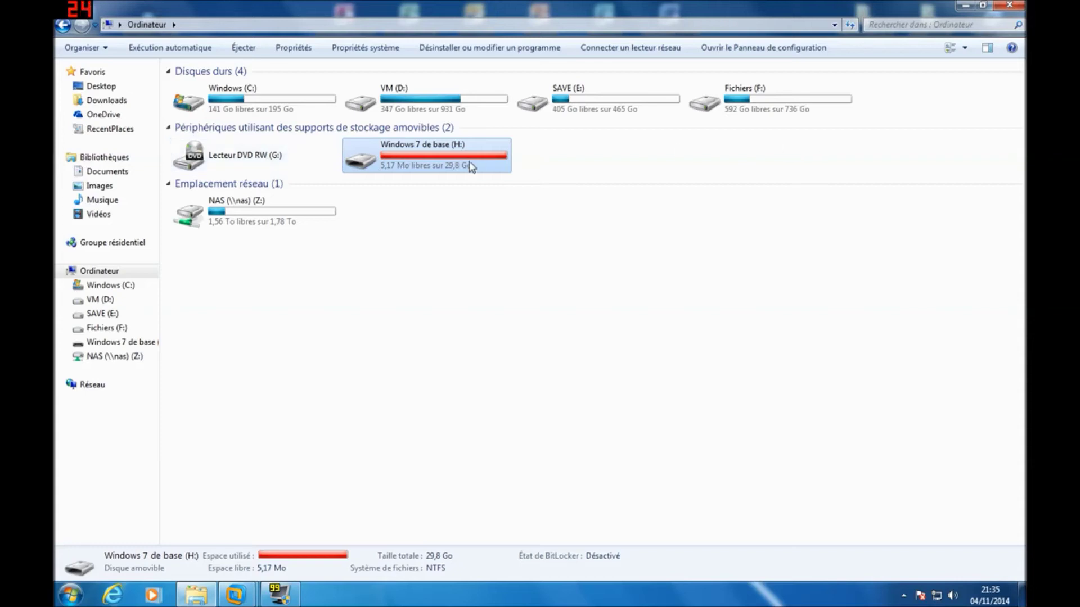
Step: Open H: to check the new ReadyBoost.sfcache file, then close the window
{"action": "double_click", "coordinate": [393, 164]}
{"action": "left_click", "coordinate": [225, 90]}
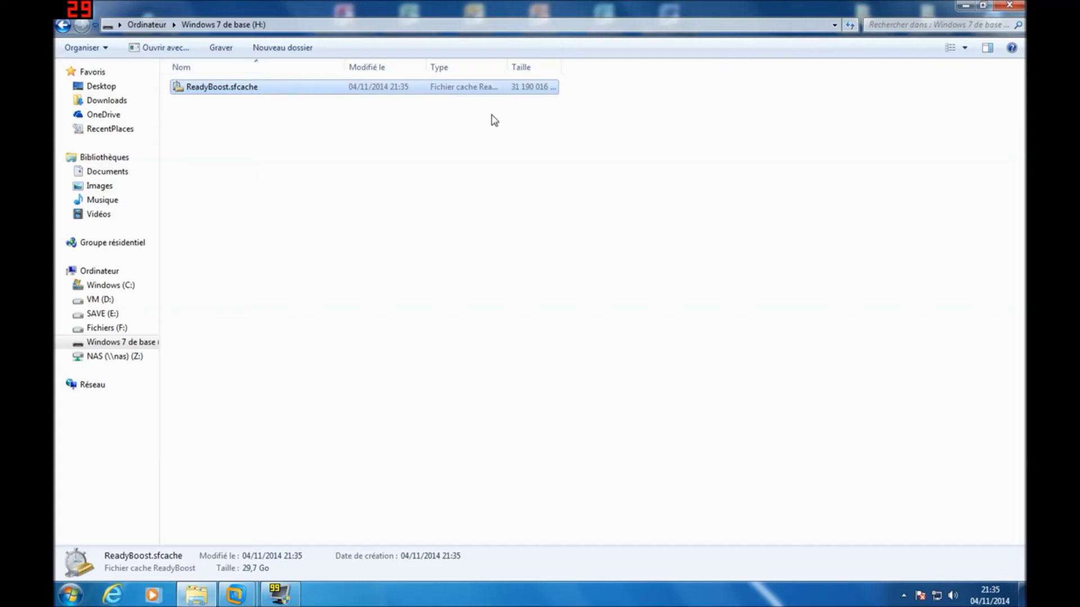
{"action": "left_click", "coordinate": [1010, 5]}
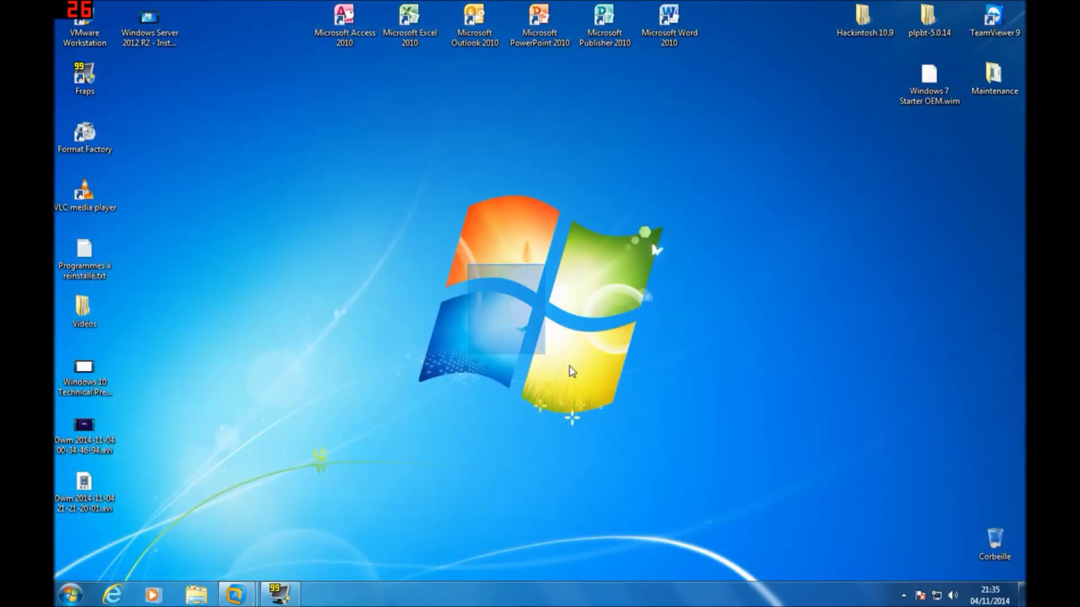
Step: Bring the Windows Server 2012 R2 VM up full screen and close Server Manager
{"action": "mouse_move", "coordinate": [235, 595]}
{"action": "left_click", "coordinate": [316, 515]}
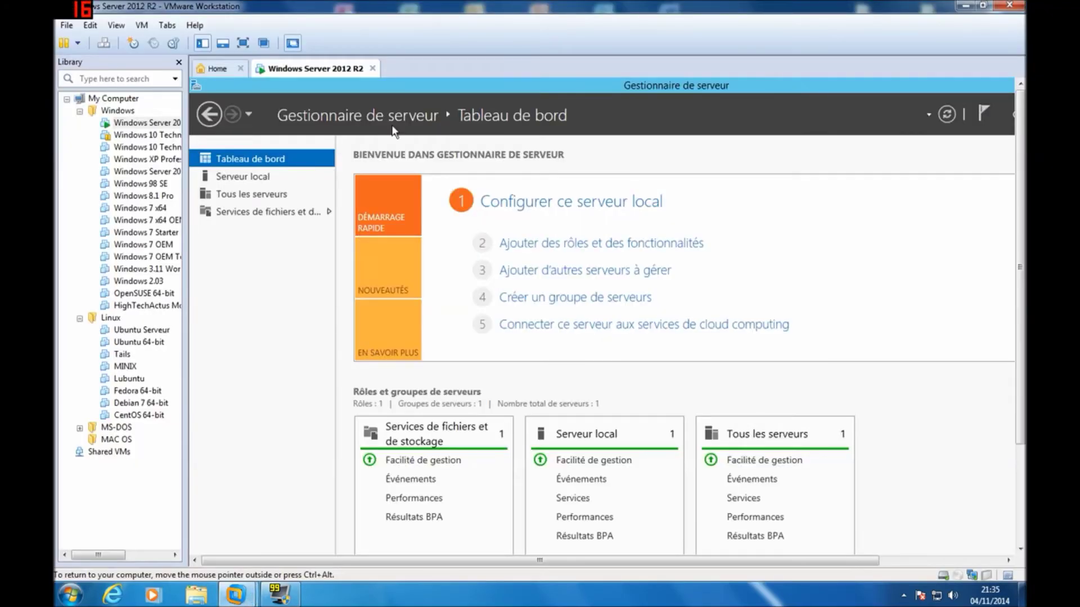
{"action": "left_click", "coordinate": [243, 42]}
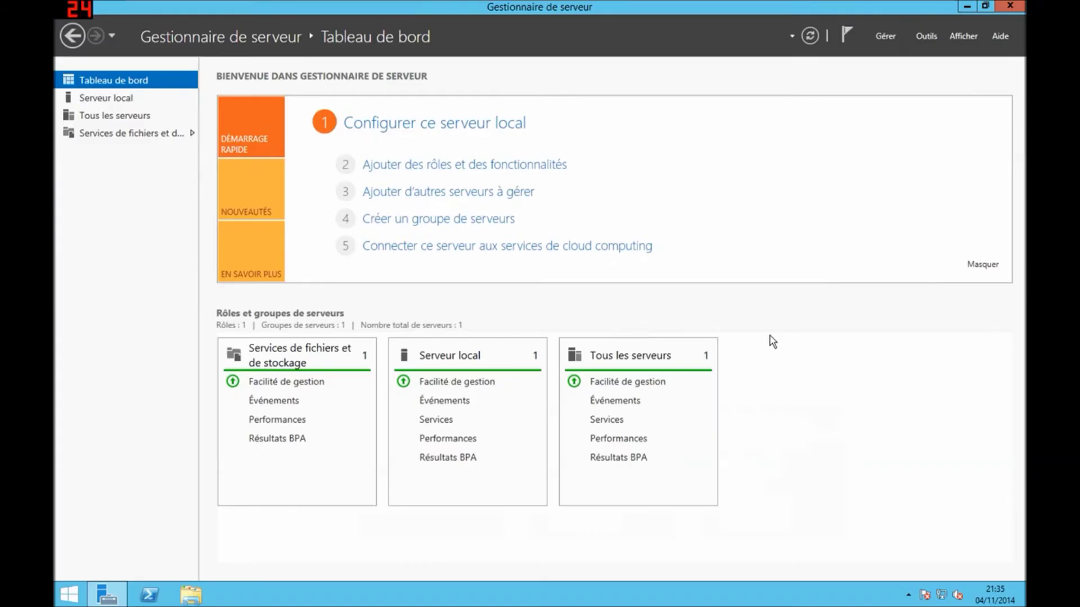
{"action": "left_click", "coordinate": [1010, 6]}
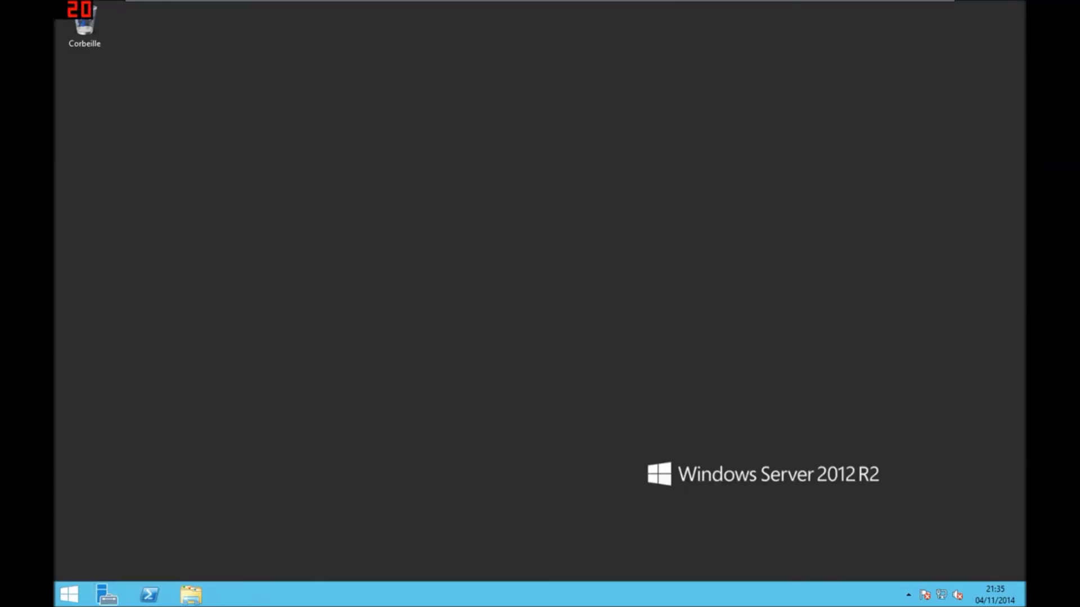
Step: Shut down the guest via Paramètres > Marche/Arrêt with reason Autre (planifié)
{"action": "mouse_move", "coordinate": [1024, 606]}
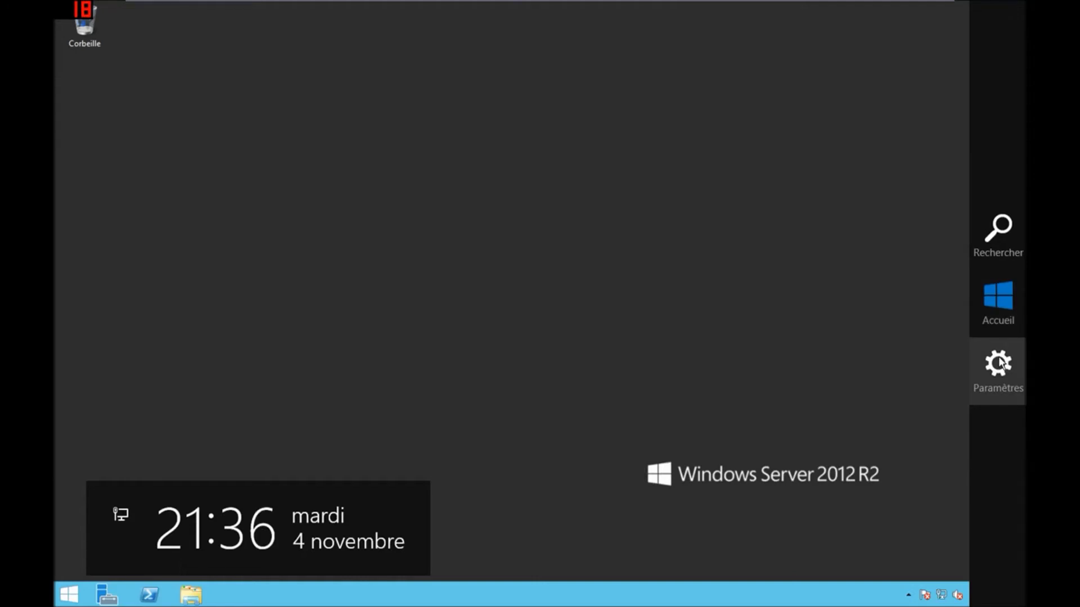
{"action": "left_click", "coordinate": [998, 363]}
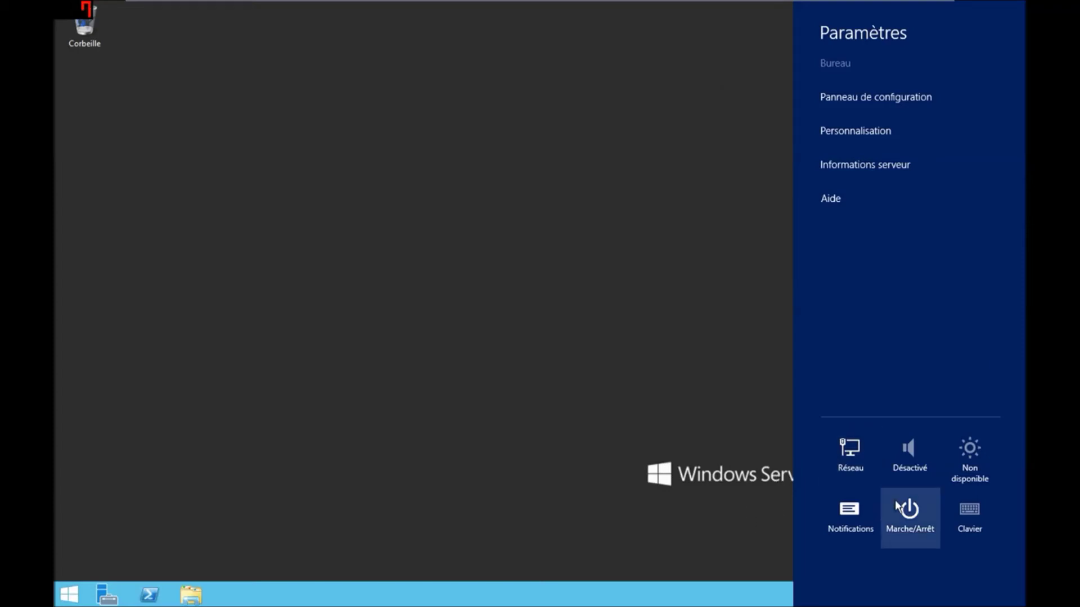
{"action": "left_click", "coordinate": [913, 527]}
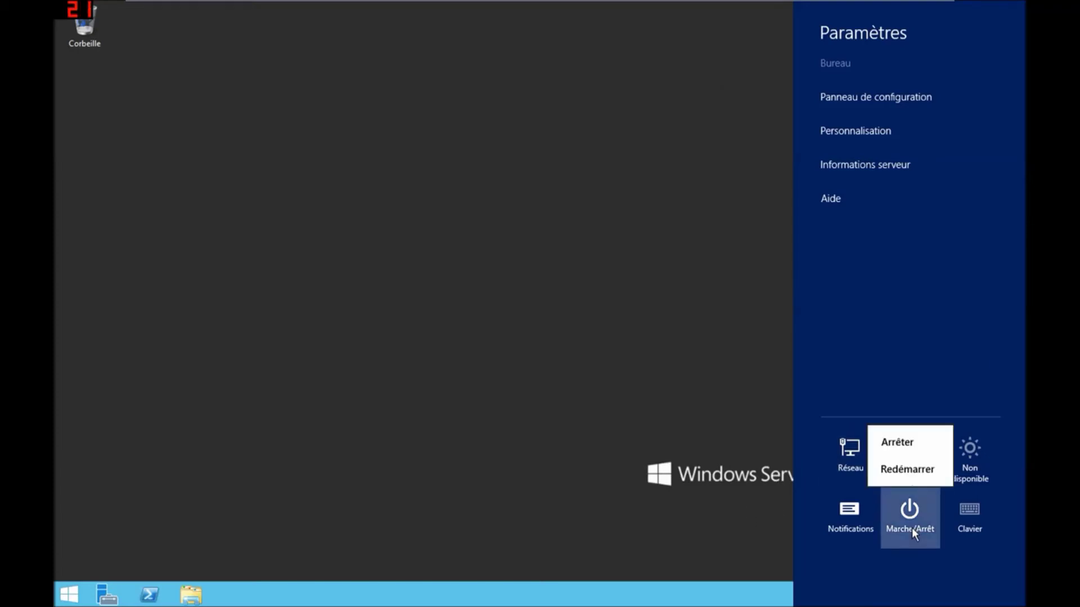
{"action": "left_click", "coordinate": [903, 444]}
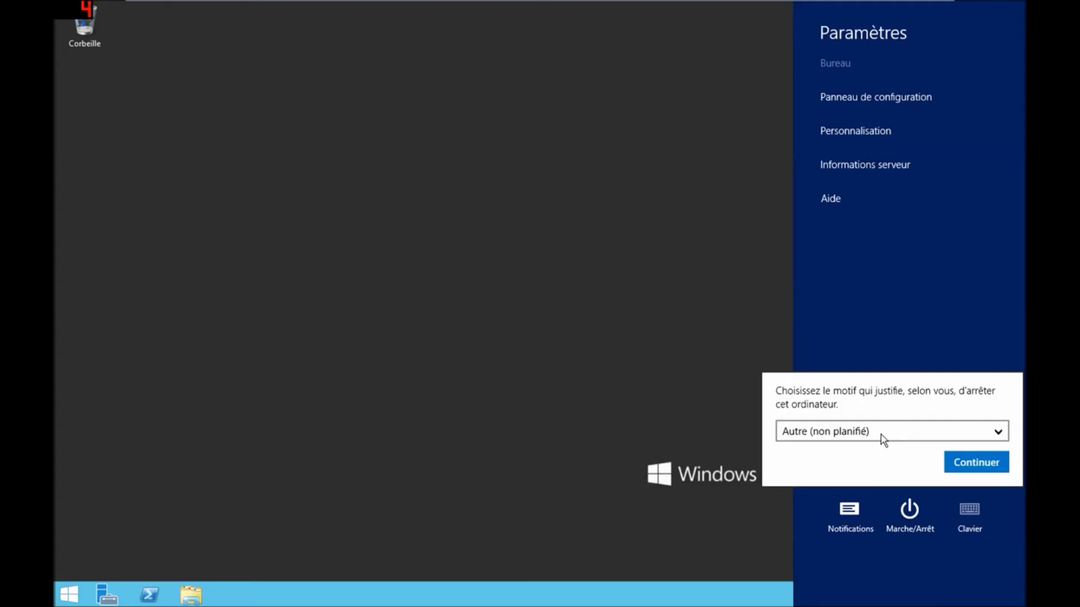
{"action": "left_click", "coordinate": [883, 439]}
{"action": "left_click", "coordinate": [833, 405]}
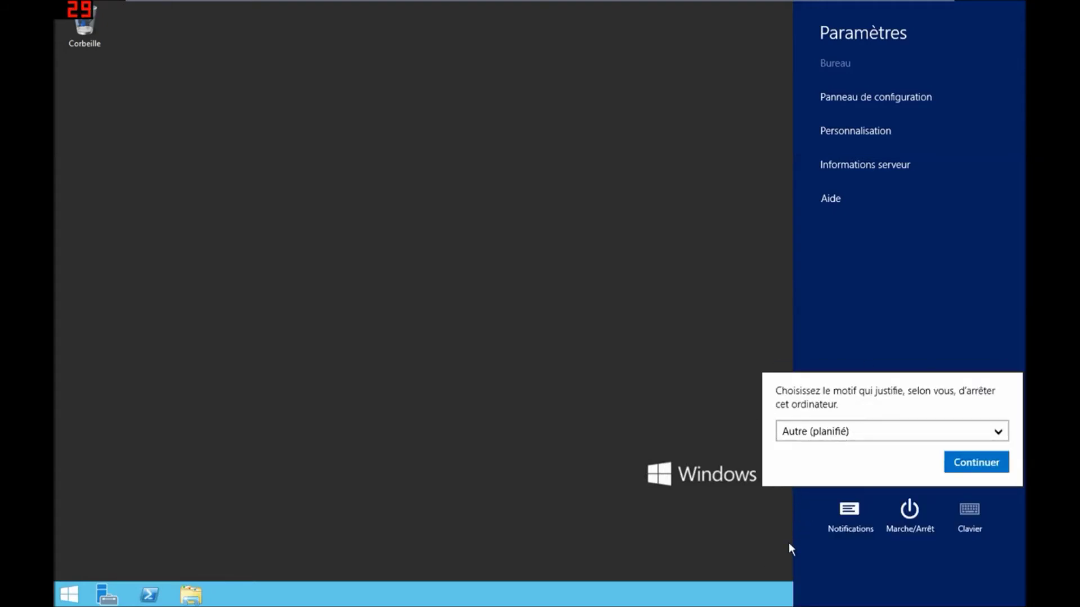
{"action": "left_click", "coordinate": [962, 459]}
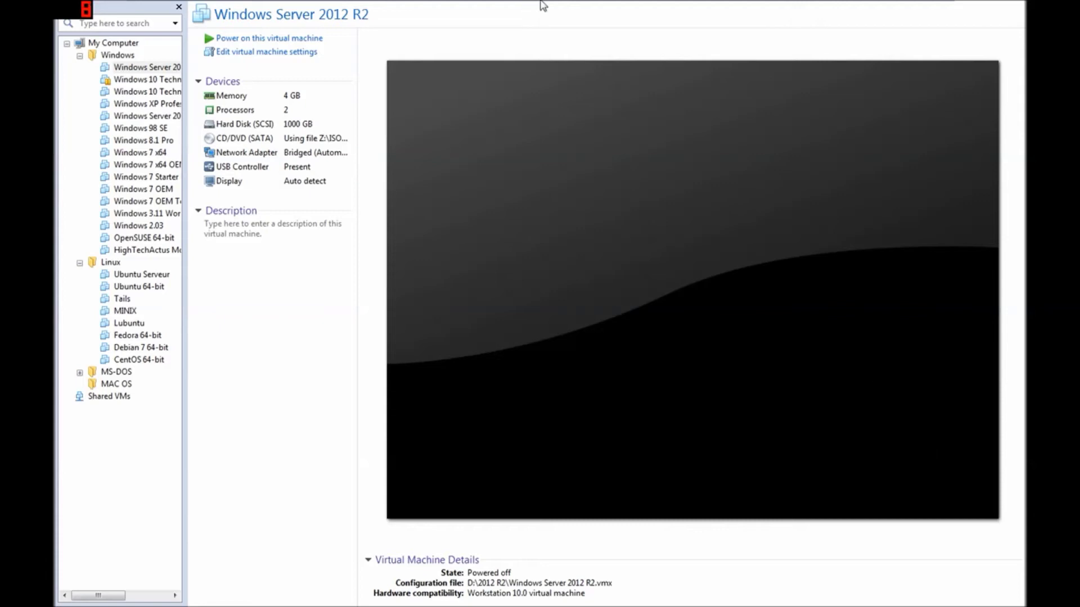
Step: Leave full screen and switch the VM's CD/DVD drive from the ISO image to the physical drive
{"action": "mouse_move", "coordinate": [517, 5]}
{"action": "left_click", "coordinate": [497, 29]}
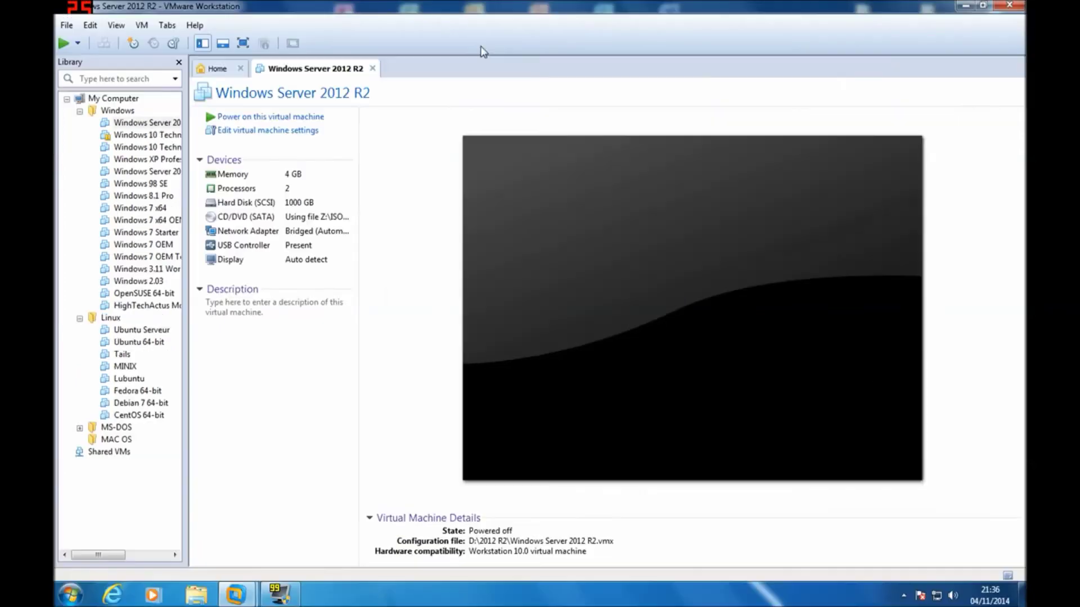
{"action": "double_click", "coordinate": [301, 224]}
{"action": "left_click", "coordinate": [583, 191]}
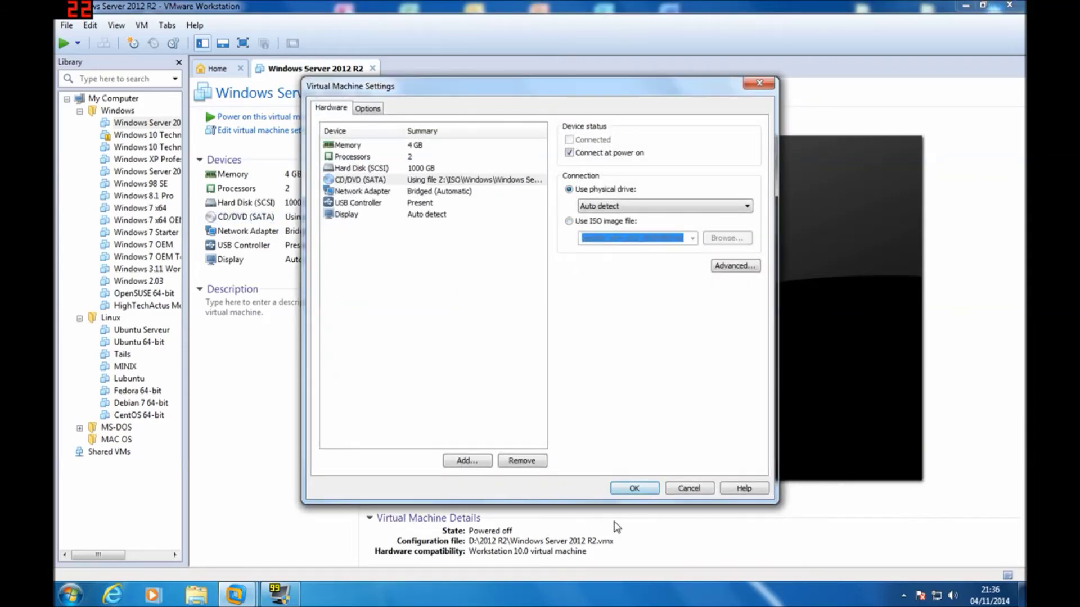
{"action": "left_click", "coordinate": [626, 489]}
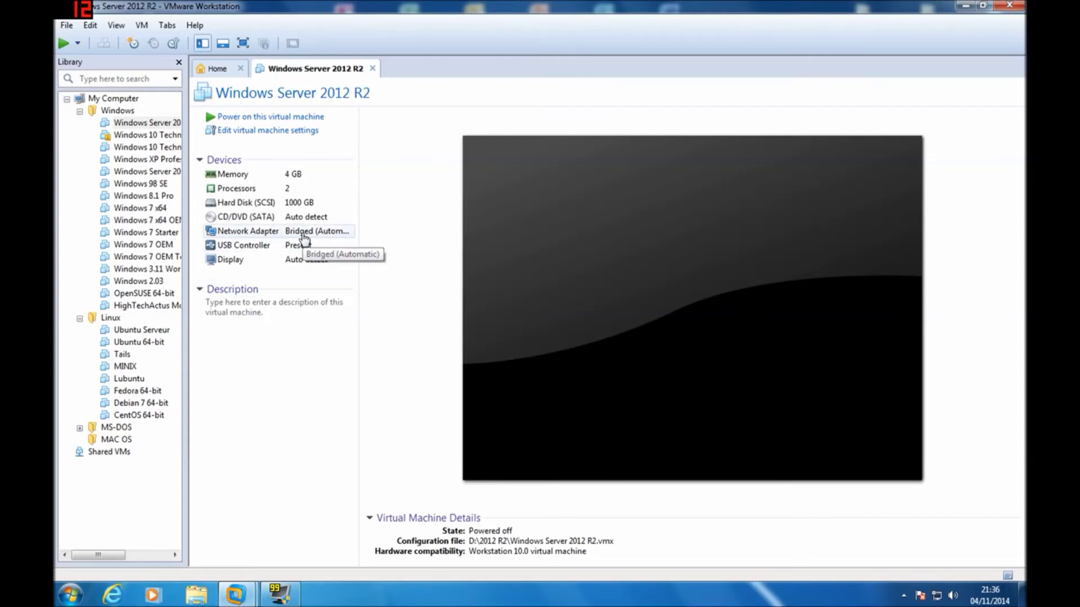
Step: Open the network adapter's advanced settings, then the NAS (Z:) drive in Explorer
{"action": "double_click", "coordinate": [267, 235]}
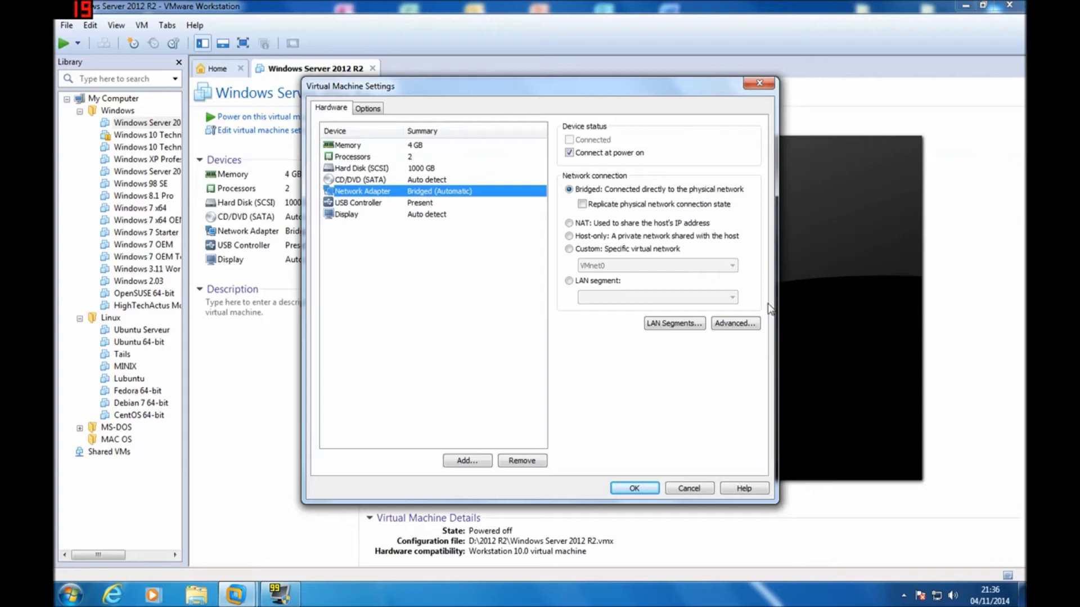
{"action": "left_click", "coordinate": [731, 326]}
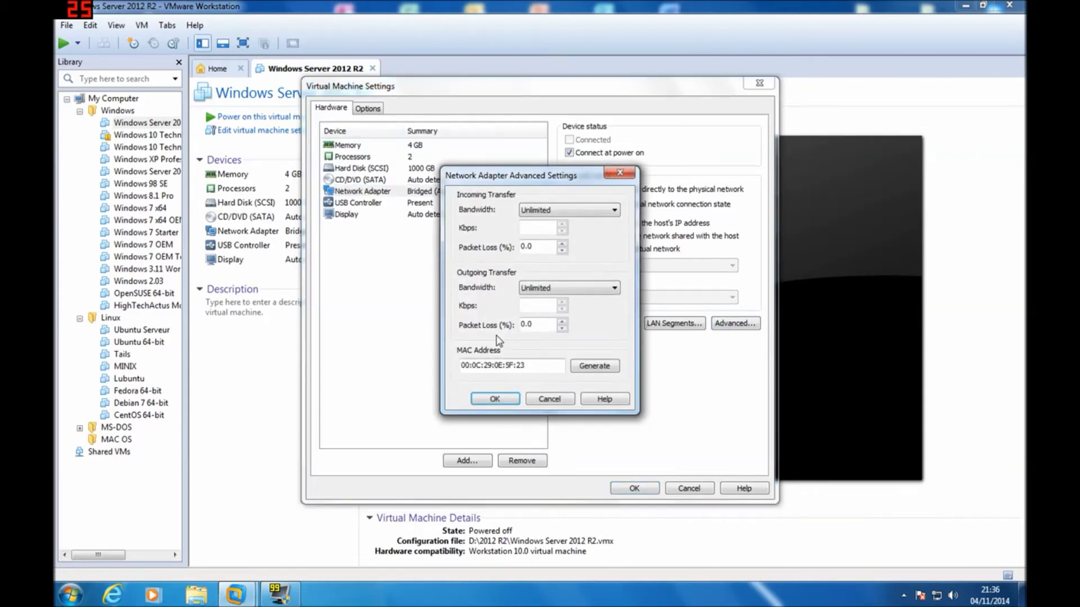
{"action": "left_click_drag", "start_coordinate": [533, 177], "coordinate": [501, 153]}
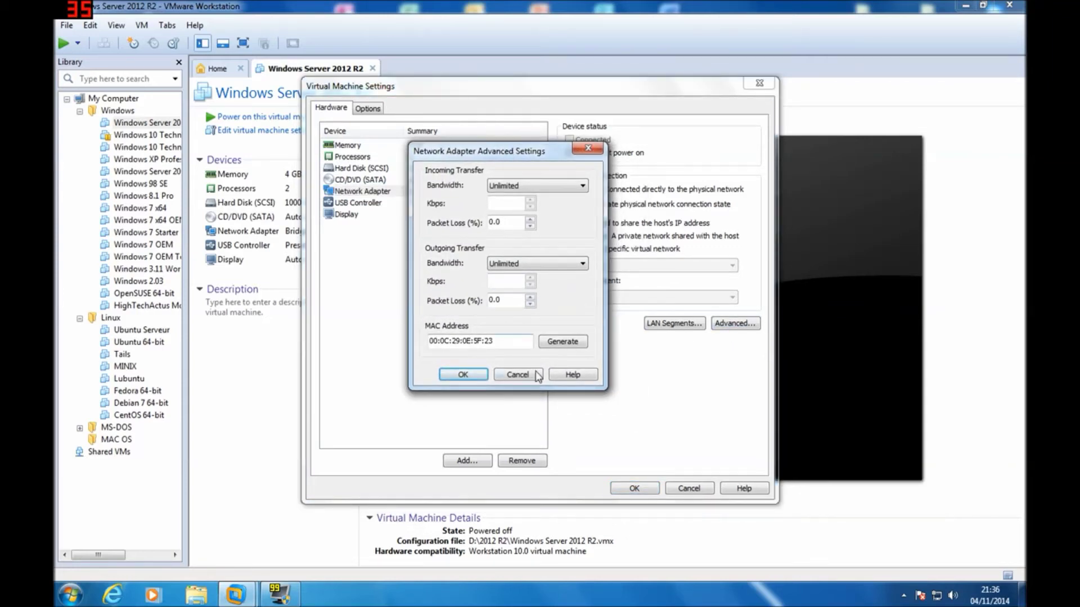
{"action": "left_click", "coordinate": [193, 595]}
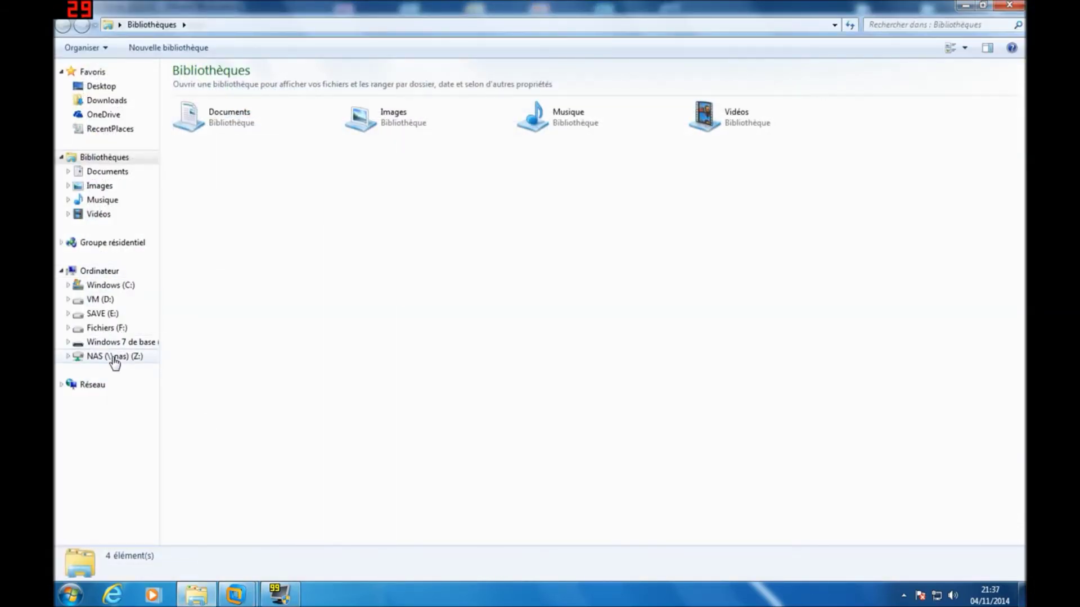
{"action": "left_click", "coordinate": [115, 357]}
Step: In Plan réseau.txt, copy the .30 SRV-2012R2 MAC 00:50:56:39:44:6F and close Notepad
{"action": "double_click", "coordinate": [219, 219]}
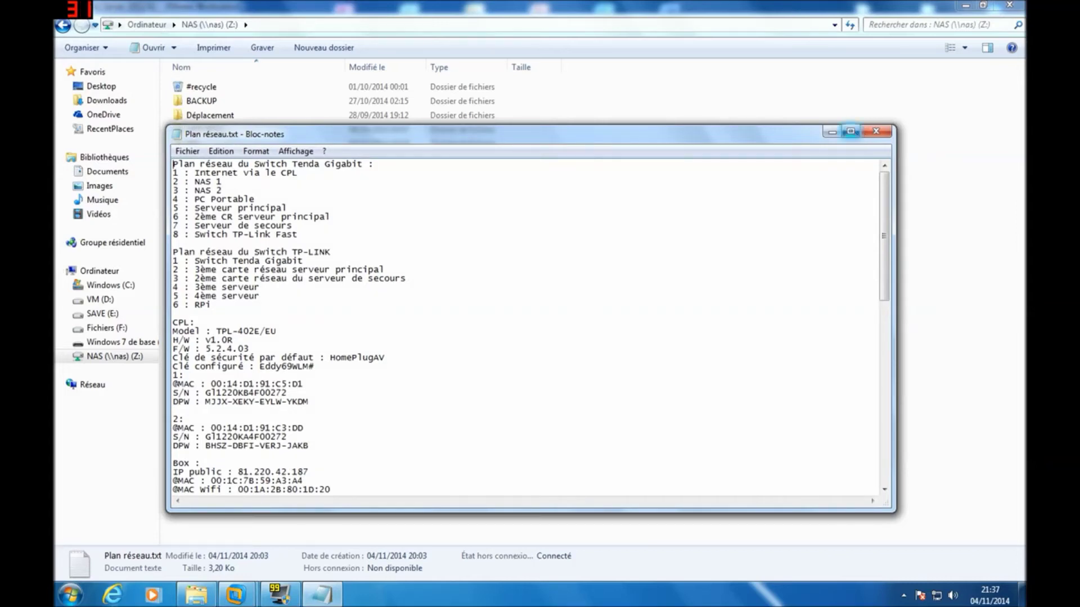
{"action": "left_click", "coordinate": [850, 131]}
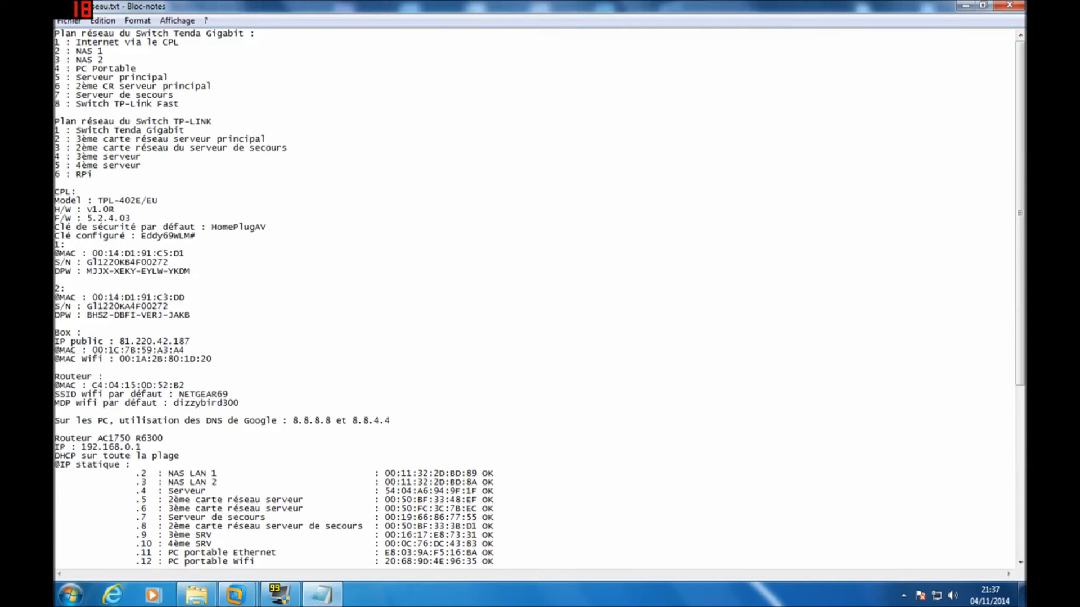
{"action": "scroll", "coordinate": [540, 298], "scroll_direction": "down", "scroll_amount": 6}
{"action": "scroll", "coordinate": [540, 298], "scroll_direction": "down", "scroll_amount": 4}
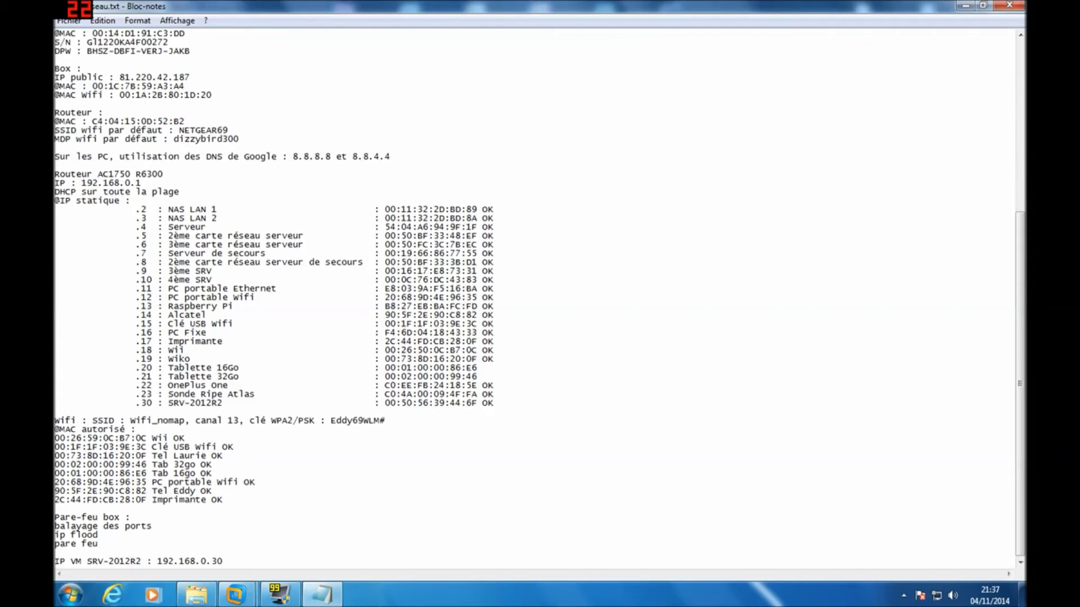
{"action": "left_click_drag", "start_coordinate": [385, 404], "coordinate": [478, 404]}
{"action": "key", "text": "ctrl+c"}
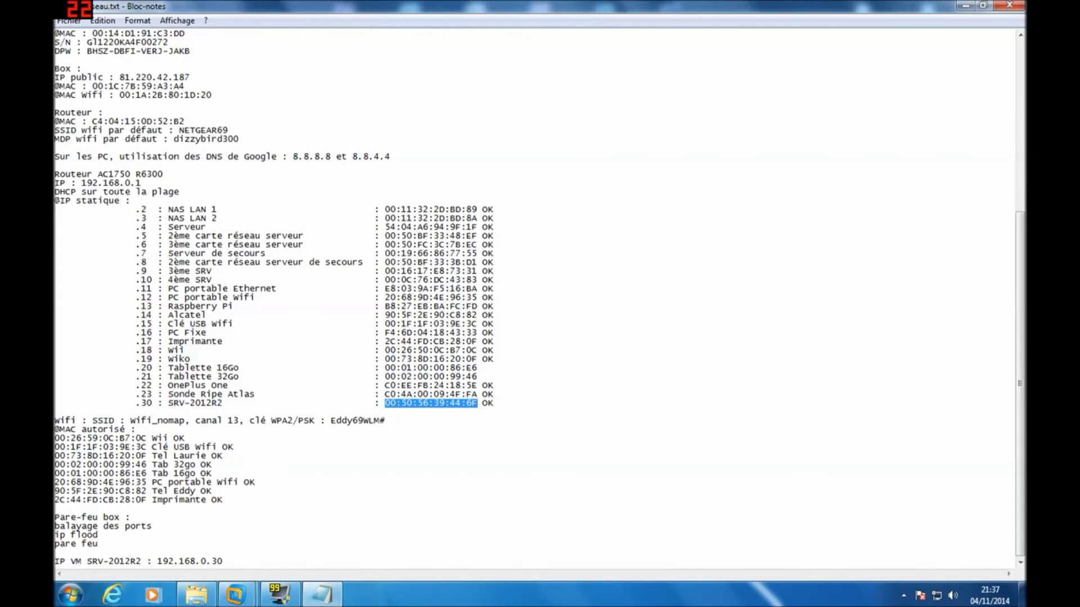
{"action": "left_click", "coordinate": [540, 371]}
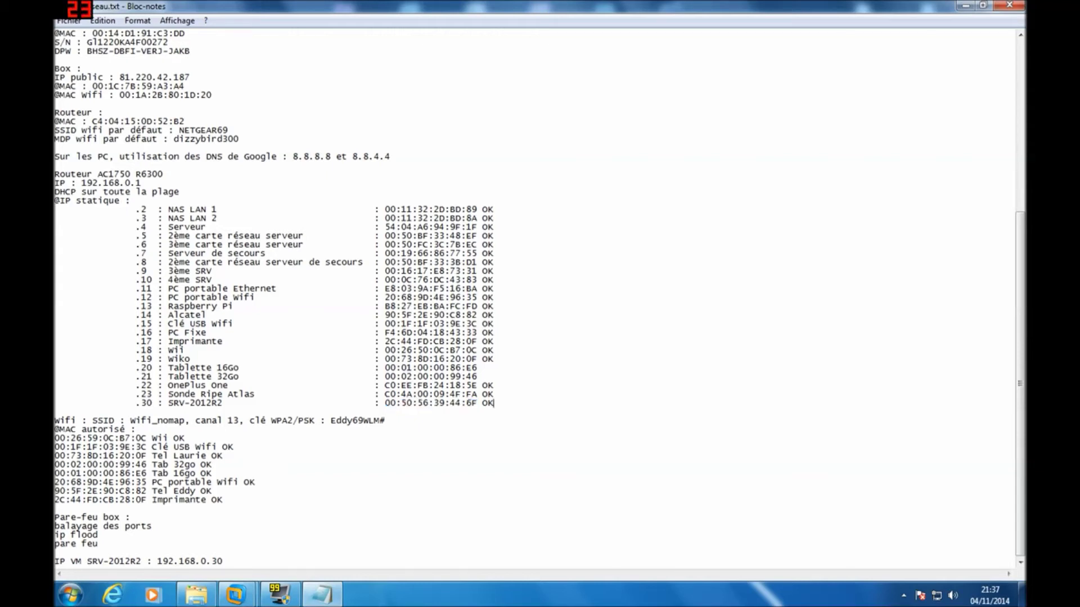
{"action": "left_click", "coordinate": [1009, 6]}
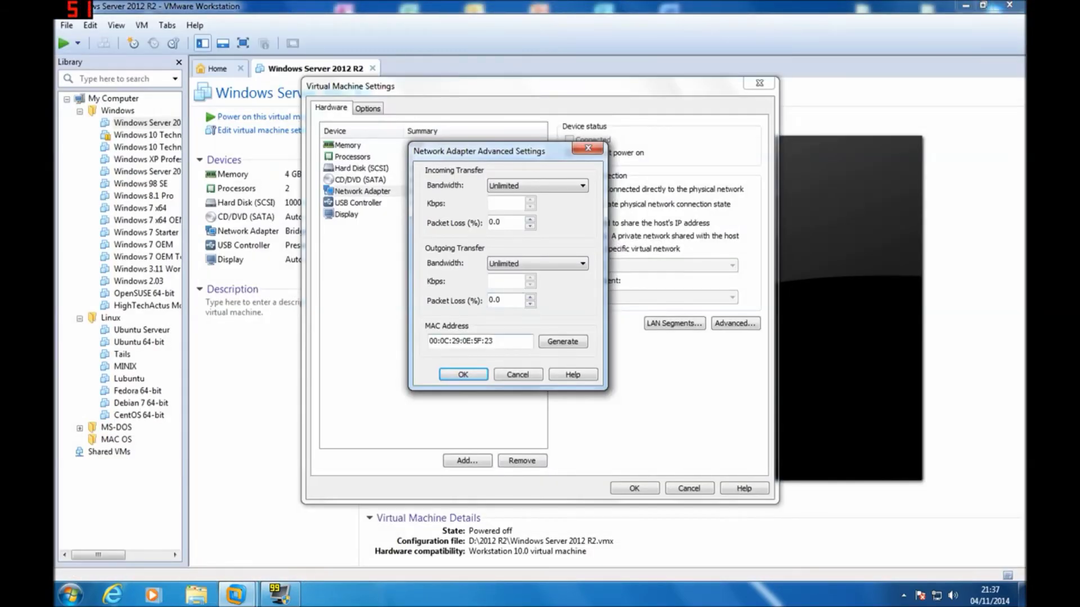
Step: Paste 00:50:56:39:44:6F as the network adapter's MAC address and save the VM settings
{"action": "left_click_drag", "start_coordinate": [497, 342], "coordinate": [373, 353]}
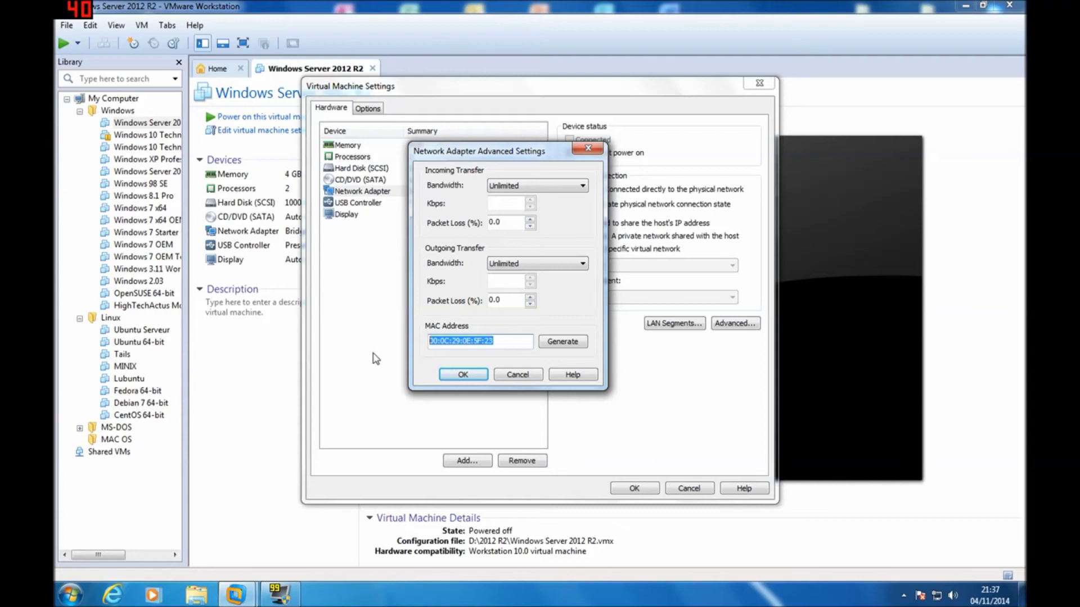
{"action": "key", "text": "ctrl+v"}
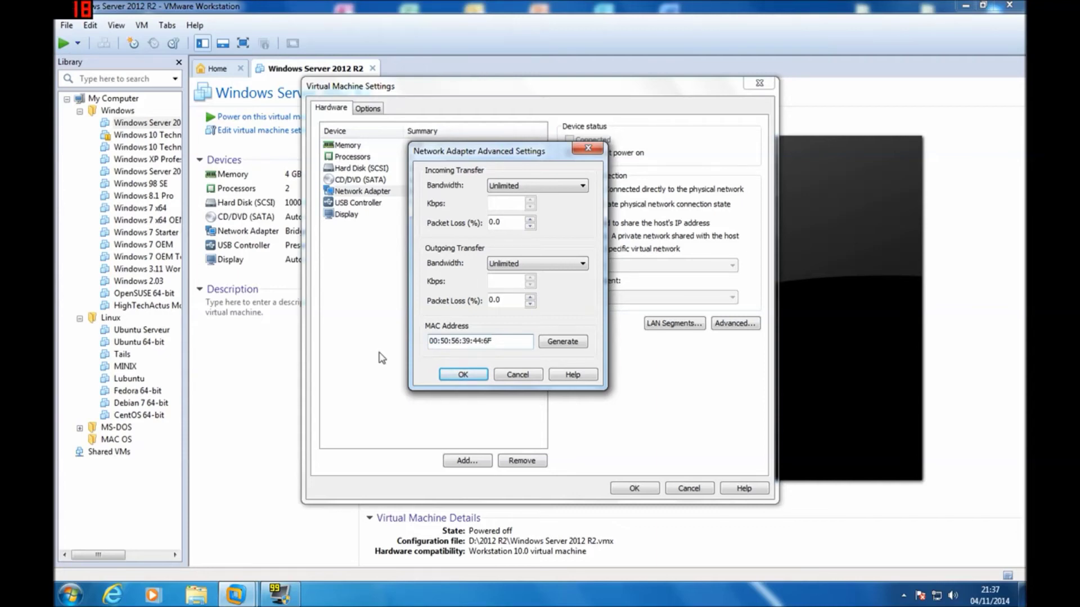
{"action": "left_click", "coordinate": [450, 377]}
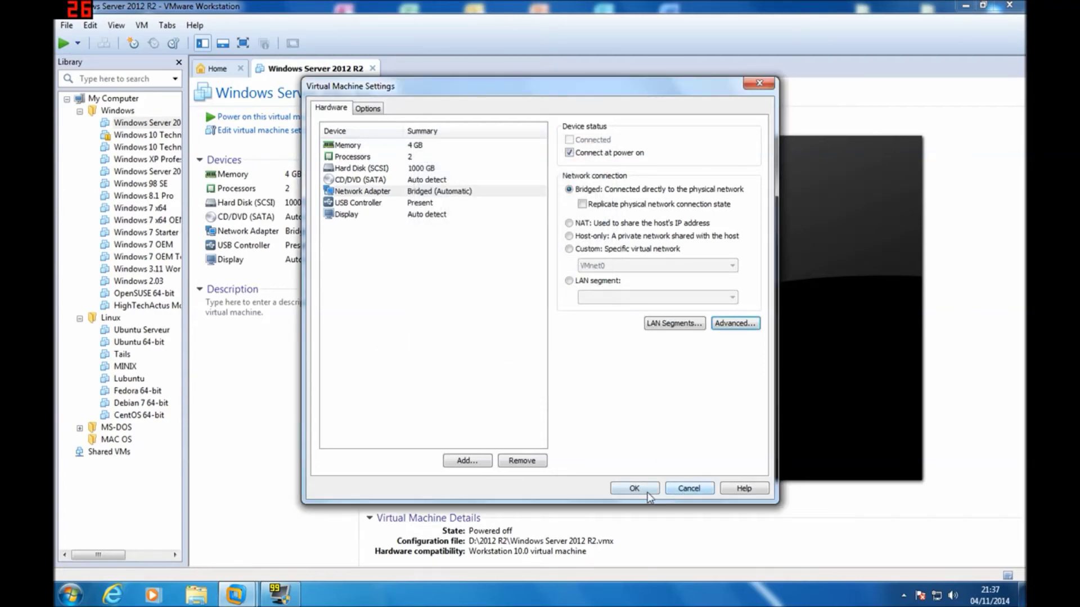
{"action": "left_click", "coordinate": [646, 491]}
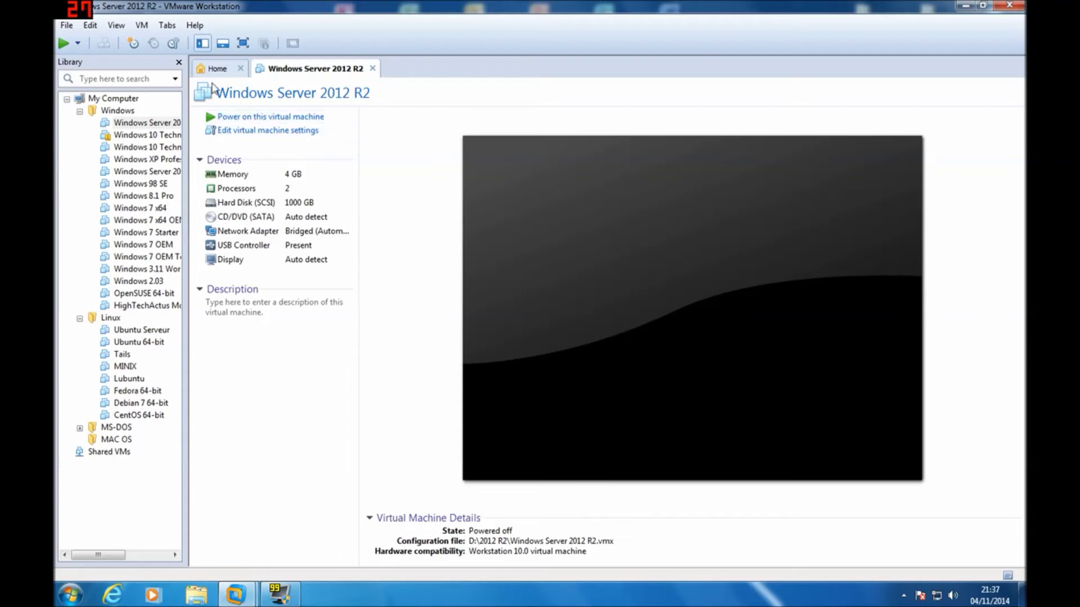
Step: Power on the 2012 R2 VM, dismiss the removable-devices notice, and select Windows Server 2008 R2 x64
{"action": "left_click", "coordinate": [247, 118]}
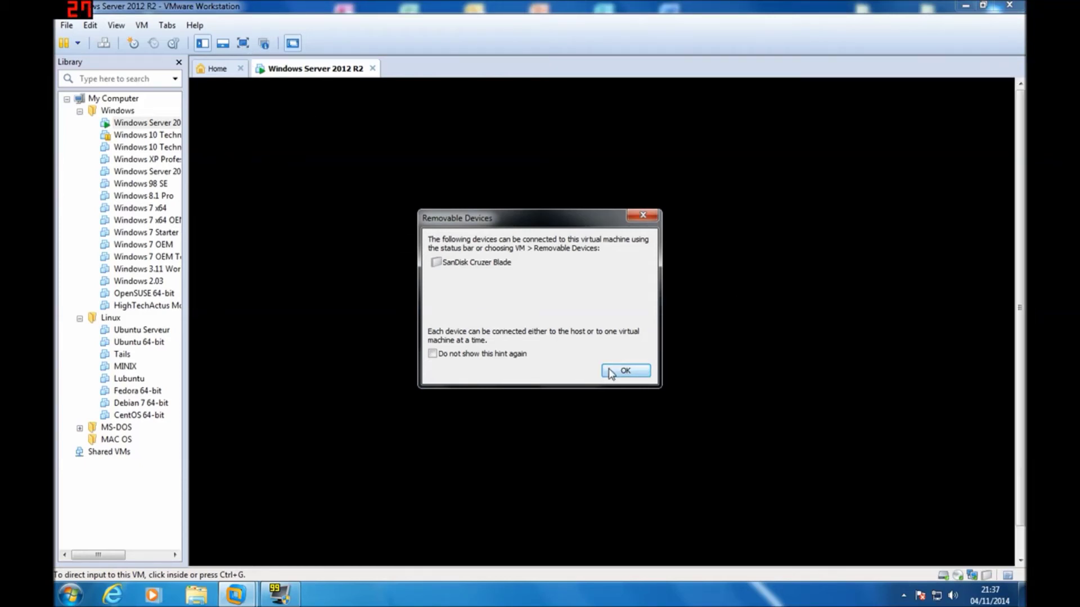
{"action": "left_click", "coordinate": [624, 371]}
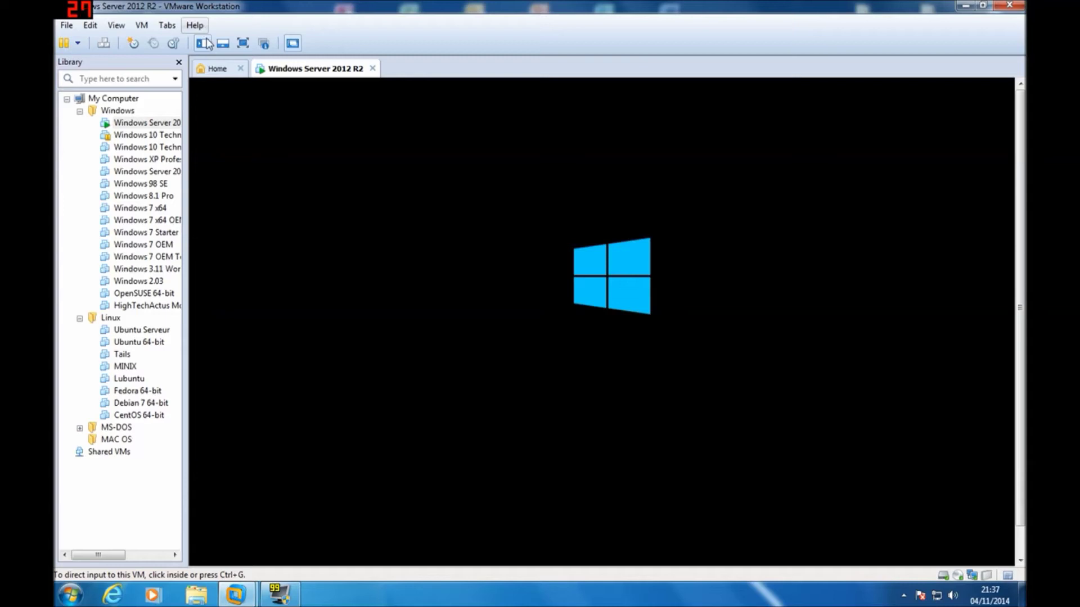
{"action": "left_click", "coordinate": [79, 318]}
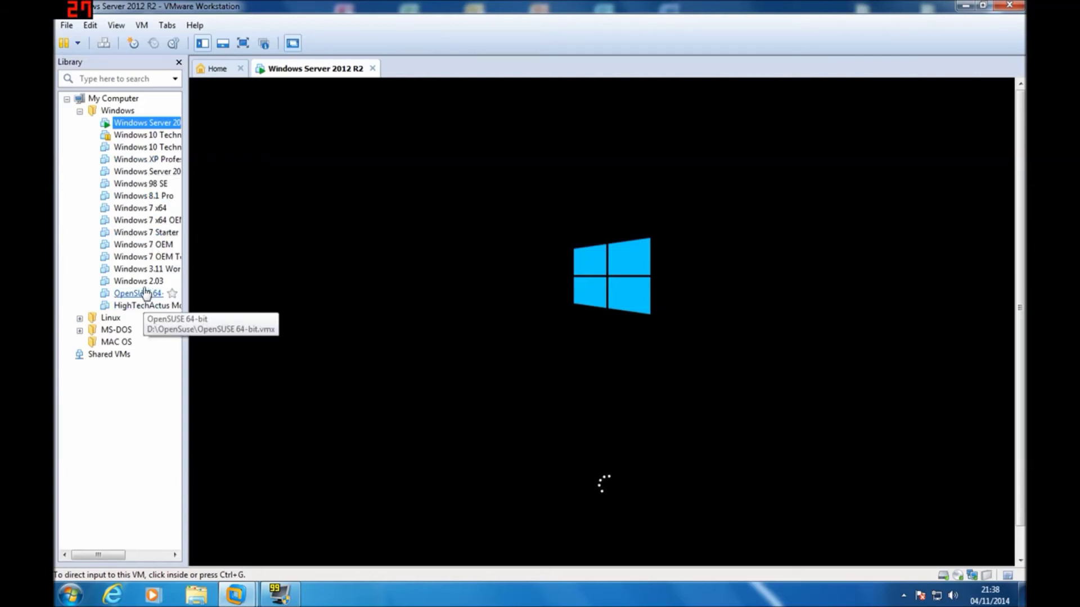
{"action": "left_click", "coordinate": [144, 172]}
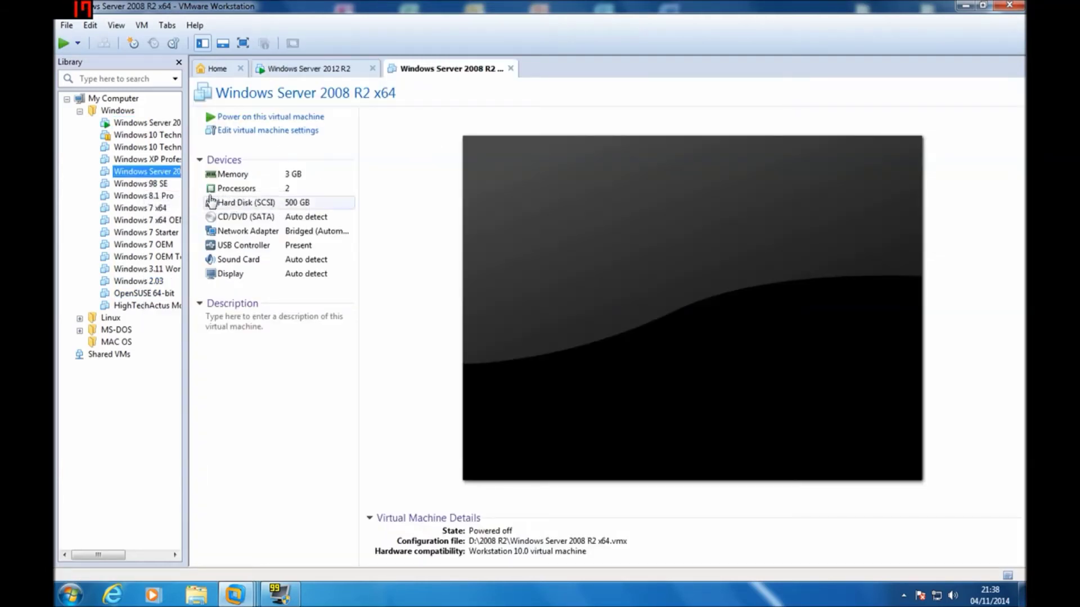
Step: Power on Windows Server 2008 R2 x64 and disable the removable-devices hint
{"action": "left_click", "coordinate": [231, 116]}
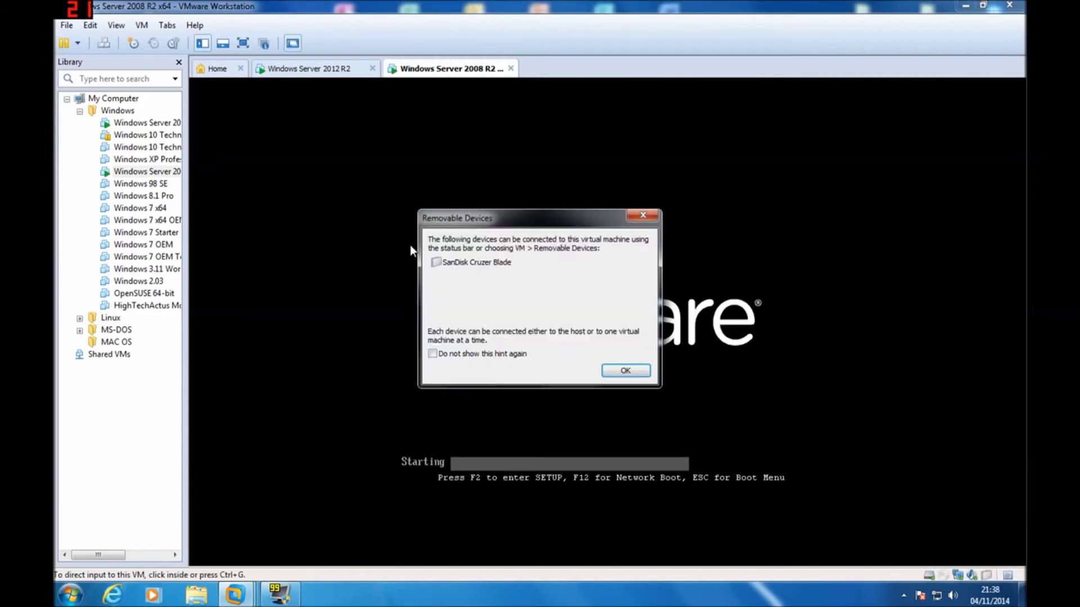
{"action": "left_click", "coordinate": [506, 354]}
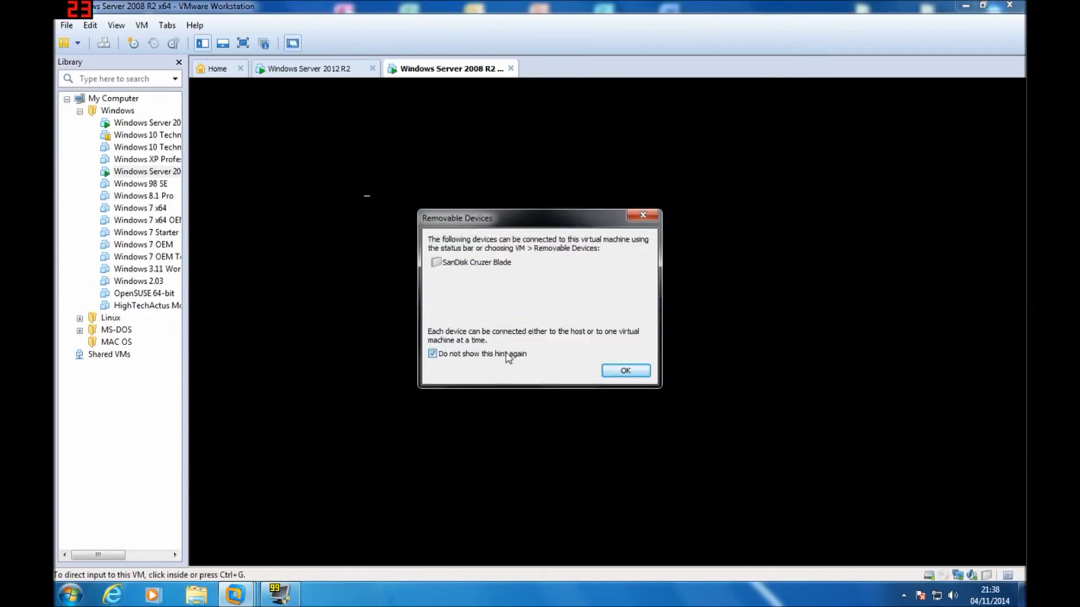
{"action": "left_click", "coordinate": [623, 371]}
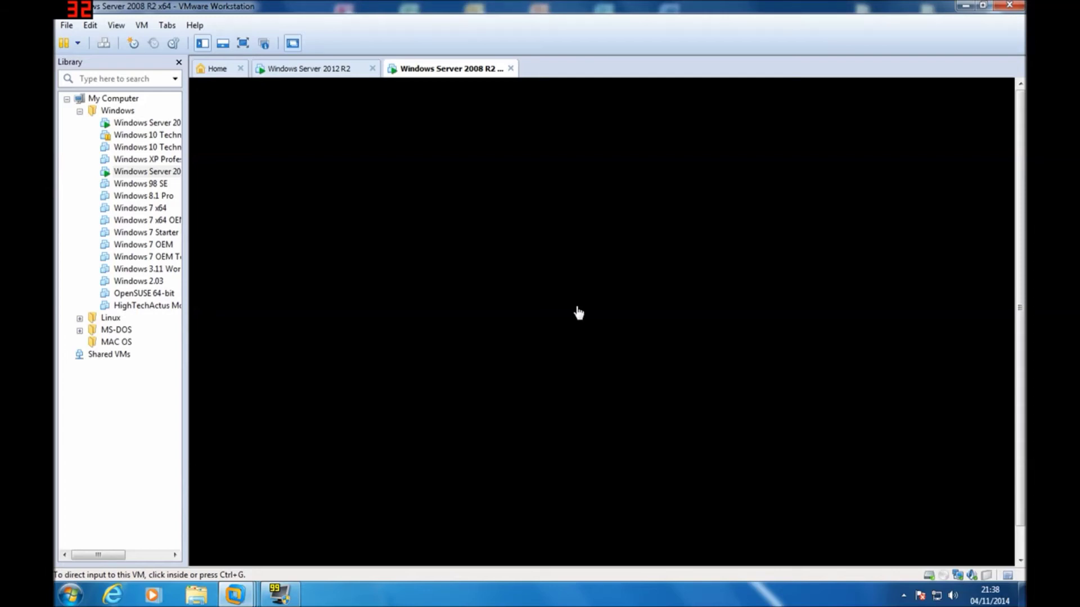
Step: Check the 2012 R2 console, return to the 2008 R2 tab, and open the host Task Manager
{"action": "left_click", "coordinate": [298, 72]}
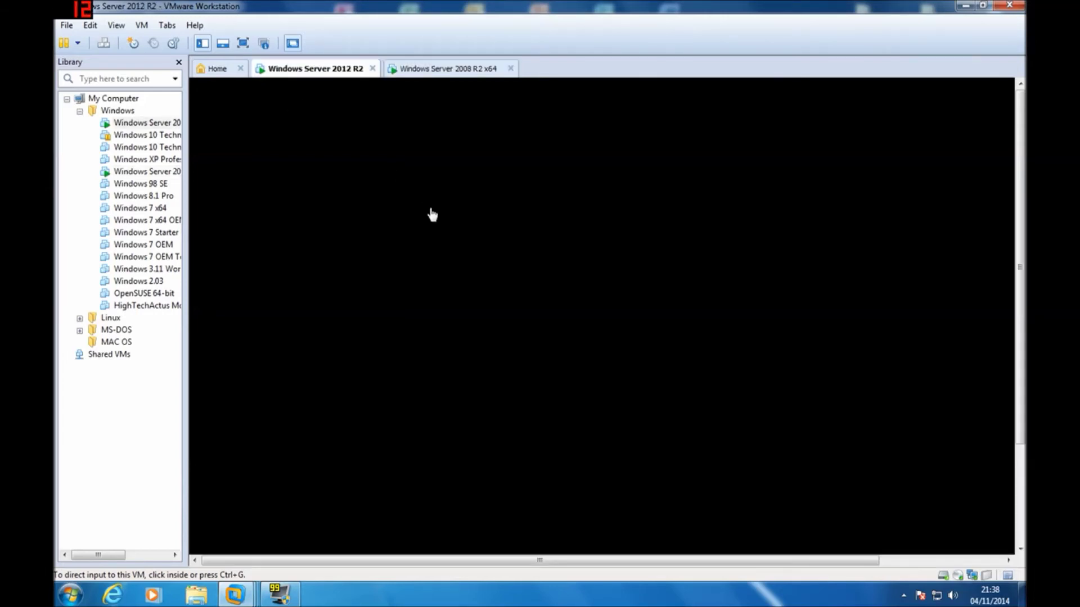
{"action": "left_click", "coordinate": [436, 176]}
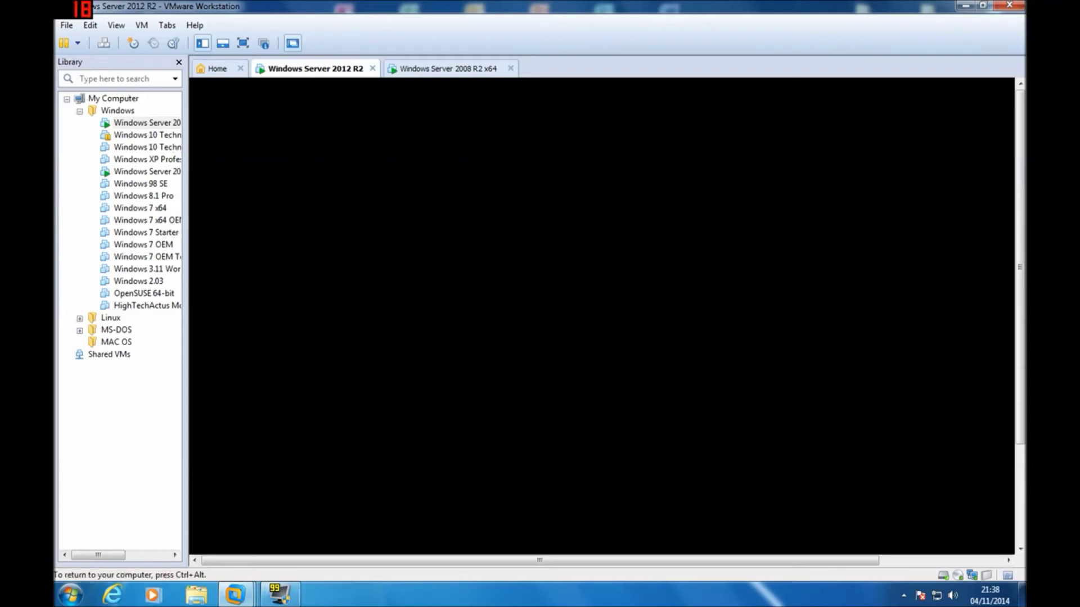
{"action": "key", "text": "ctrl+alt"}
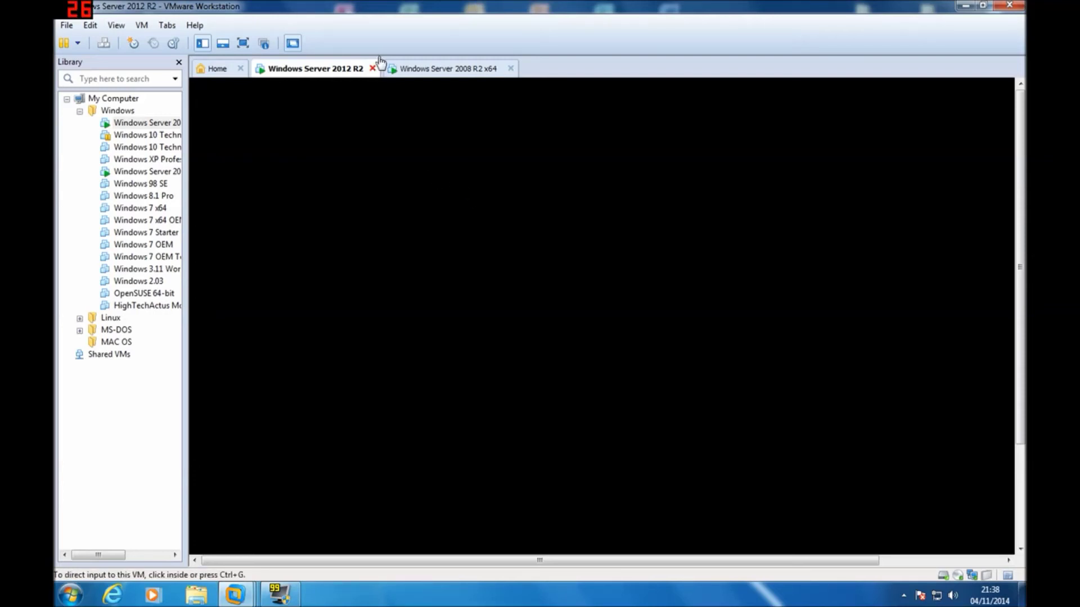
{"action": "left_click", "coordinate": [415, 79]}
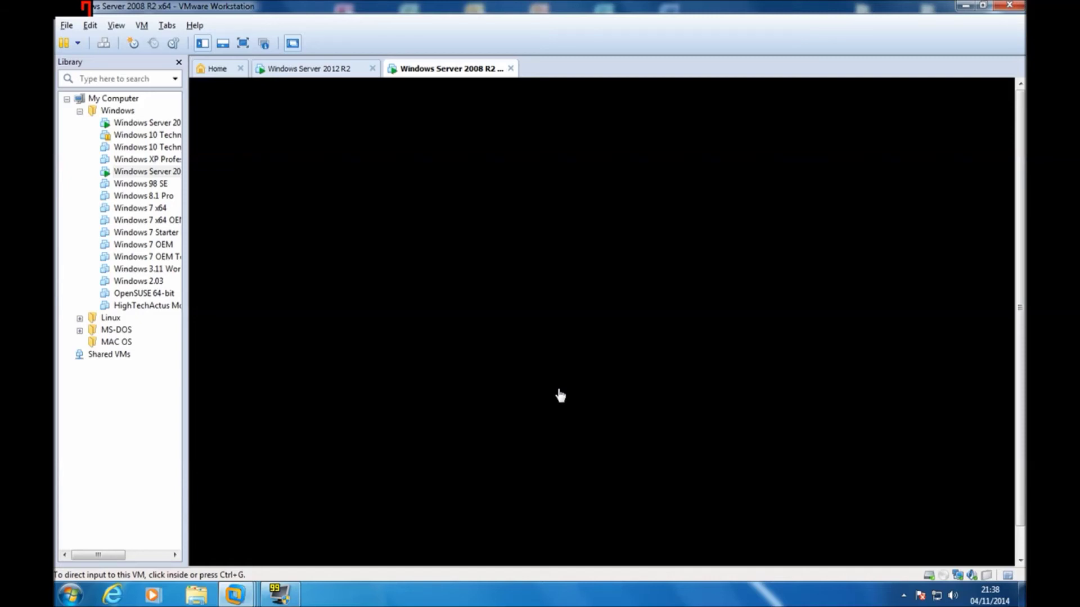
{"action": "key", "text": "ctrl+shift+Escape"}
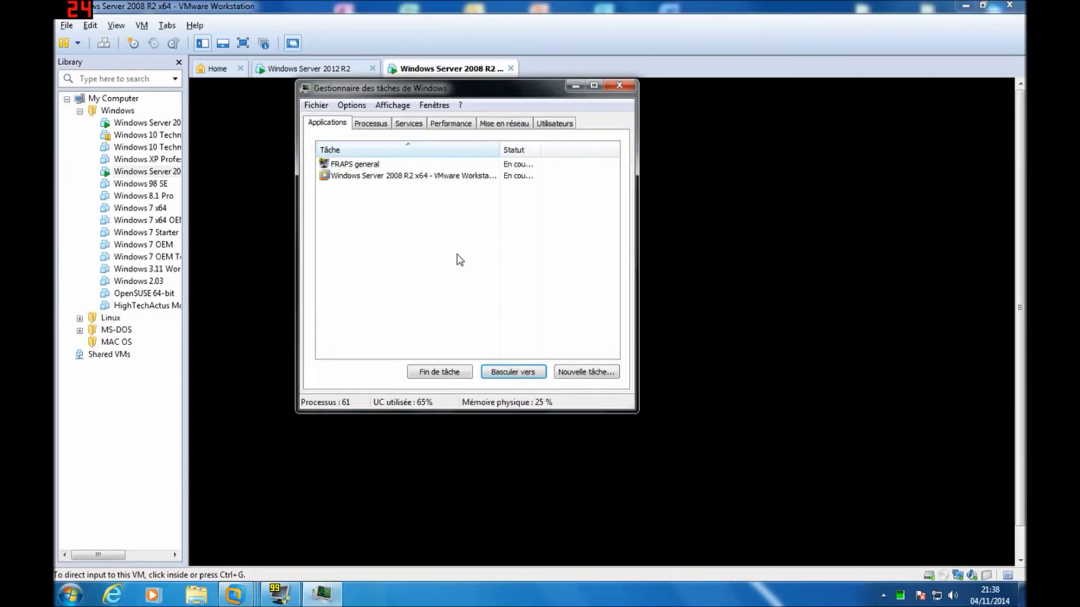
Step: View Task Manager's CPU and memory graphs, then briefly show the 2012 R2 console full screen
{"action": "left_click", "coordinate": [455, 123]}
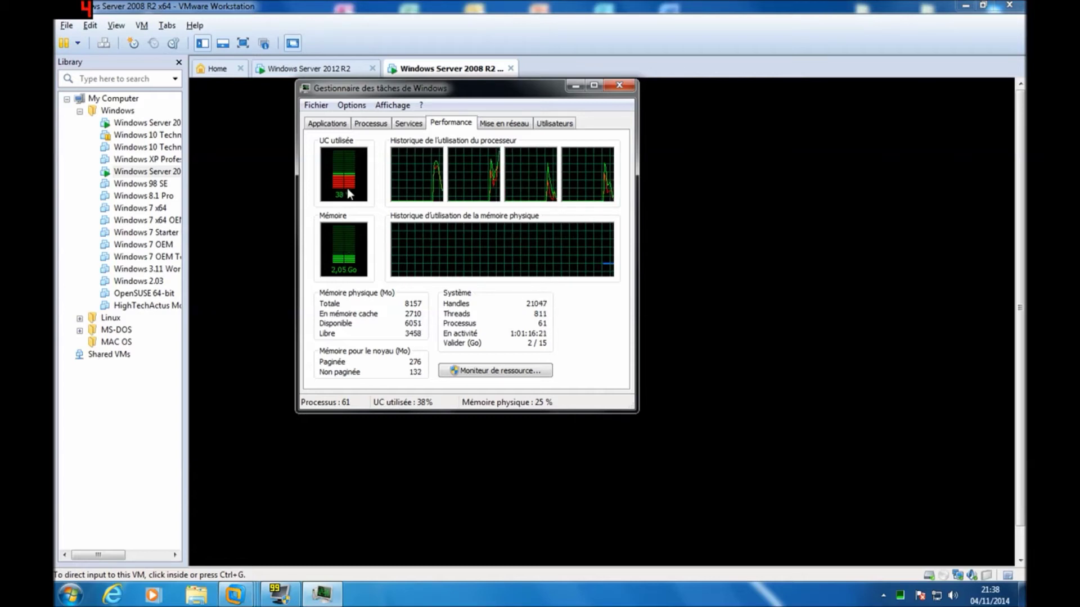
{"action": "left_click_drag", "start_coordinate": [388, 92], "coordinate": [533, 222]}
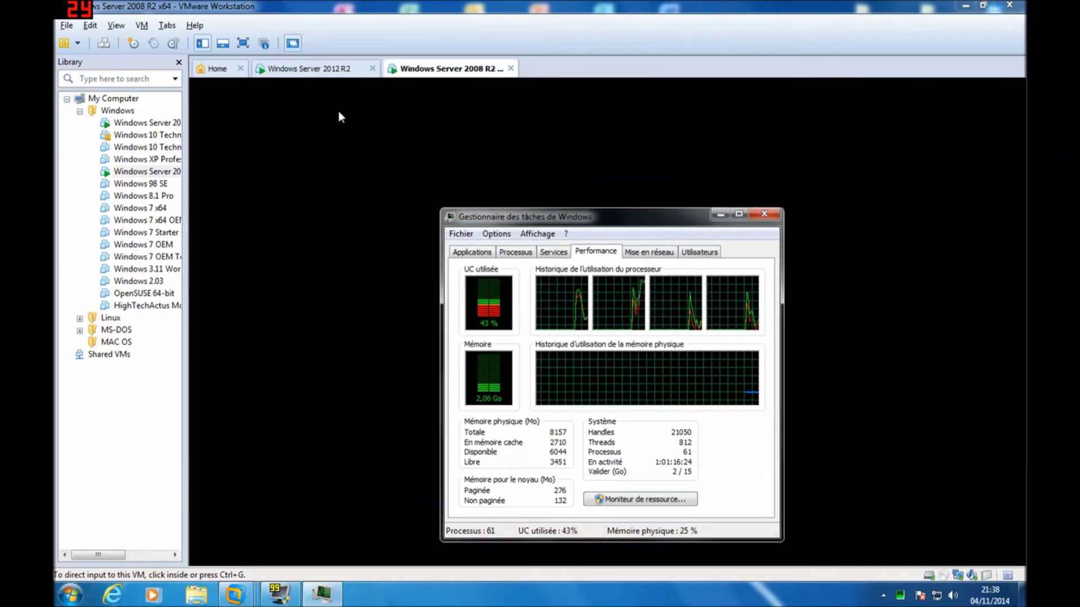
{"action": "left_click", "coordinate": [309, 69]}
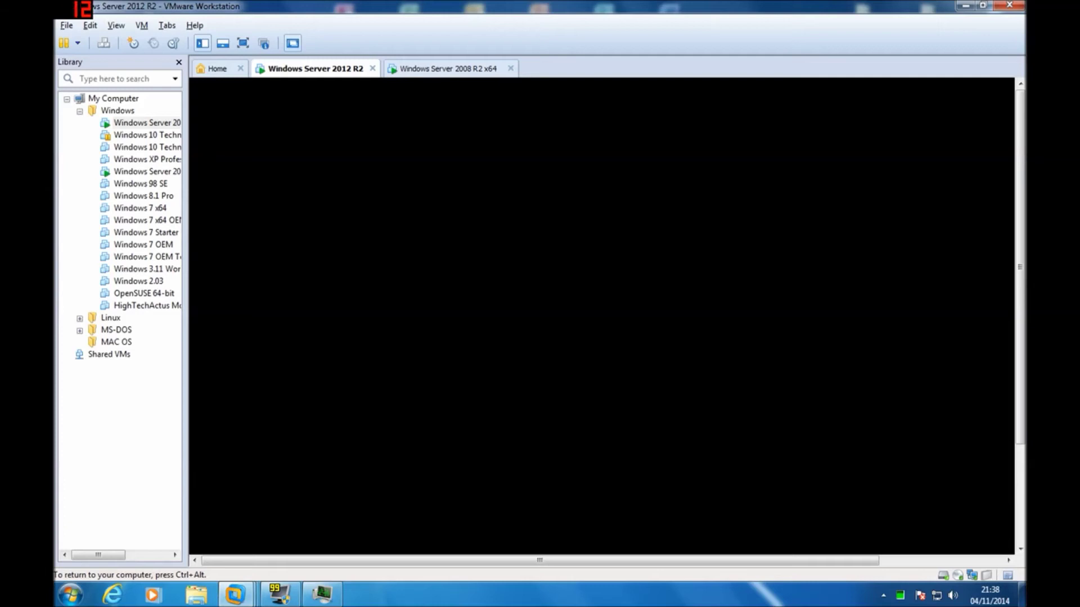
{"action": "key", "text": "ctrl+alt"}
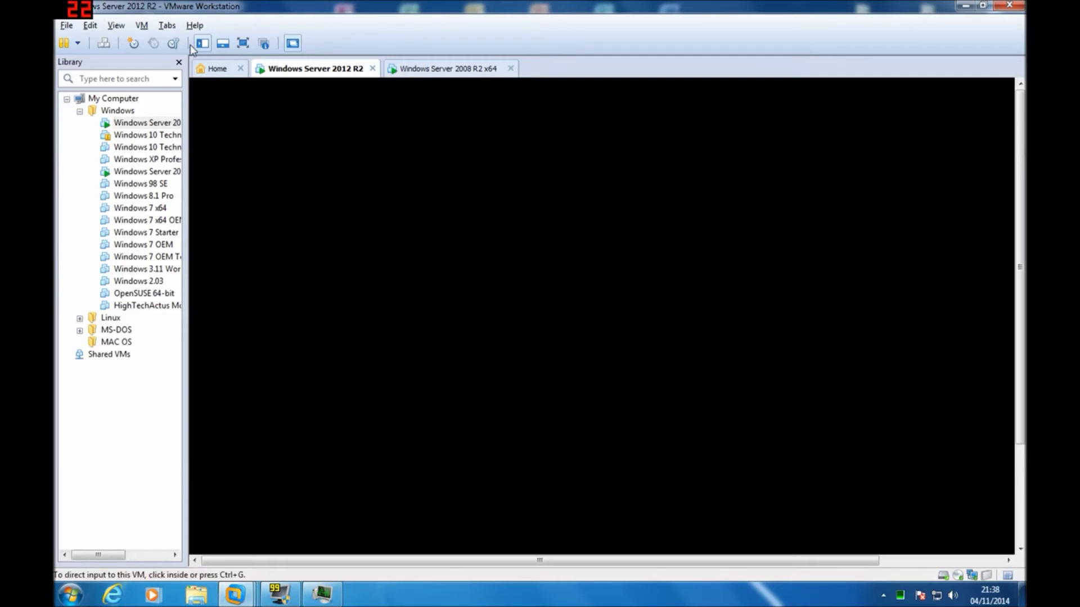
{"action": "left_click", "coordinate": [243, 44]}
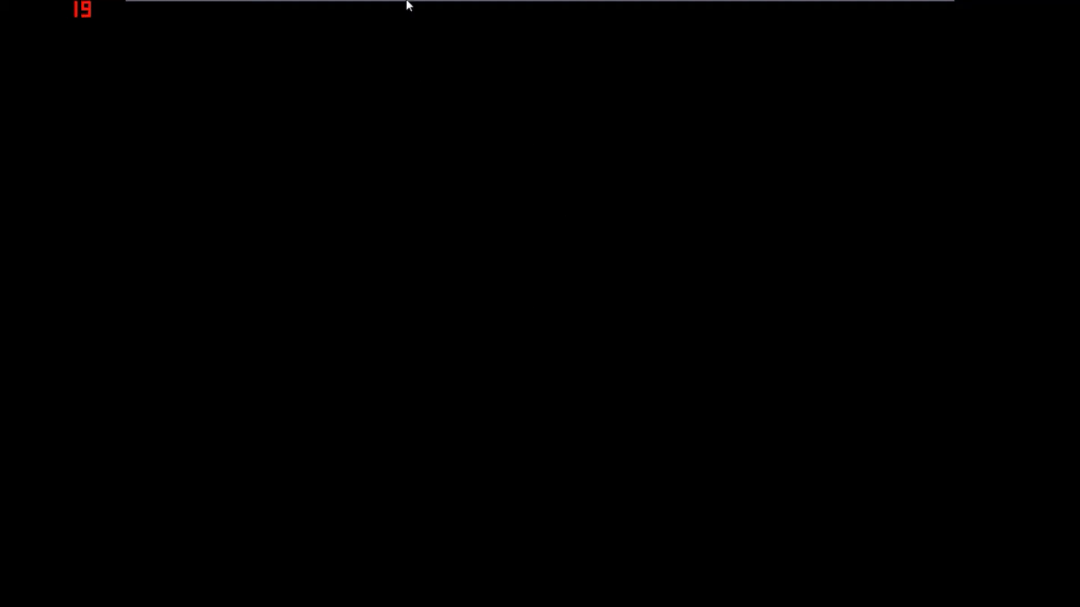
{"action": "mouse_move", "coordinate": [406, 1]}
{"action": "left_click", "coordinate": [499, 28]}
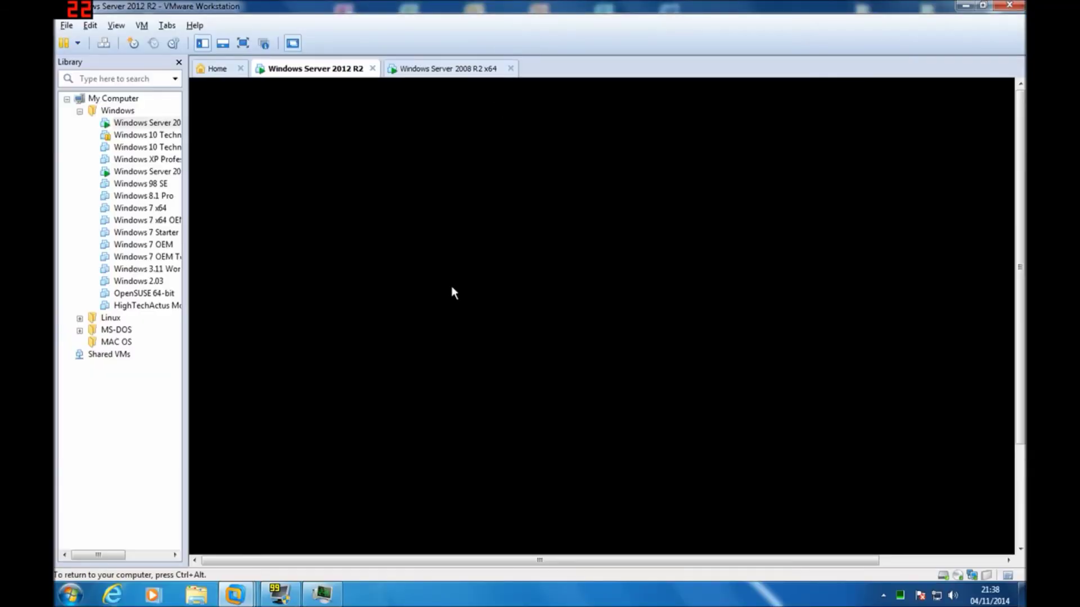
Step: Minimize Task Manager, glance at the 2008 R2 tab, and return to Windows Server 2012 R2
{"action": "left_click", "coordinate": [324, 600]}
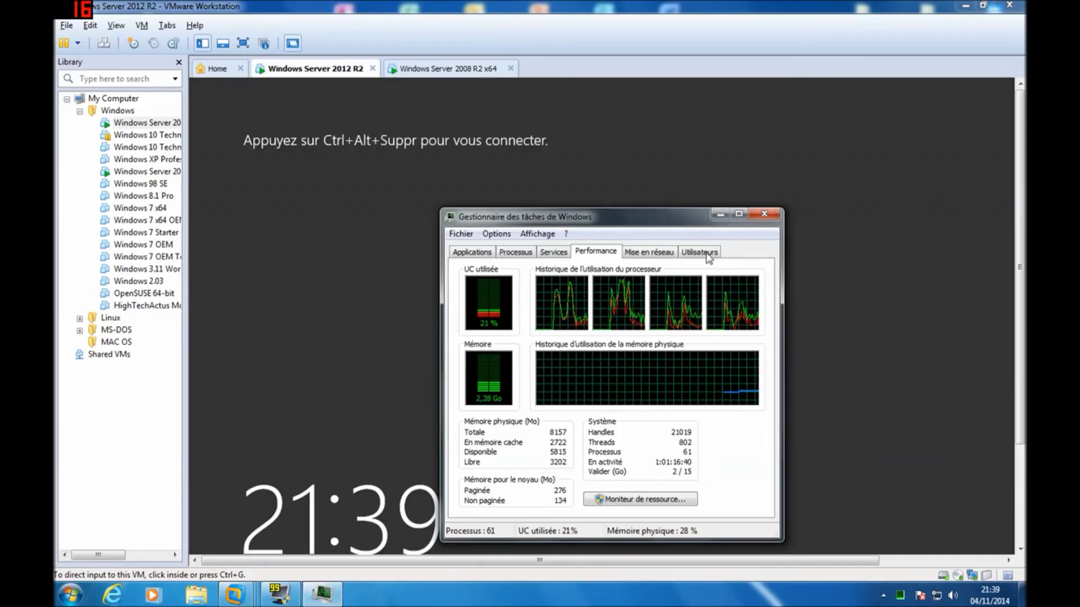
{"action": "left_click", "coordinate": [717, 218]}
{"action": "left_click", "coordinate": [423, 70]}
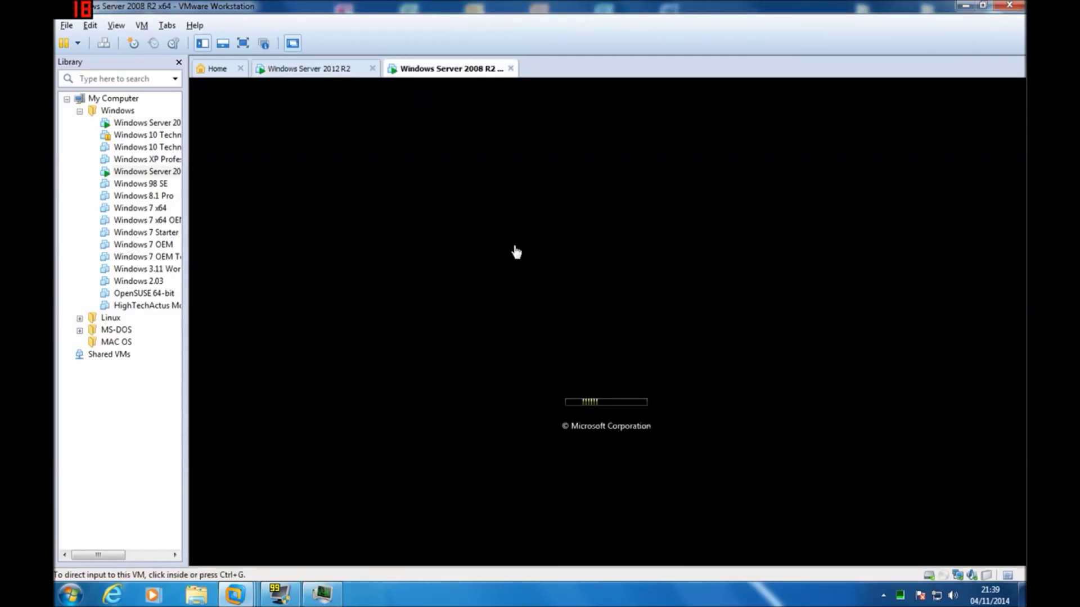
{"action": "left_click", "coordinate": [315, 72]}
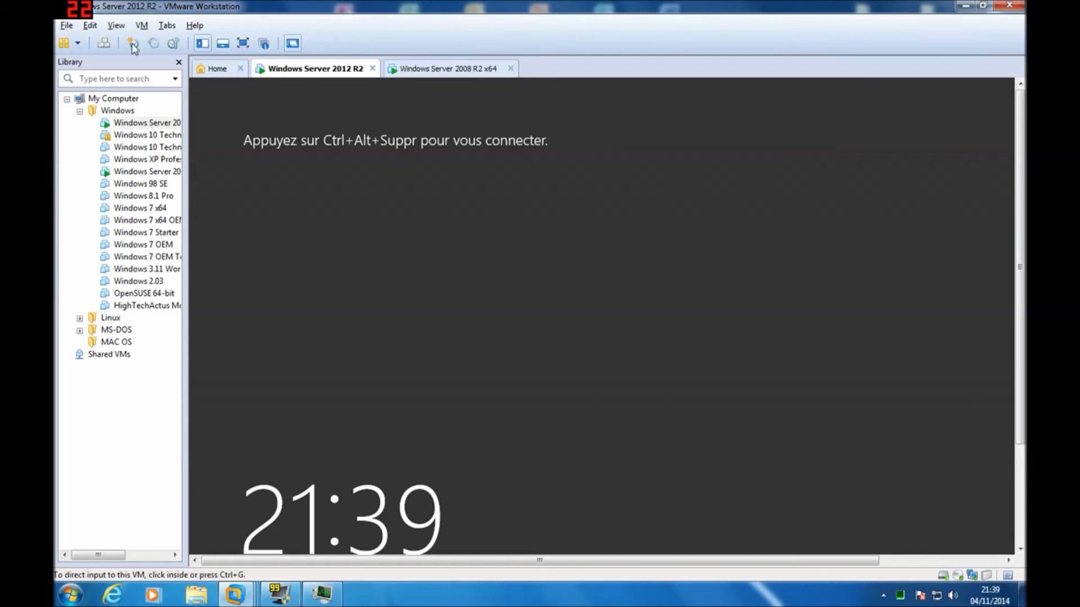
Step: Send Ctrl+Alt+Del via the VM menu and enter the Administrateur password to sign in
{"action": "left_click", "coordinate": [142, 26]}
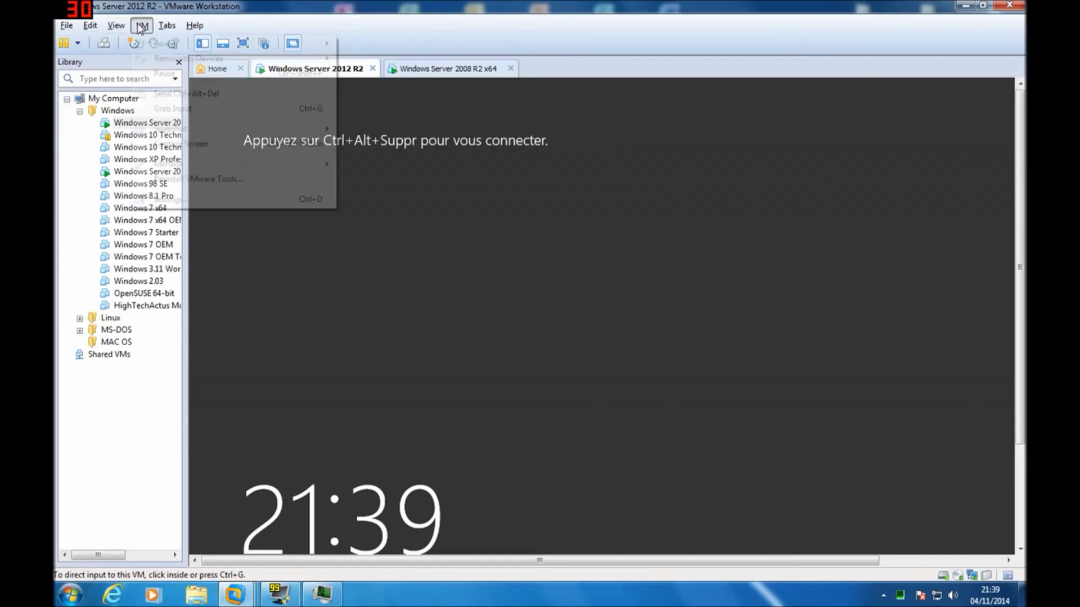
{"action": "left_click", "coordinate": [278, 93]}
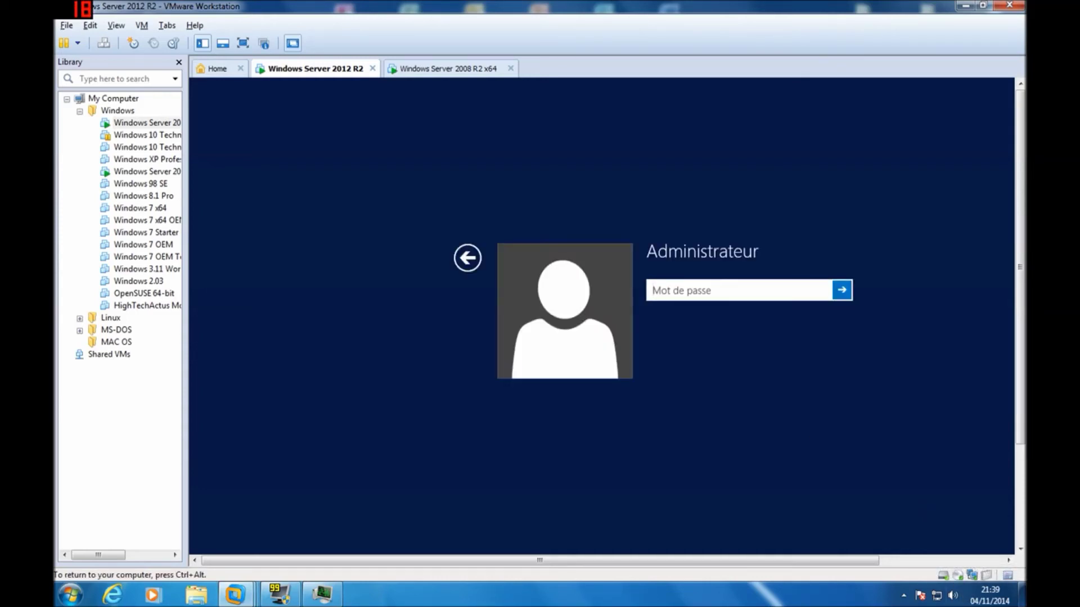
{"action": "type", "text": "**********"}
{"action": "key", "text": "Return"}
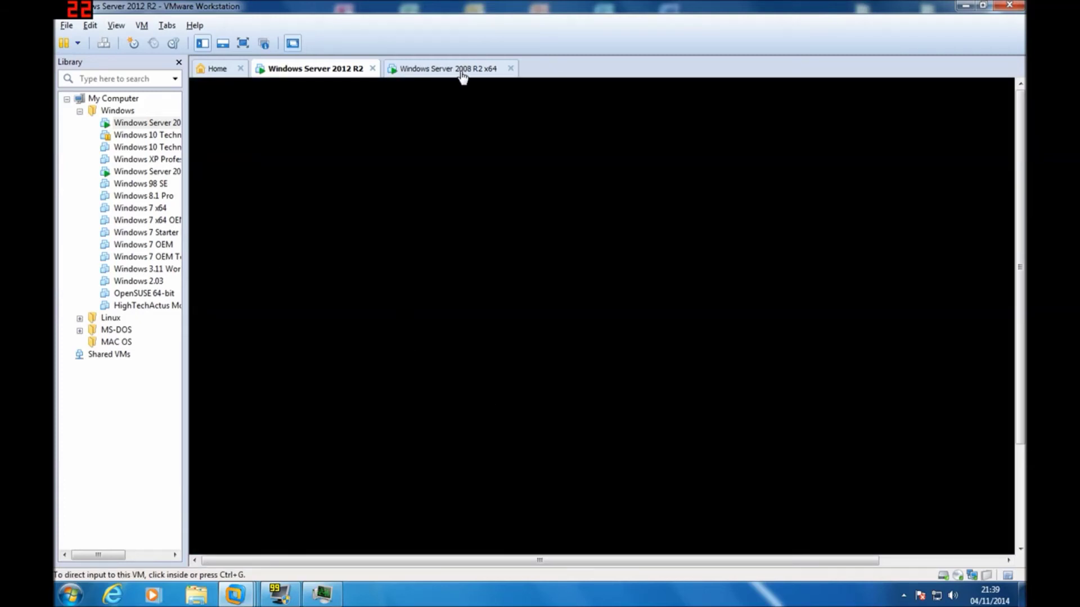
Step: Check the Windows Server 2008 R2 machine, then return to the 2012 R2 machine
{"action": "left_click", "coordinate": [463, 70]}
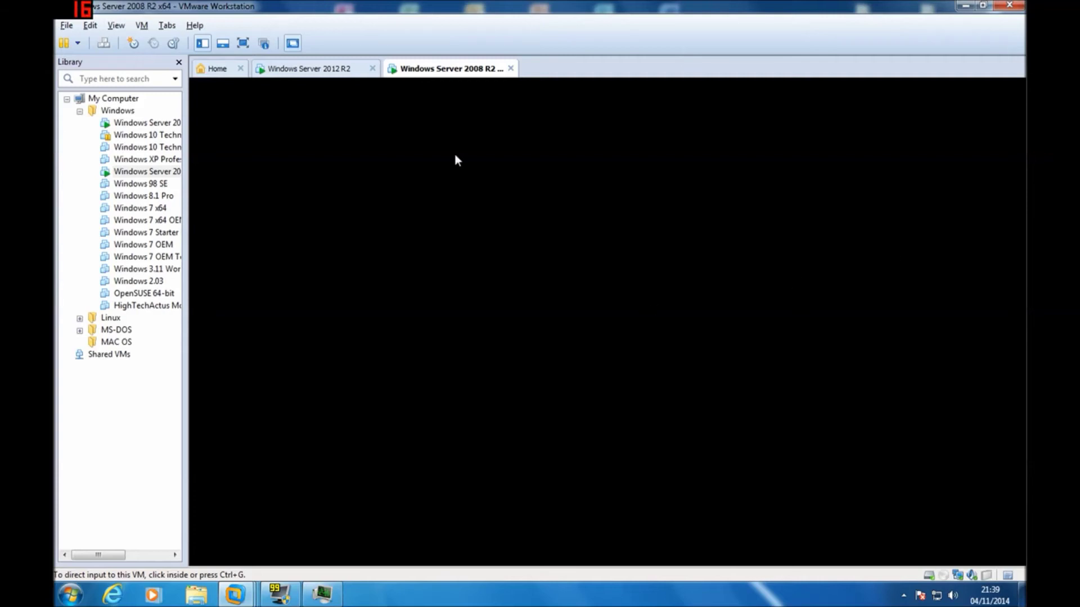
{"action": "left_click", "coordinate": [296, 73]}
{"action": "left_click", "coordinate": [300, 90]}
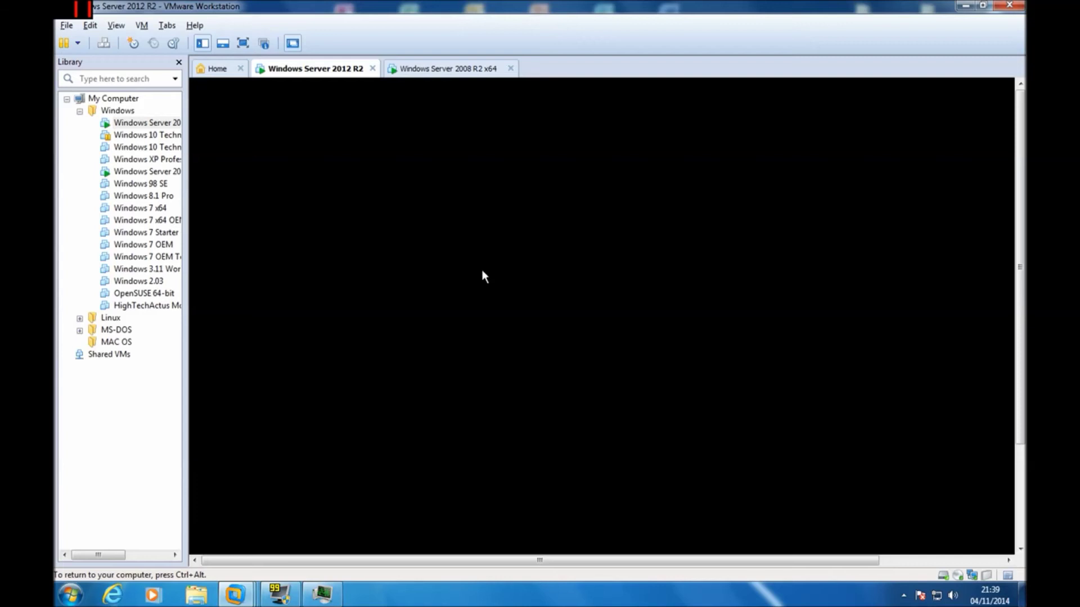
{"action": "key", "text": "ctrl+alt"}
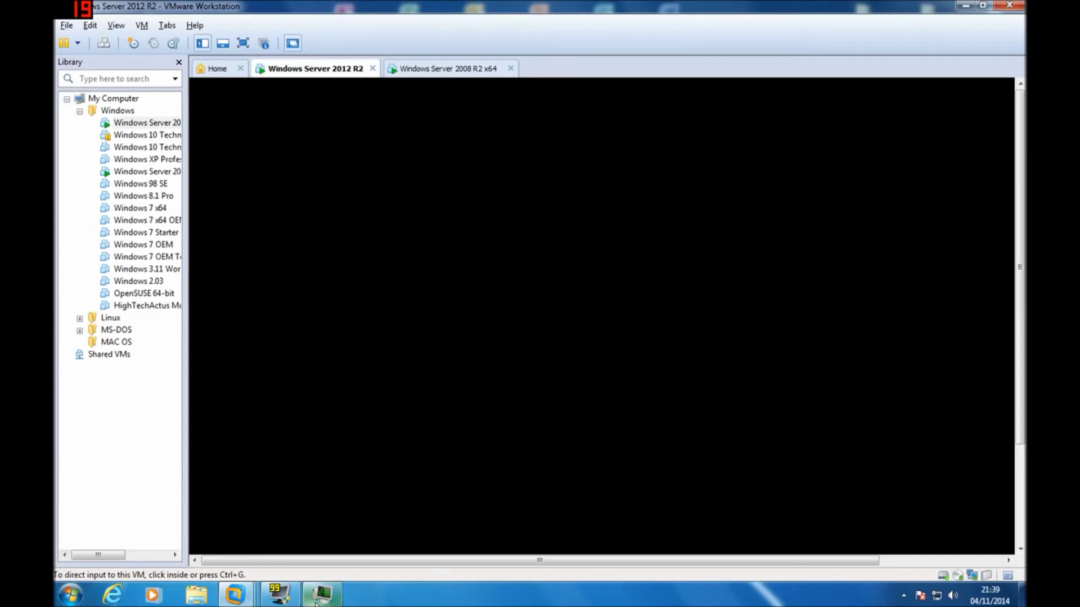
Step: Restore the host performance monitor window, move it up and left, then minimise it
{"action": "left_click", "coordinate": [318, 601]}
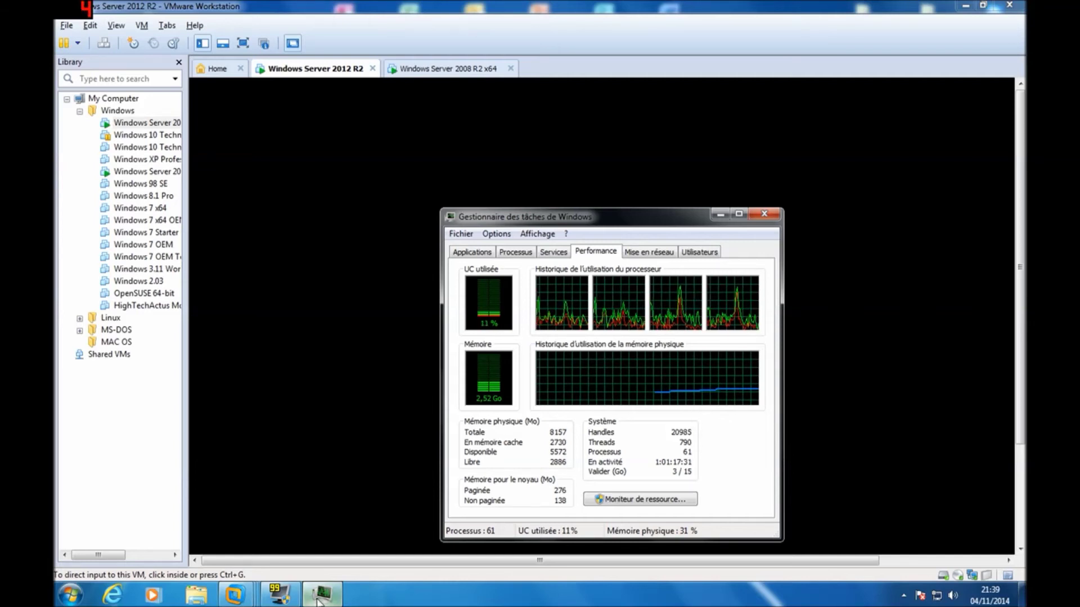
{"action": "left_click_drag", "start_coordinate": [632, 213], "coordinate": [595, 130]}
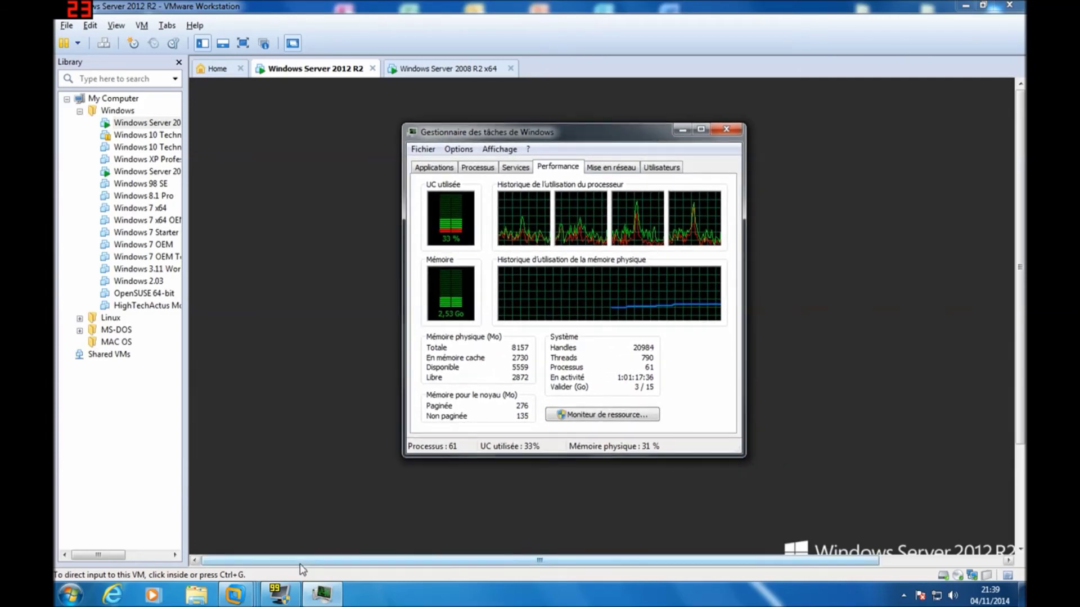
{"action": "left_click", "coordinate": [320, 594]}
Step: Look in on the 2008 R2 machine again, then switch back to Windows Server 2012 R2
{"action": "left_click", "coordinate": [453, 71]}
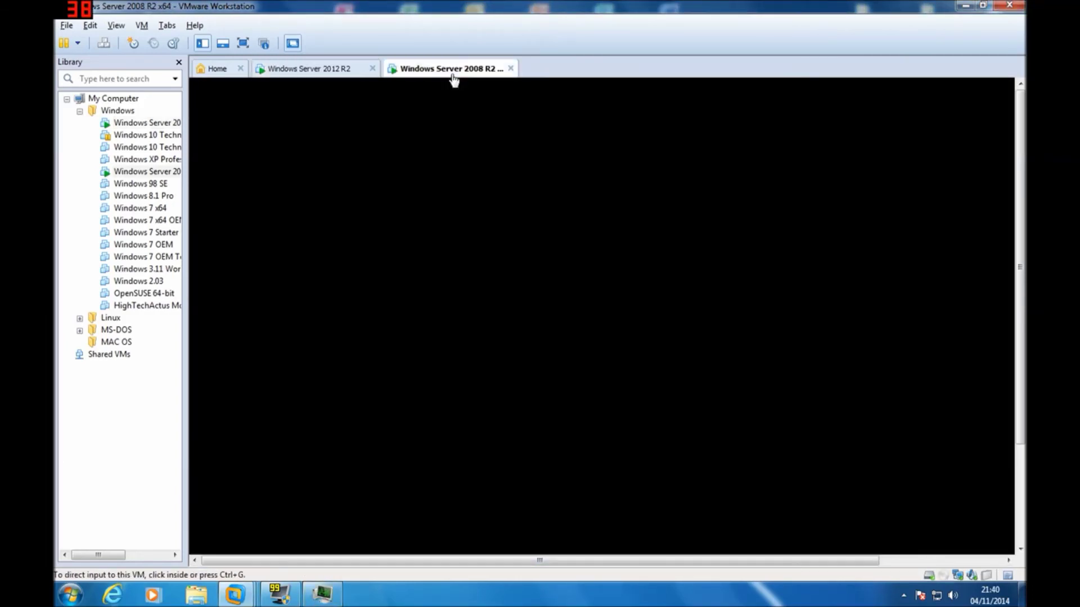
{"action": "left_click_drag", "start_coordinate": [1021, 272], "coordinate": [1005, 446]}
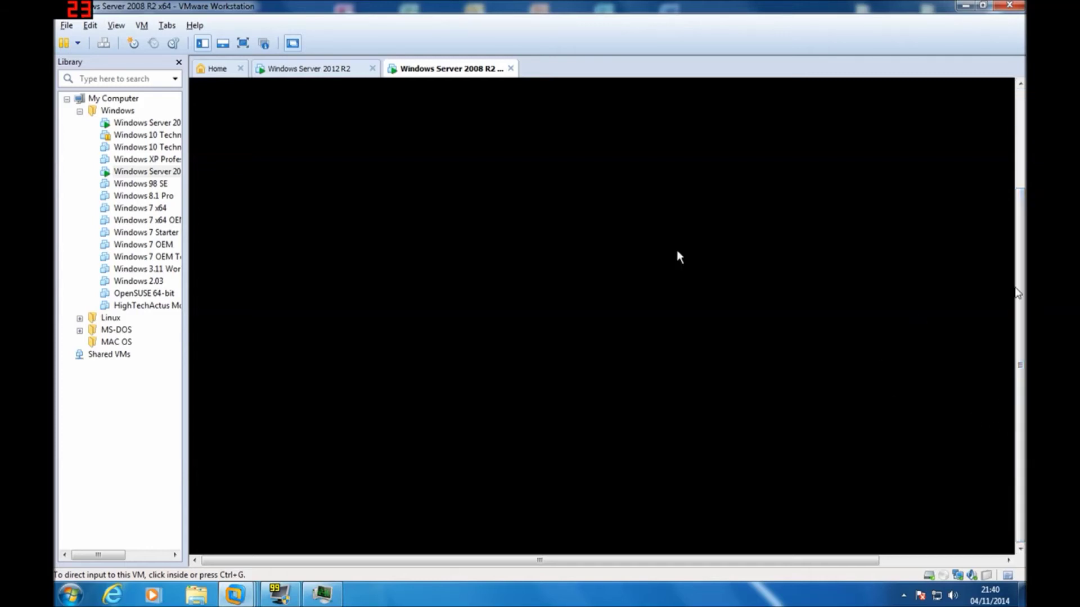
{"action": "left_click", "coordinate": [967, 326]}
{"action": "left_click_drag", "start_coordinate": [1020, 352], "coordinate": [976, 176]}
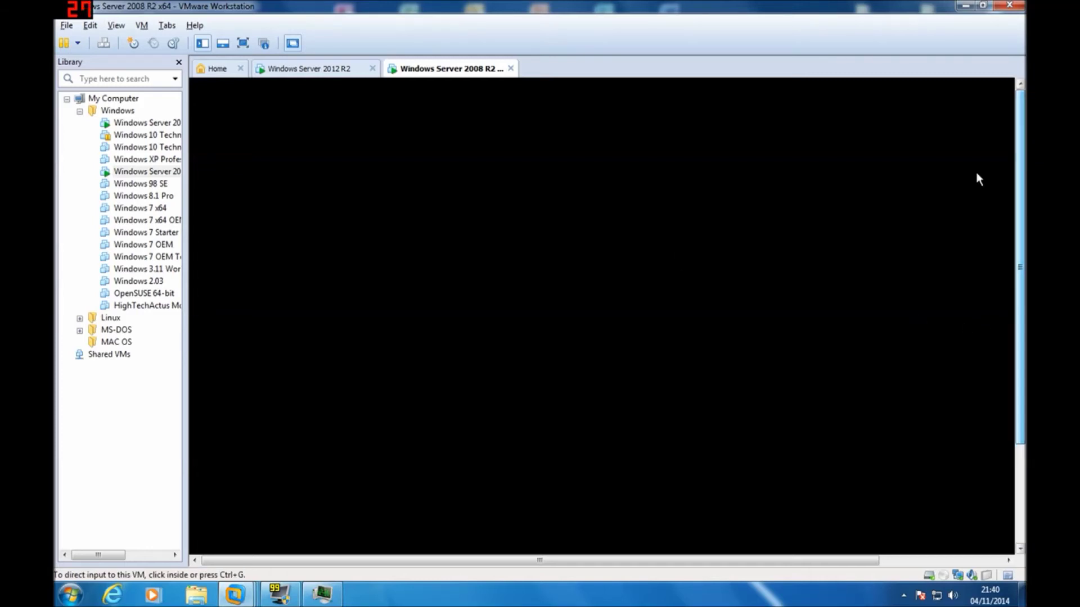
{"action": "left_click", "coordinate": [762, 290]}
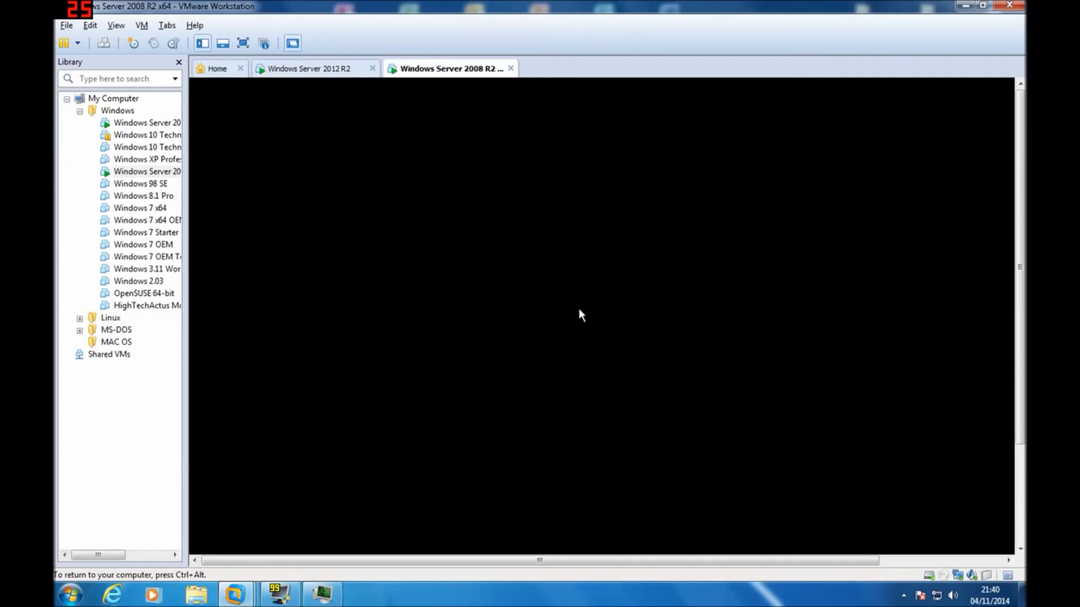
{"action": "key", "text": "ctrl+alt"}
{"action": "left_click", "coordinate": [331, 69]}
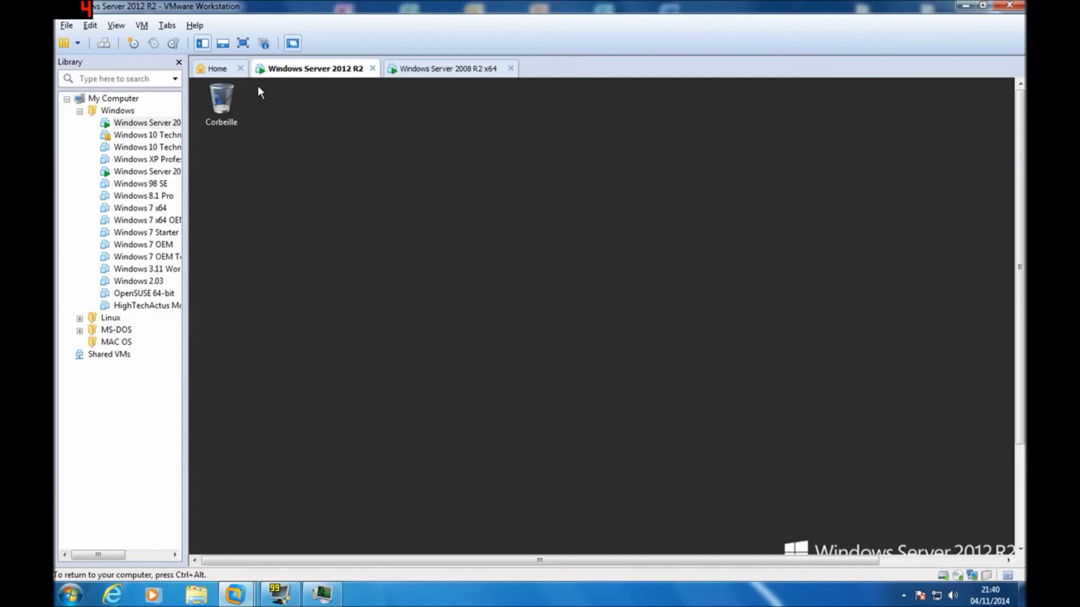
{"action": "left_click", "coordinate": [243, 43]}
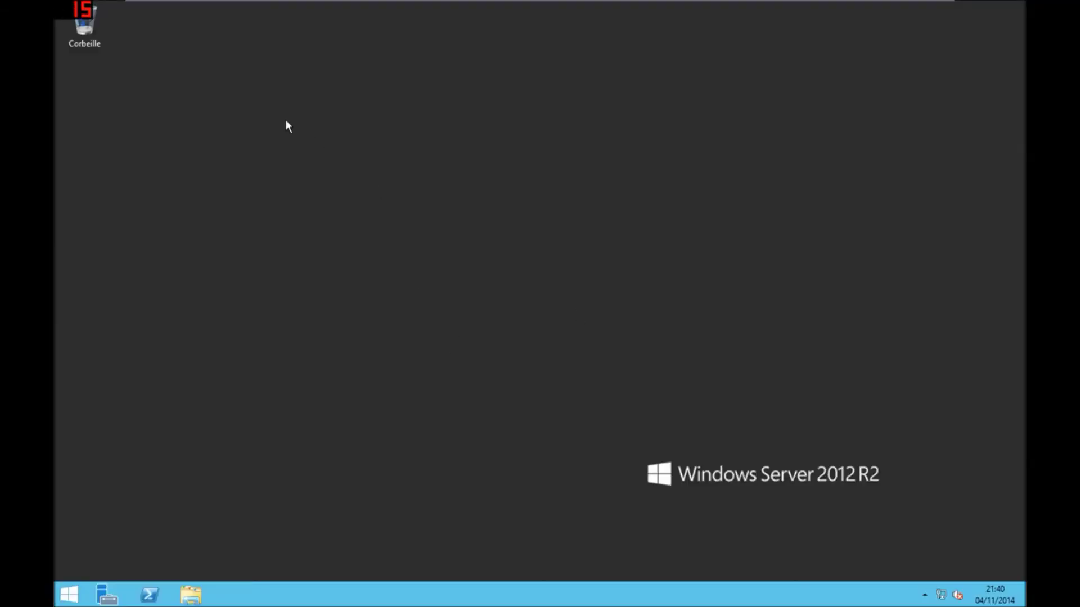
{"action": "mouse_move", "coordinate": [305, 6]}
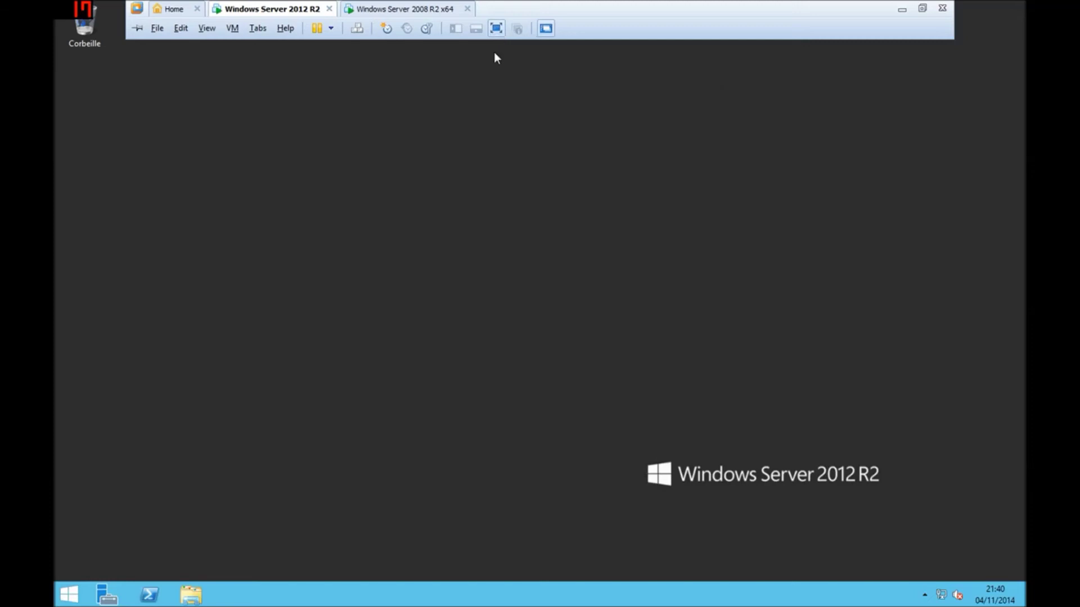
{"action": "left_click", "coordinate": [499, 29]}
{"action": "key", "text": "ctrl+shift+Escape"}
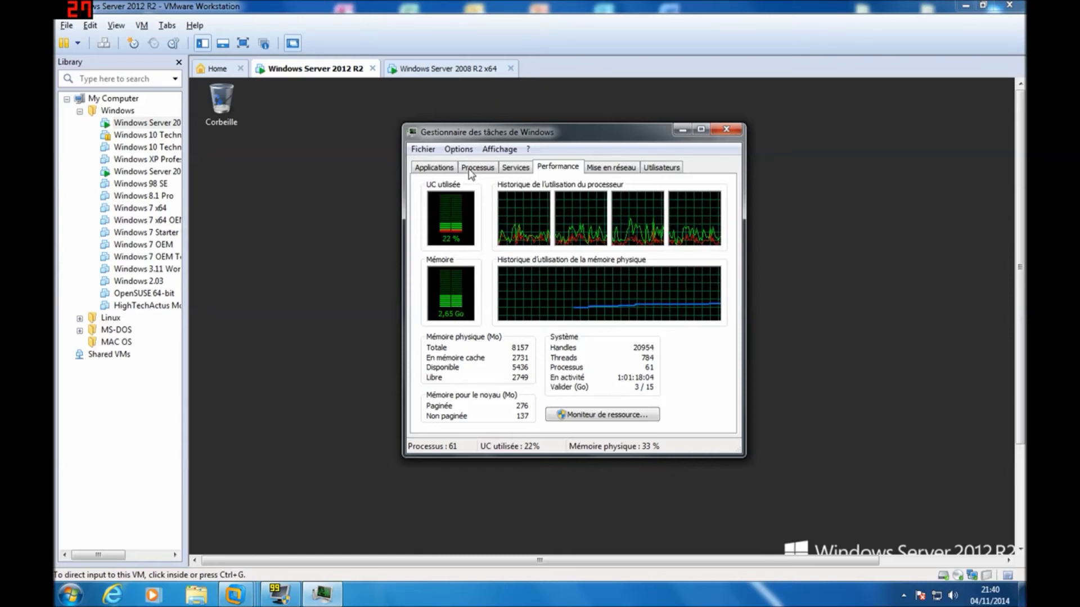
{"action": "left_click", "coordinate": [680, 130]}
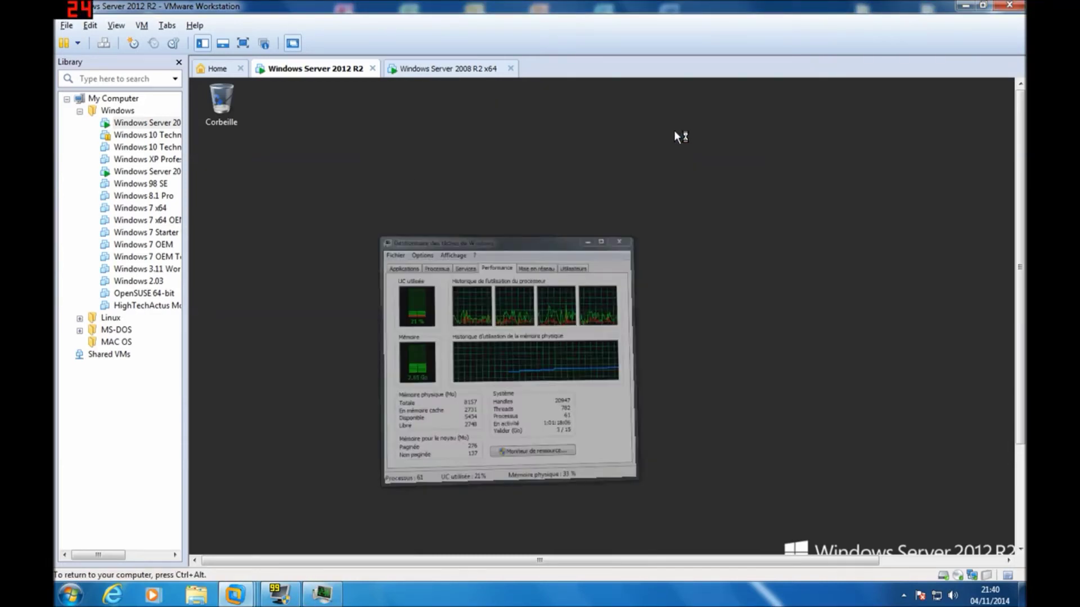
{"action": "left_click", "coordinate": [432, 76]}
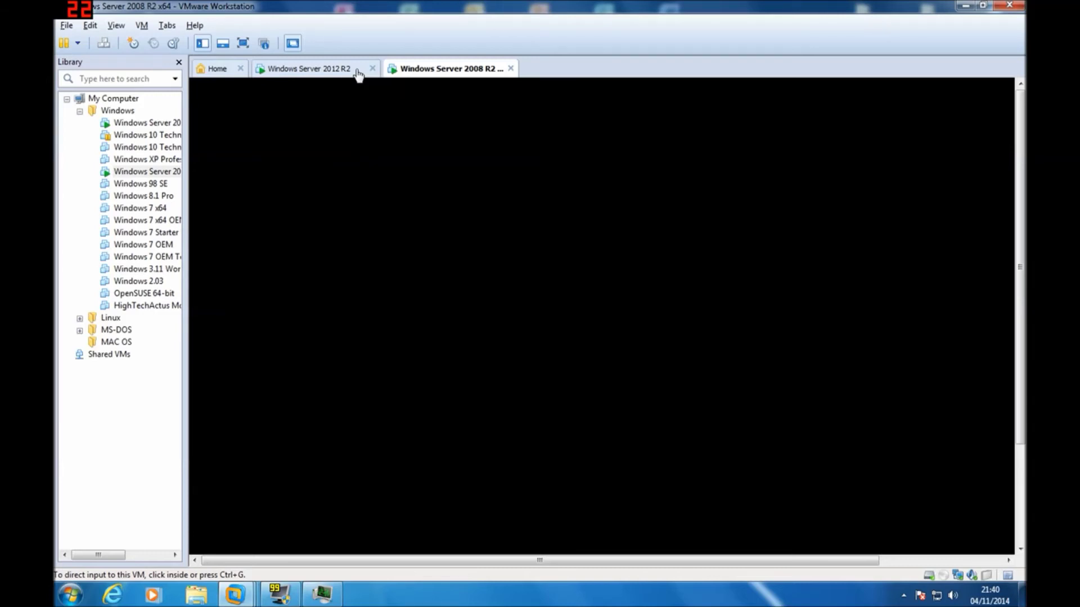
{"action": "left_click", "coordinate": [358, 73]}
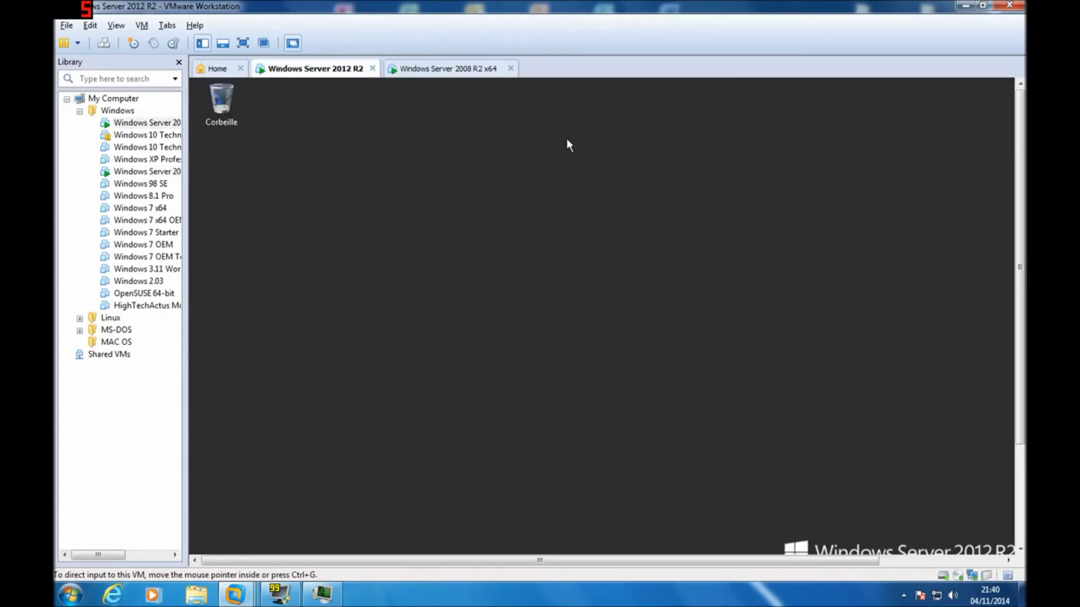
{"action": "left_click", "coordinate": [324, 596]}
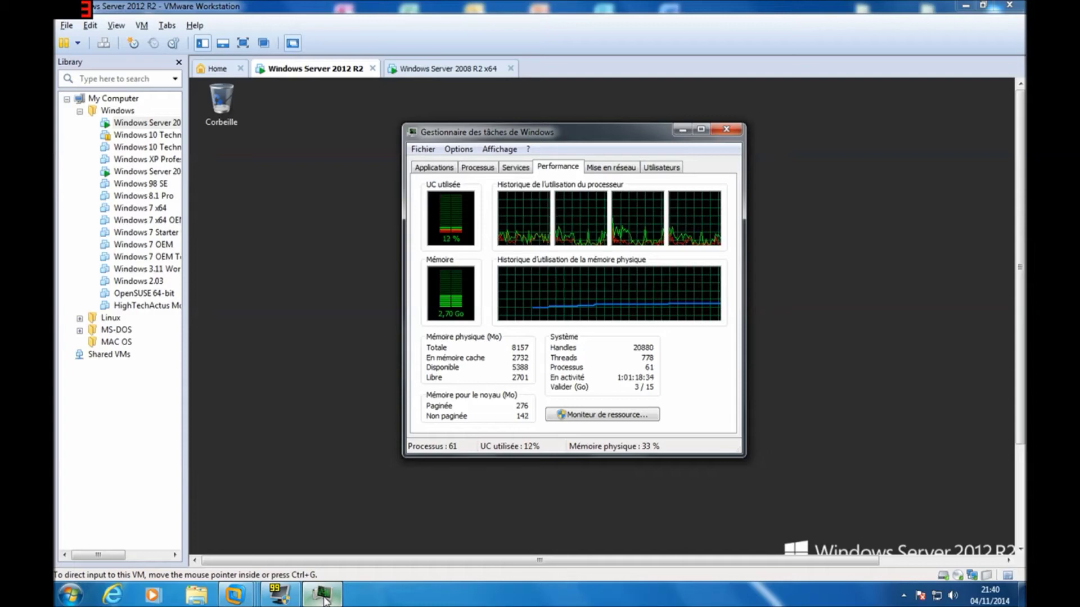
{"action": "left_click", "coordinate": [323, 597]}
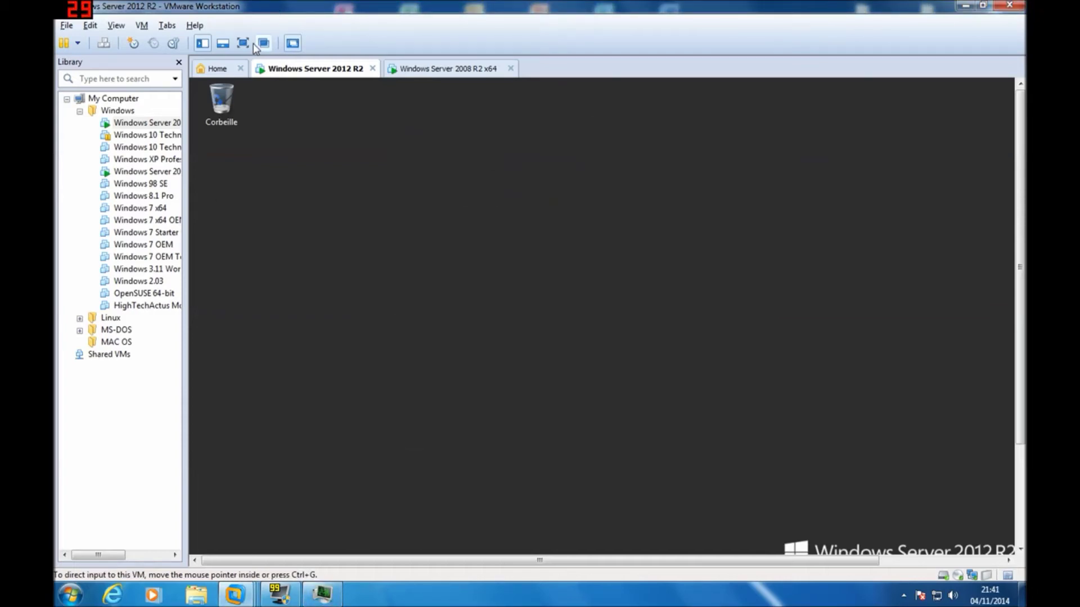
Step: Show the 2012 R2 VM full screen, then return to windowed view with the VM in front
{"action": "left_click", "coordinate": [249, 46]}
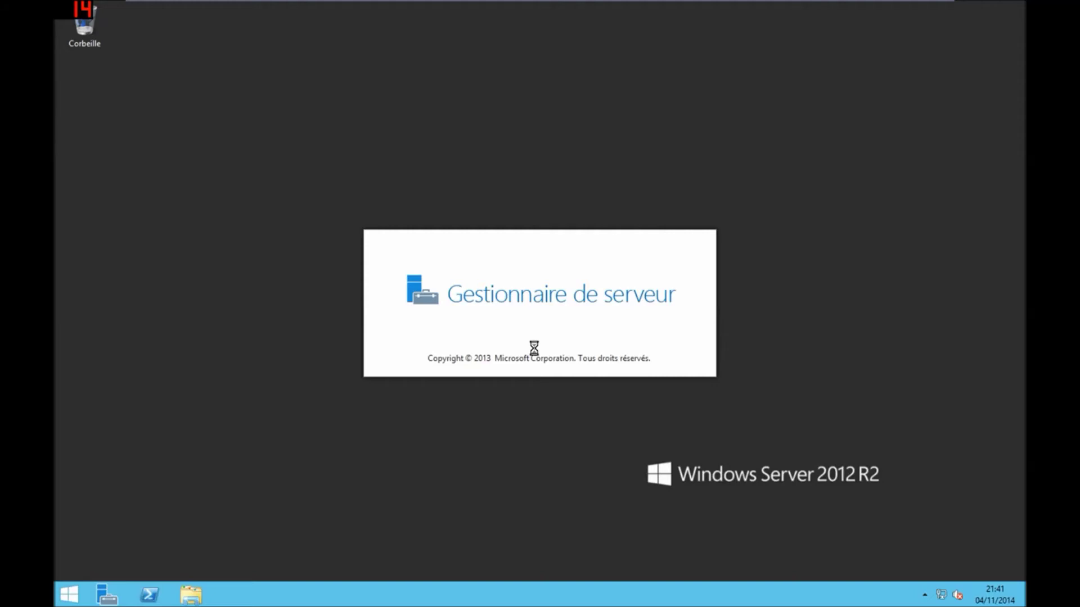
{"action": "mouse_move", "coordinate": [500, 1]}
{"action": "left_click", "coordinate": [496, 29]}
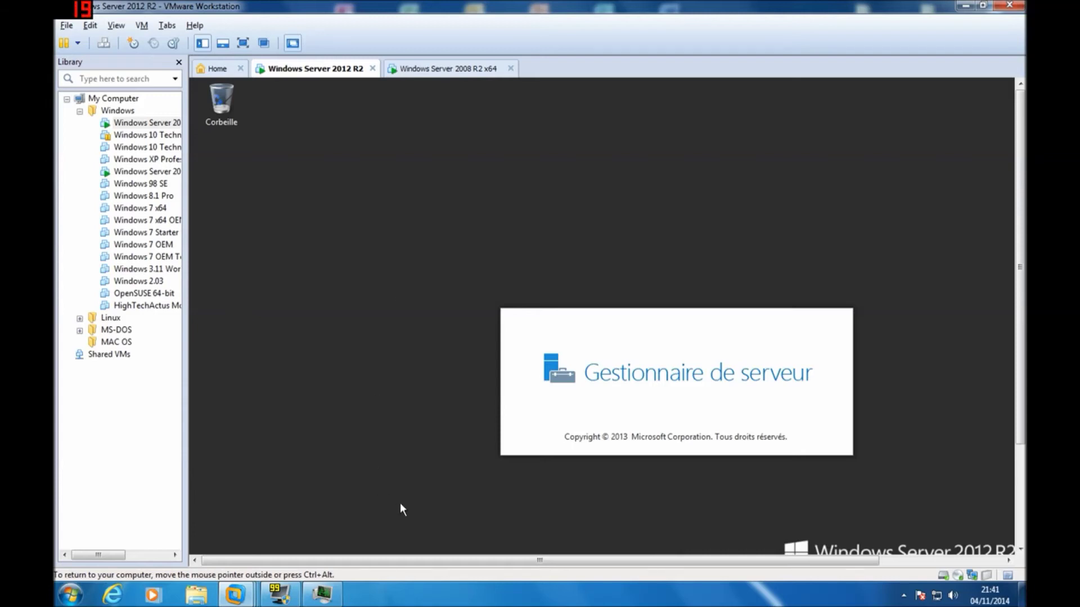
{"action": "left_click", "coordinate": [323, 593]}
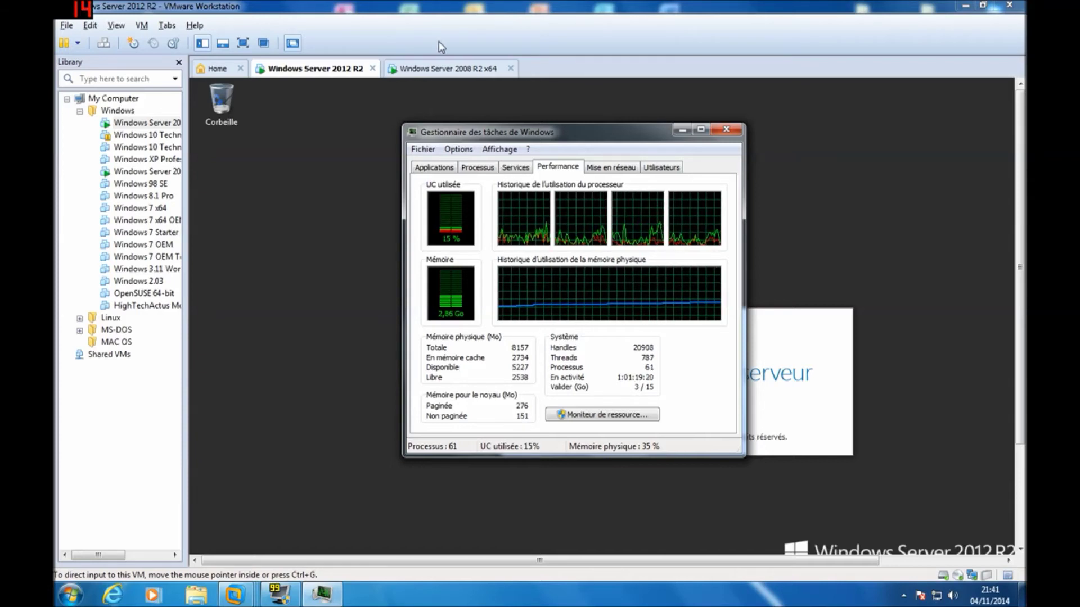
{"action": "left_click", "coordinate": [417, 28]}
Step: Alternate between the 2008 R2 and 2012 R2 tabs, ending on Windows Server 2012 R2
{"action": "left_click", "coordinate": [433, 70]}
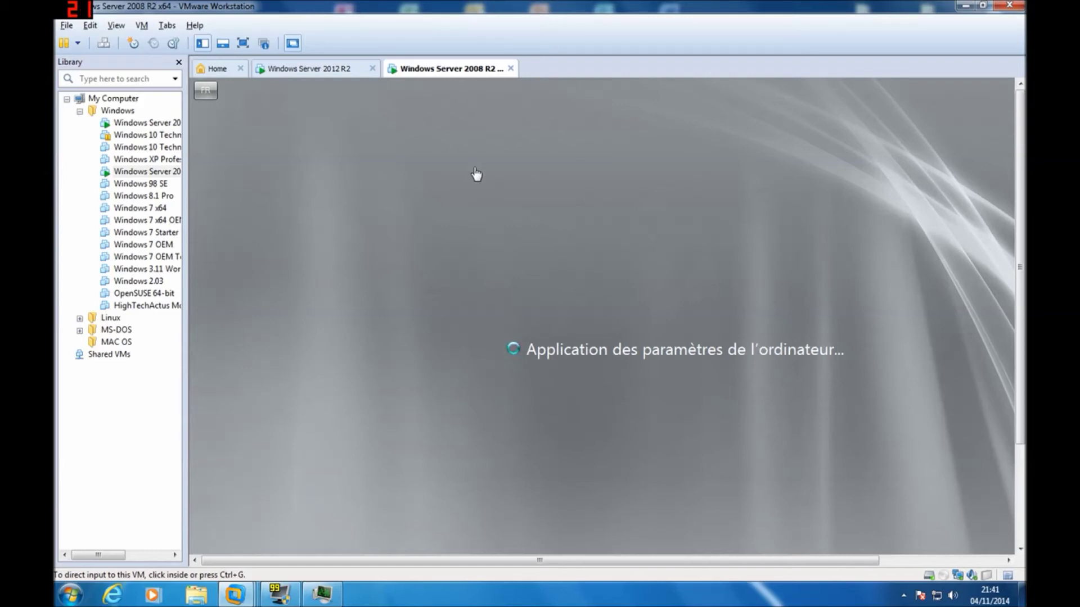
{"action": "left_click", "coordinate": [345, 82]}
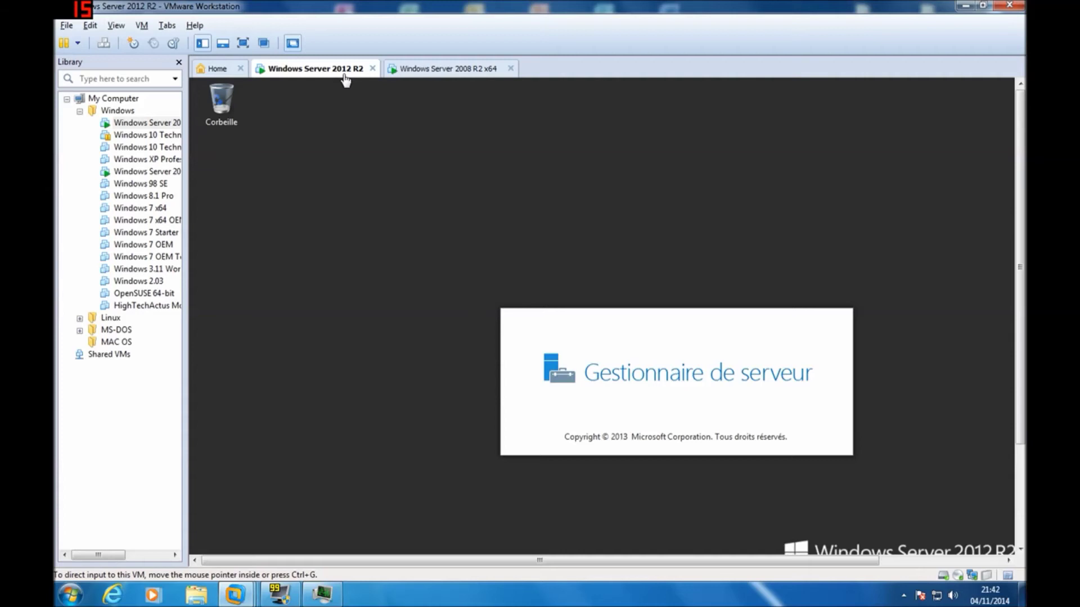
{"action": "left_click", "coordinate": [403, 69]}
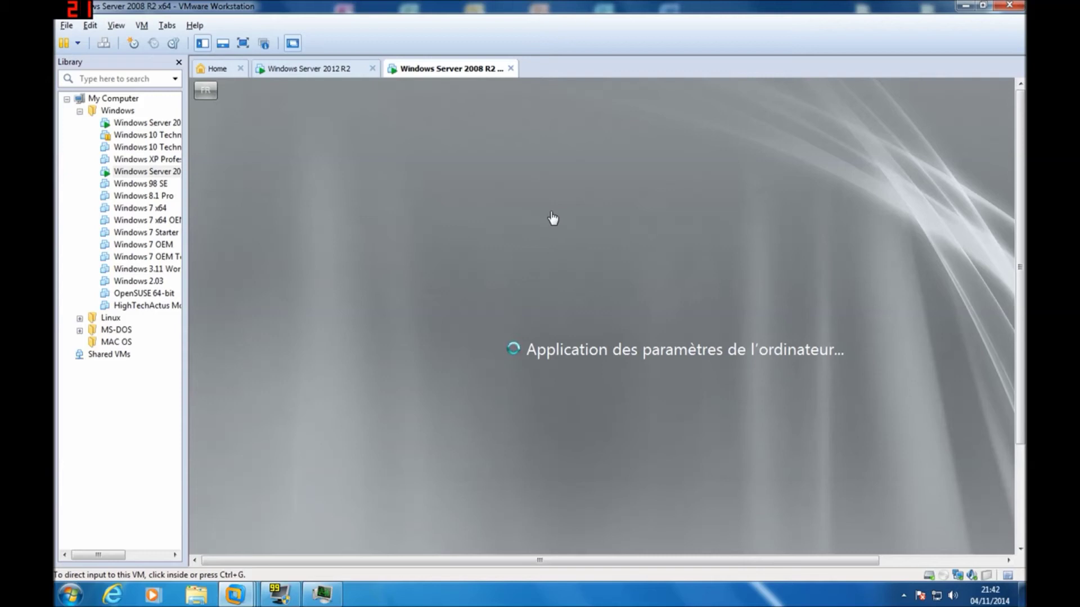
{"action": "left_click", "coordinate": [332, 70]}
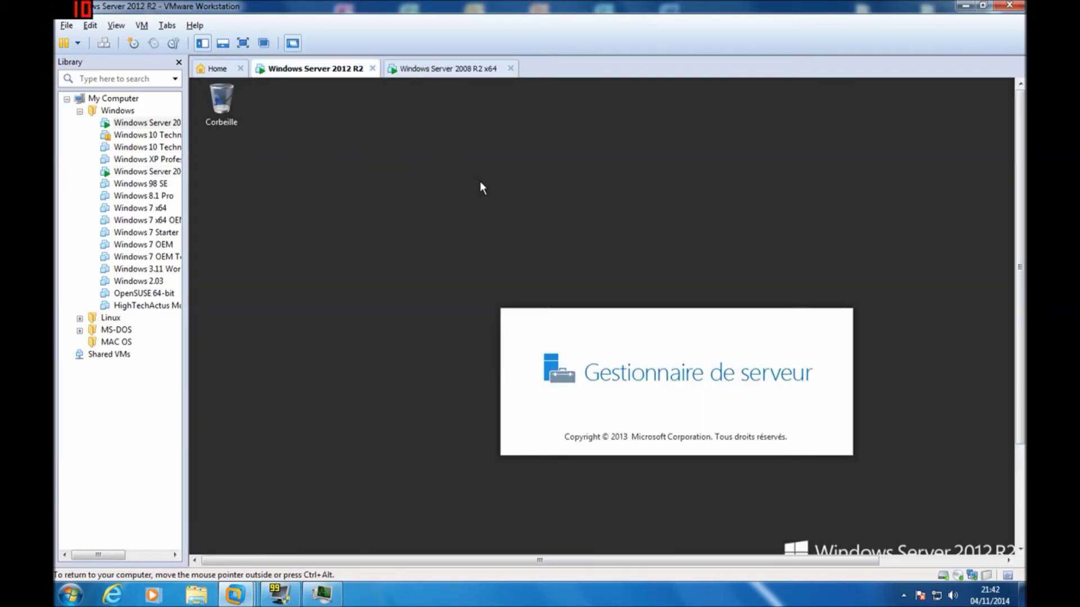
{"action": "left_click", "coordinate": [413, 70]}
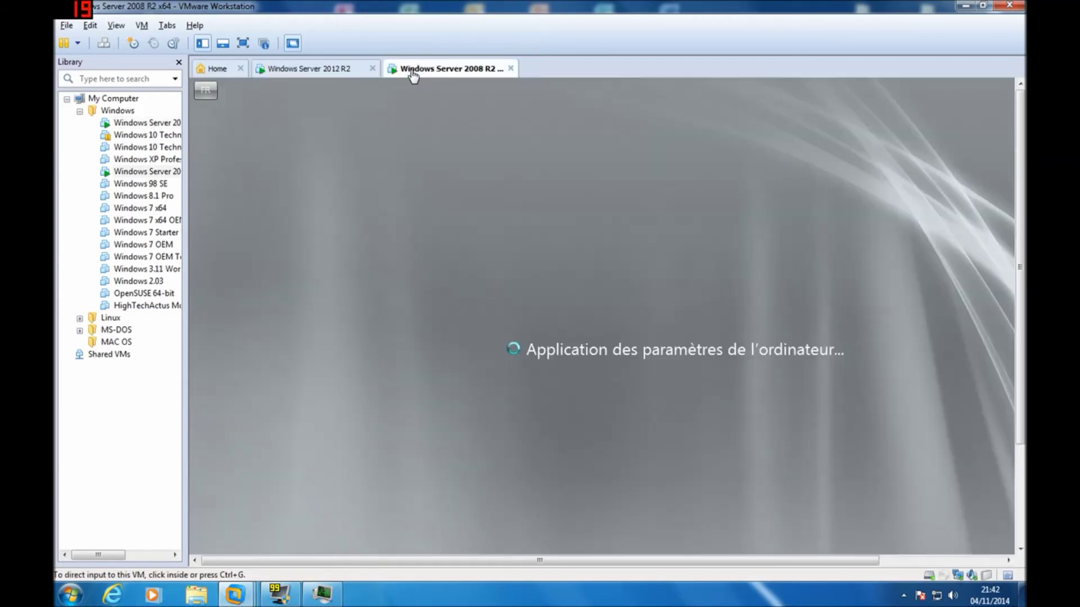
{"action": "left_click", "coordinate": [302, 70]}
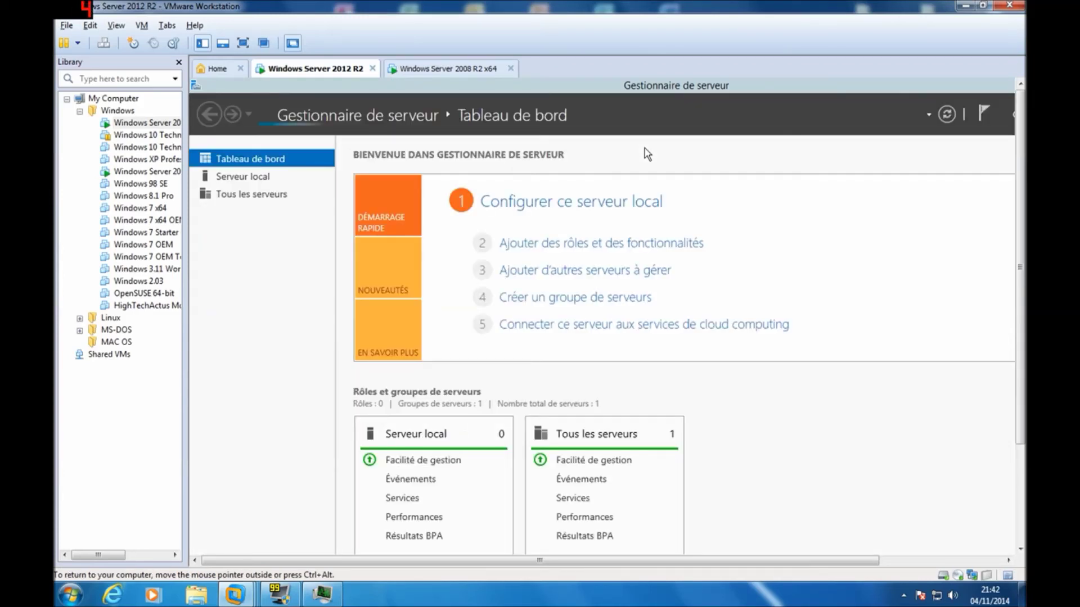
Step: Check the 2008 R2 machine, then show the 2012 R2 Tableau de bord full screen
{"action": "left_click", "coordinate": [442, 69]}
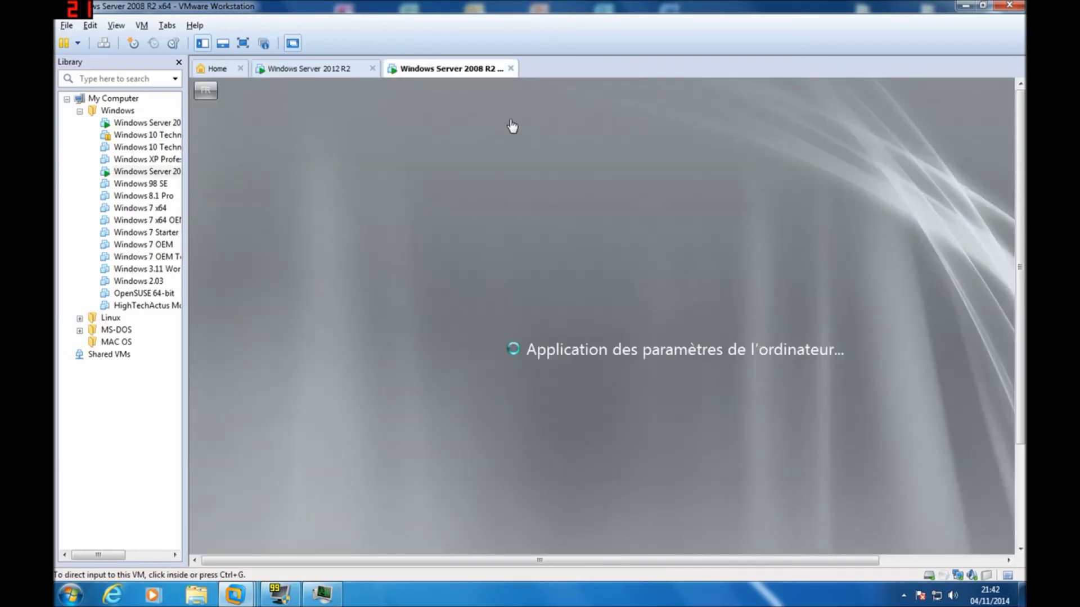
{"action": "left_click", "coordinate": [316, 69]}
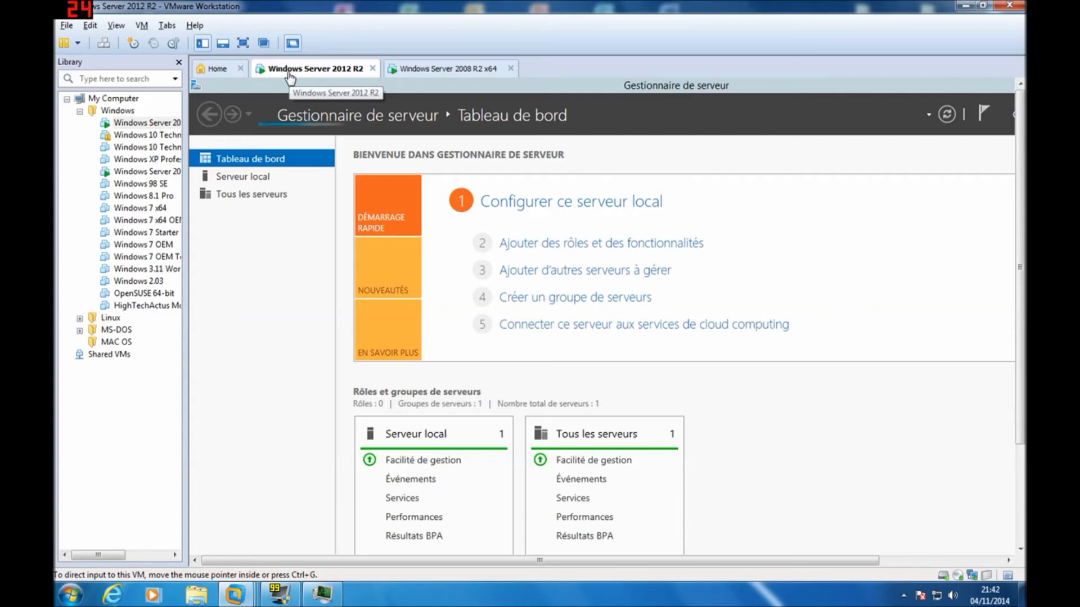
{"action": "left_click", "coordinate": [248, 41]}
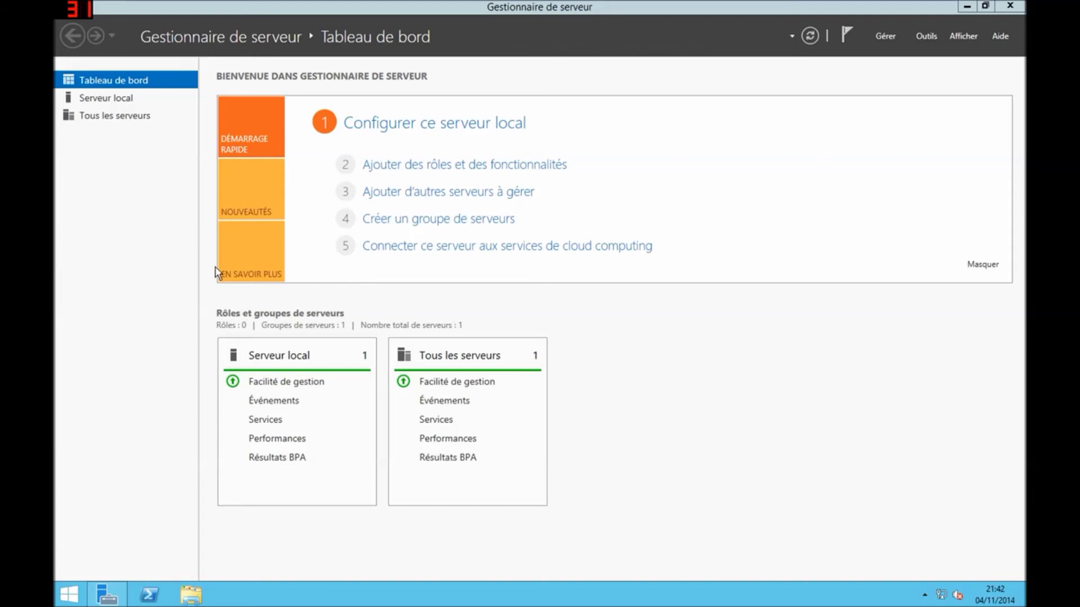
{"action": "mouse_move", "coordinate": [413, 5]}
{"action": "left_click", "coordinate": [438, 13]}
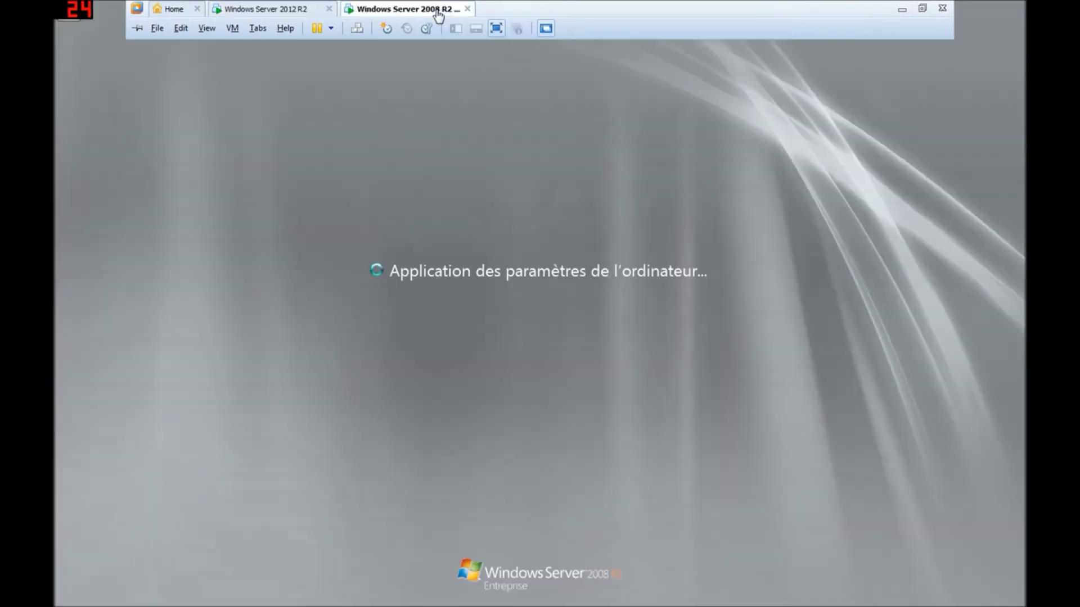
{"action": "left_click", "coordinate": [295, 12]}
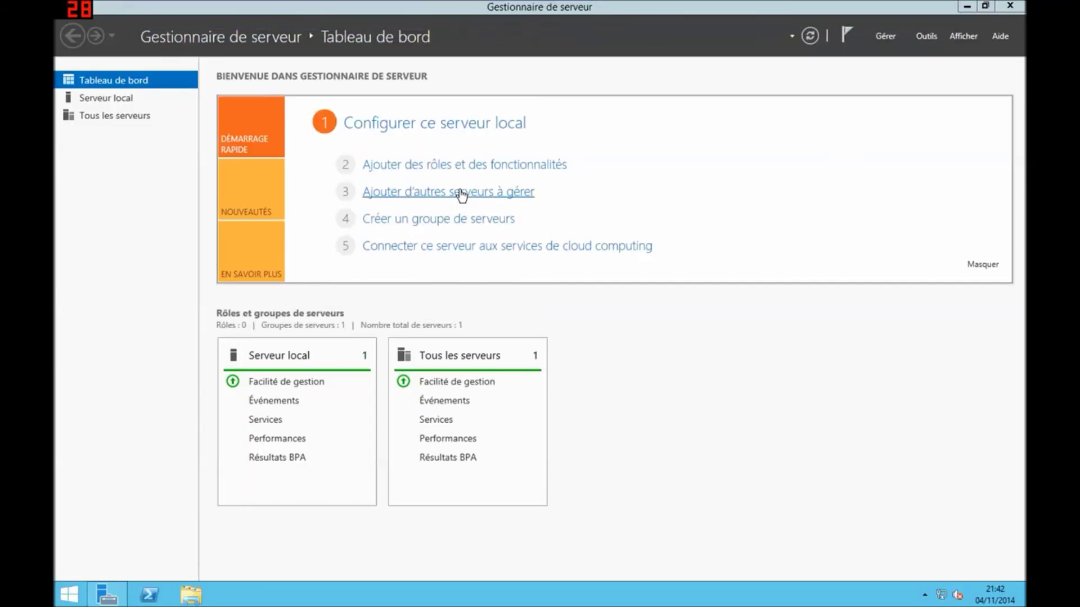
{"action": "left_click", "coordinate": [449, 135]}
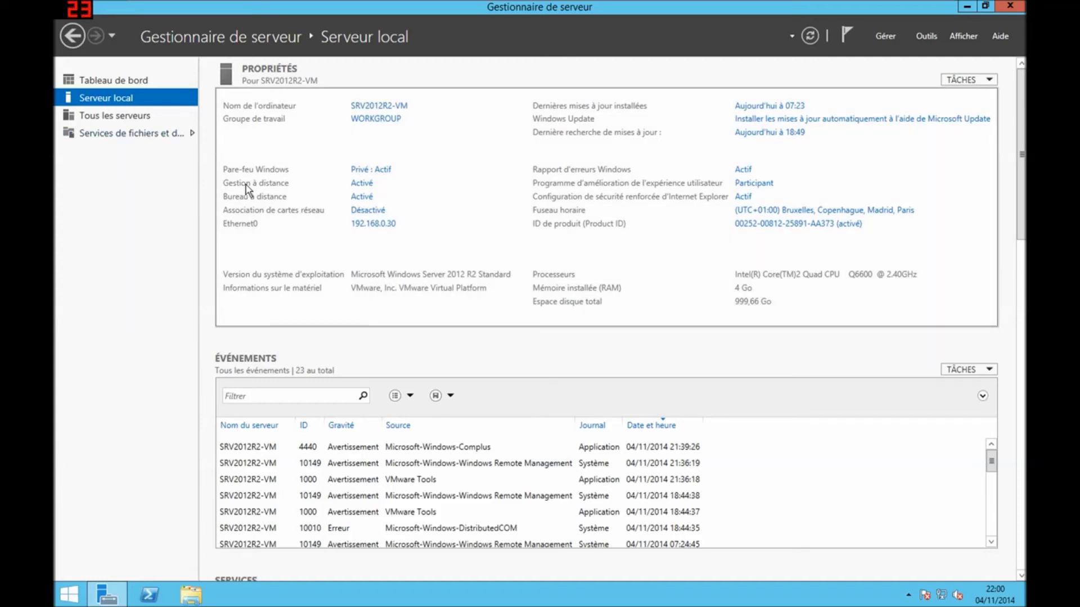
{"action": "left_click", "coordinate": [112, 82]}
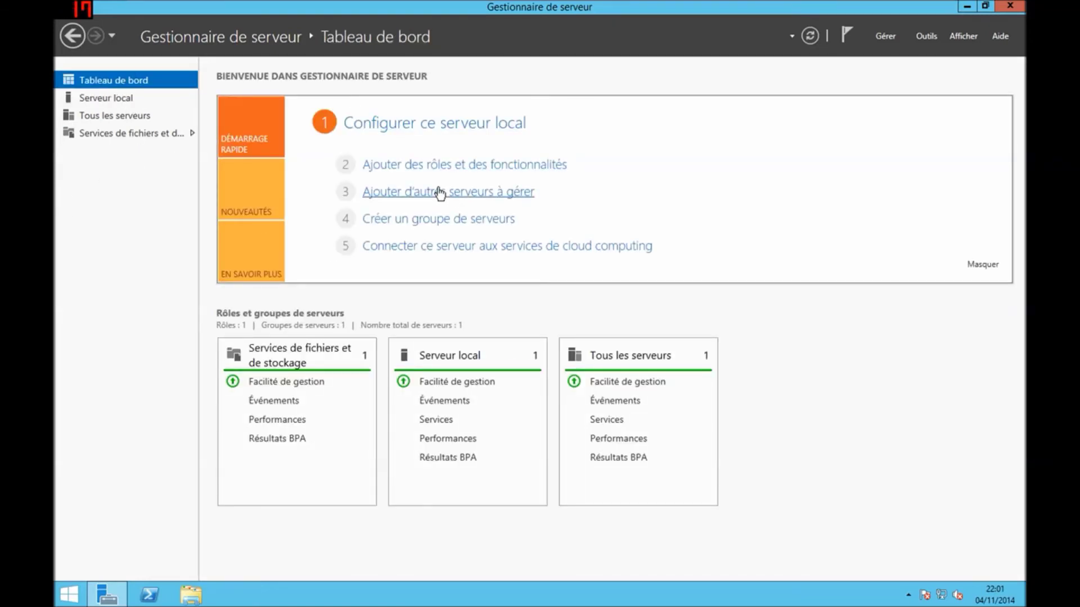
Step: Launch Add Roles and Features, skip the intro in future, keep role-based installation on SRV2012R2-VM
{"action": "left_click", "coordinate": [419, 165]}
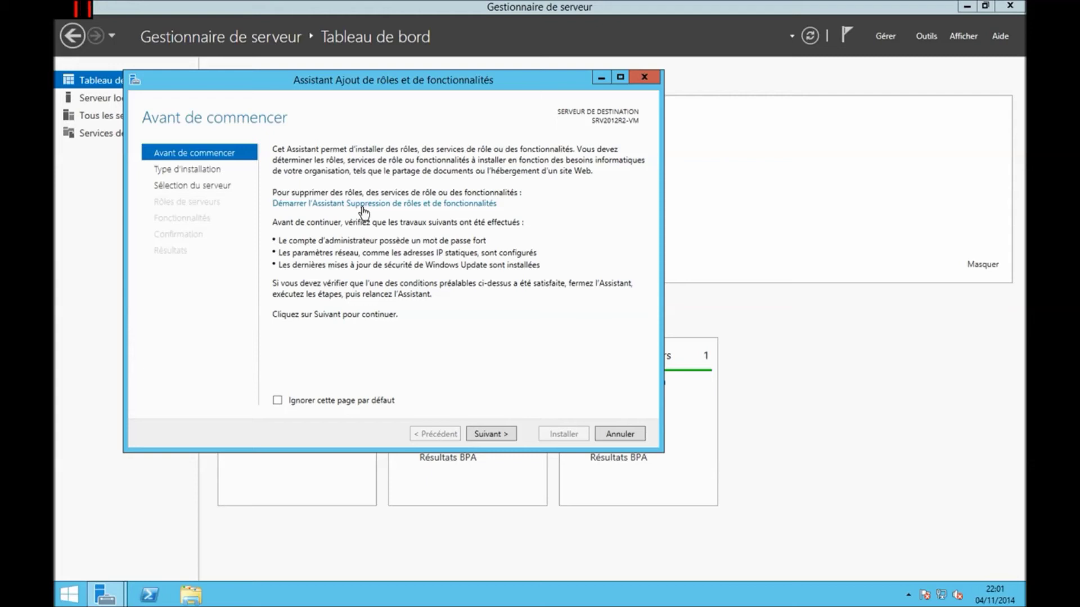
{"action": "left_click", "coordinate": [416, 400]}
{"action": "left_click", "coordinate": [491, 433]}
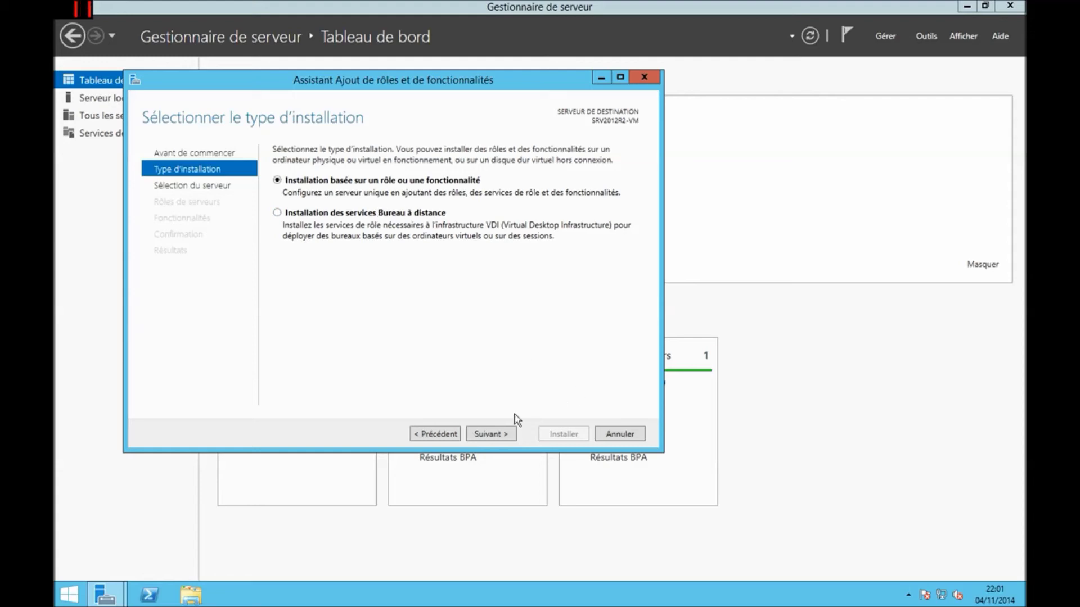
{"action": "left_click", "coordinate": [479, 433]}
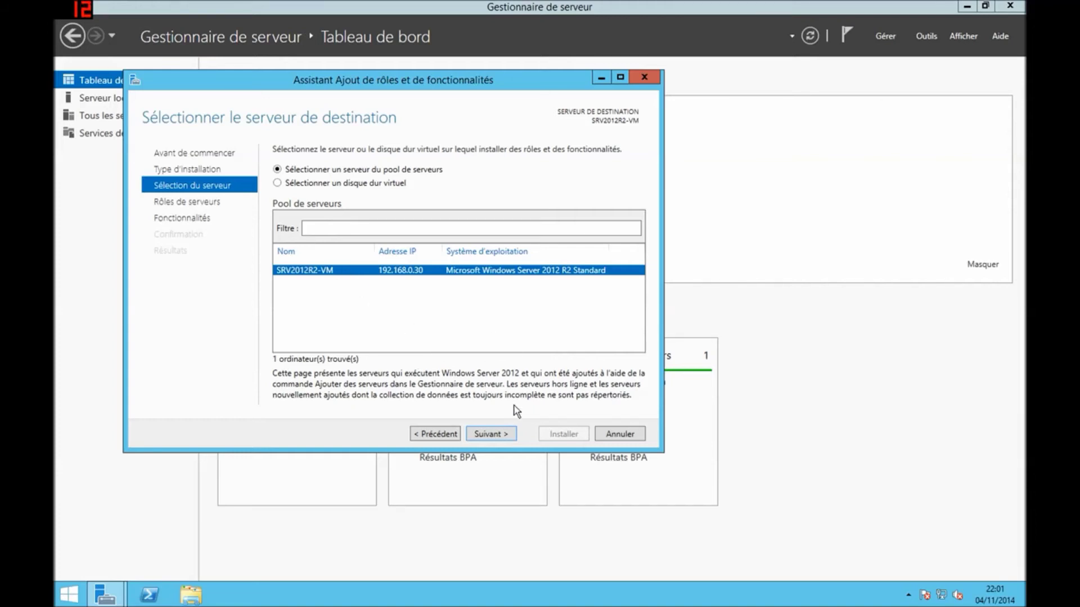
{"action": "left_click", "coordinate": [510, 438]}
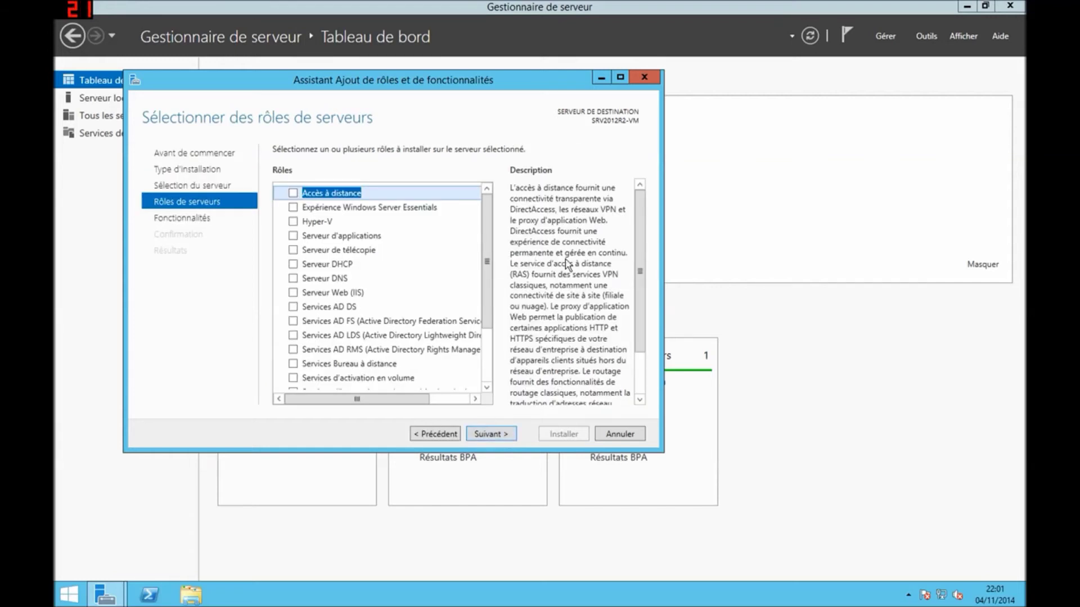
{"action": "mouse_move", "coordinate": [412, 81]}
{"action": "left_mouse_down"}
{"action": "mouse_move", "coordinate": [454, 96]}
{"action": "mouse_move", "coordinate": [433, 86]}
{"action": "left_mouse_up"}
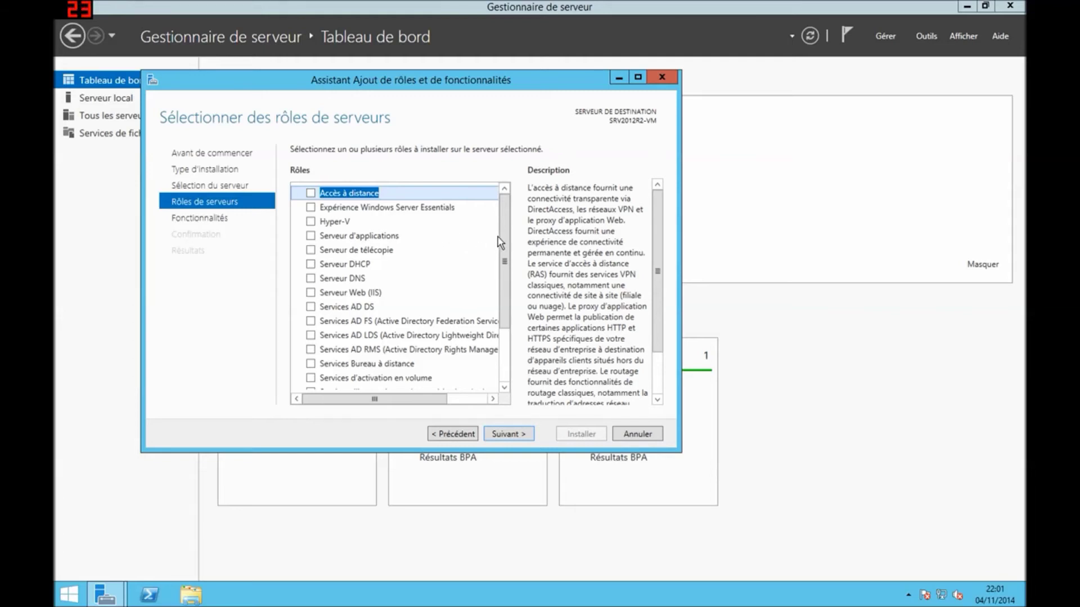
{"action": "left_click", "coordinate": [443, 209]}
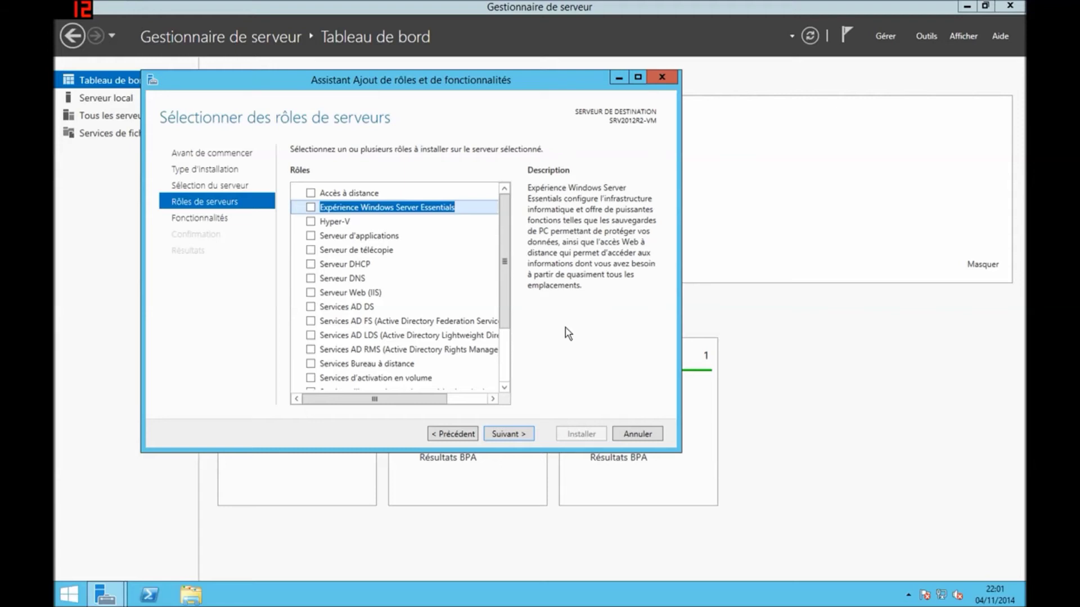
{"action": "left_click", "coordinate": [341, 221]}
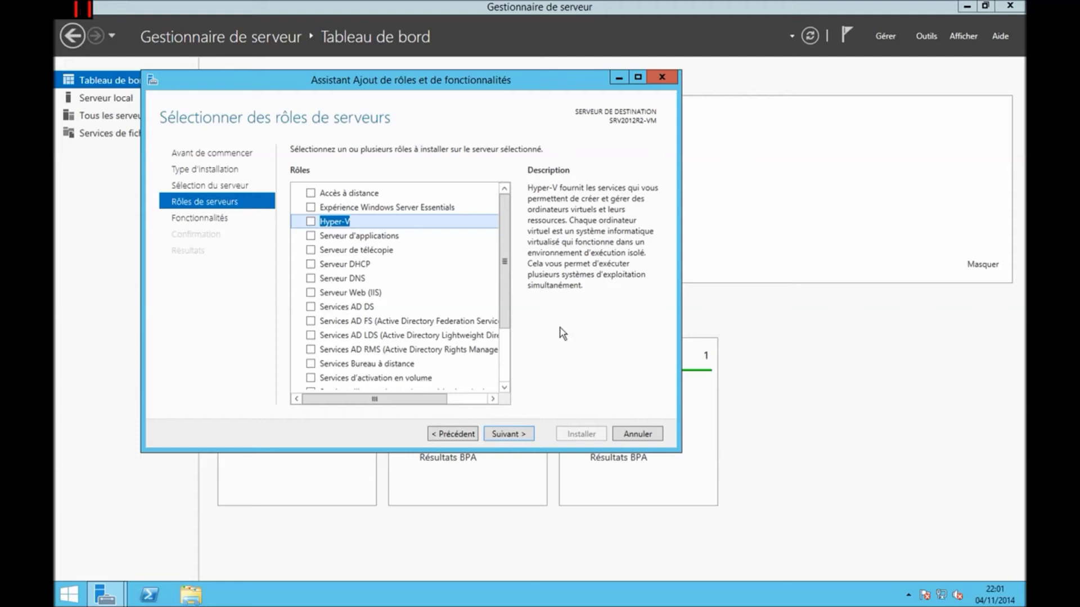
{"action": "left_click", "coordinate": [310, 223]}
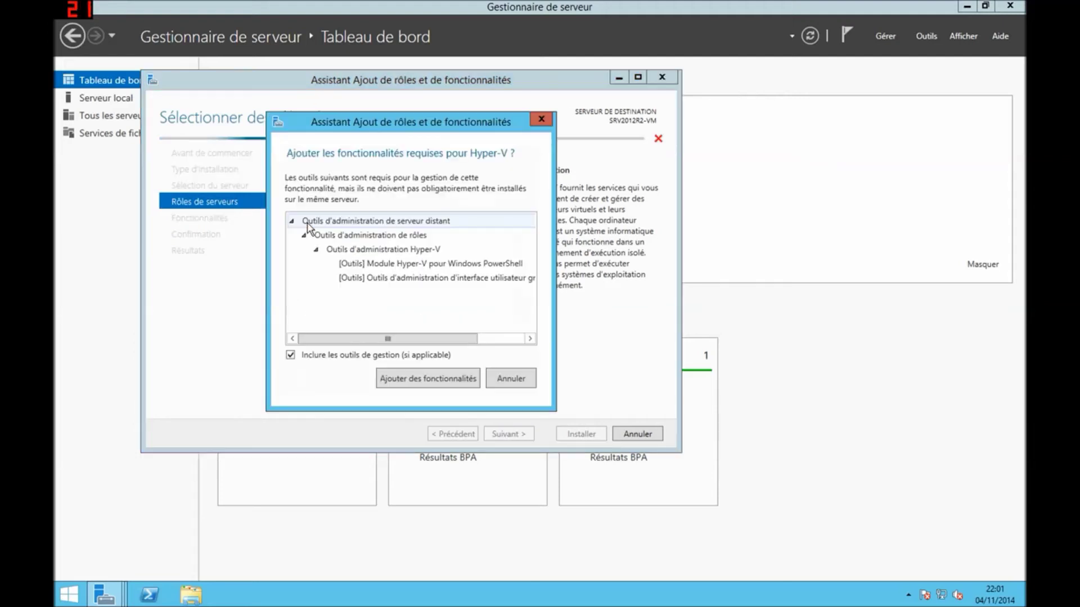
{"action": "left_click", "coordinate": [444, 383]}
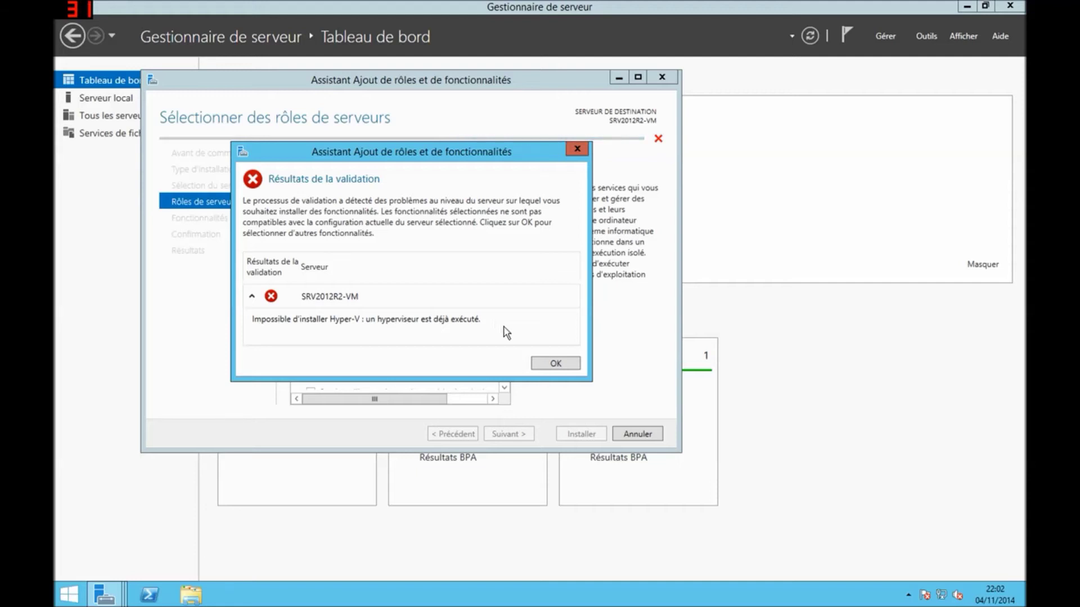
{"action": "left_click", "coordinate": [542, 362]}
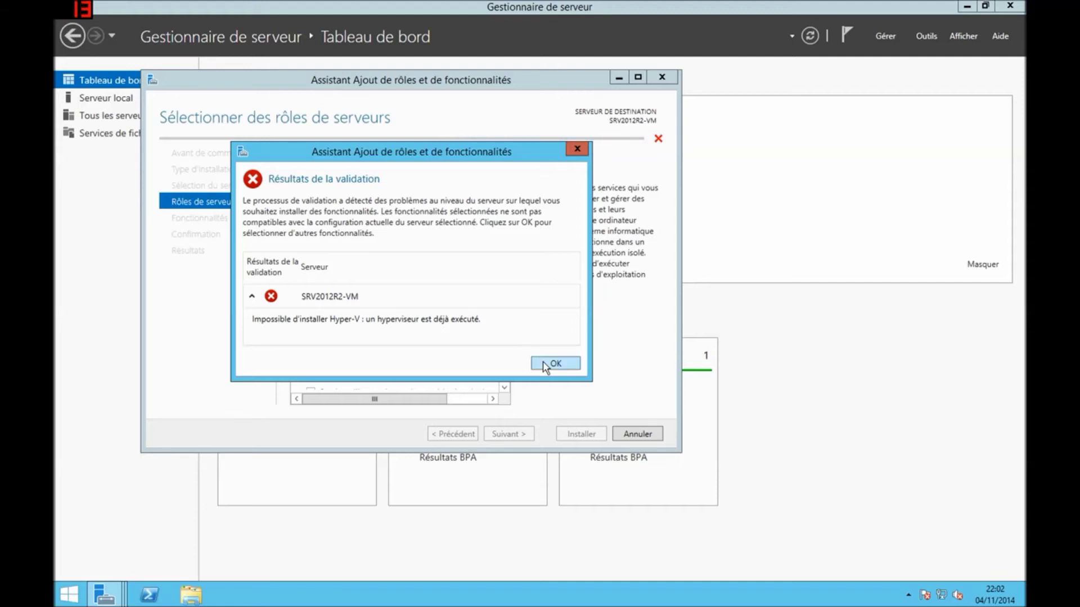
{"action": "left_click_drag", "start_coordinate": [506, 269], "coordinate": [508, 300]}
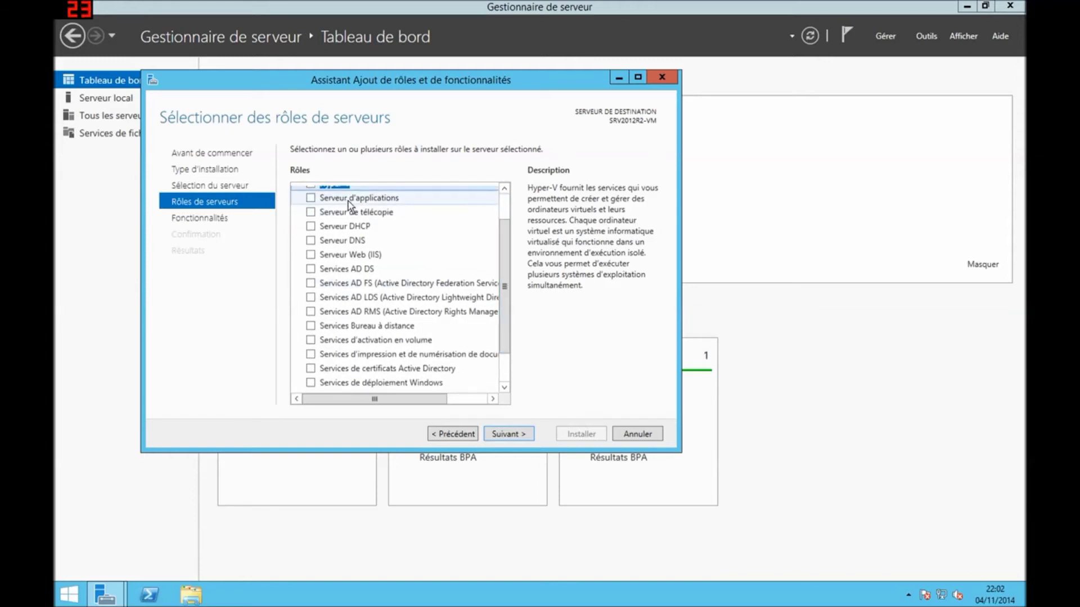
Step: Check the Serveur DHCP and Serveur DNS roles, accepting their management tools
{"action": "left_click", "coordinate": [322, 228]}
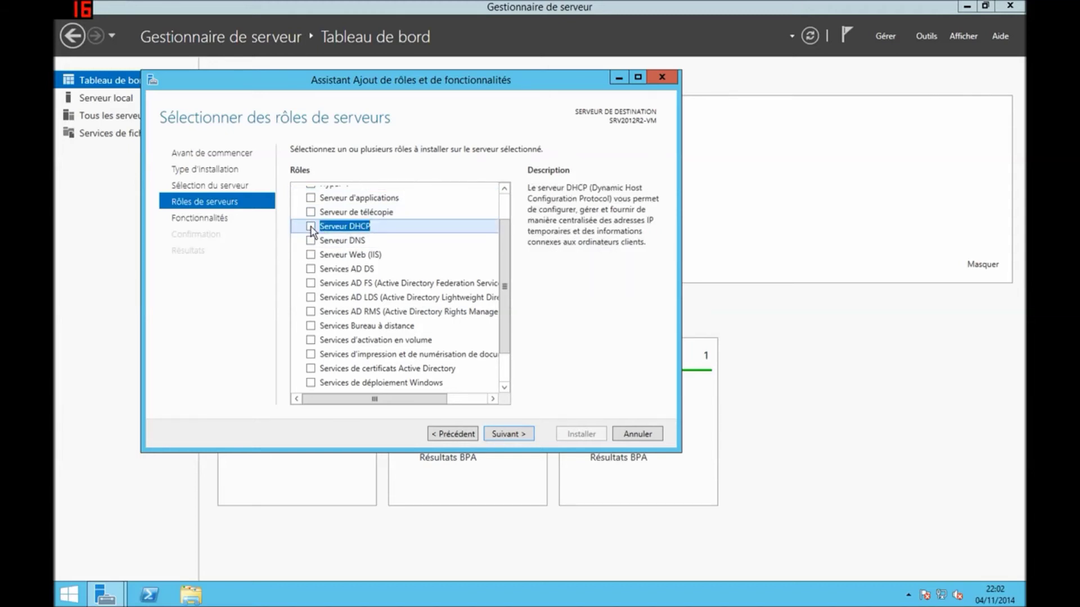
{"action": "left_click", "coordinate": [311, 228]}
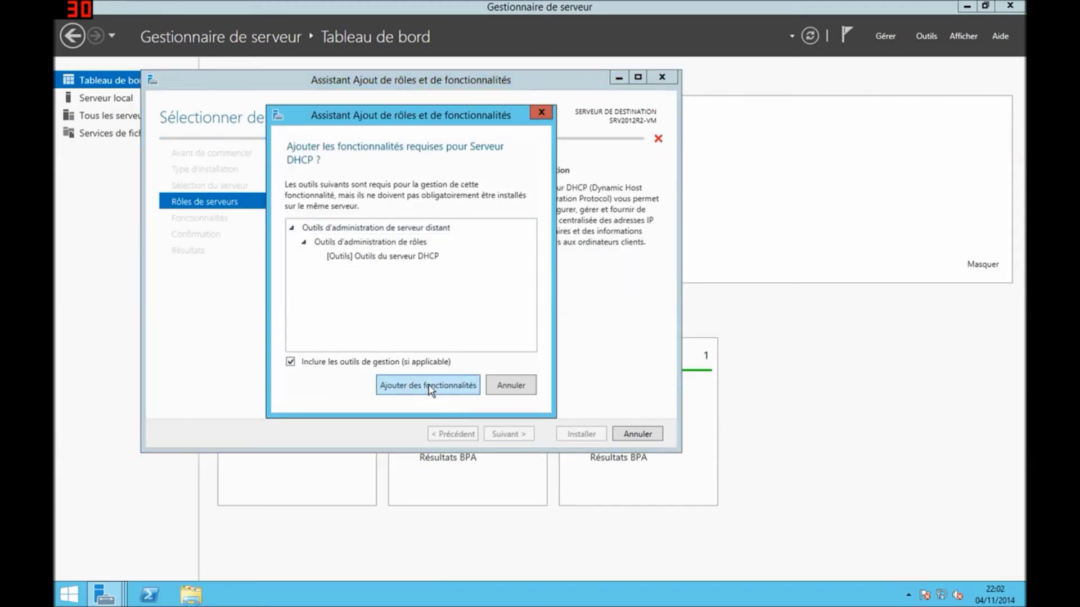
{"action": "left_click", "coordinate": [430, 386]}
{"action": "left_click", "coordinate": [311, 241]}
{"action": "left_click", "coordinate": [413, 384]}
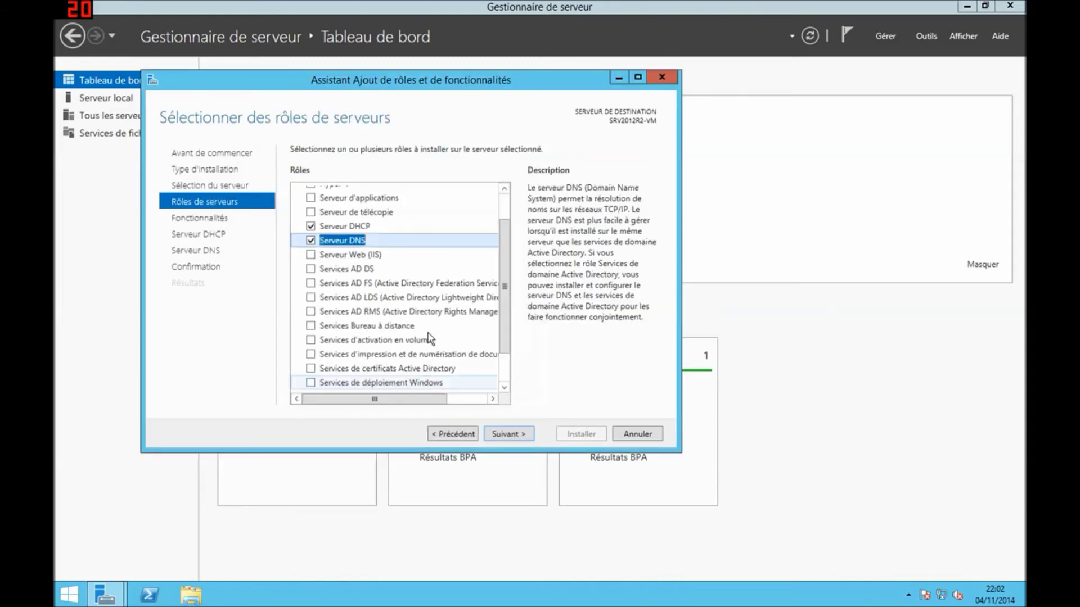
{"action": "left_click_drag", "start_coordinate": [507, 295], "coordinate": [508, 332]}
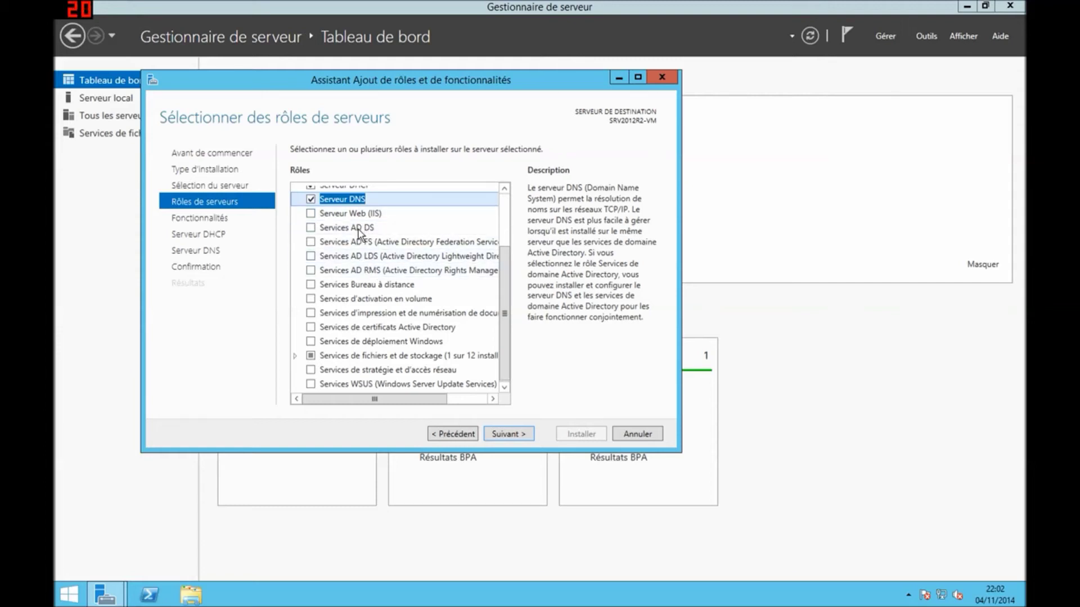
Step: Add Services Bureau à distance and Services de déploiement Windows with its required tools
{"action": "left_click", "coordinate": [355, 288]}
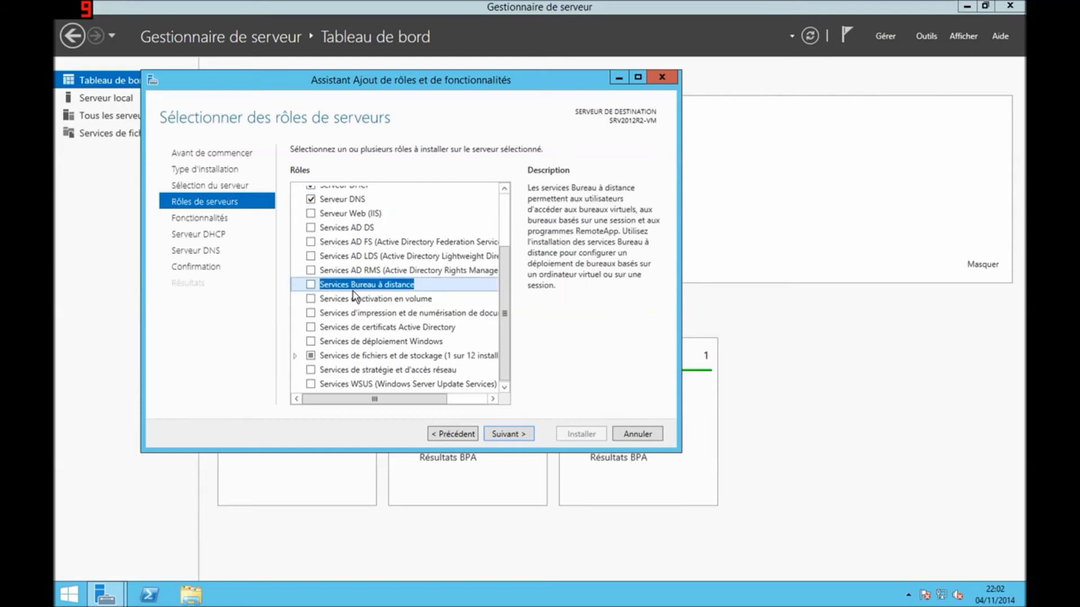
{"action": "left_click", "coordinate": [310, 285]}
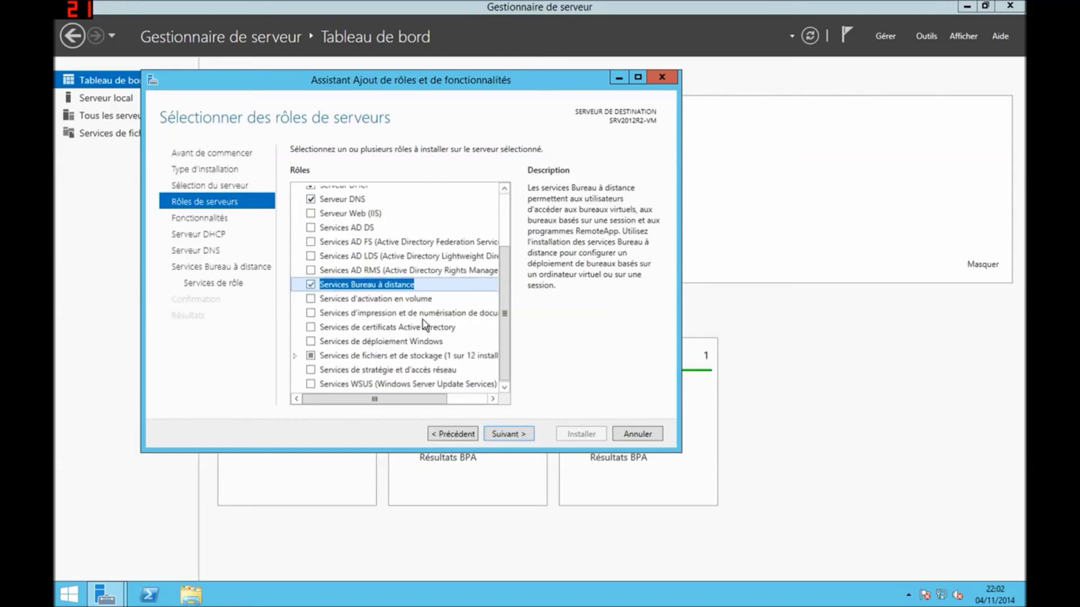
{"action": "left_click_drag", "start_coordinate": [508, 323], "coordinate": [509, 332]}
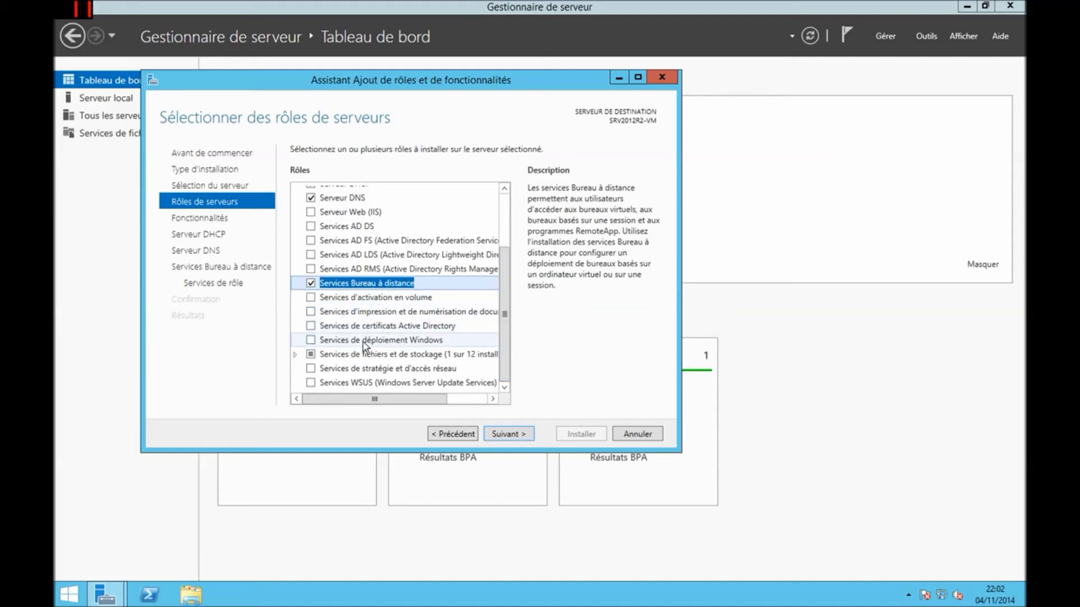
{"action": "left_click", "coordinate": [310, 341]}
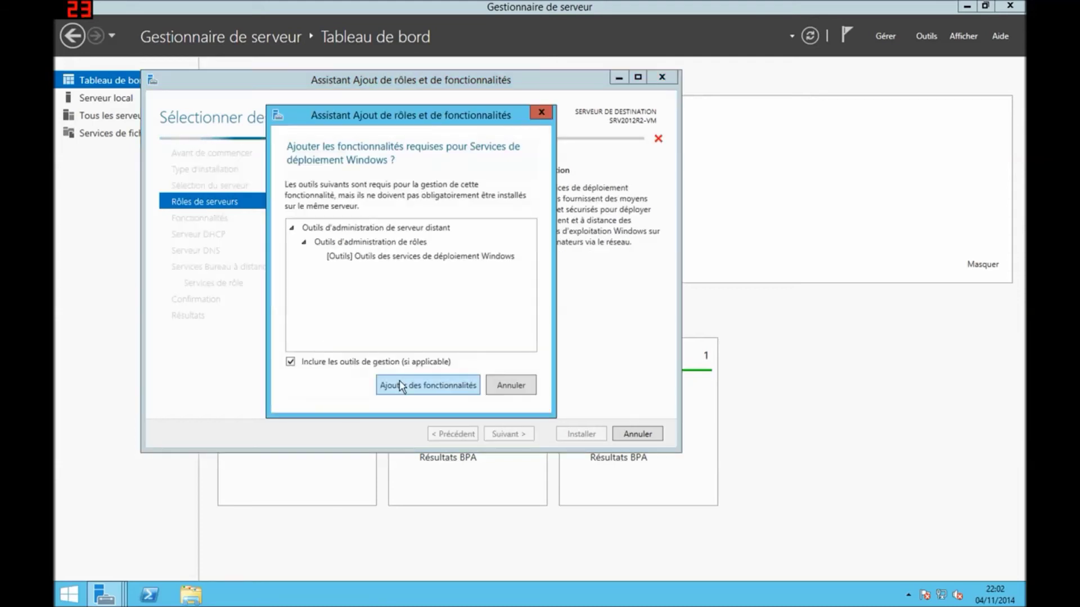
{"action": "left_click", "coordinate": [402, 386]}
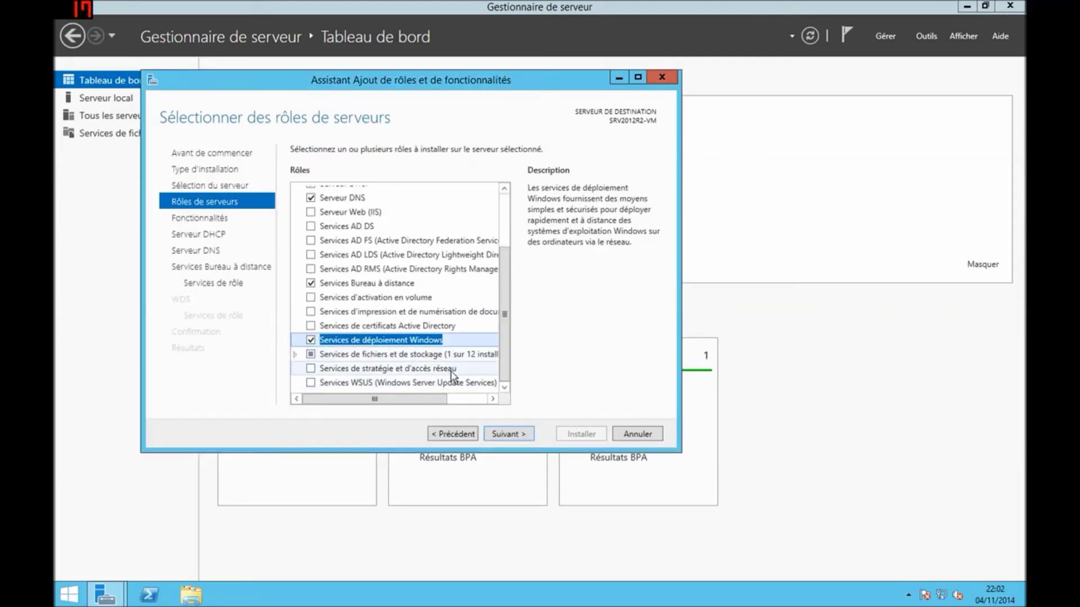
{"action": "mouse_move", "coordinate": [407, 399]}
{"action": "left_mouse_down"}
{"action": "mouse_move", "coordinate": [444, 398]}
{"action": "mouse_move", "coordinate": [405, 400]}
{"action": "left_mouse_up"}
Step: Expand Services de fichiers et de stockage and Services de fichiers et iSCSI, then continue to features
{"action": "left_click", "coordinate": [374, 371]}
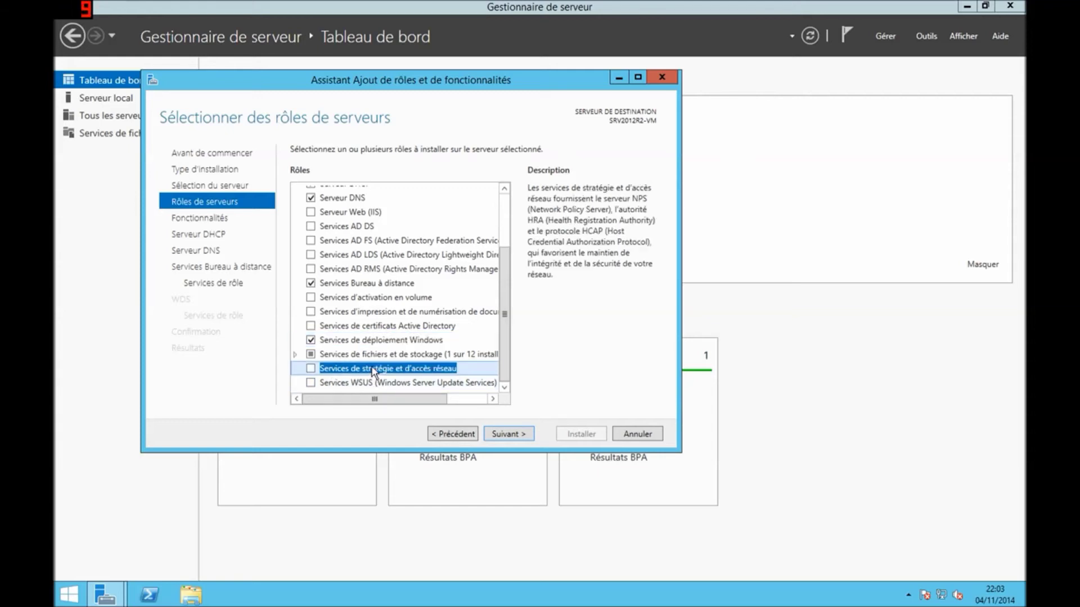
{"action": "left_click", "coordinate": [295, 355]}
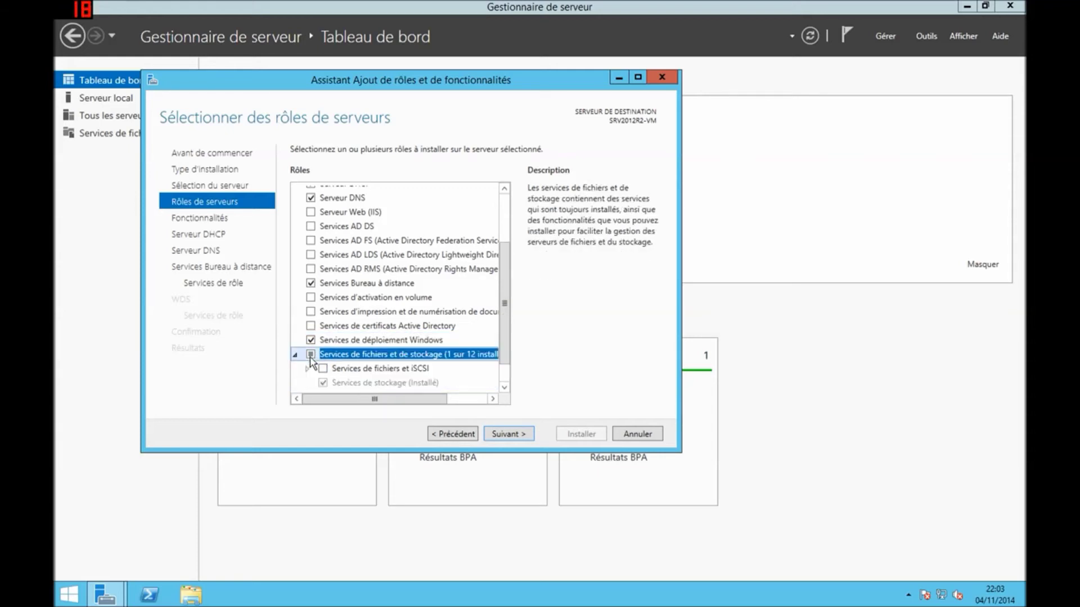
{"action": "left_click_drag", "start_coordinate": [504, 325], "coordinate": [503, 358]}
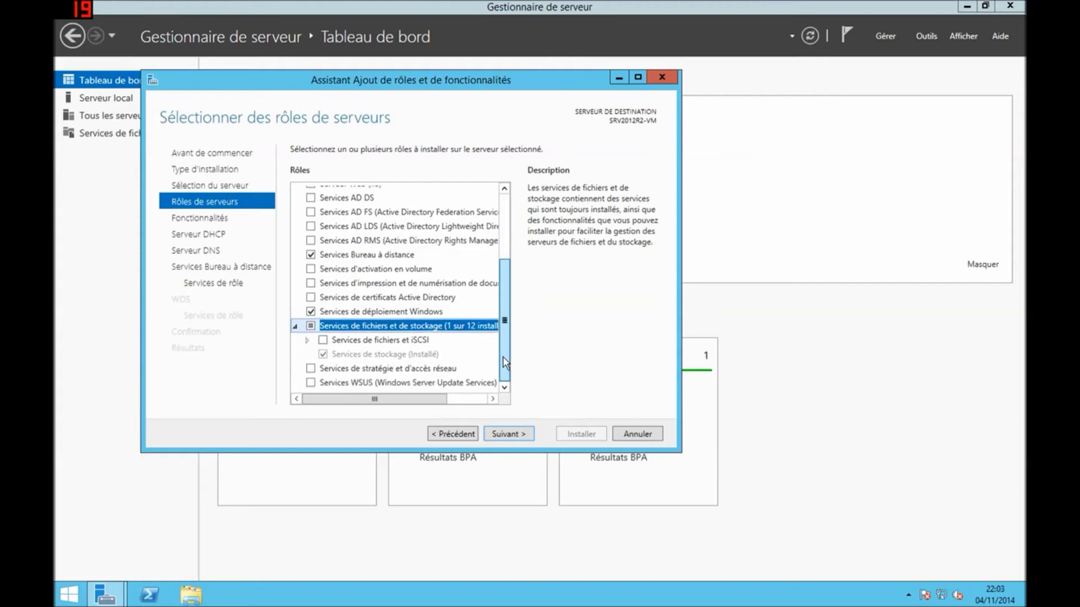
{"action": "left_click", "coordinate": [307, 340]}
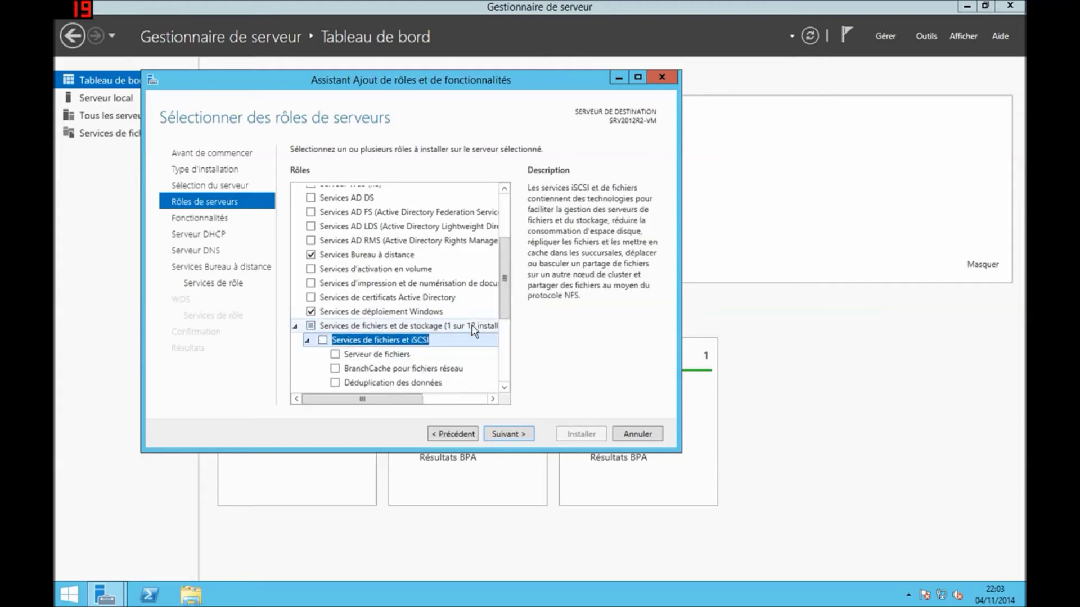
{"action": "left_click_drag", "start_coordinate": [505, 308], "coordinate": [495, 222]}
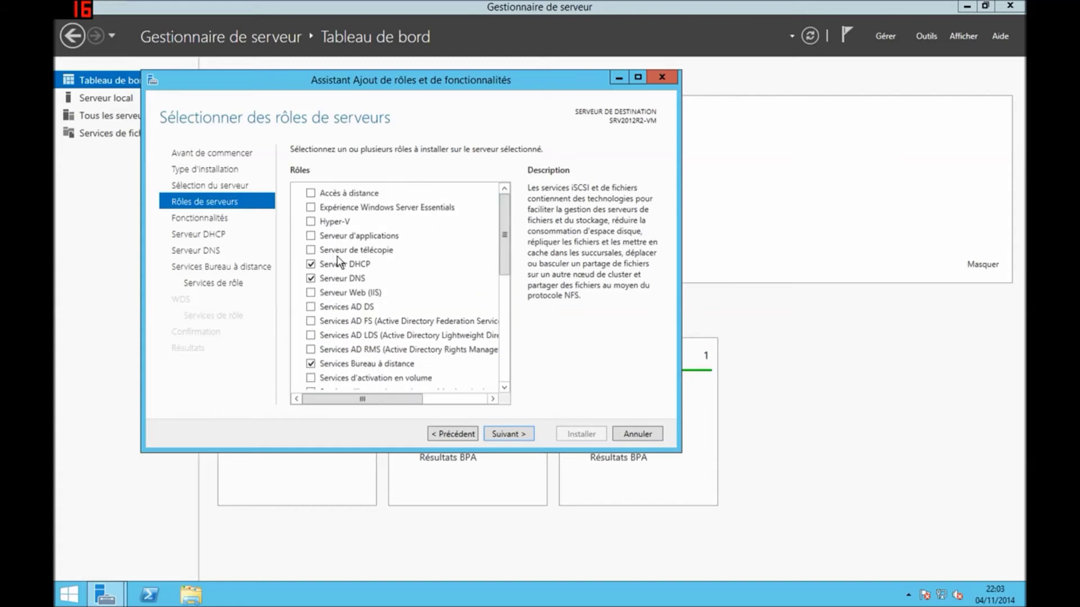
{"action": "left_click", "coordinate": [497, 433]}
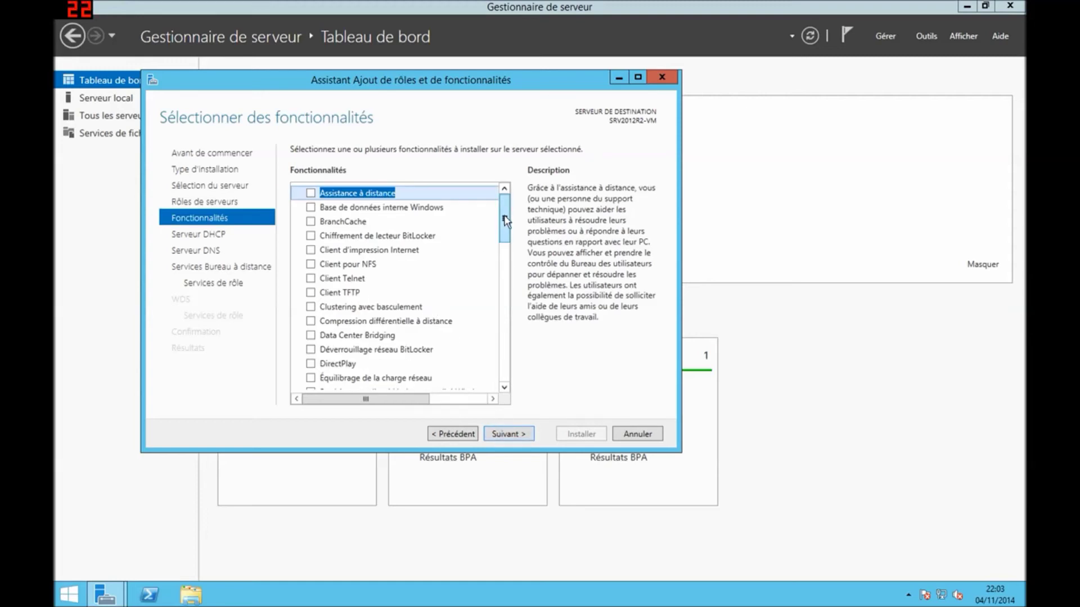
Step: Scroll the Fonctionnalités list without checking anything and continue to the Serveur DHCP page
{"action": "mouse_move", "coordinate": [504, 220]}
{"action": "left_mouse_down"}
{"action": "mouse_move", "coordinate": [504, 258]}
{"action": "mouse_move", "coordinate": [504, 227]}
{"action": "left_mouse_up"}
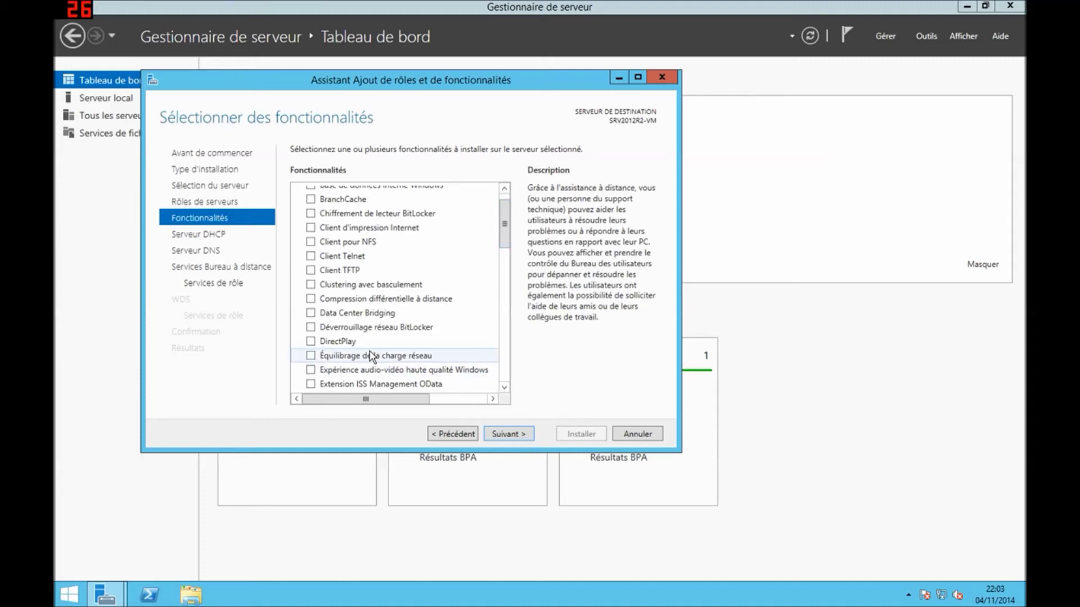
{"action": "mouse_move", "coordinate": [504, 225]}
{"action": "left_mouse_down"}
{"action": "mouse_move", "coordinate": [507, 262]}
{"action": "mouse_move", "coordinate": [510, 218]}
{"action": "mouse_move", "coordinate": [490, 238]}
{"action": "left_mouse_up"}
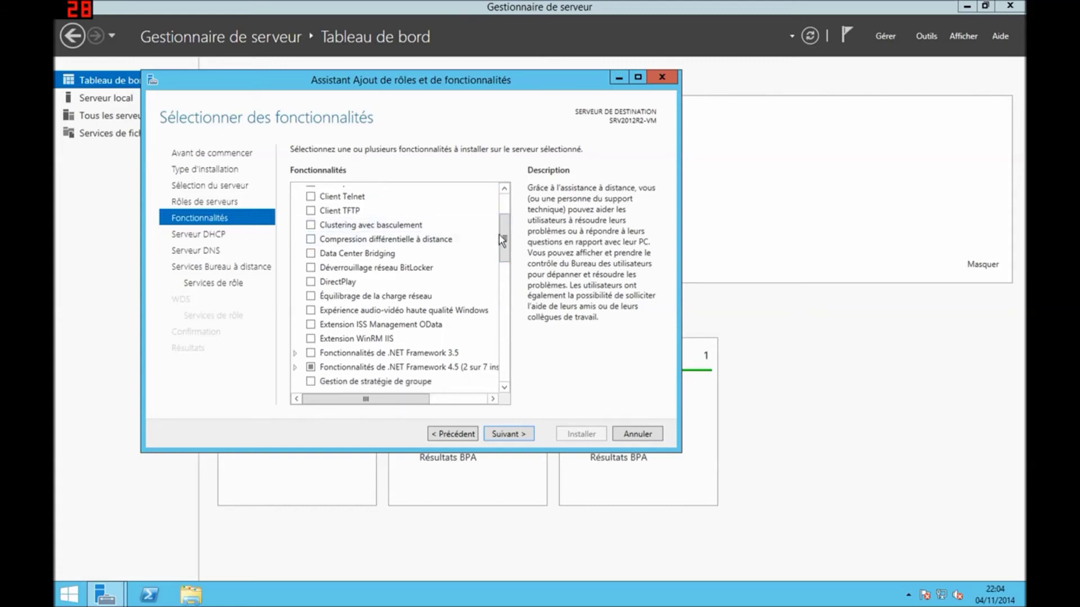
{"action": "left_click_drag", "start_coordinate": [503, 242], "coordinate": [501, 257]}
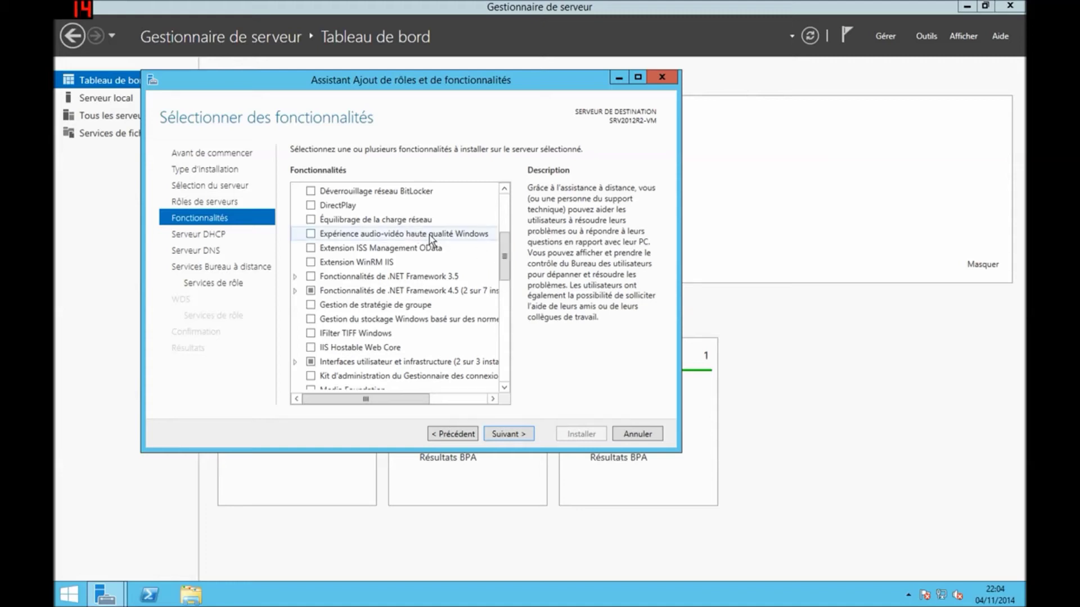
{"action": "left_click_drag", "start_coordinate": [504, 258], "coordinate": [507, 270]}
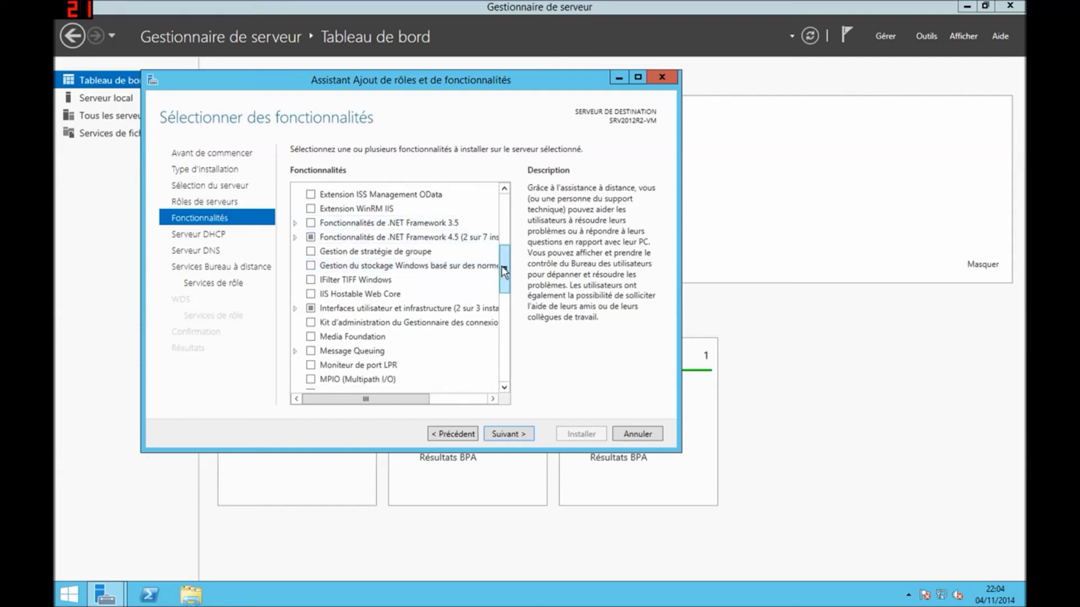
{"action": "left_click_drag", "start_coordinate": [501, 270], "coordinate": [501, 374]}
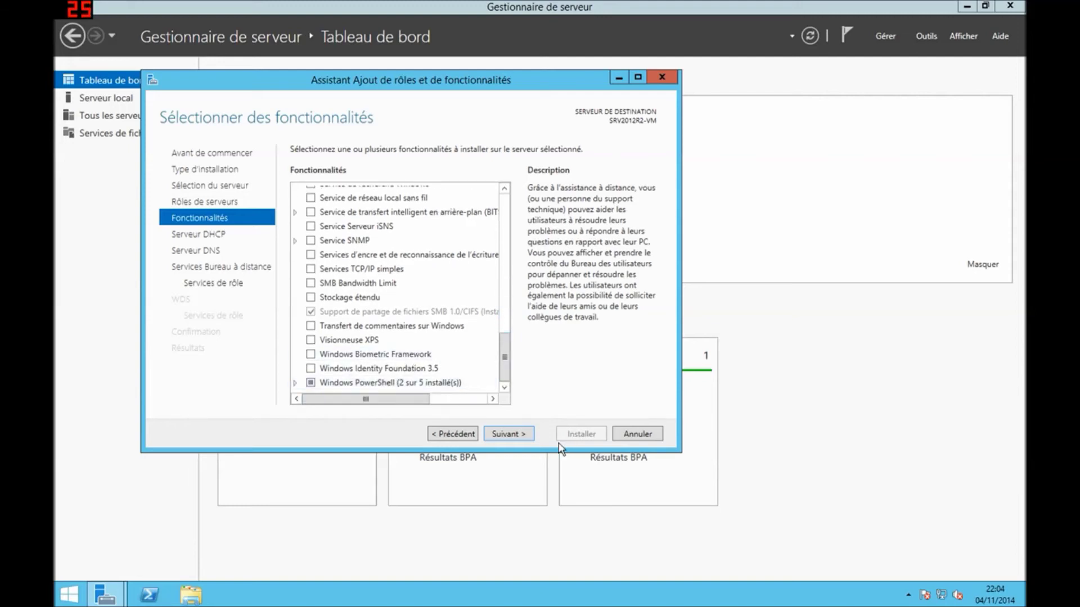
{"action": "left_click", "coordinate": [495, 435]}
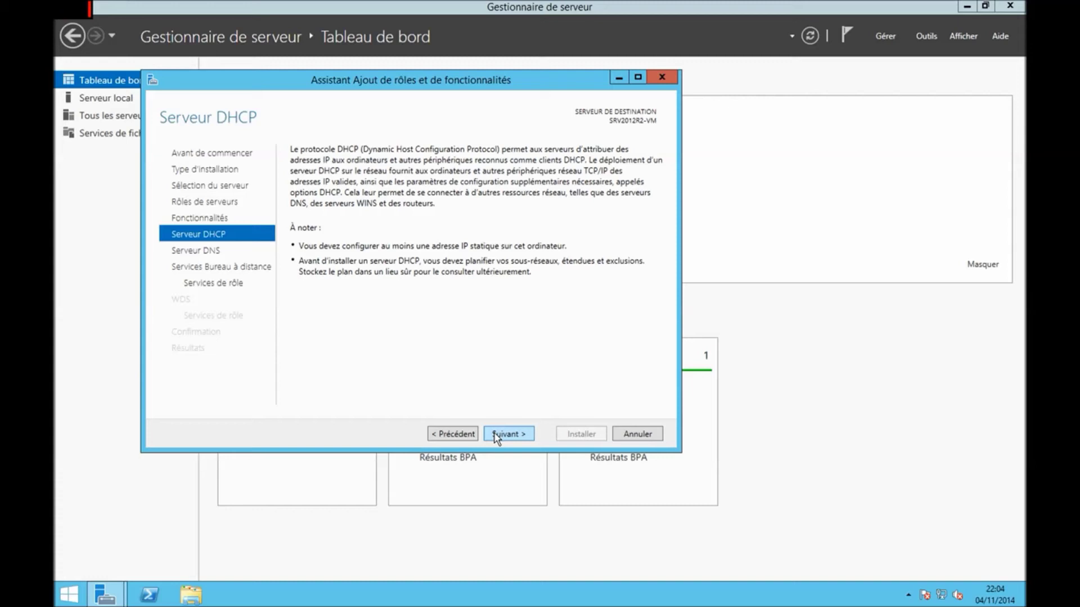
Step: Advance through the Serveur DNS and Services Bureau à distance pages to the Remote Desktop role services
{"action": "left_click", "coordinate": [495, 435]}
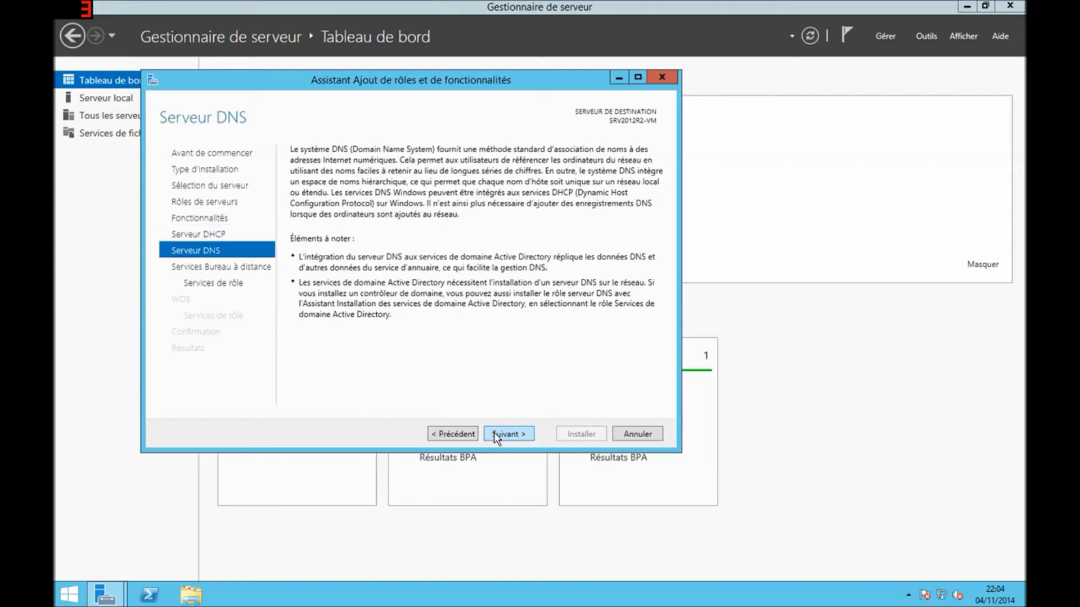
{"action": "left_click", "coordinate": [496, 437]}
{"action": "left_click", "coordinate": [496, 437]}
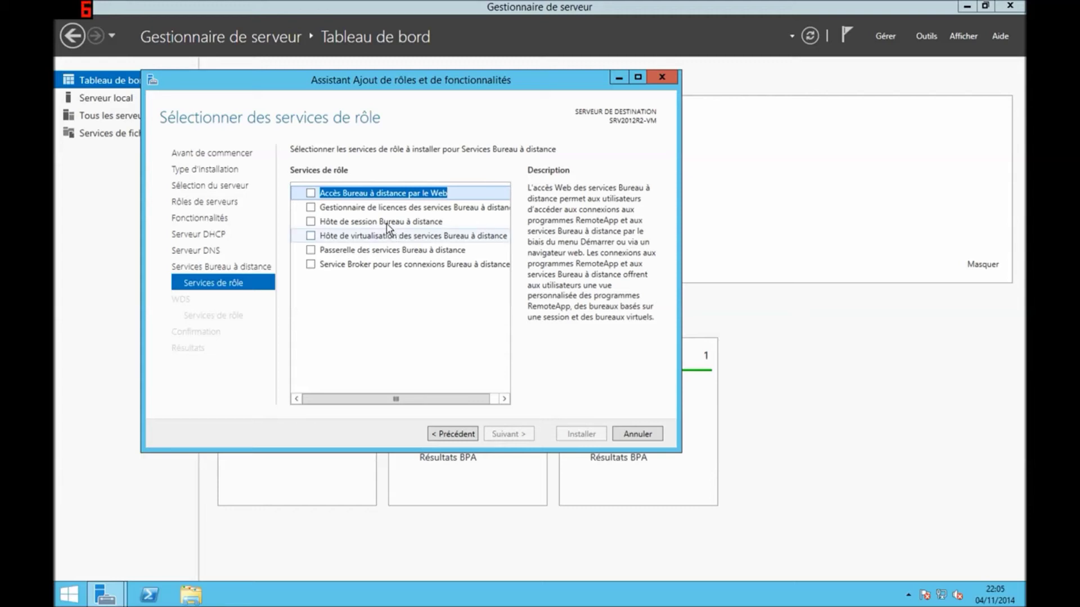
Step: Go back page by page to the Rôles de serveurs selection
{"action": "left_click", "coordinate": [456, 435]}
{"action": "left_click", "coordinate": [455, 434]}
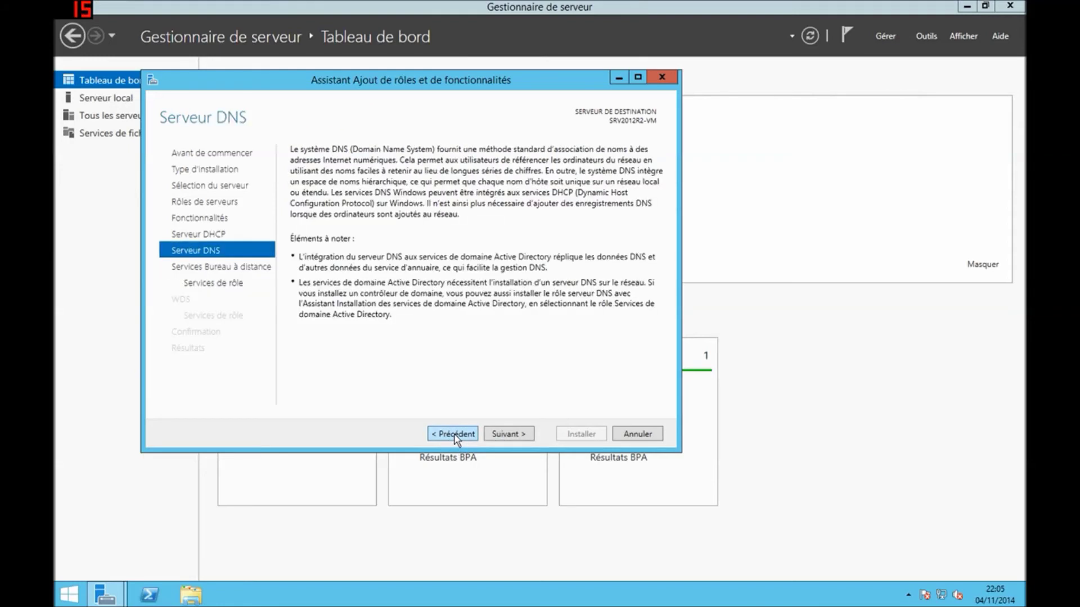
{"action": "left_click", "coordinate": [455, 435]}
{"action": "left_click", "coordinate": [454, 435]}
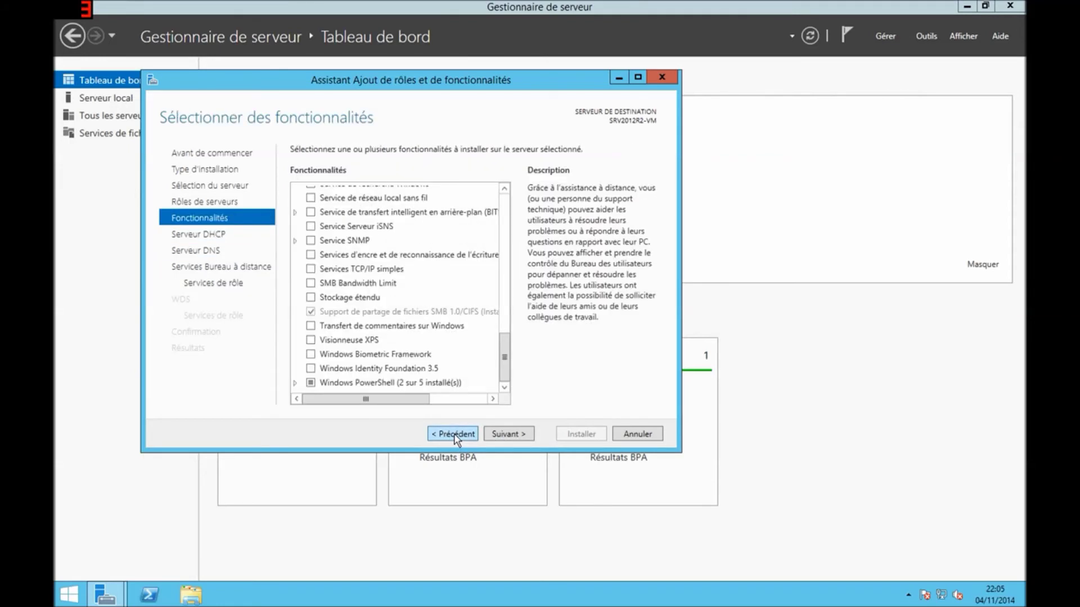
{"action": "left_click", "coordinate": [454, 435]}
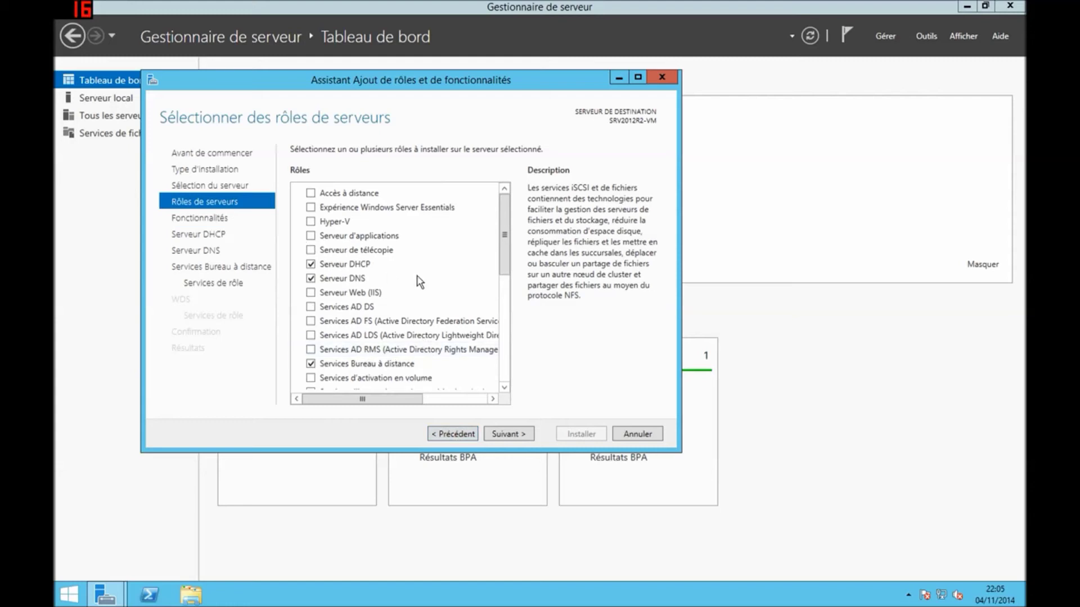
Step: Uncheck Services Bureau à distance and advance through features, DHCP and DNS pages to WDS
{"action": "scroll", "coordinate": [504, 259], "scroll_direction": "down", "scroll_amount": 1}
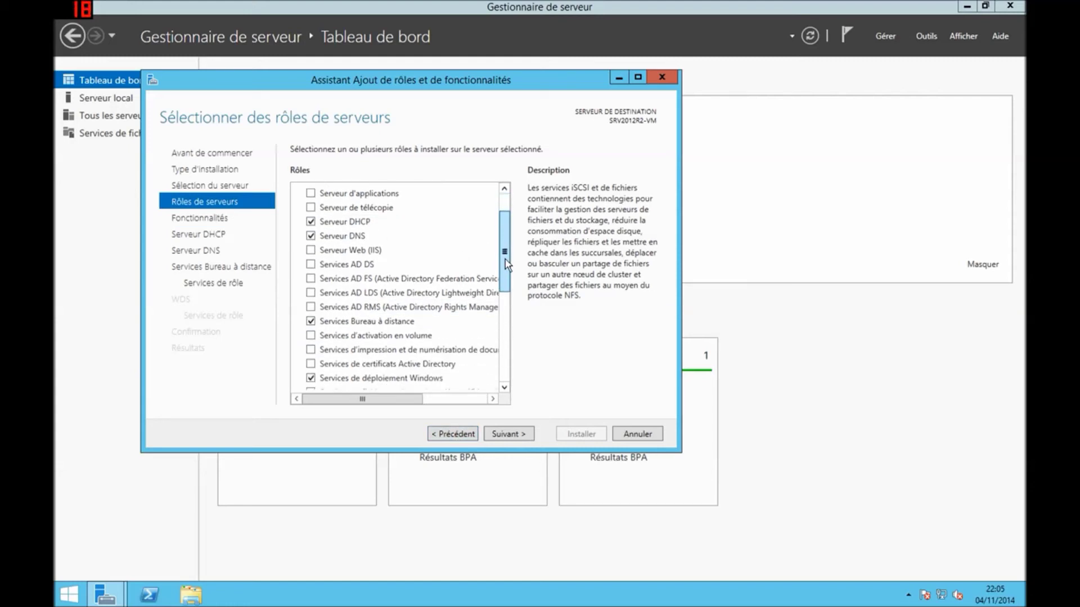
{"action": "left_click", "coordinate": [311, 322]}
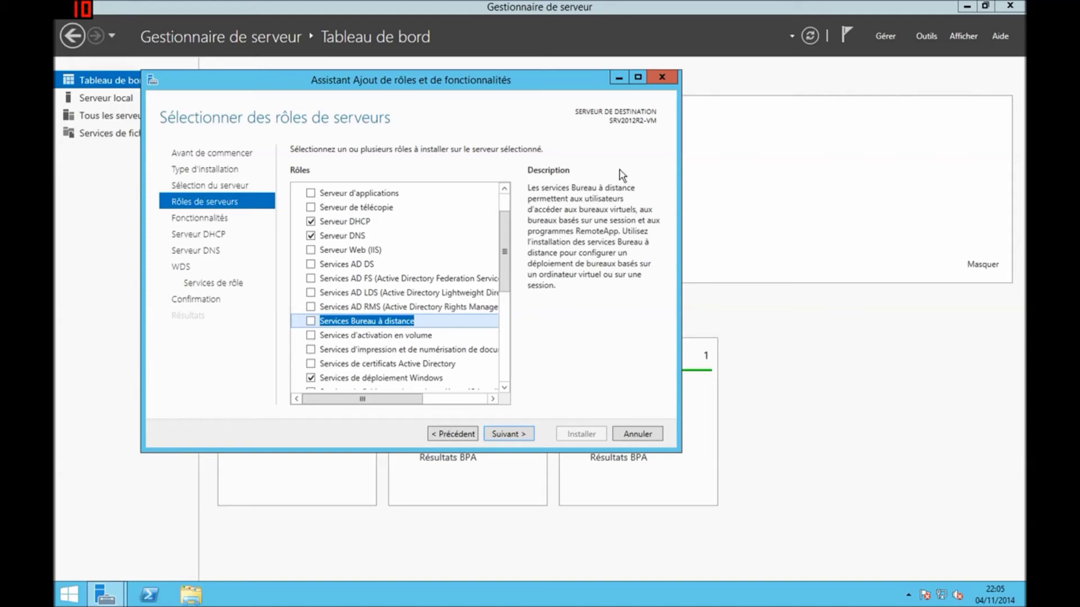
{"action": "left_click", "coordinate": [514, 437]}
{"action": "left_click", "coordinate": [514, 437]}
{"action": "left_click", "coordinate": [514, 436]}
{"action": "left_click", "coordinate": [514, 436]}
Step: Keep both WDS role services, Serveur de déploiement and Serveur de transport, and reach Confirmation
{"action": "left_click", "coordinate": [515, 436]}
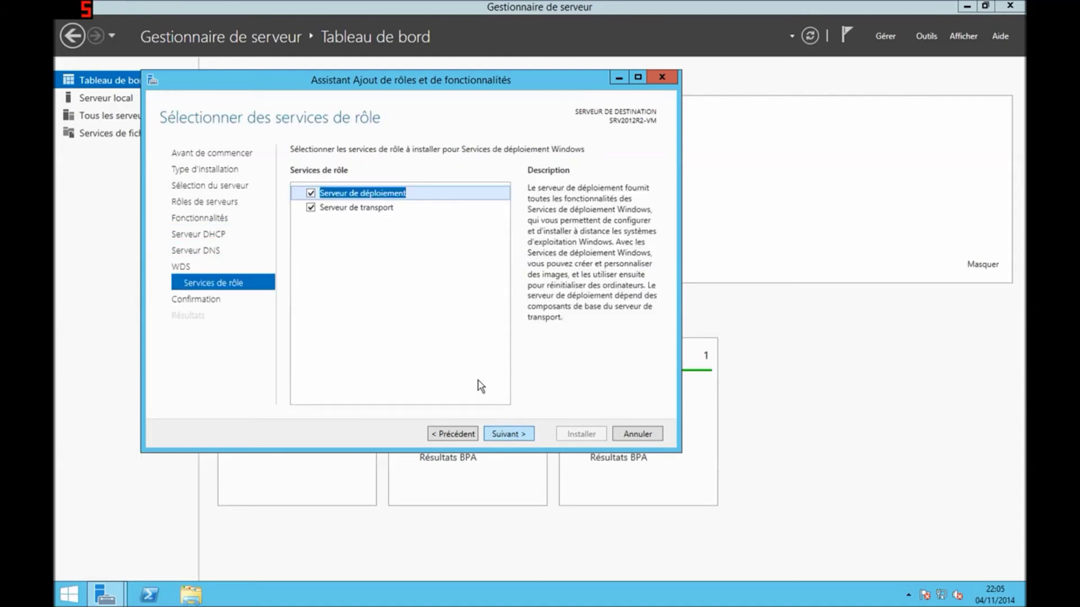
{"action": "left_click", "coordinate": [400, 209]}
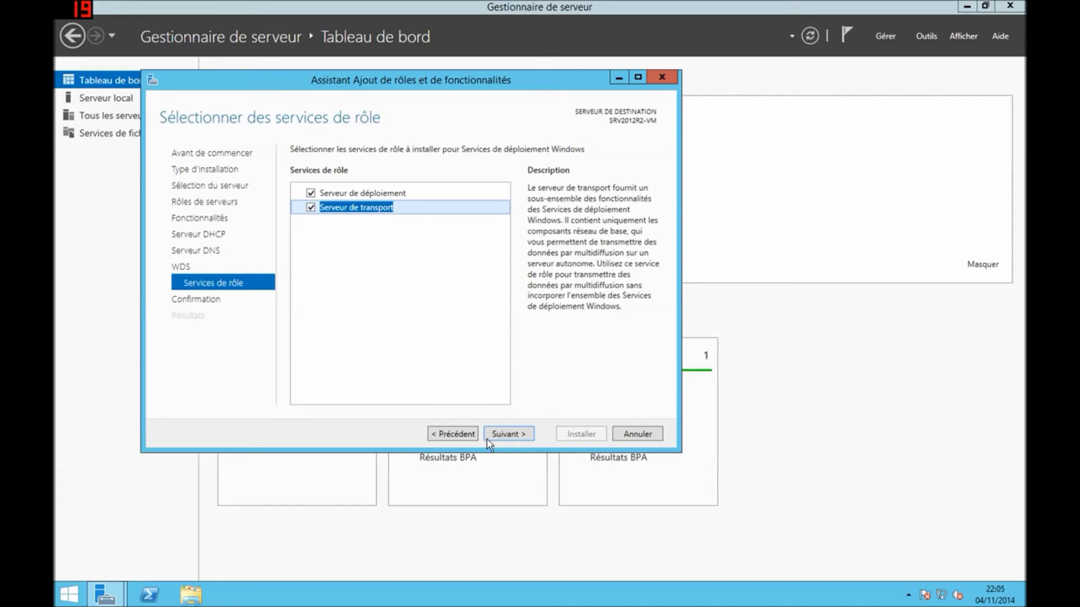
{"action": "left_click", "coordinate": [501, 434]}
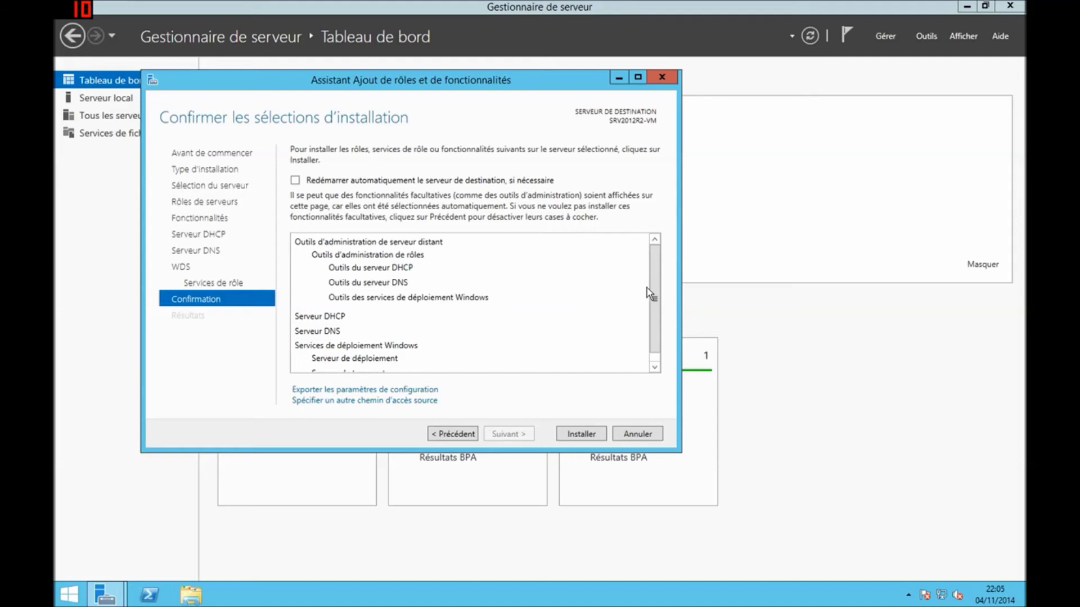
Step: Review the confirmation list and install Serveur DHCP, Serveur DNS and Services de déploiement Windows
{"action": "scroll", "coordinate": [652, 294], "scroll_direction": "down", "scroll_amount": 2}
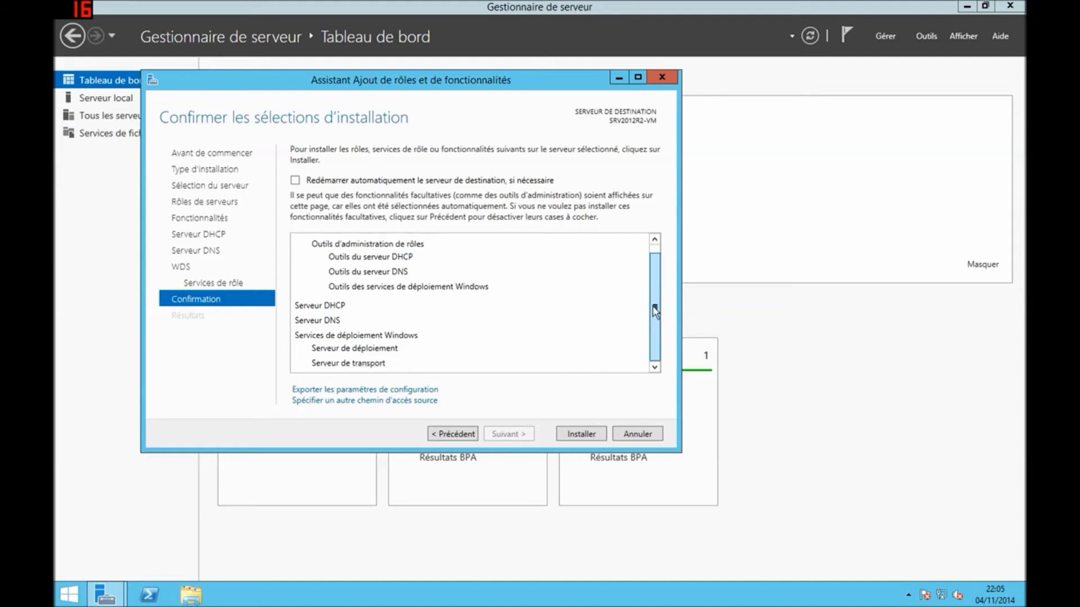
{"action": "left_click", "coordinate": [574, 435]}
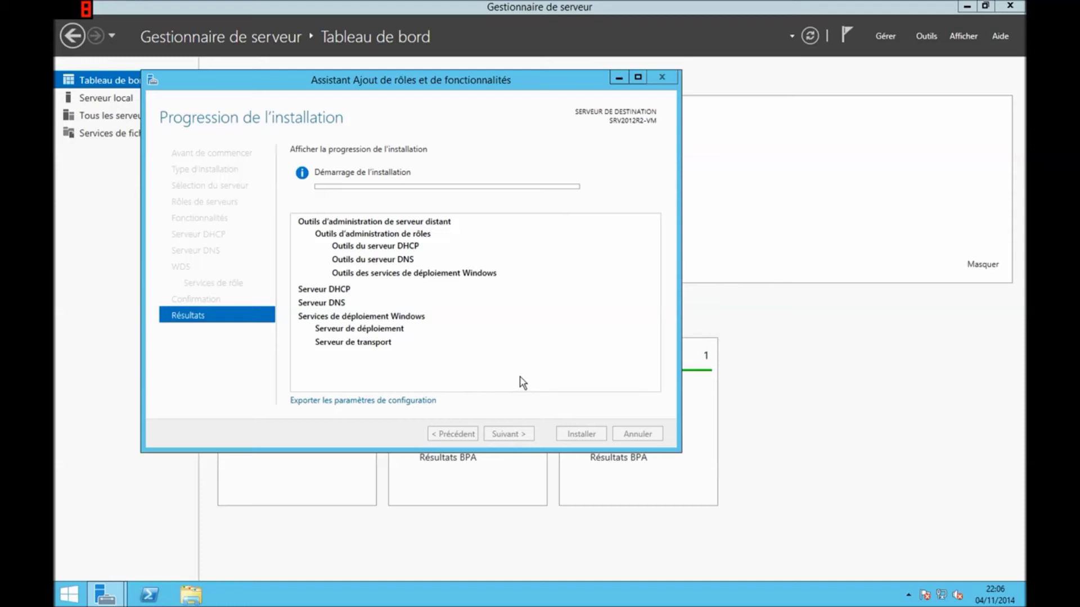
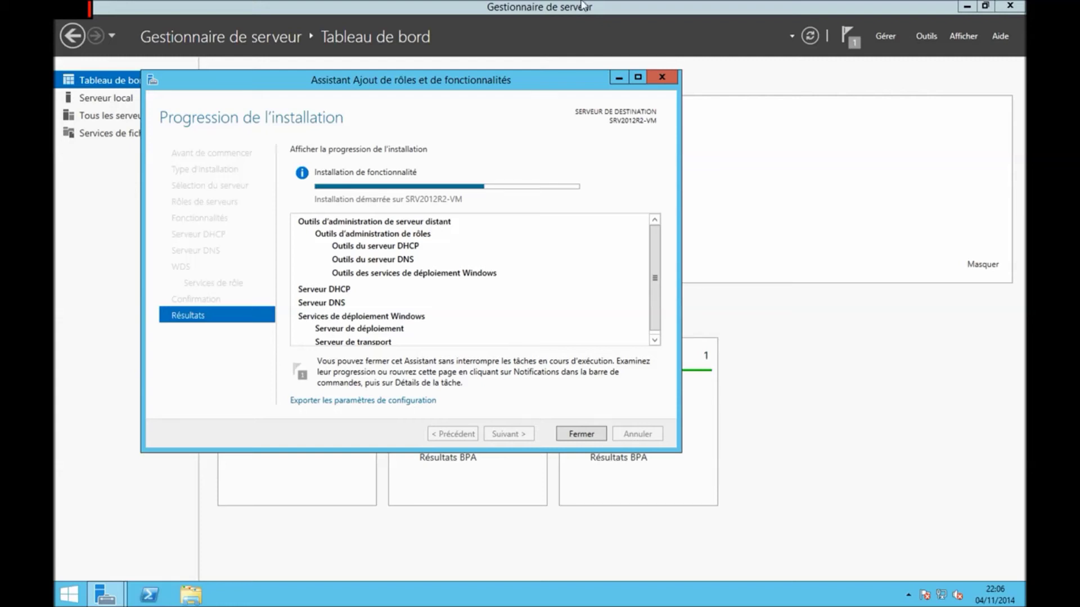
Step: Leave the VM's full-screen view, minimize VMware, and list running applications in Task Manager
{"action": "mouse_move", "coordinate": [544, 23]}
{"action": "left_click", "coordinate": [500, 28]}
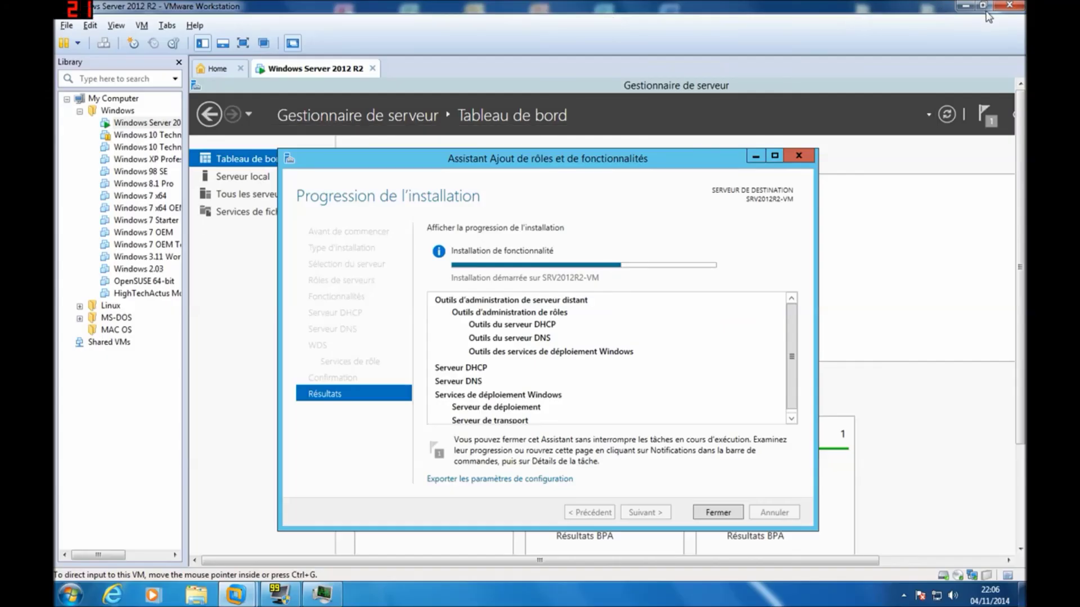
{"action": "left_click", "coordinate": [968, 8]}
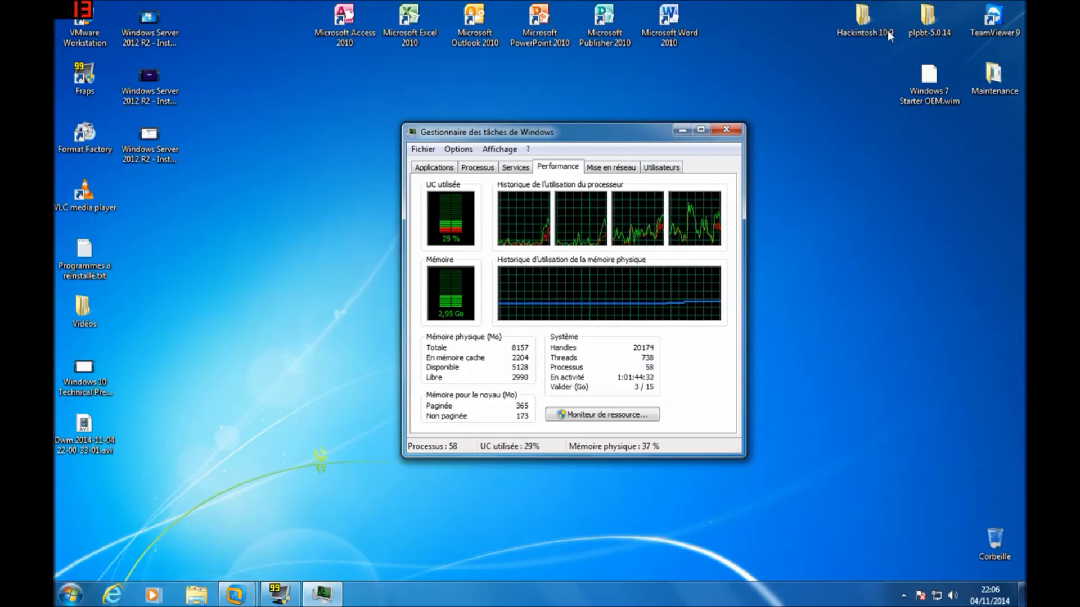
{"action": "left_click", "coordinate": [450, 166]}
Step: Close Task Manager, read INSTALL.txt in the Hackintosh 10.9 Mavericks folder, then close the folder
{"action": "left_click", "coordinate": [734, 130]}
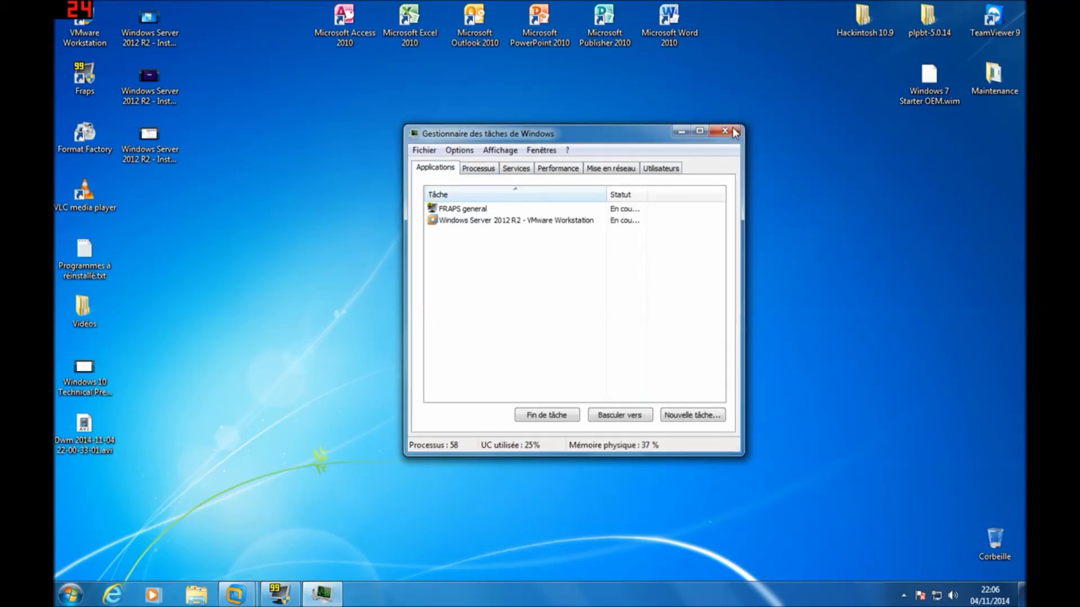
{"action": "double_click", "coordinate": [862, 20]}
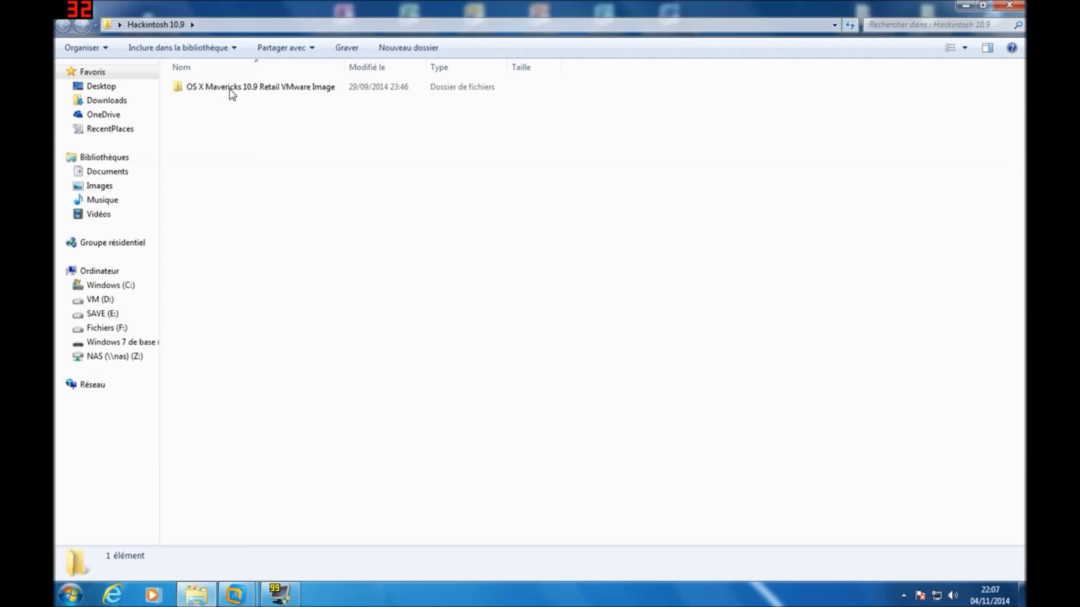
{"action": "double_click", "coordinate": [231, 89]}
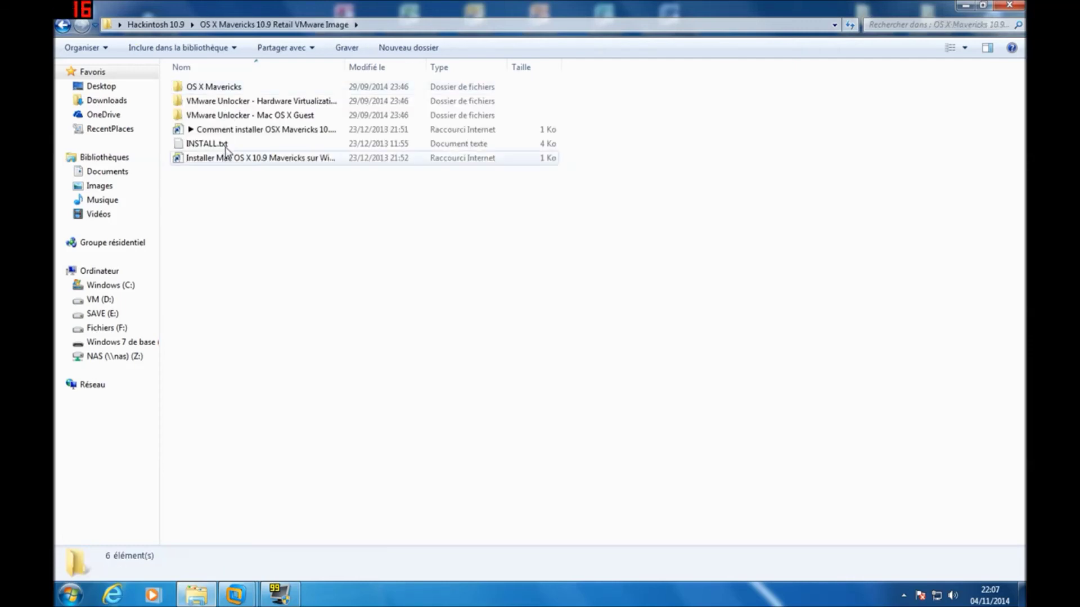
{"action": "double_click", "coordinate": [230, 144]}
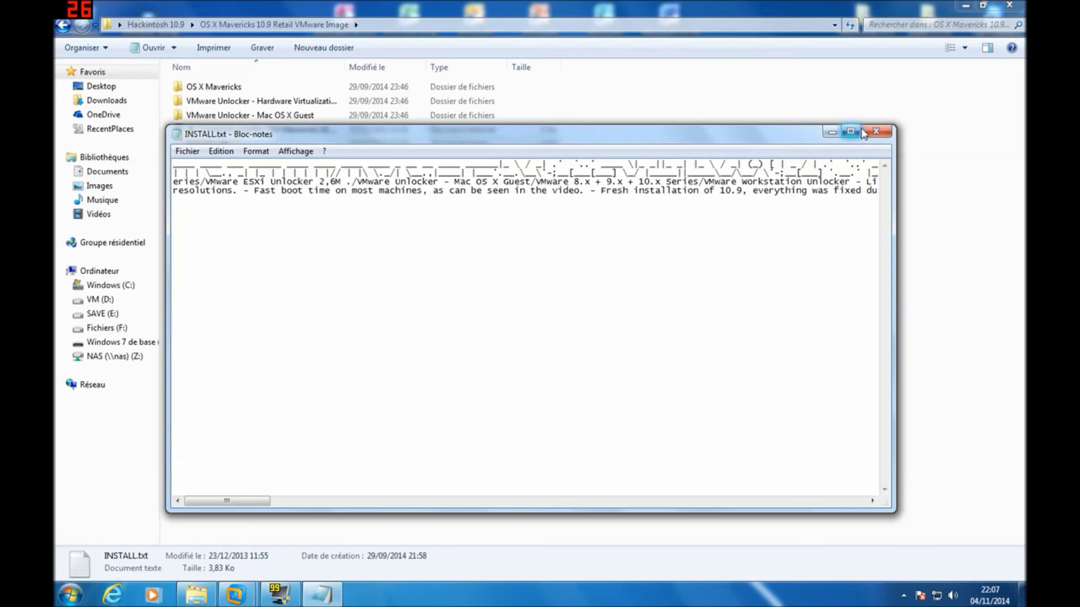
{"action": "left_click", "coordinate": [876, 131]}
{"action": "left_click", "coordinate": [241, 158]}
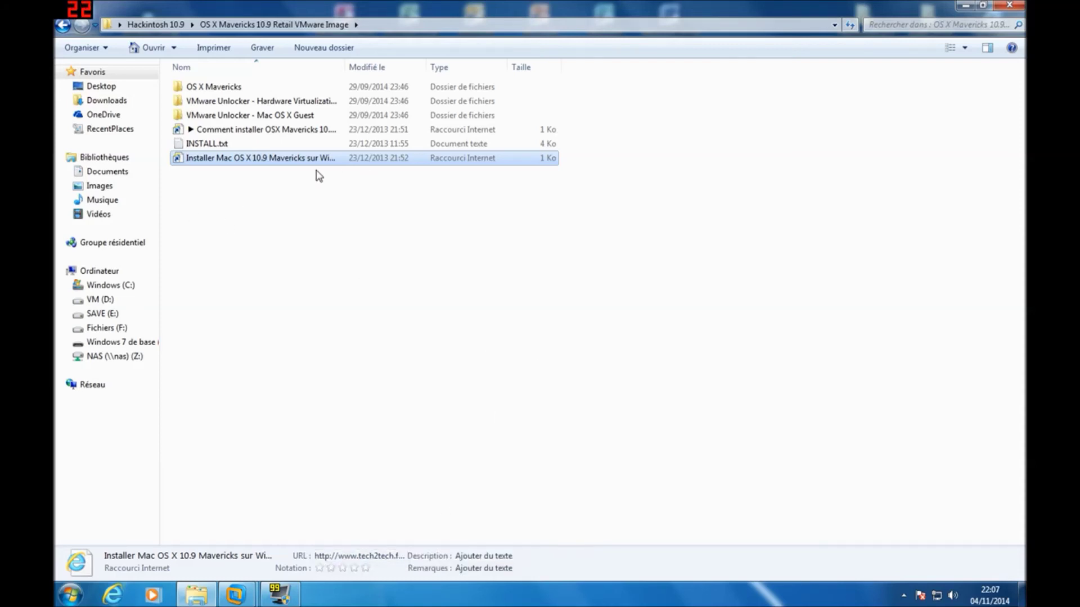
{"action": "left_click", "coordinate": [1011, 5]}
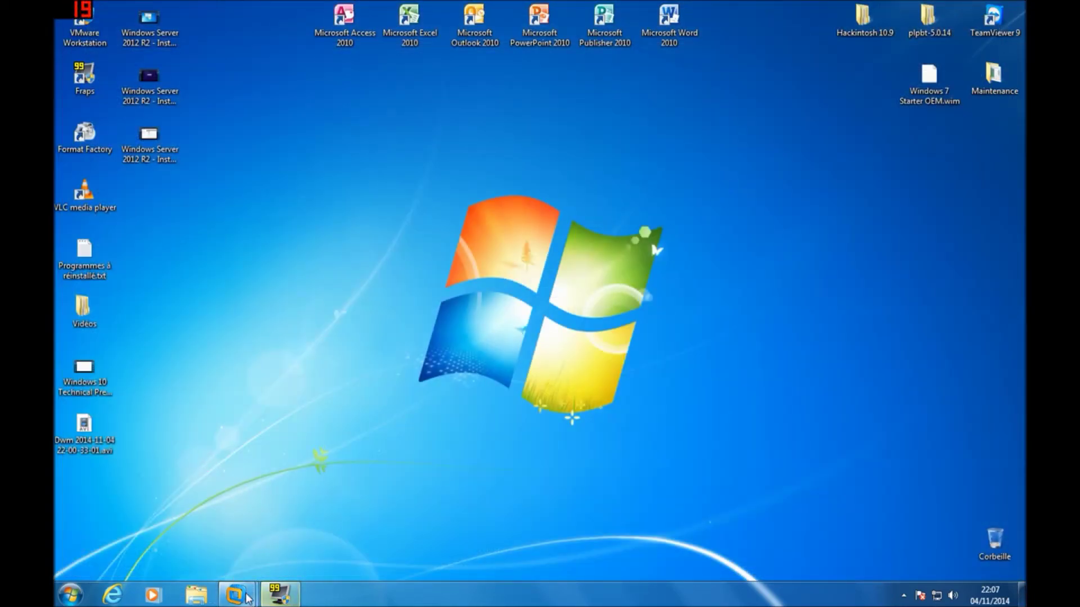
Step: Restore the Windows Server 2012 R2 VM and close the completed role installation wizard
{"action": "mouse_move", "coordinate": [229, 595]}
{"action": "left_click", "coordinate": [311, 506]}
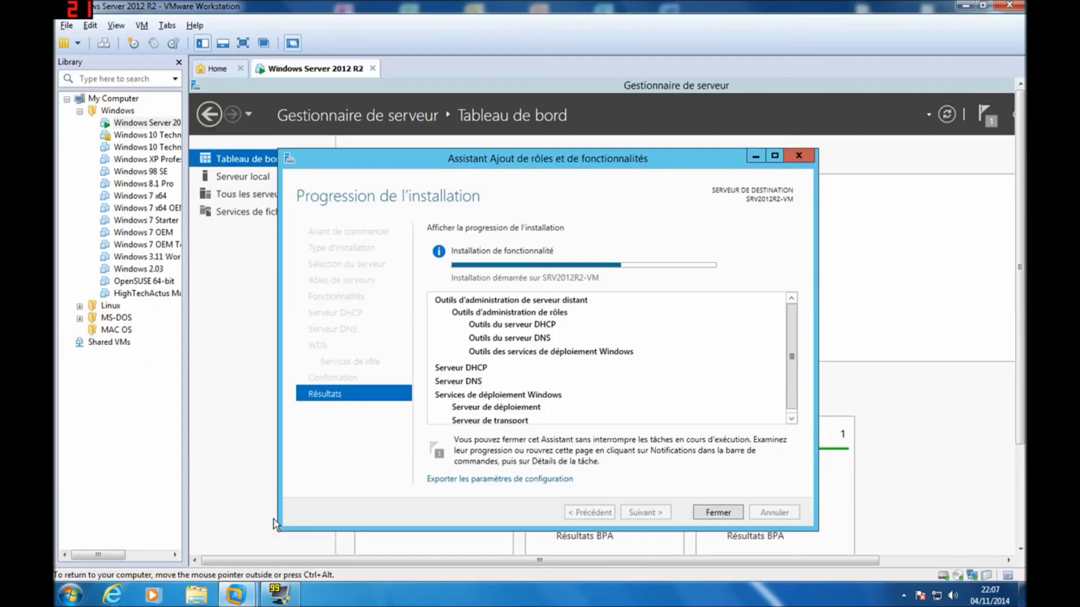
{"action": "left_click", "coordinate": [244, 45]}
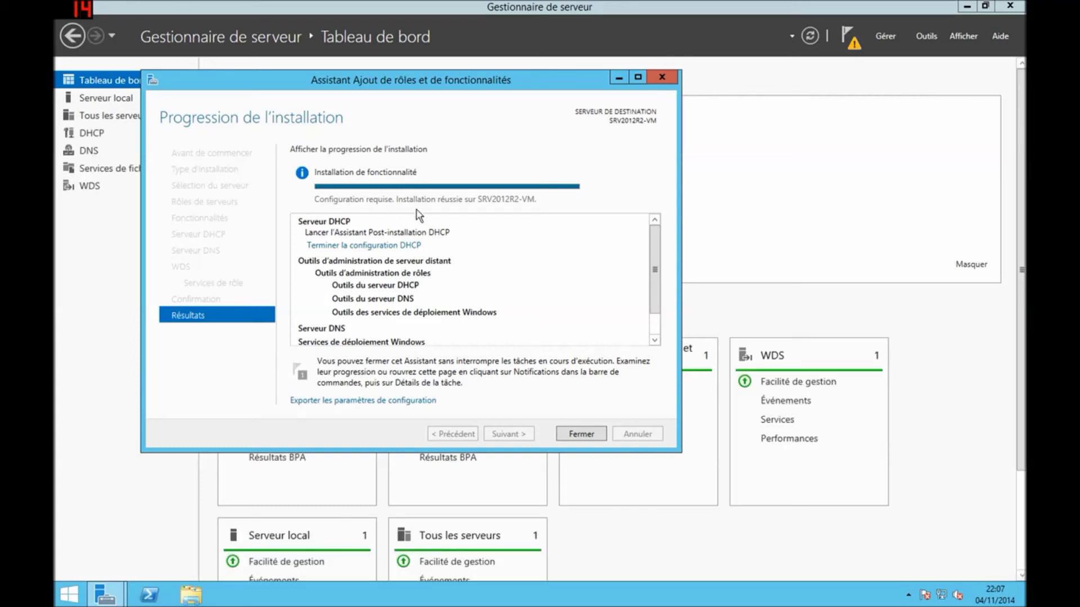
{"action": "left_click", "coordinate": [594, 434]}
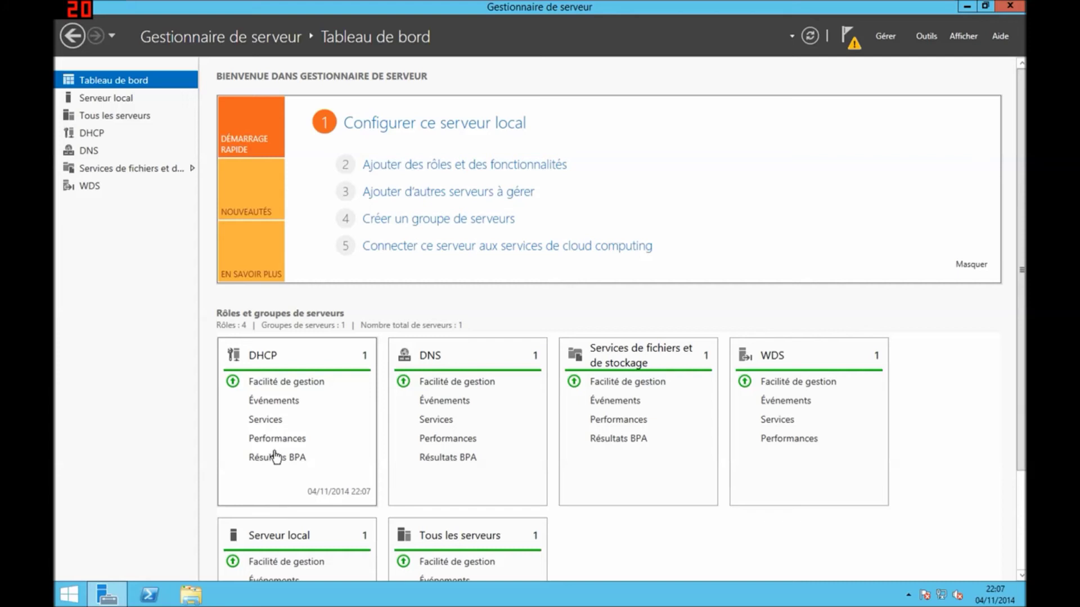
Step: Open the DHCP tile's Facilité de gestion details and go to the DHCP page
{"action": "right_click", "coordinate": [284, 388]}
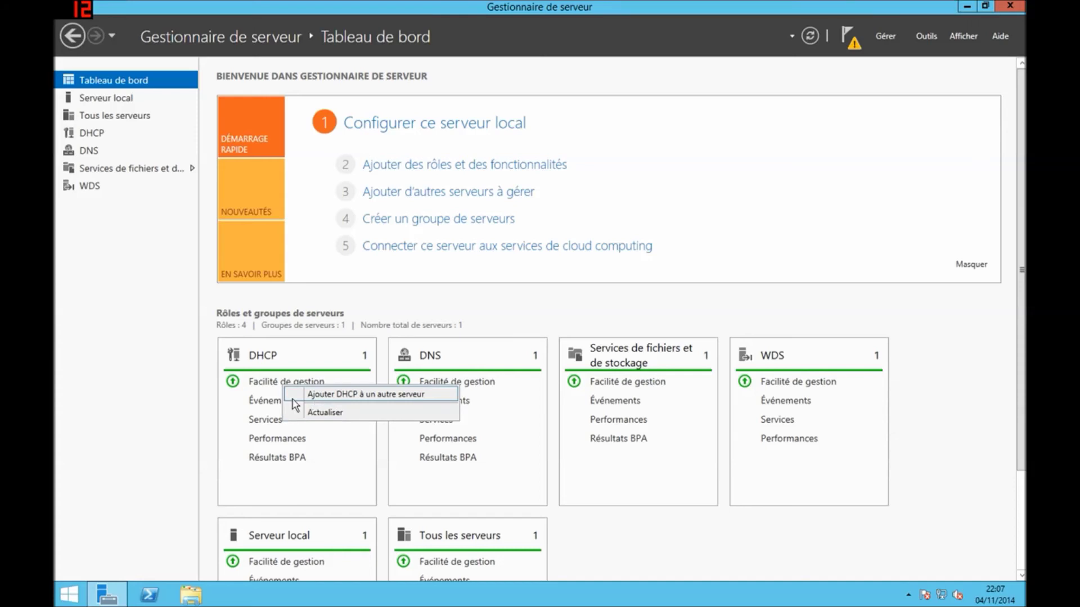
{"action": "left_click", "coordinate": [176, 400]}
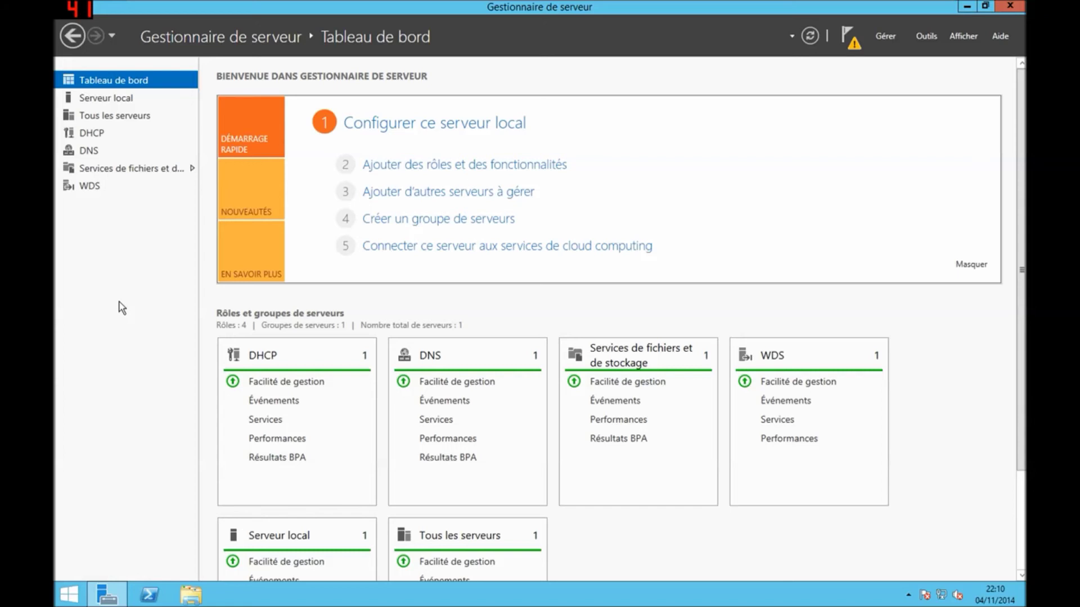
{"action": "left_click", "coordinate": [267, 386]}
{"action": "left_click_drag", "start_coordinate": [534, 139], "coordinate": [515, 131]}
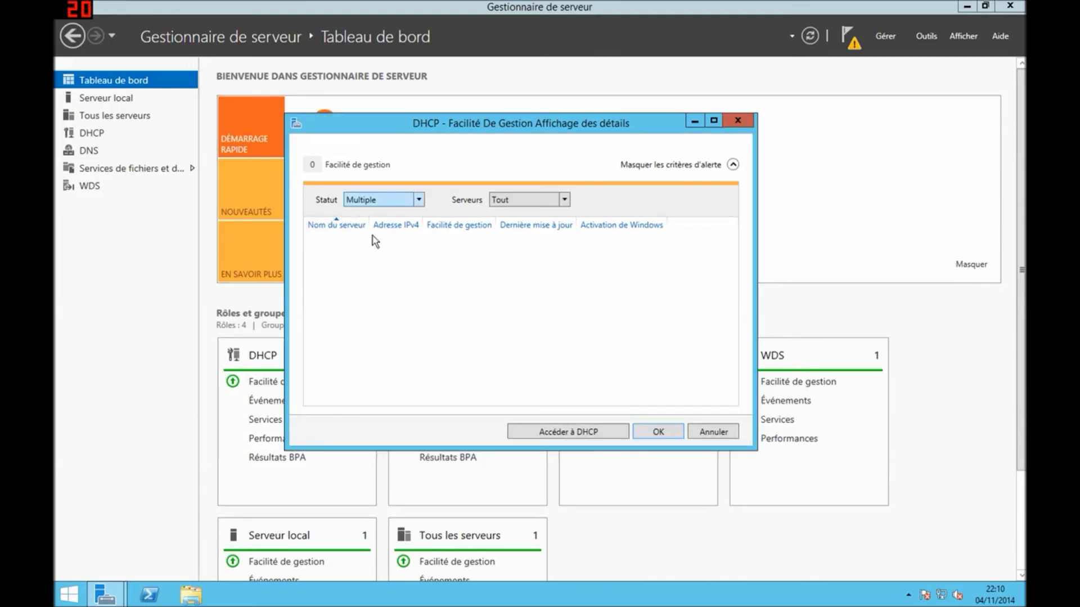
{"action": "left_click", "coordinate": [574, 434]}
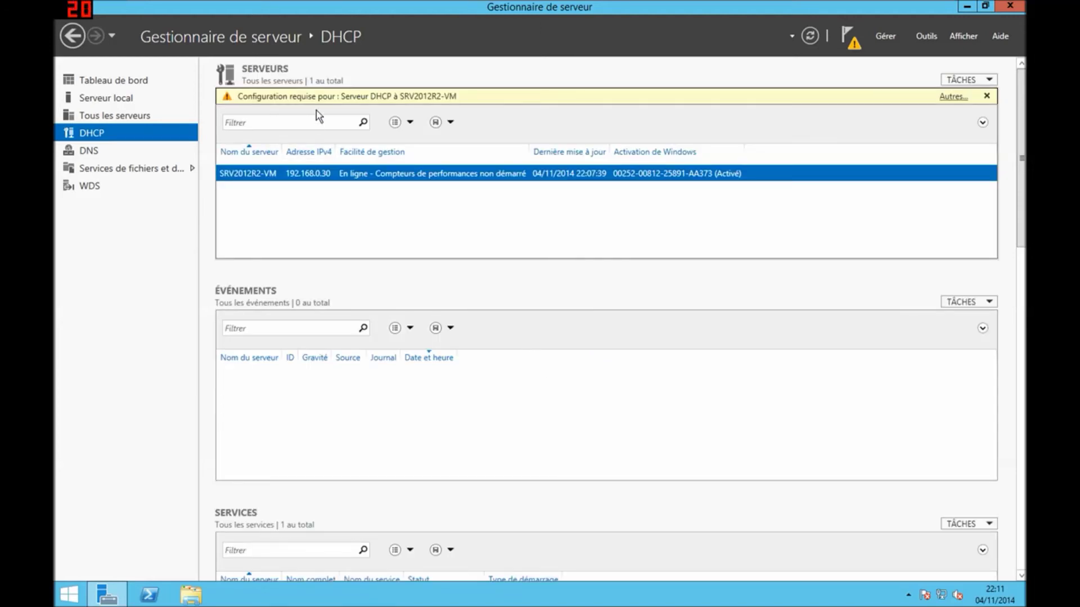
Step: Finish the DHCP configuration from the pending task details, creating the DHCP security groups
{"action": "left_click", "coordinate": [956, 97]}
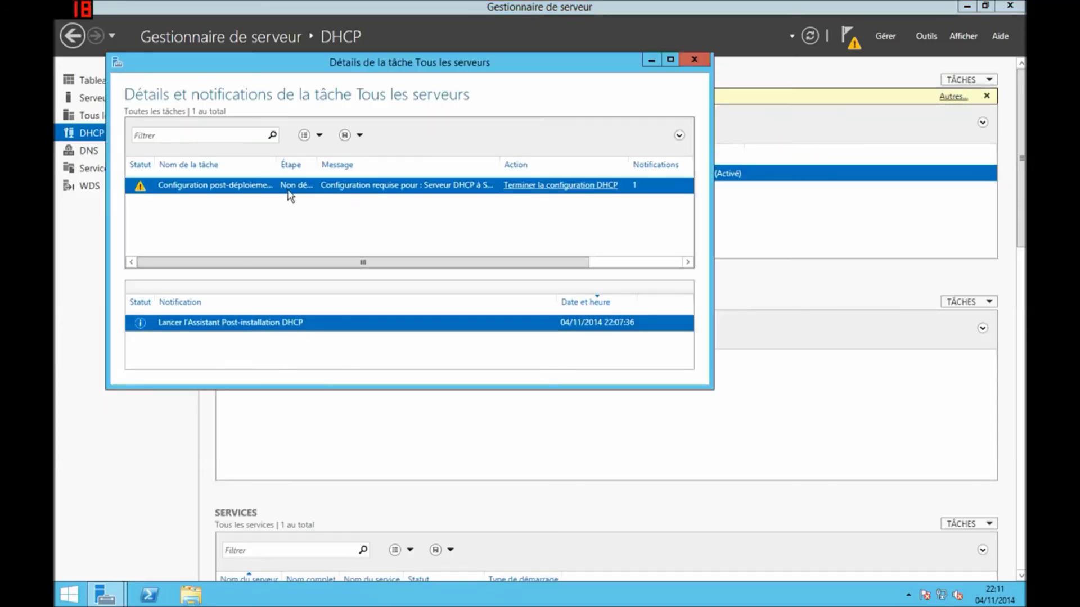
{"action": "left_click_drag", "start_coordinate": [349, 68], "coordinate": [408, 86]}
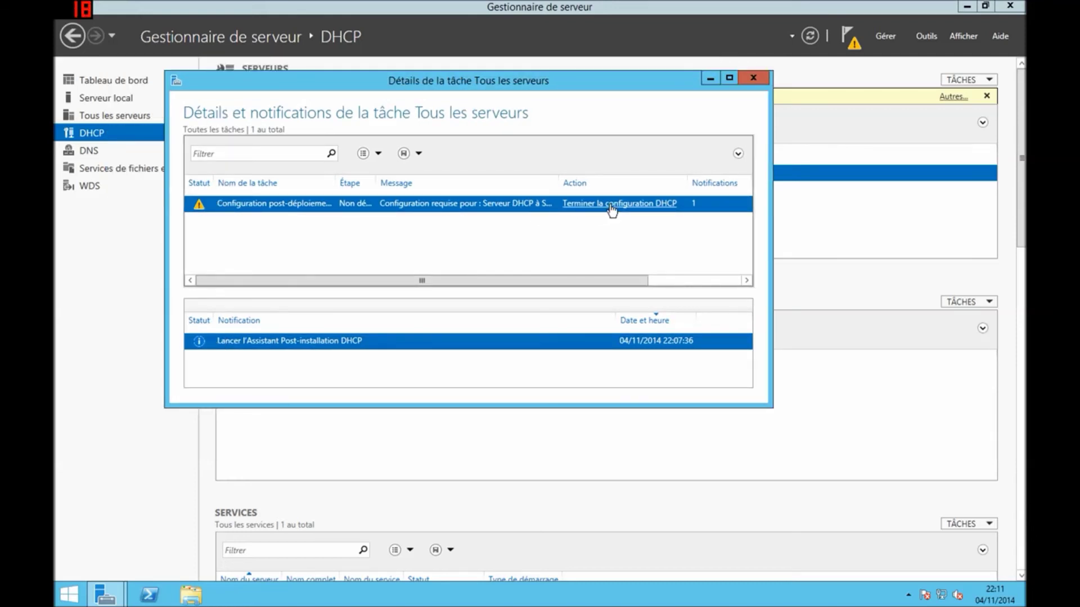
{"action": "left_click", "coordinate": [612, 205]}
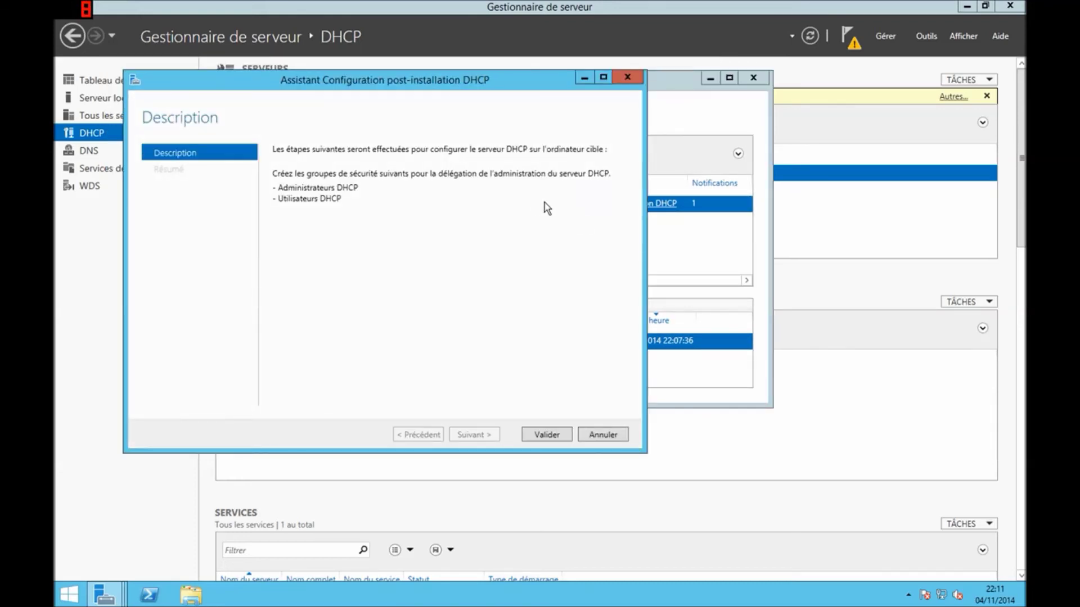
{"action": "left_click", "coordinate": [548, 438]}
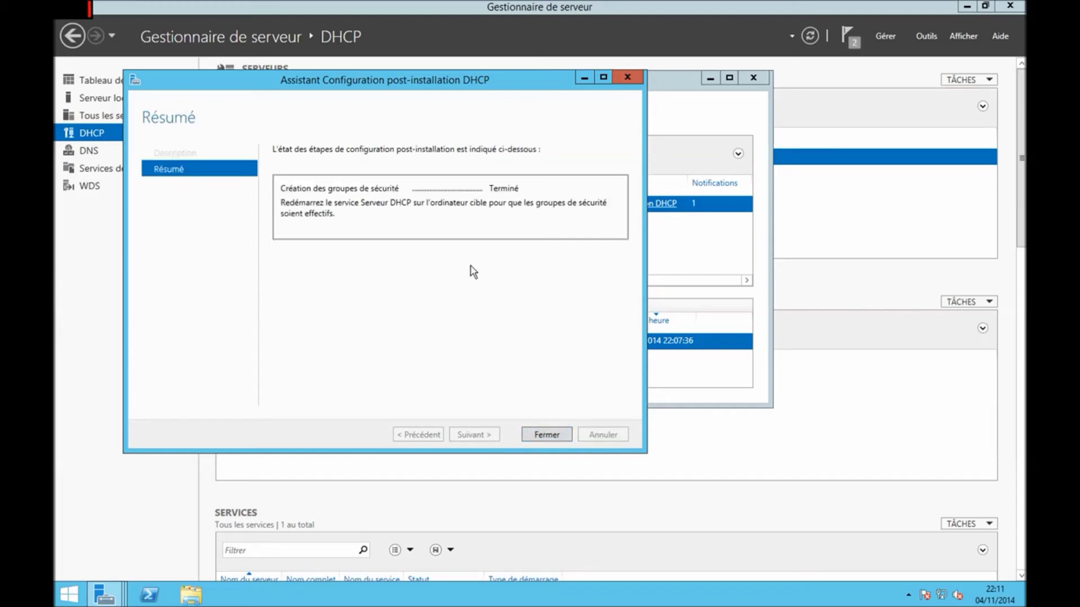
{"action": "left_click", "coordinate": [533, 434]}
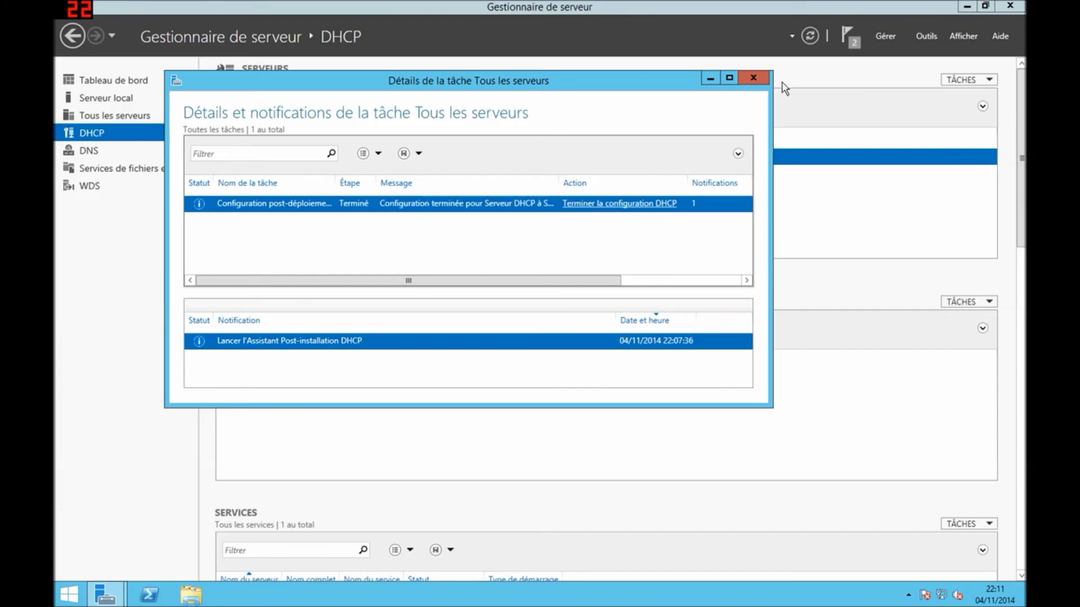
{"action": "left_click", "coordinate": [754, 77]}
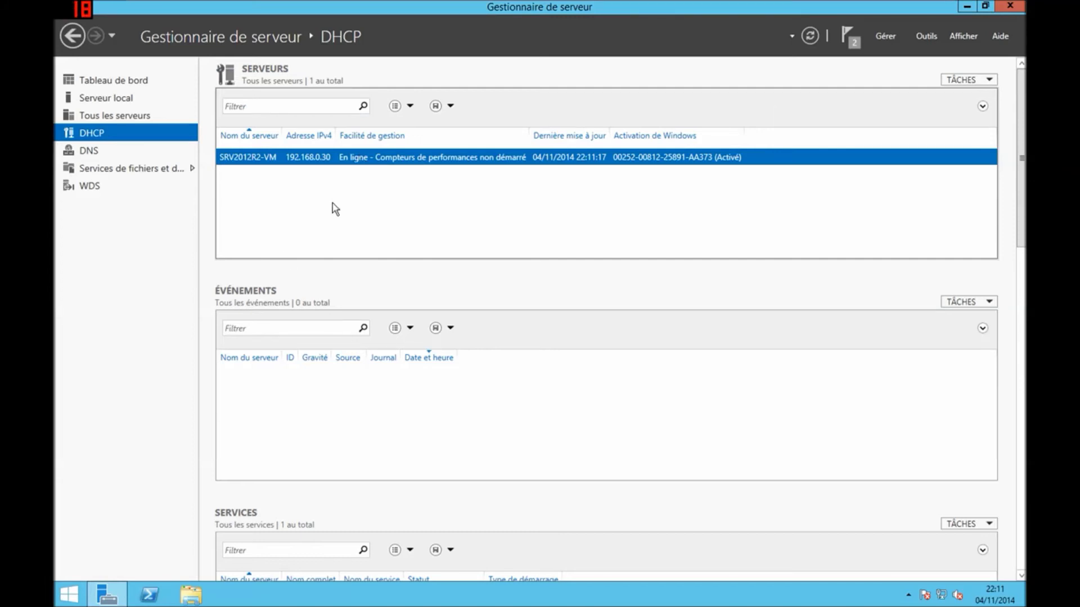
Step: Rerun the DHCP post-installation configuration from notifications, confirming the security groups again
{"action": "scroll", "coordinate": [330, 258], "scroll_direction": "down", "scroll_amount": 3}
{"action": "scroll", "coordinate": [331, 257], "scroll_direction": "up", "scroll_amount": 3}
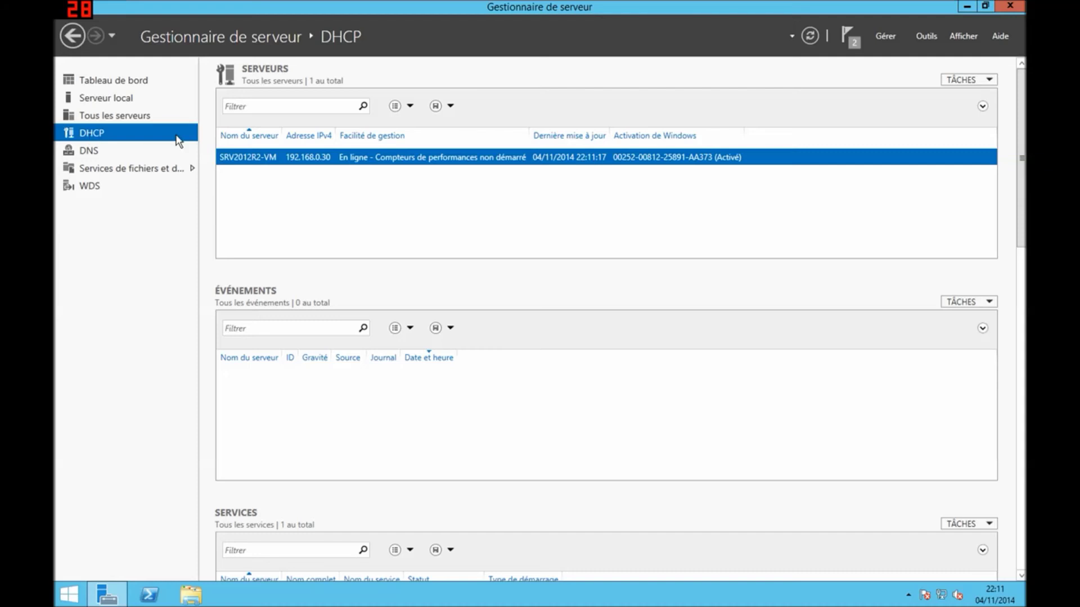
{"action": "left_click", "coordinate": [849, 39]}
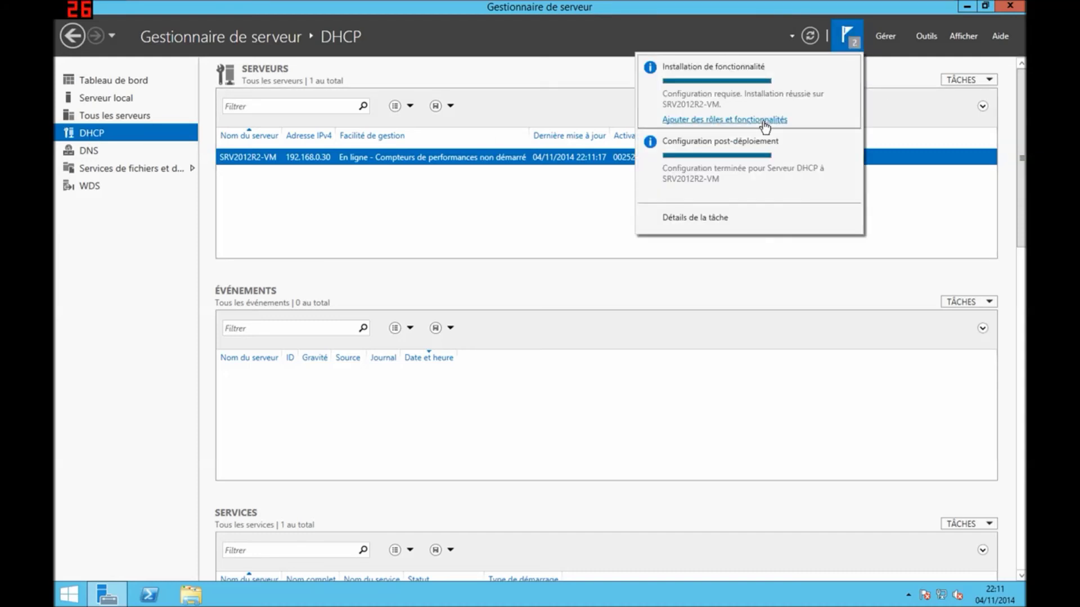
{"action": "left_click", "coordinate": [720, 120]}
{"action": "left_click_drag", "start_coordinate": [349, 100], "coordinate": [344, 84]}
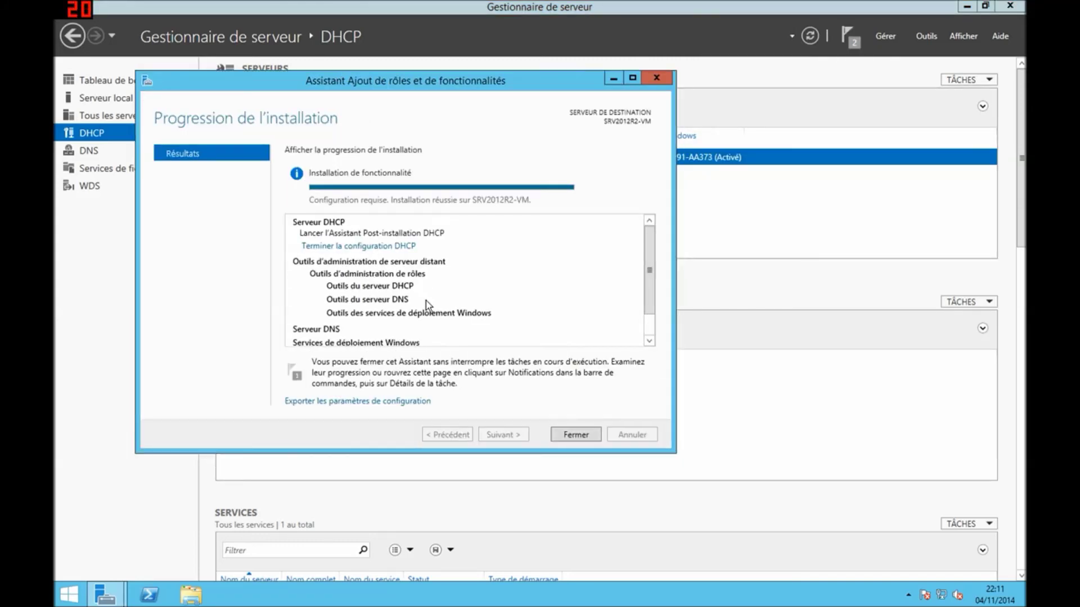
{"action": "left_click", "coordinate": [370, 248]}
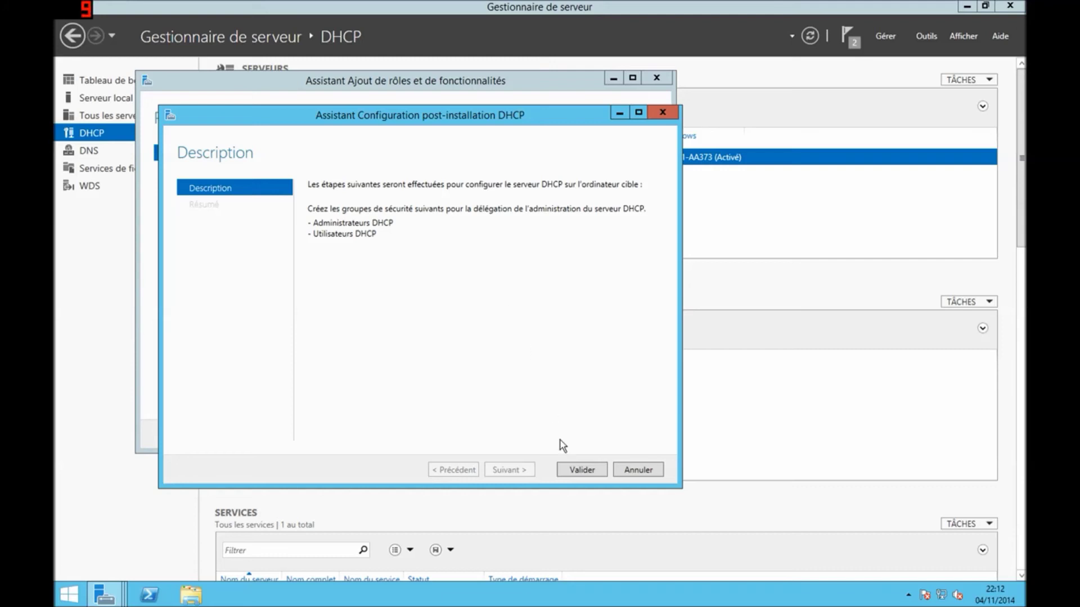
{"action": "left_click", "coordinate": [582, 470]}
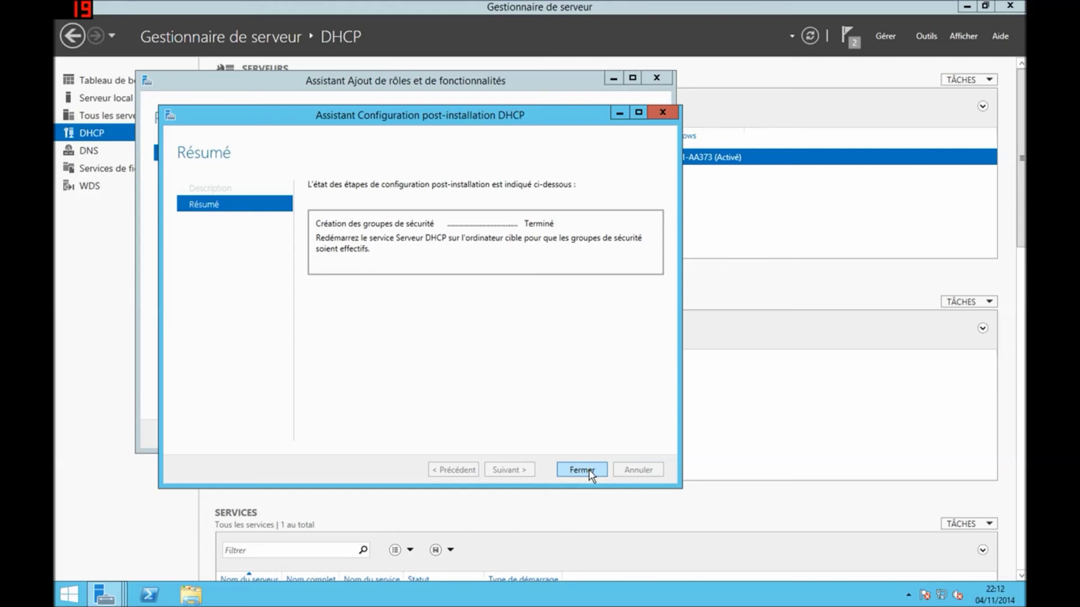
{"action": "left_click", "coordinate": [586, 470]}
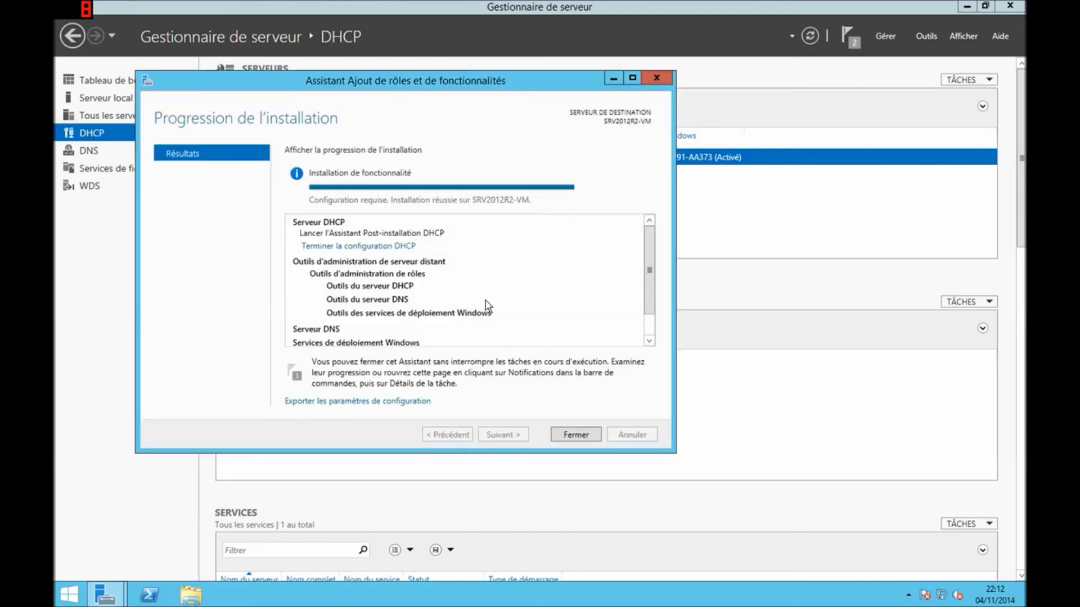
Step: Close the role installation wizard and bring up actions for the SRV2012R2-VM server
{"action": "left_click_drag", "start_coordinate": [649, 270], "coordinate": [643, 332]}
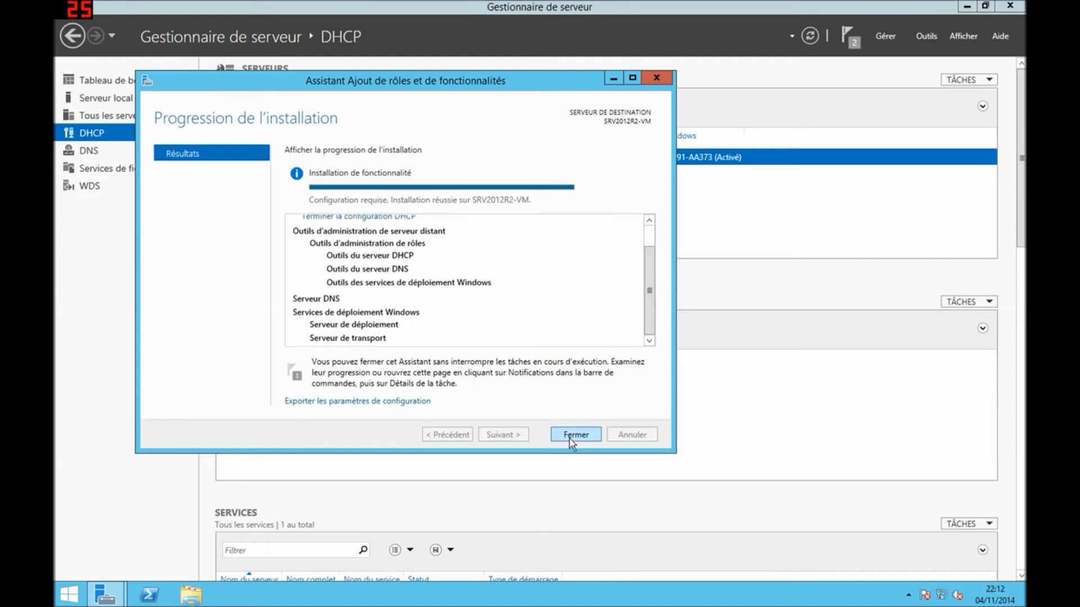
{"action": "left_click", "coordinate": [572, 436]}
{"action": "left_click", "coordinate": [848, 38]}
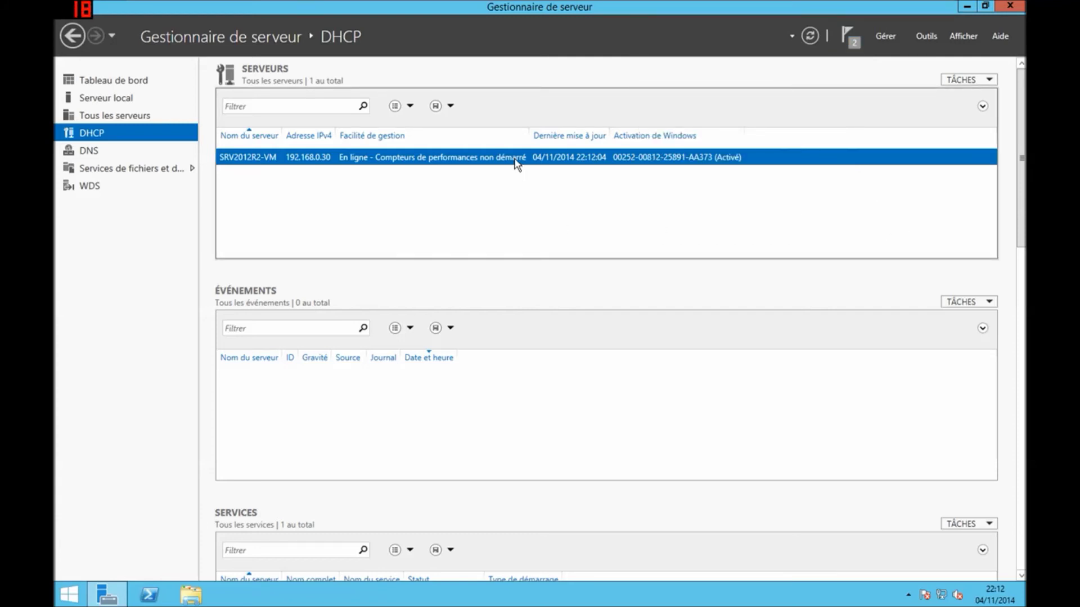
{"action": "right_click", "coordinate": [329, 163]}
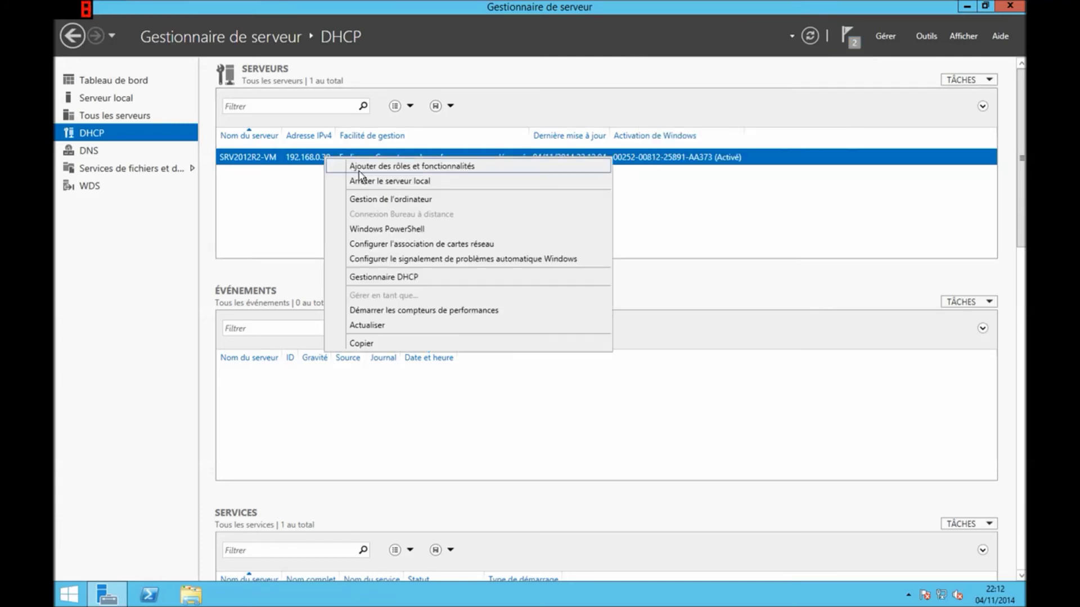
{"action": "left_click", "coordinate": [385, 199]}
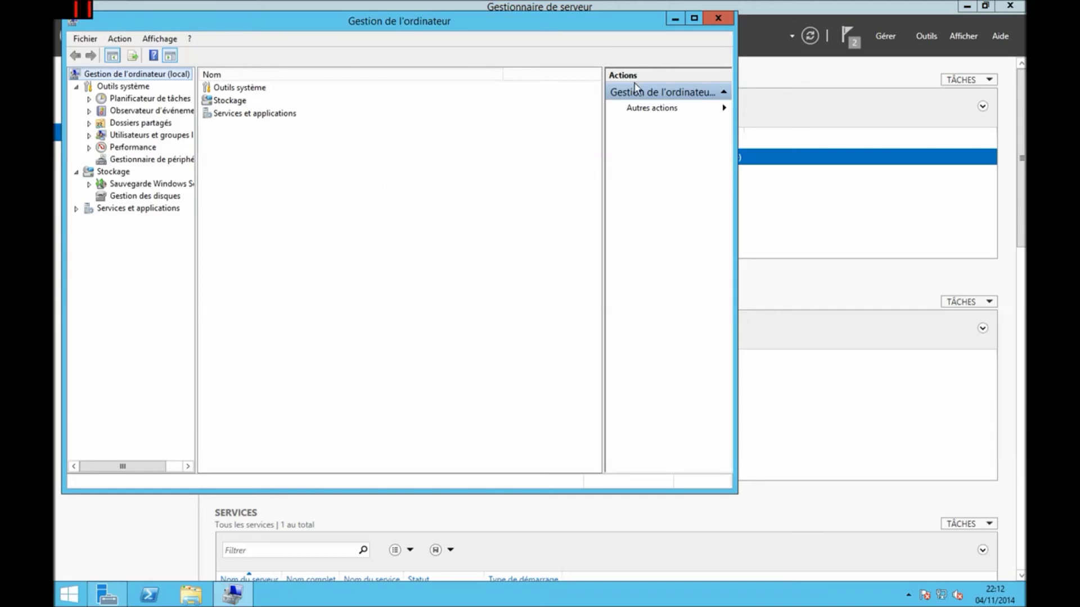
{"action": "left_click", "coordinate": [694, 18]}
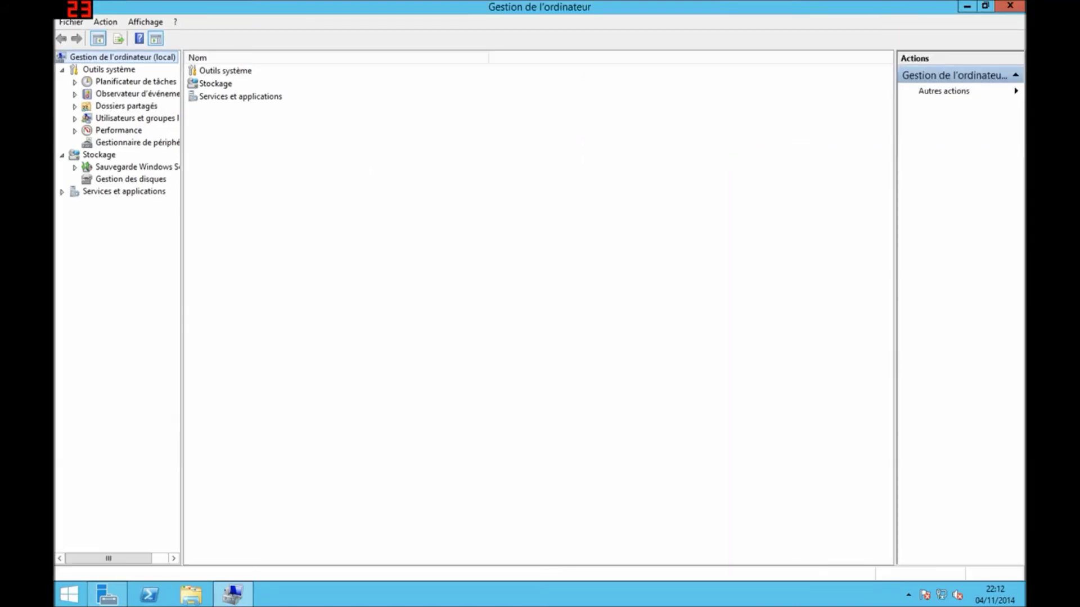
{"action": "left_click", "coordinate": [1001, 7]}
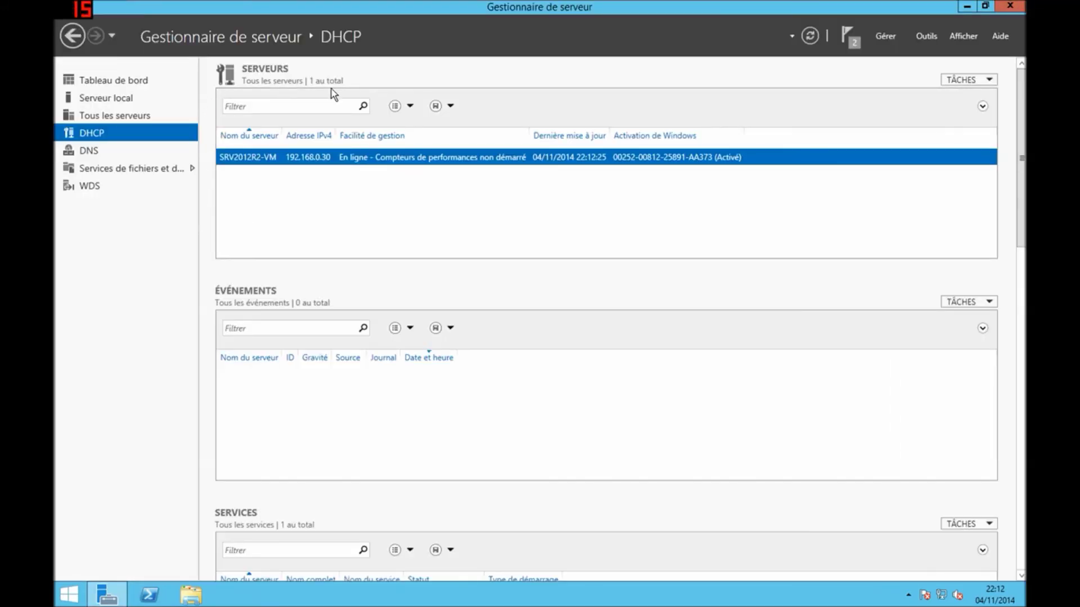
{"action": "left_click", "coordinate": [102, 81]}
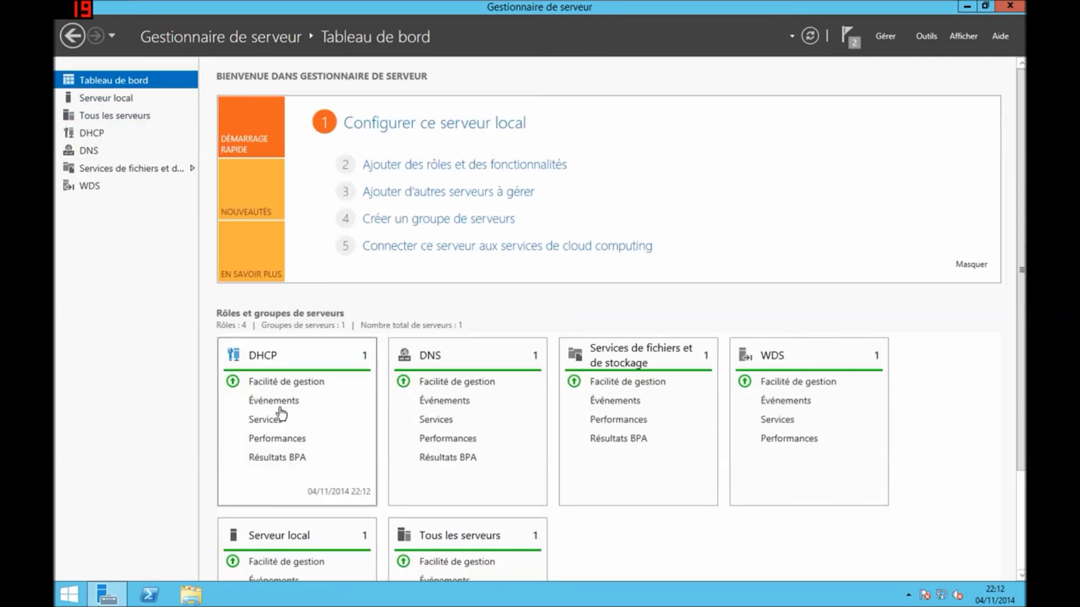
{"action": "left_click", "coordinate": [265, 358]}
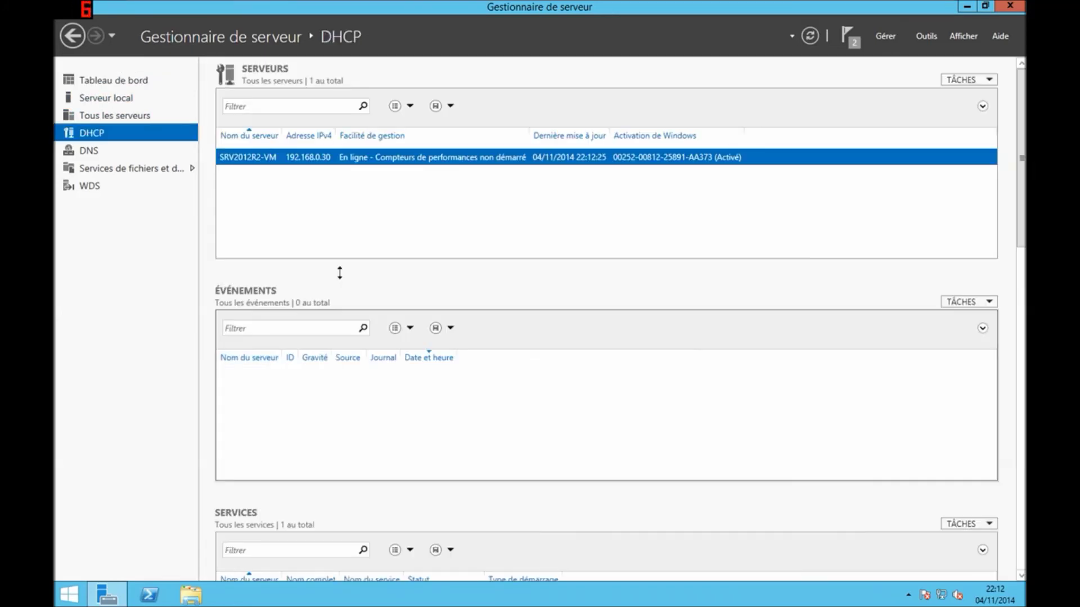
{"action": "right_click", "coordinate": [250, 161]}
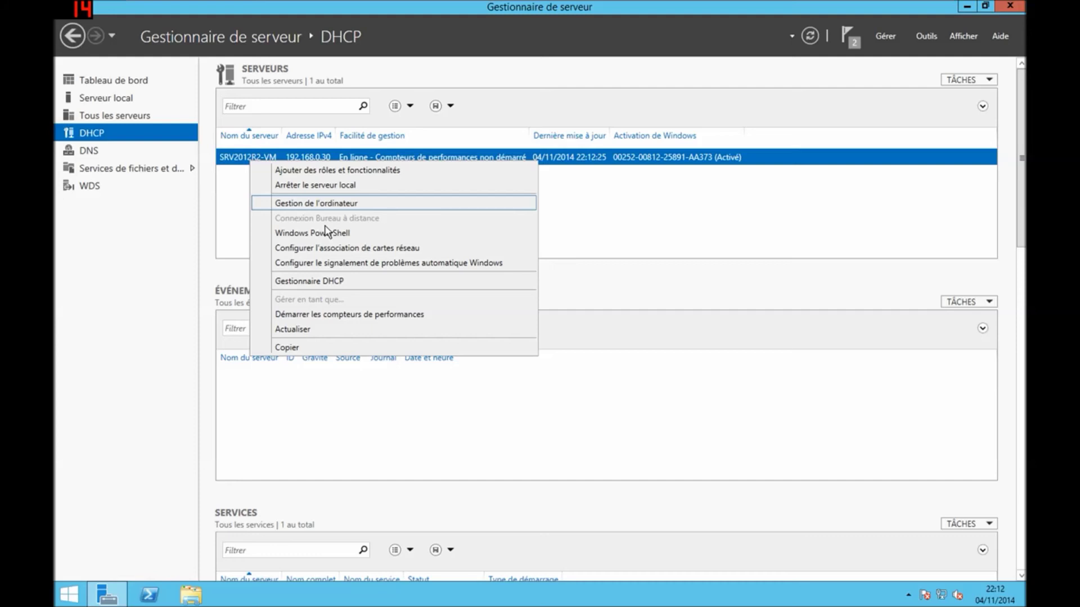
Step: Open Gestionnaire DHCP maximized, expand SRV2012R2-VM and IPv4, and browse Options, Stratégies and Filtres
{"action": "left_click", "coordinate": [343, 282]}
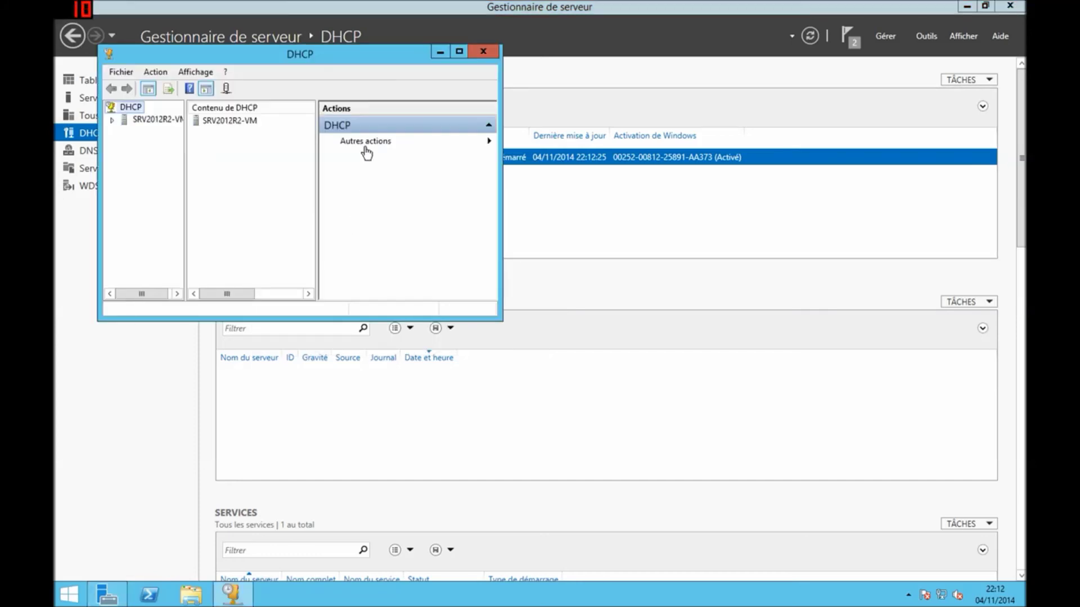
{"action": "left_click", "coordinate": [457, 51]}
{"action": "left_click", "coordinate": [62, 71]}
{"action": "left_click", "coordinate": [75, 82]}
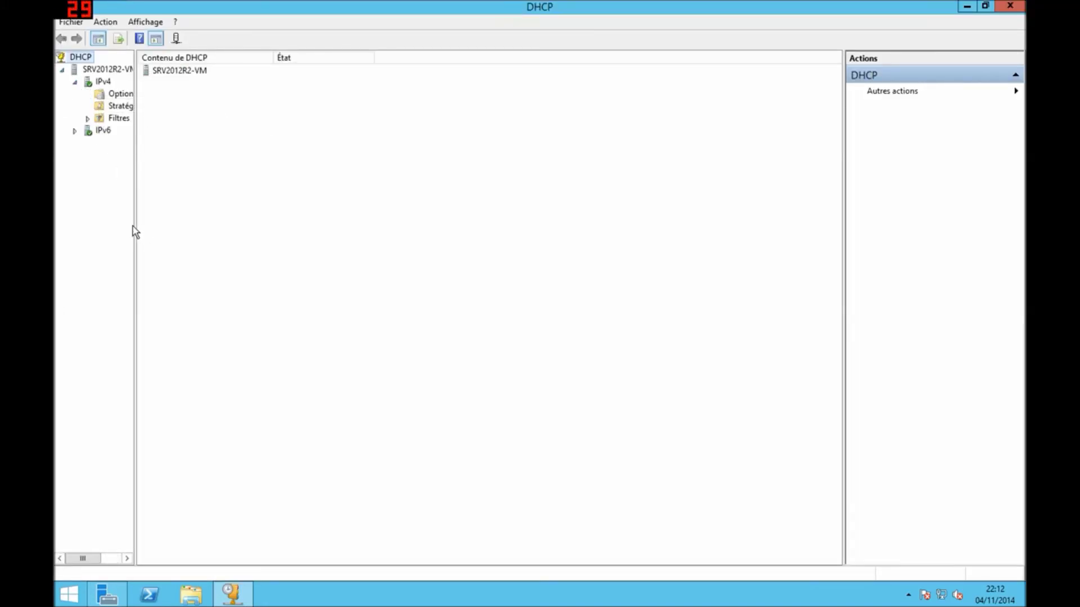
{"action": "left_click_drag", "start_coordinate": [134, 225], "coordinate": [212, 230]}
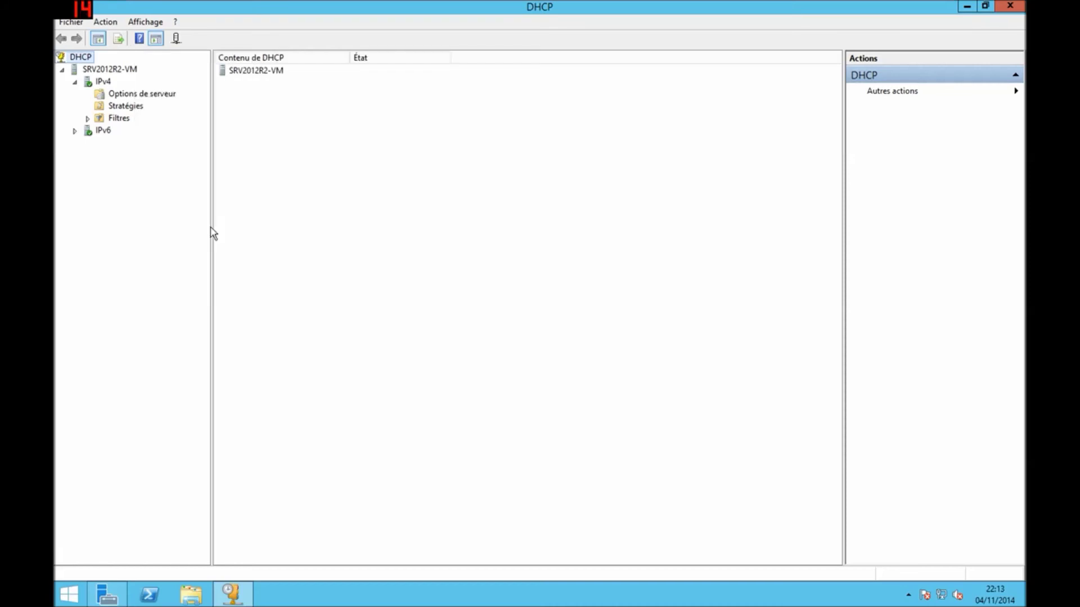
{"action": "left_click", "coordinate": [133, 96]}
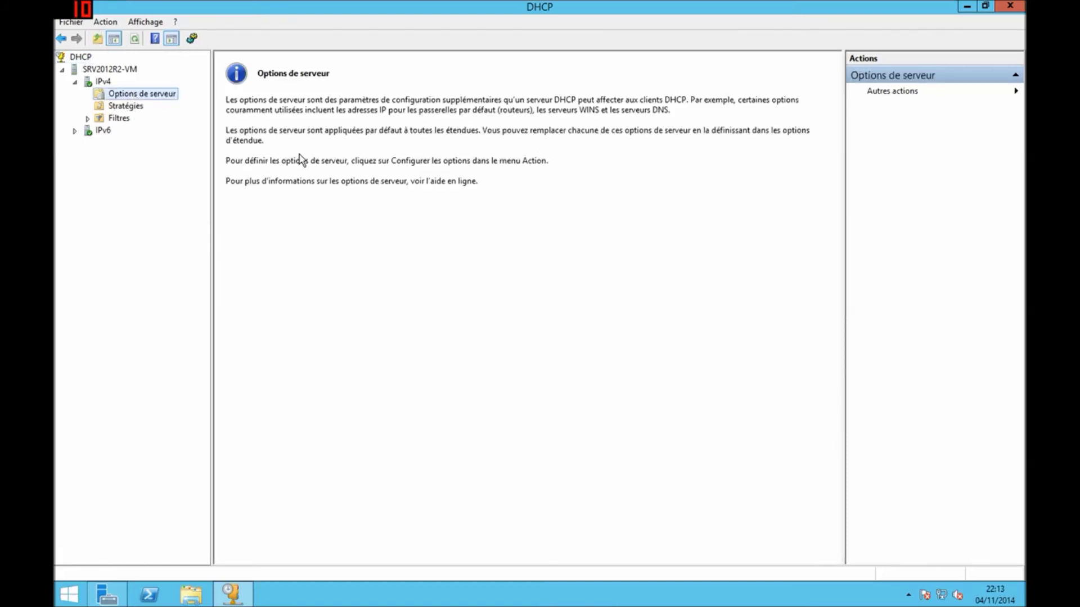
{"action": "left_click", "coordinate": [126, 108]}
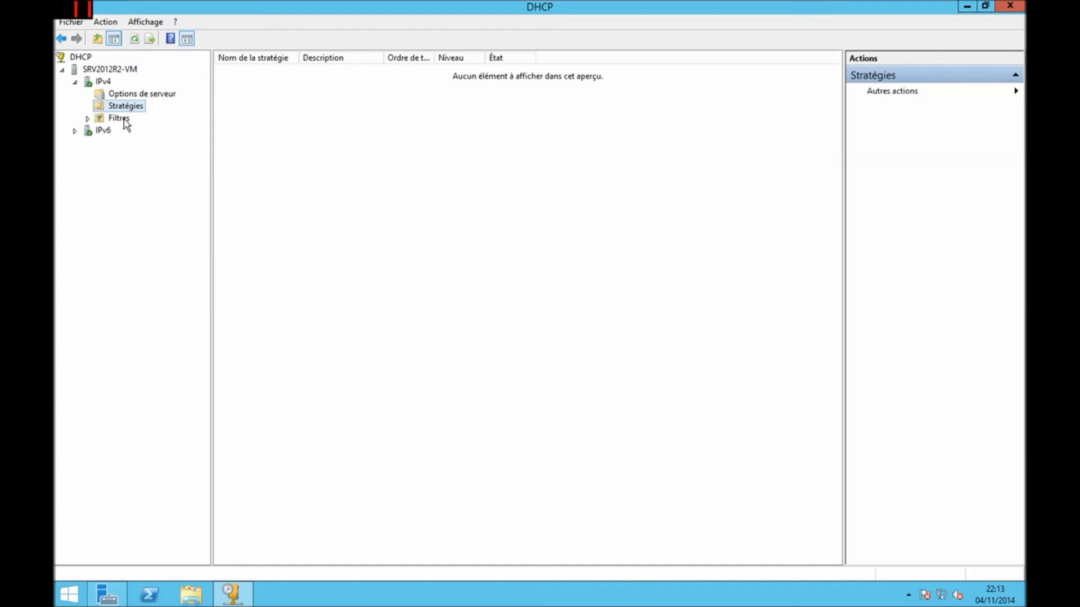
{"action": "double_click", "coordinate": [112, 119]}
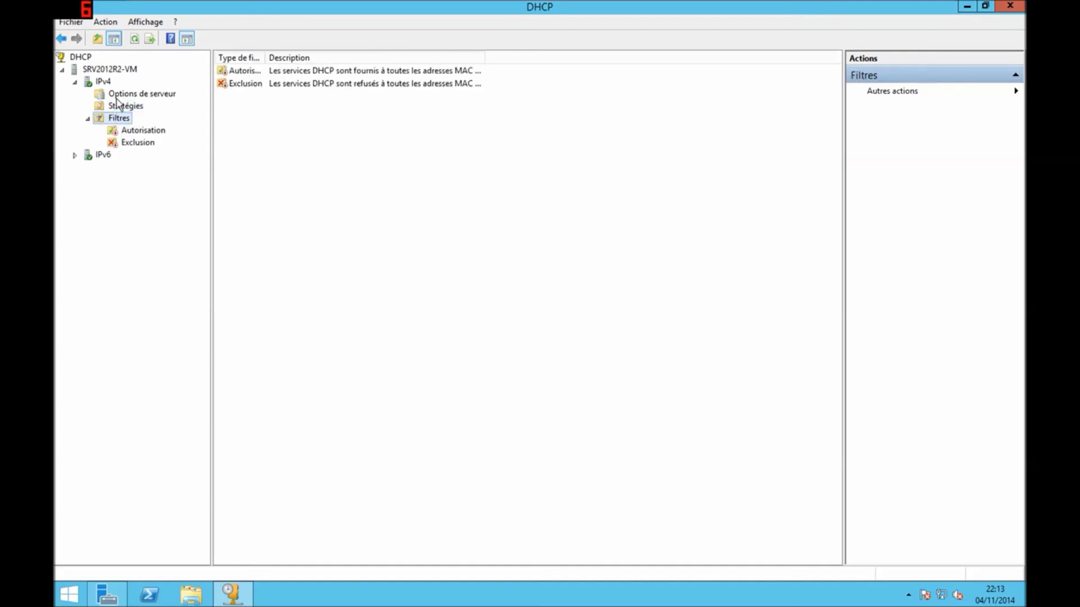
Step: Review the Options Serveur dialog's general and advanced tabs, then close it without changes
{"action": "left_click", "coordinate": [123, 95]}
{"action": "right_click", "coordinate": [124, 97]}
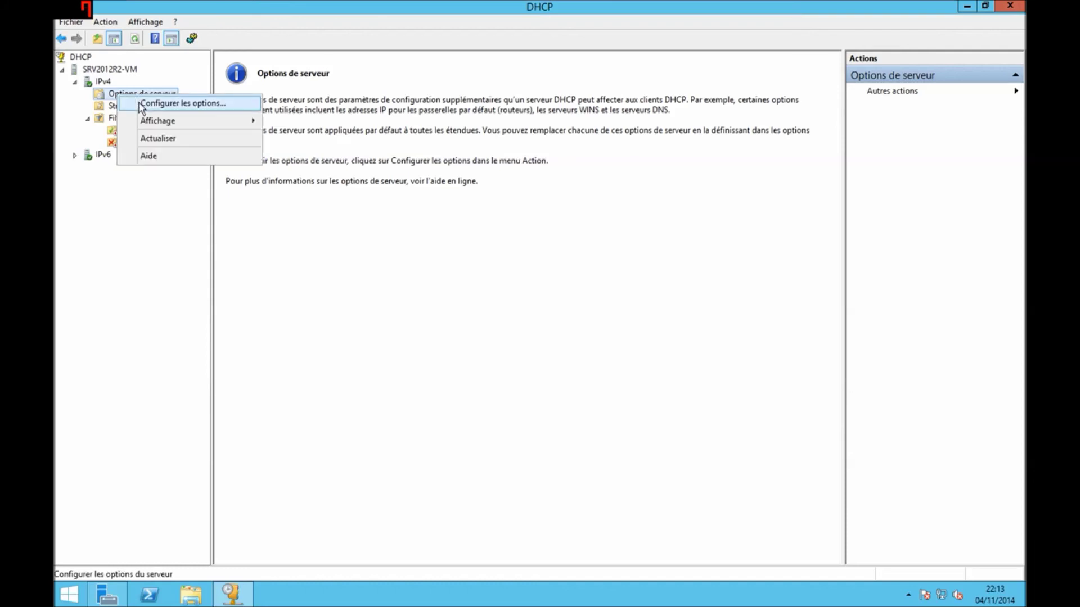
{"action": "left_click", "coordinate": [141, 105]}
{"action": "left_click_drag", "start_coordinate": [540, 144], "coordinate": [435, 121]}
{"action": "left_click", "coordinate": [347, 145]}
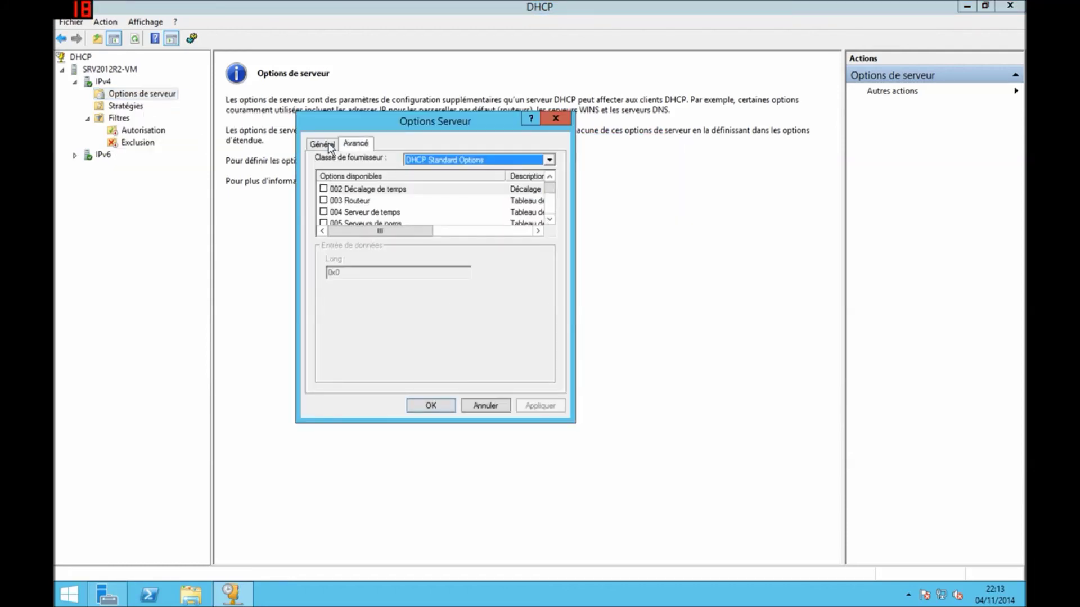
{"action": "left_click", "coordinate": [329, 144]}
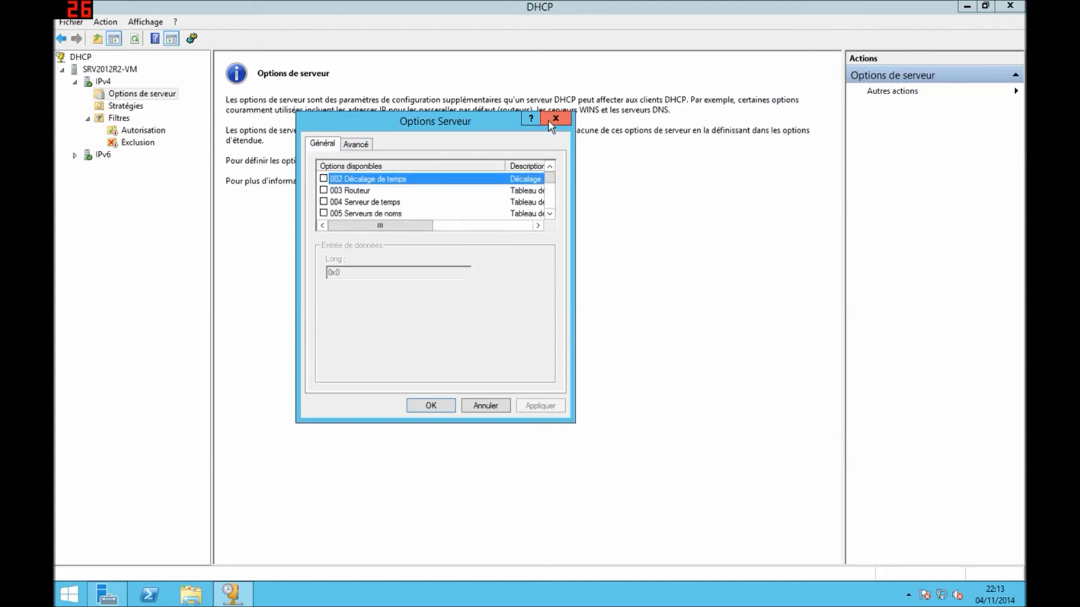
{"action": "left_click", "coordinate": [555, 118]}
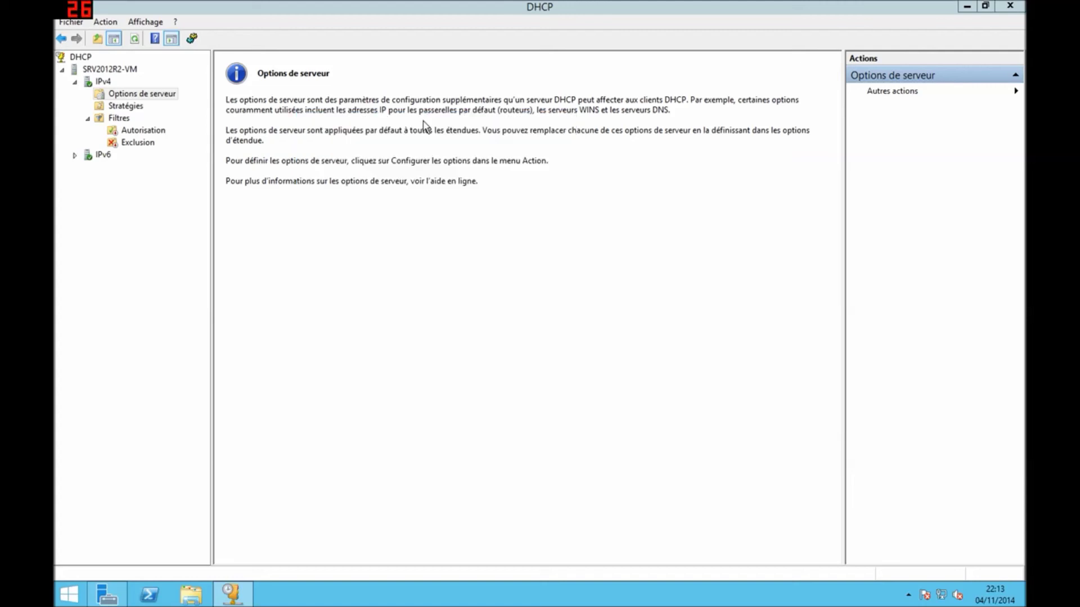
Step: Start a new DHCP policy under Stratégies, advance one page, then cancel the wizard
{"action": "left_click", "coordinate": [124, 107]}
{"action": "right_click", "coordinate": [125, 108]}
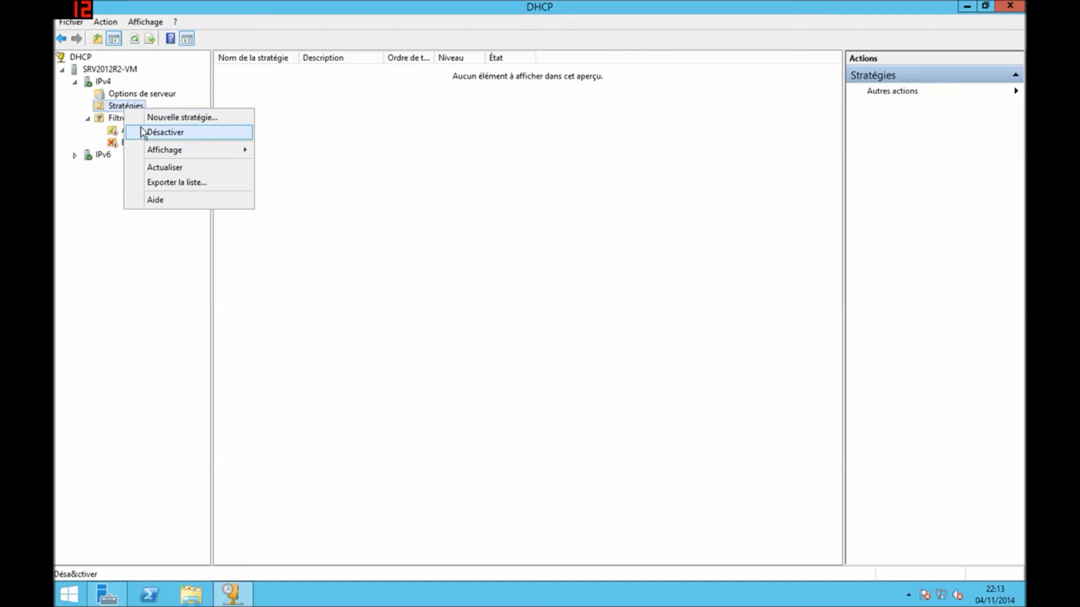
{"action": "left_click", "coordinate": [147, 118]}
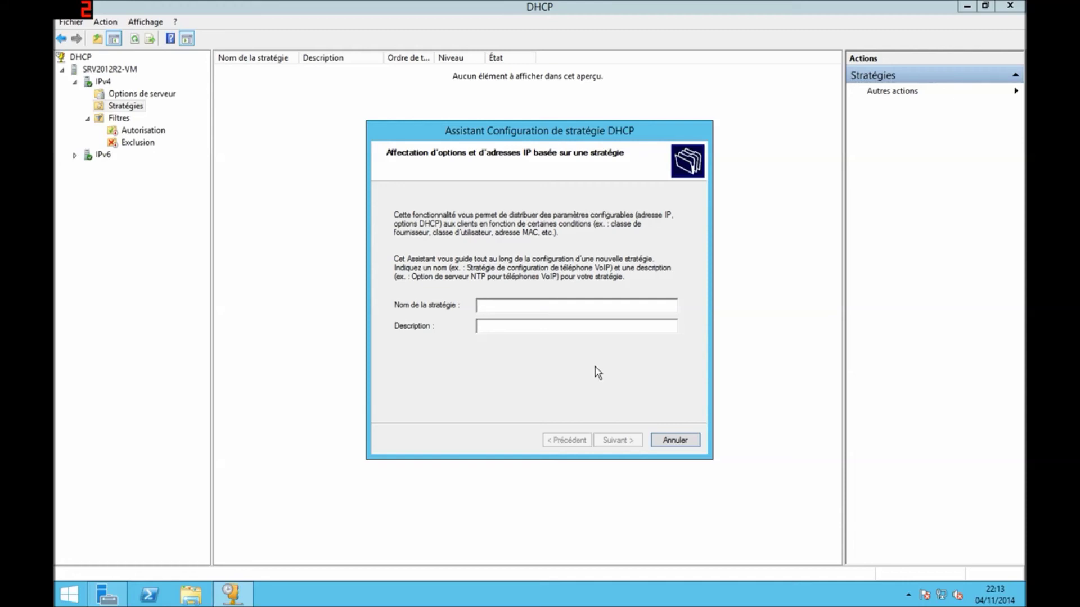
{"action": "type", "text": "a"}
{"action": "left_click", "coordinate": [625, 444]}
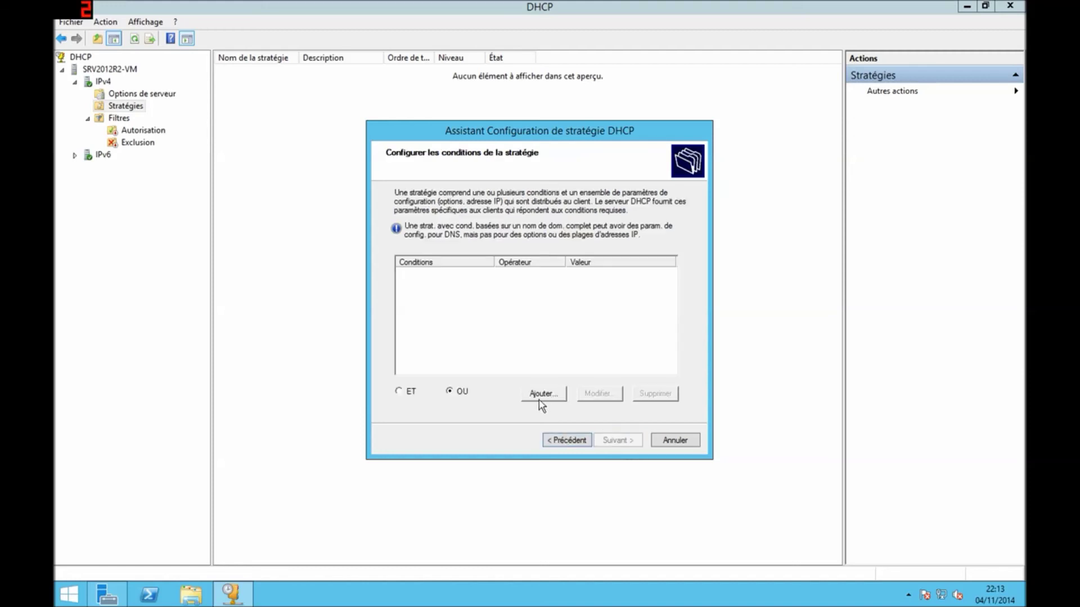
{"action": "left_click", "coordinate": [675, 440]}
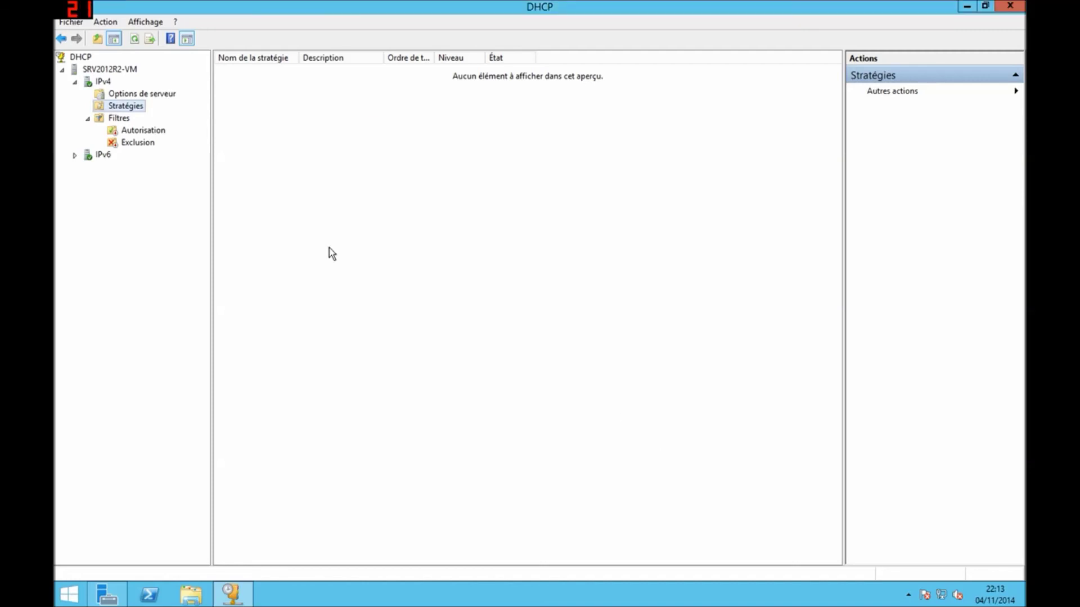
Step: Open a new Autorisation MAC filter under Filtres and close it without adding one
{"action": "left_click", "coordinate": [119, 117]}
{"action": "left_click", "coordinate": [138, 131]}
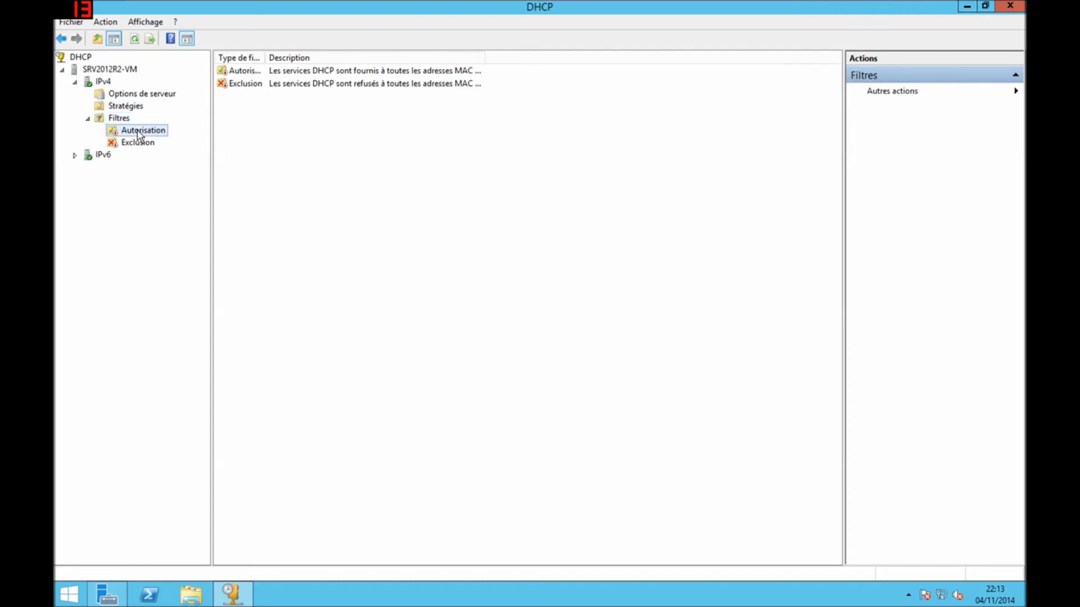
{"action": "right_click", "coordinate": [138, 130]}
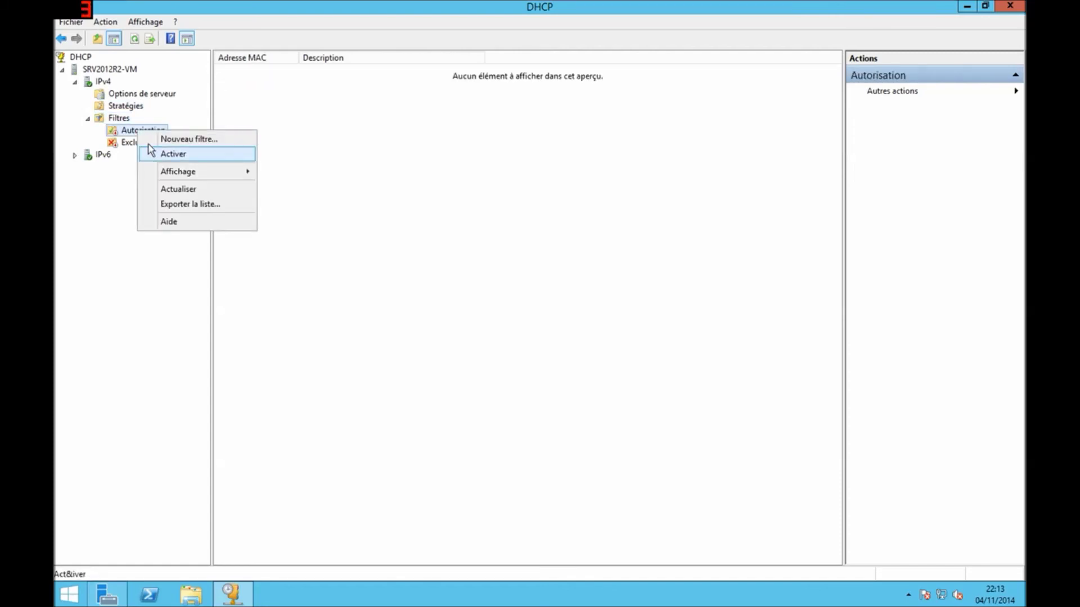
{"action": "left_click", "coordinate": [150, 140]}
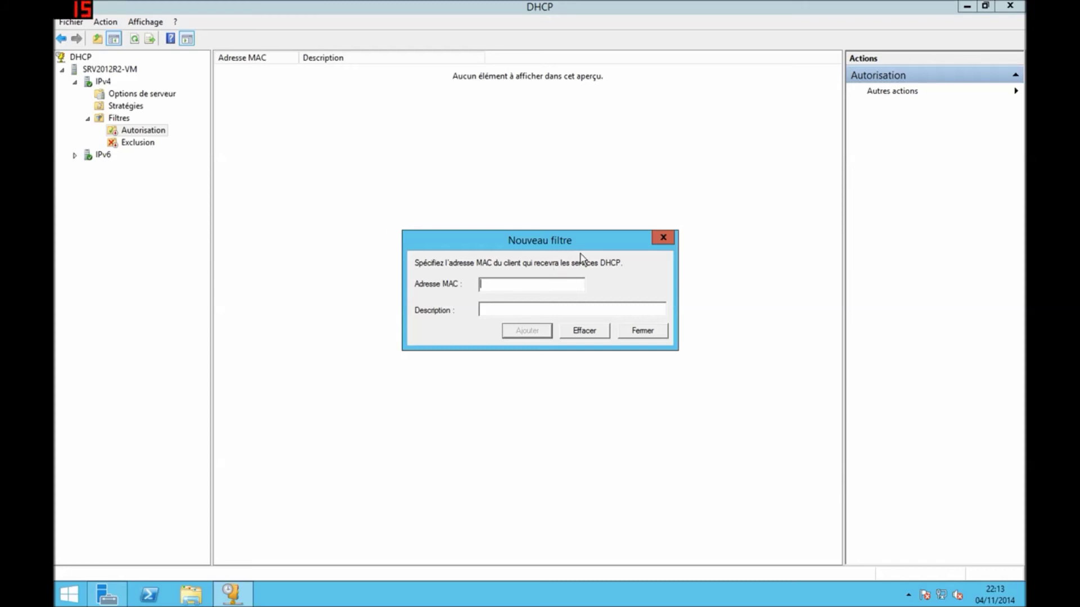
{"action": "left_click", "coordinate": [663, 237]}
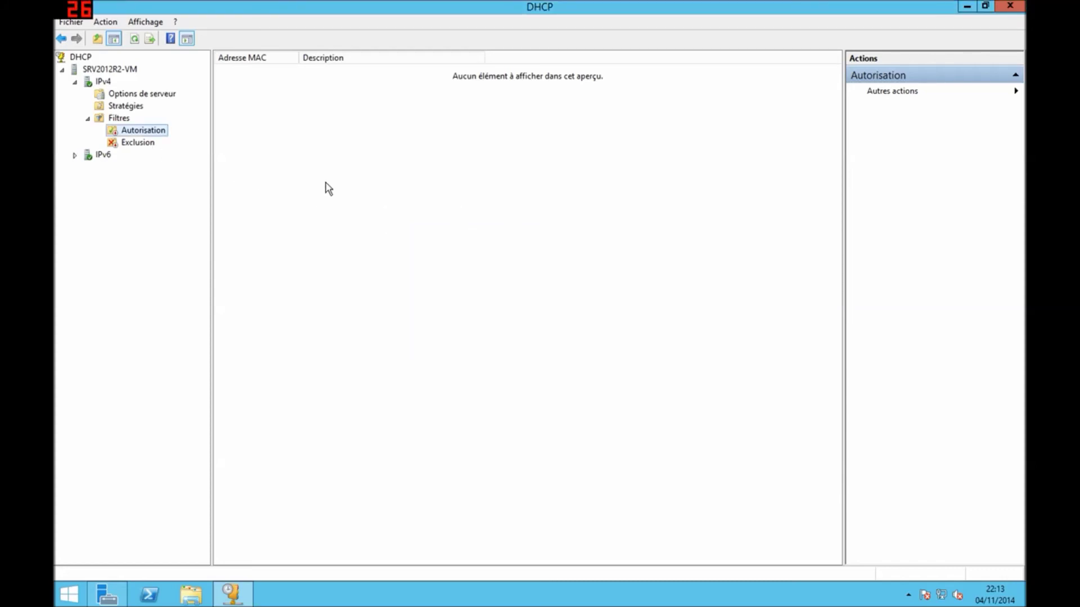
{"action": "left_click", "coordinate": [110, 69]}
Step: Check the server properties and authorised servers list, then open IPv4 under SRV2012R2-VM
{"action": "right_click", "coordinate": [109, 69]}
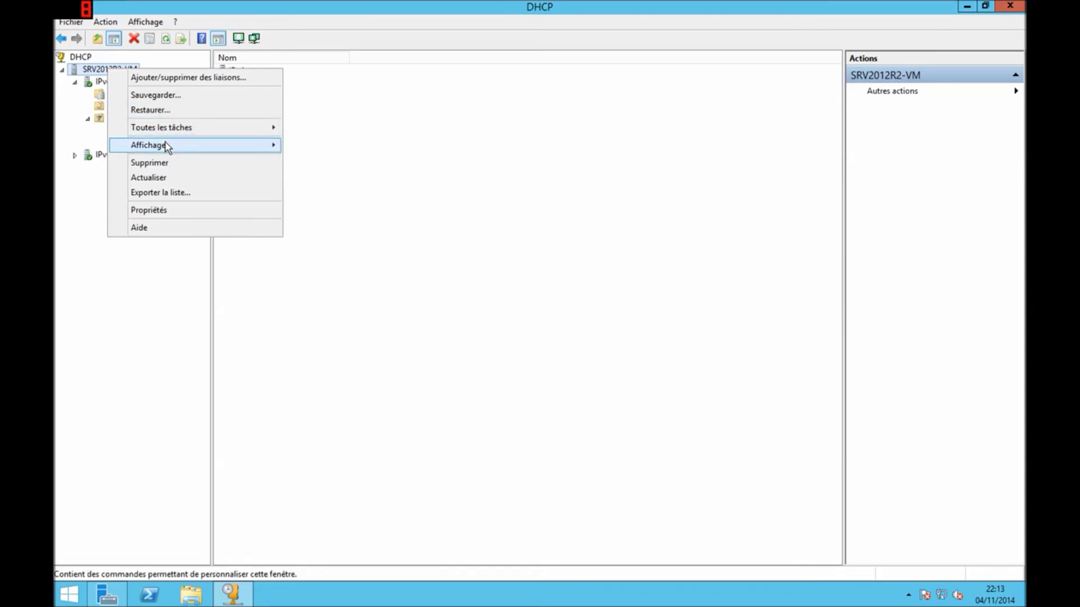
{"action": "left_click", "coordinate": [153, 210]}
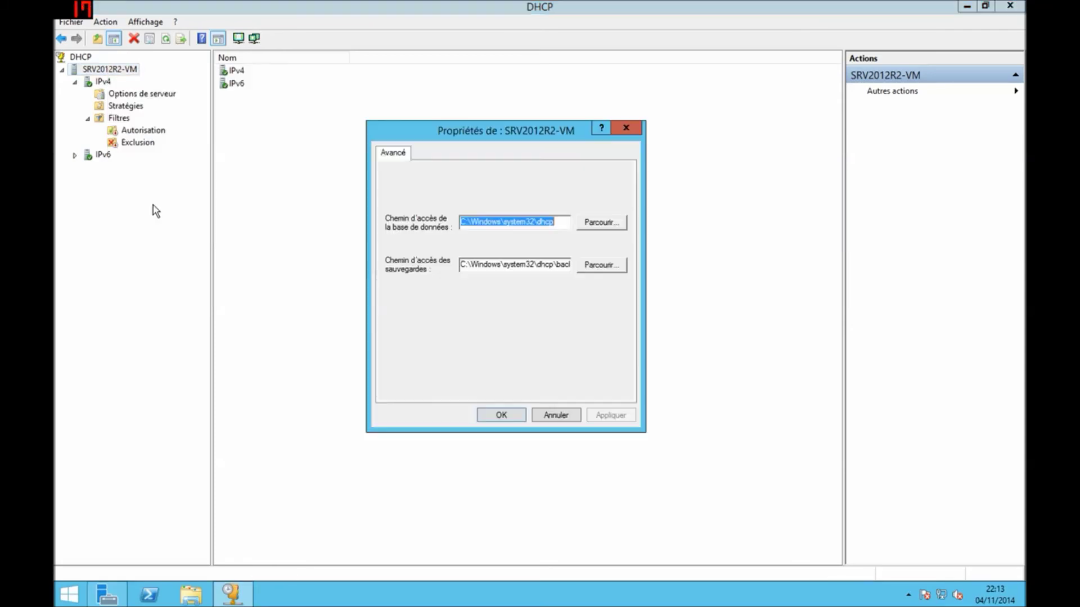
{"action": "left_click", "coordinate": [626, 128]}
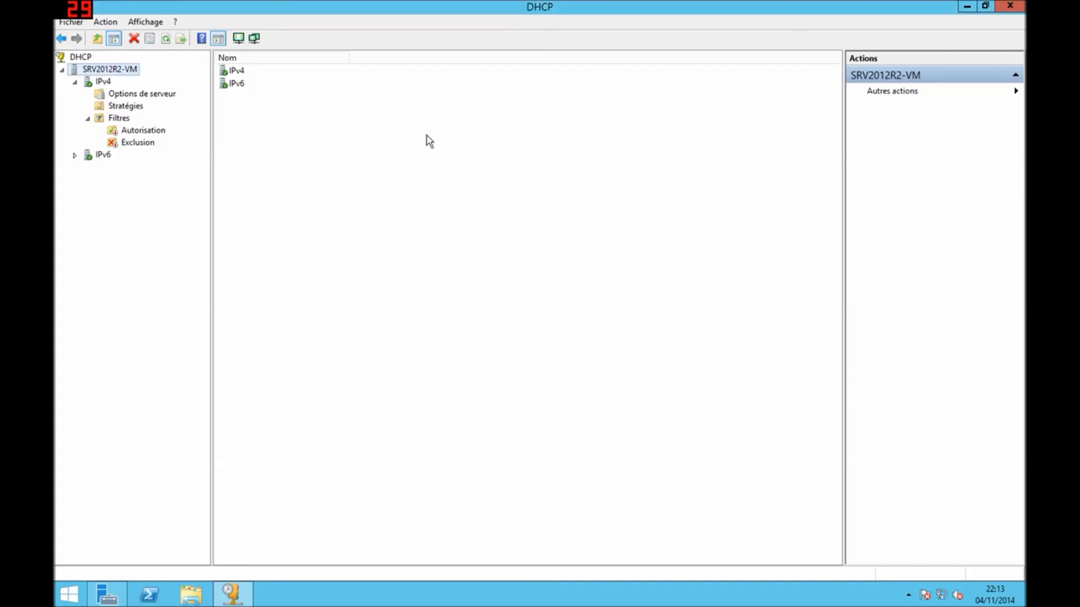
{"action": "right_click", "coordinate": [86, 59]}
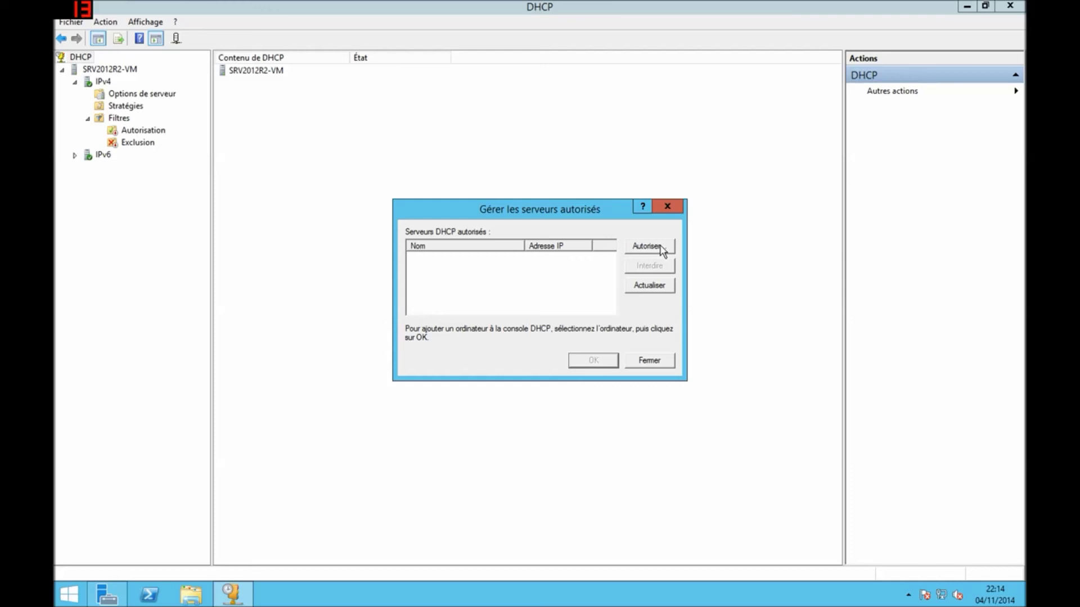
{"action": "left_click", "coordinate": [664, 209]}
{"action": "double_click", "coordinate": [268, 71]}
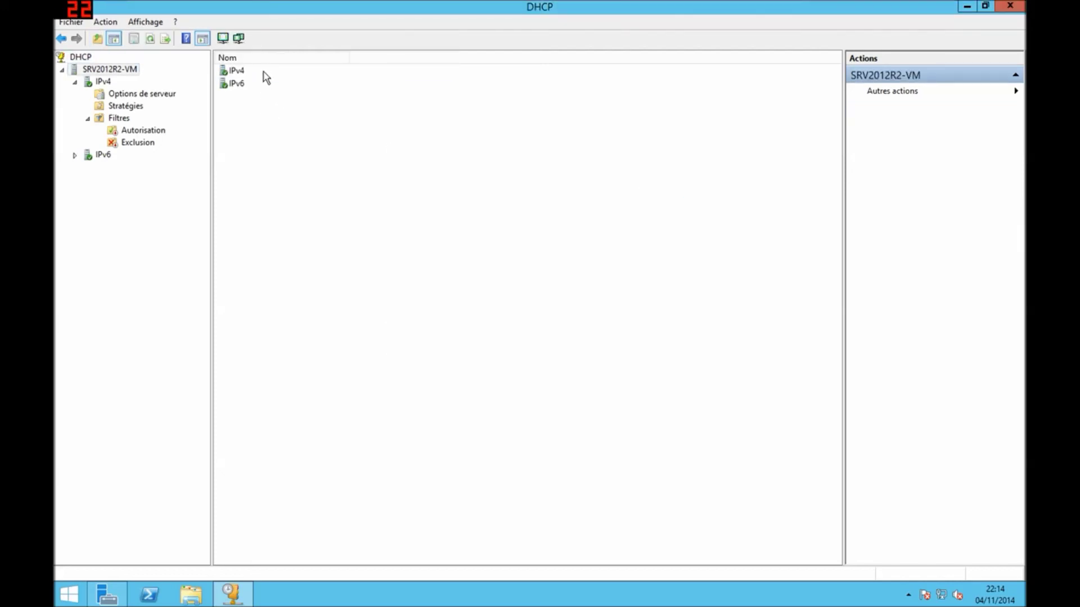
{"action": "double_click", "coordinate": [233, 72]}
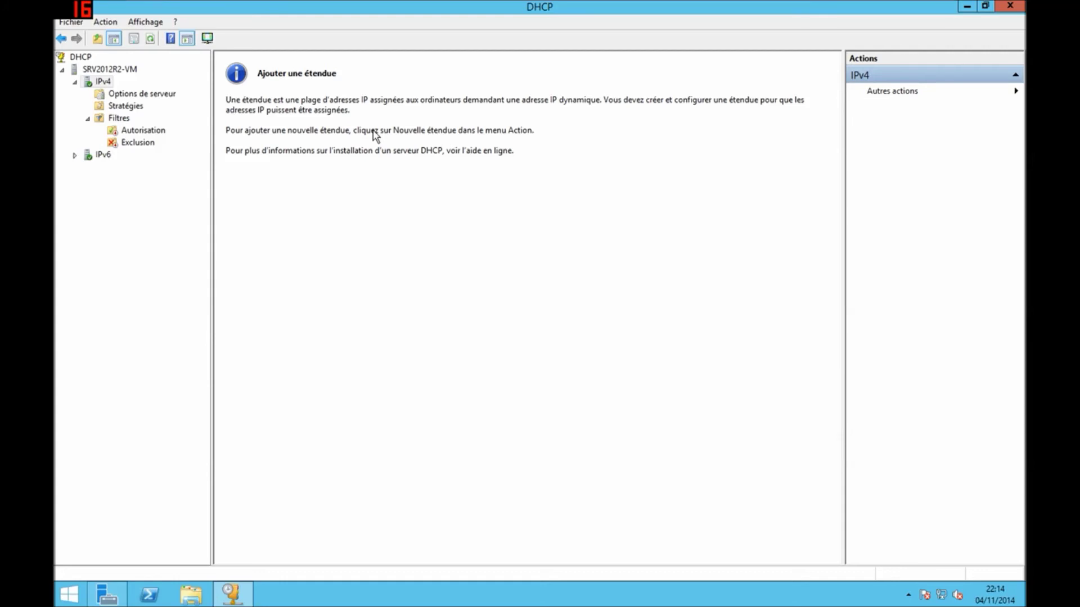
Step: Launch the Nouvelle étendue wizard from the IPv4 node's context menu
{"action": "left_click", "coordinate": [106, 22]}
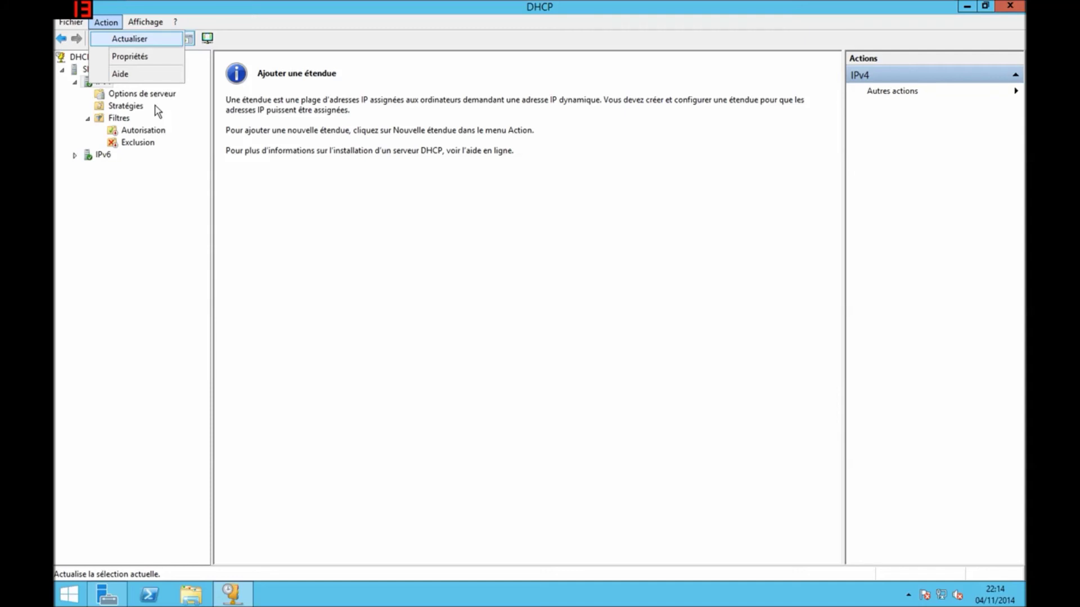
{"action": "left_click", "coordinate": [221, 164]}
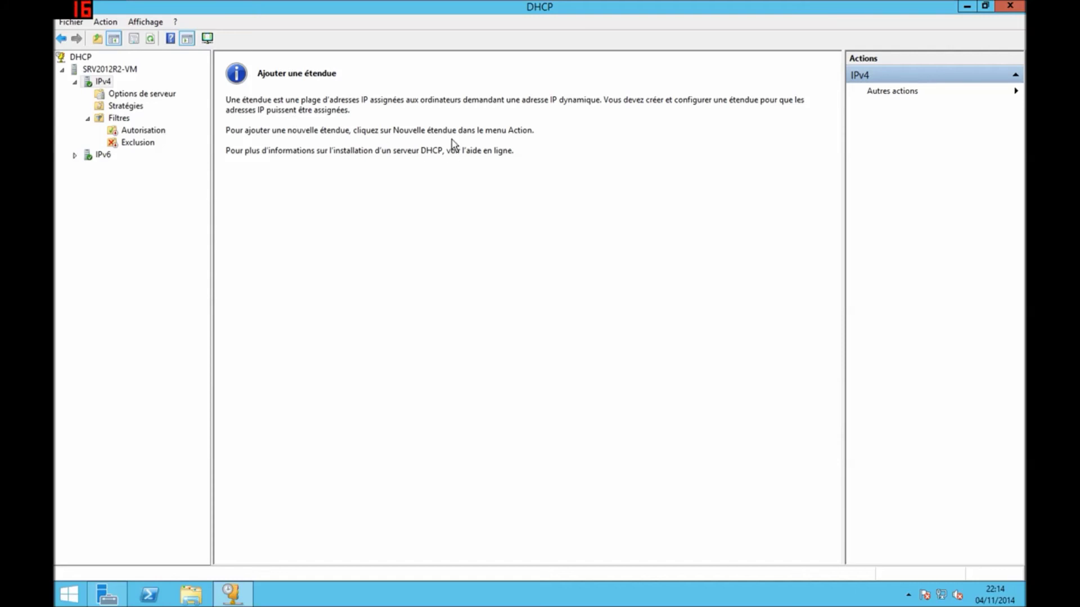
{"action": "left_click", "coordinate": [113, 25]}
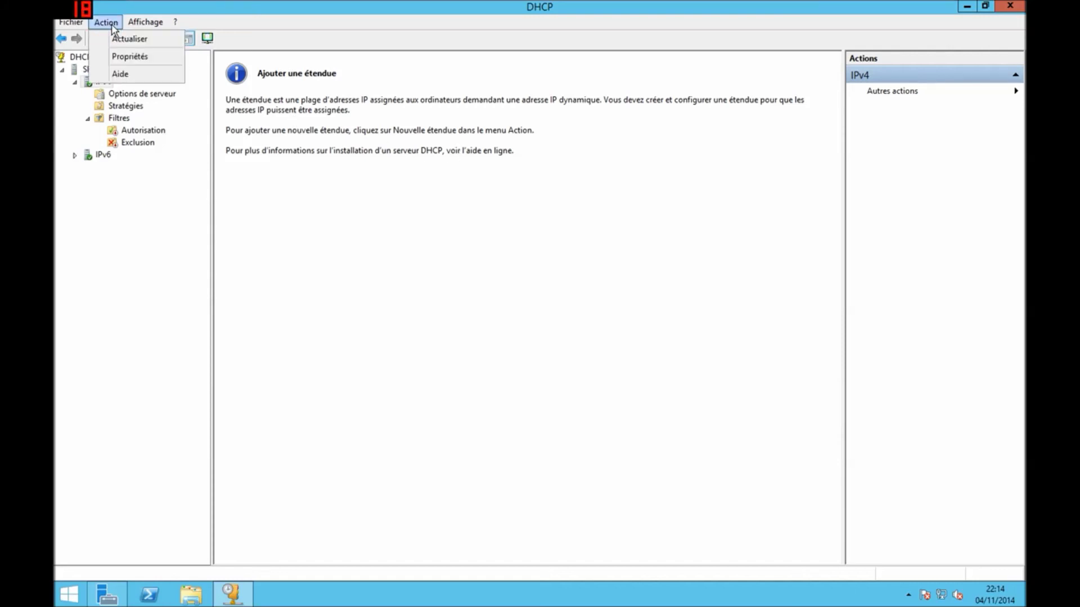
{"action": "left_click", "coordinate": [177, 171]}
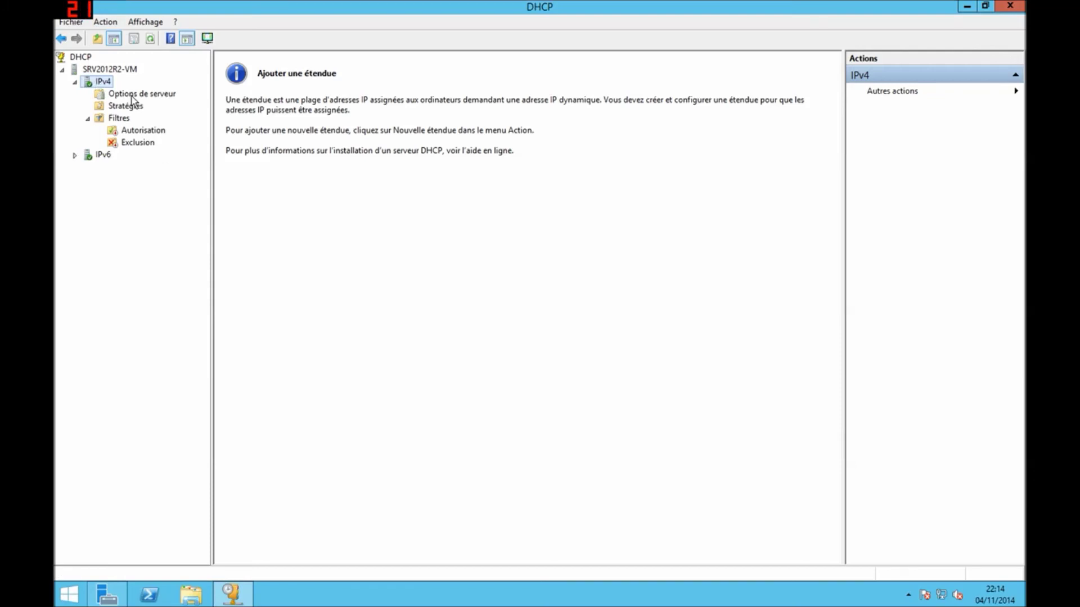
{"action": "right_click", "coordinate": [104, 82]}
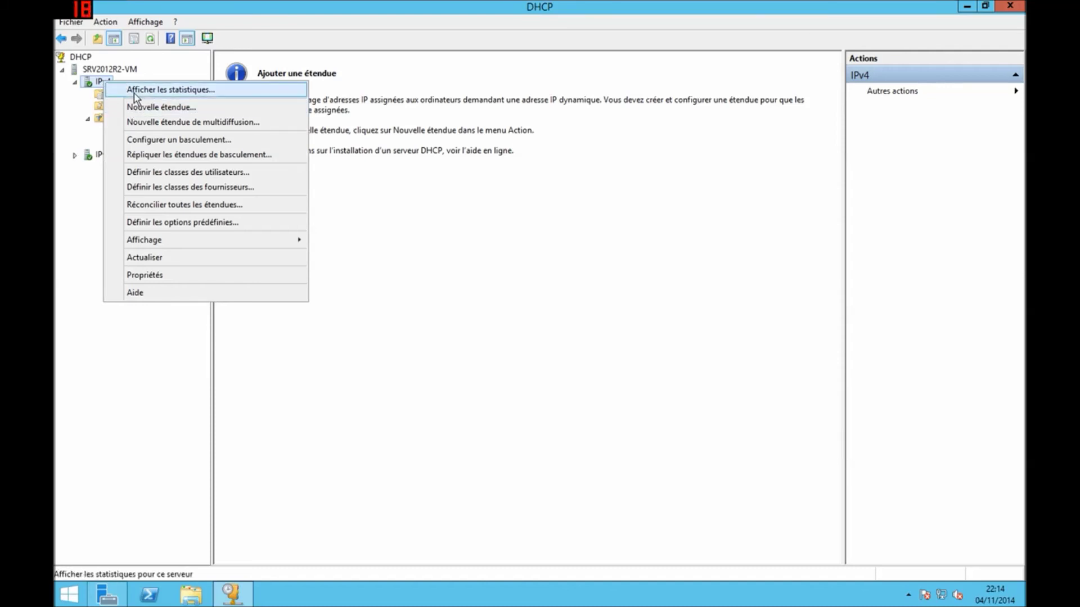
{"action": "left_click", "coordinate": [161, 111]}
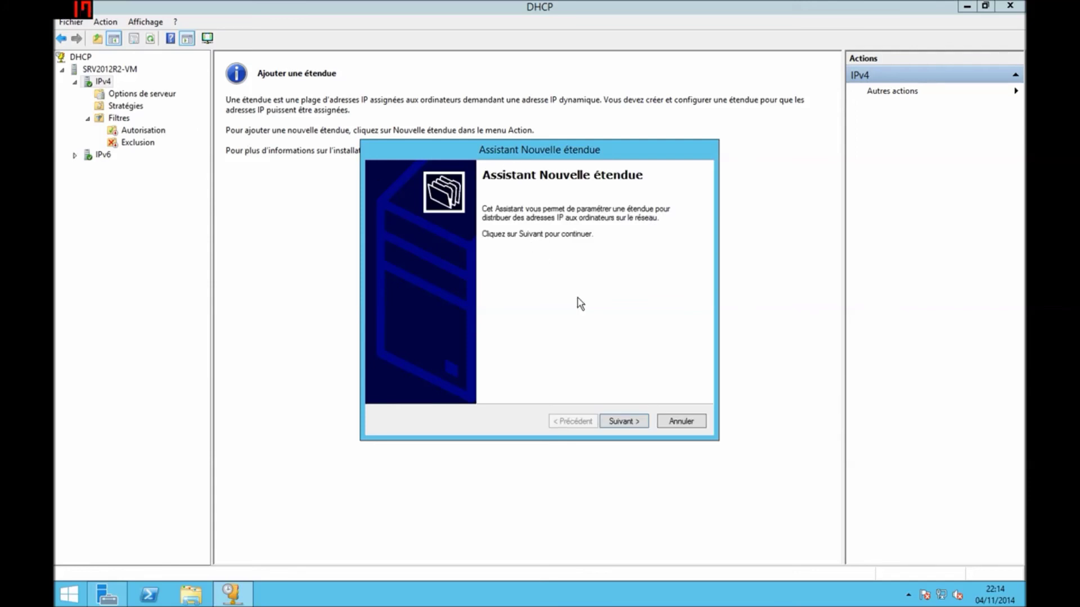
Step: Name the new scope 'Etendue de 41 à 254'
{"action": "left_click", "coordinate": [624, 422]}
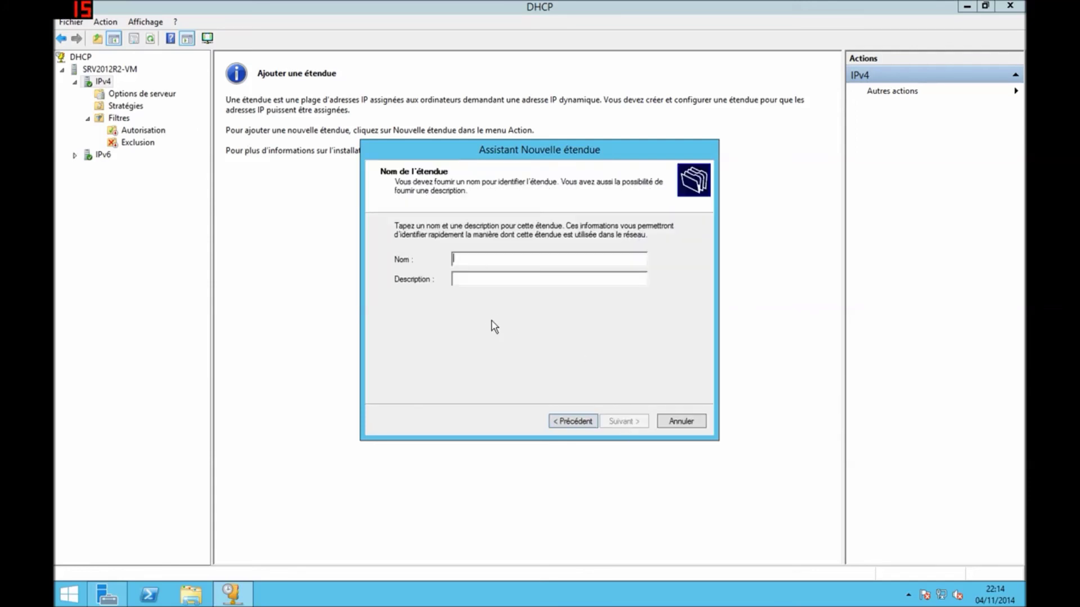
{"action": "type", "text": "2"}
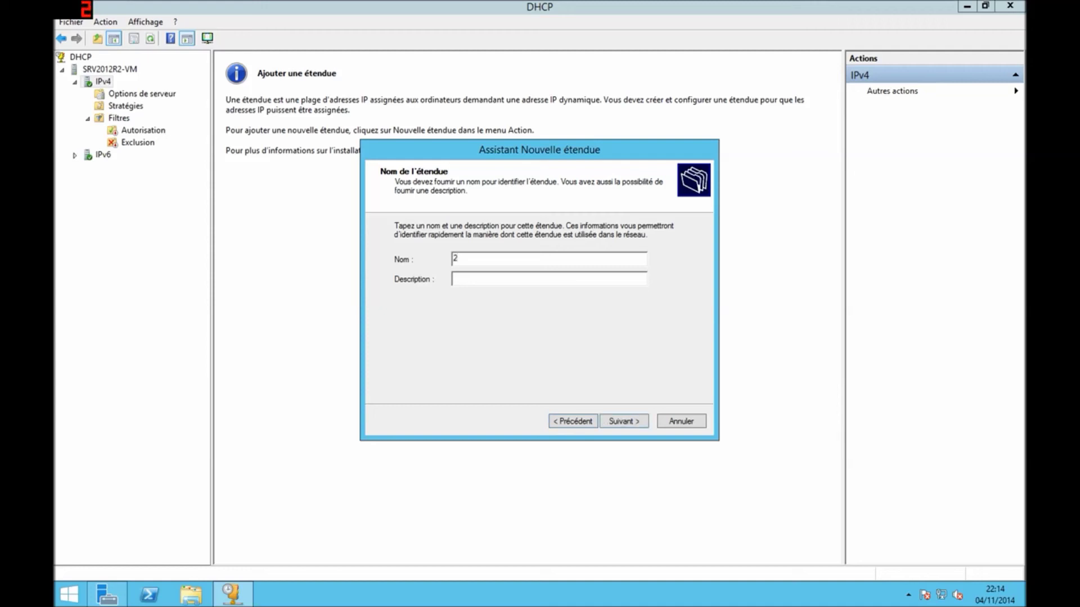
{"action": "key", "text": "BackSpace"}
{"action": "type", "text": "Etendue de 41 à"}
Step: Set the scope address range 192.168.0.41 to 192.168.0.254 with a /24 mask
{"action": "left_click", "coordinate": [638, 422]}
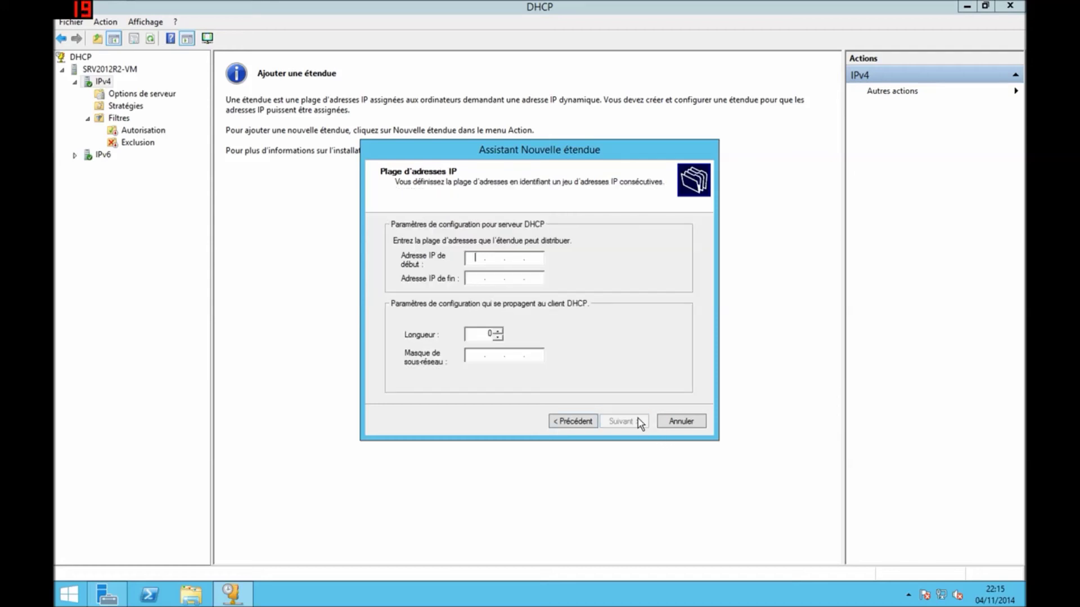
{"action": "type", "text": "192 . 168 . 0 . 41"}
{"action": "key", "text": "Tab"}
{"action": "type", "text": "192 . 168 . 0 . 254"}
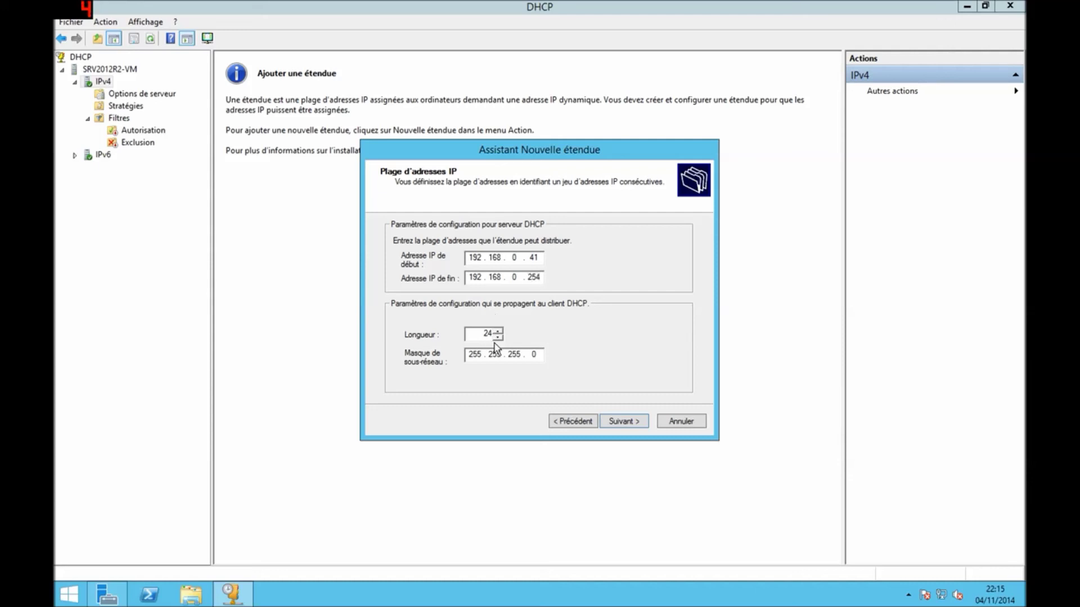
Step: Skip exclusions, set a 1-day lease, and choose to configure DHCP options now
{"action": "left_click", "coordinate": [623, 421]}
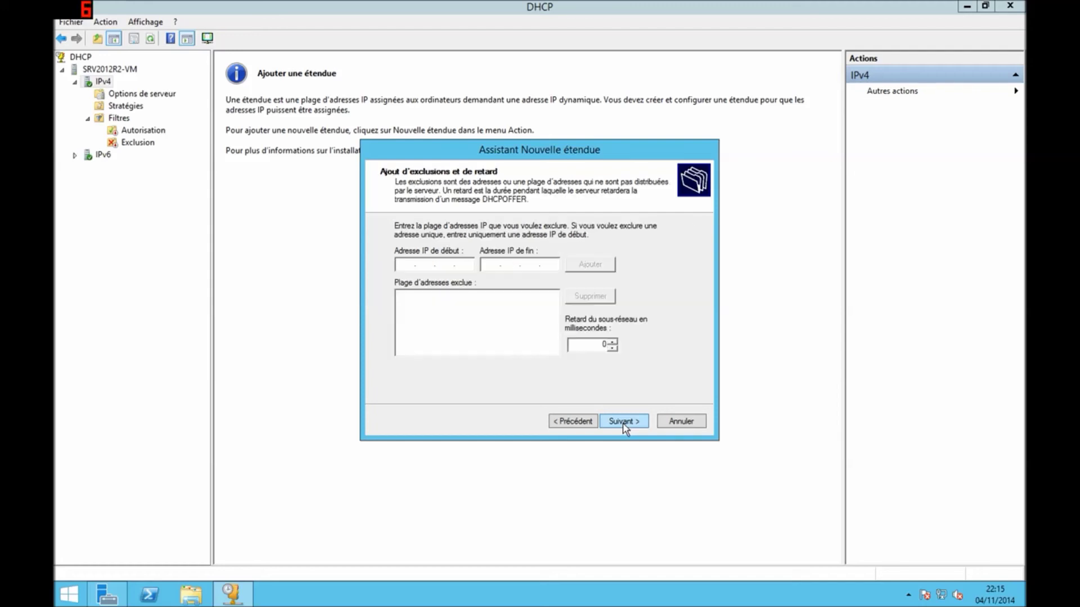
{"action": "left_click", "coordinate": [585, 423]}
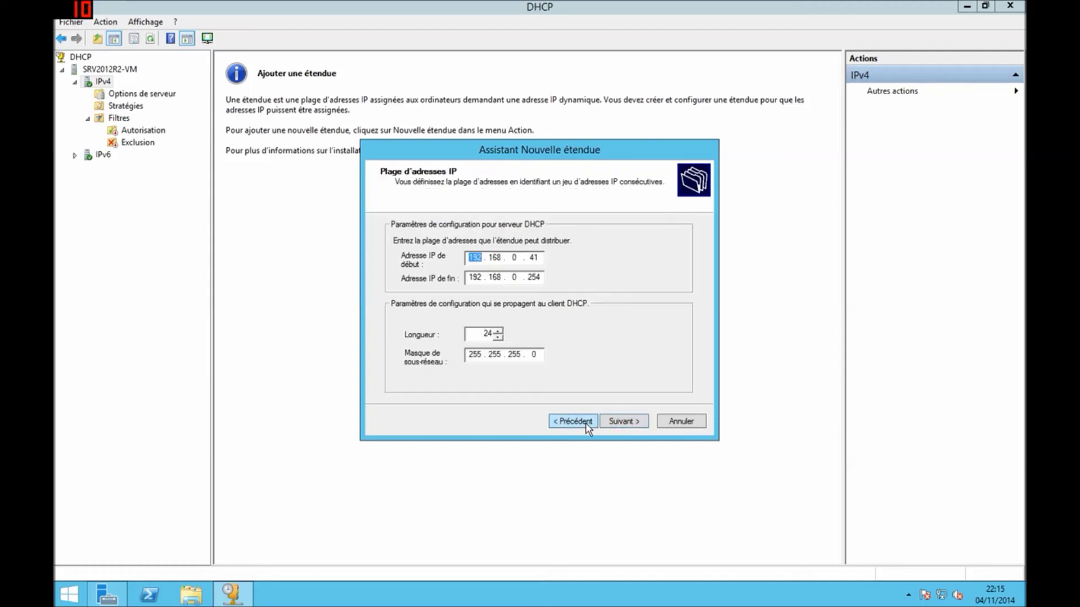
{"action": "left_click", "coordinate": [607, 426]}
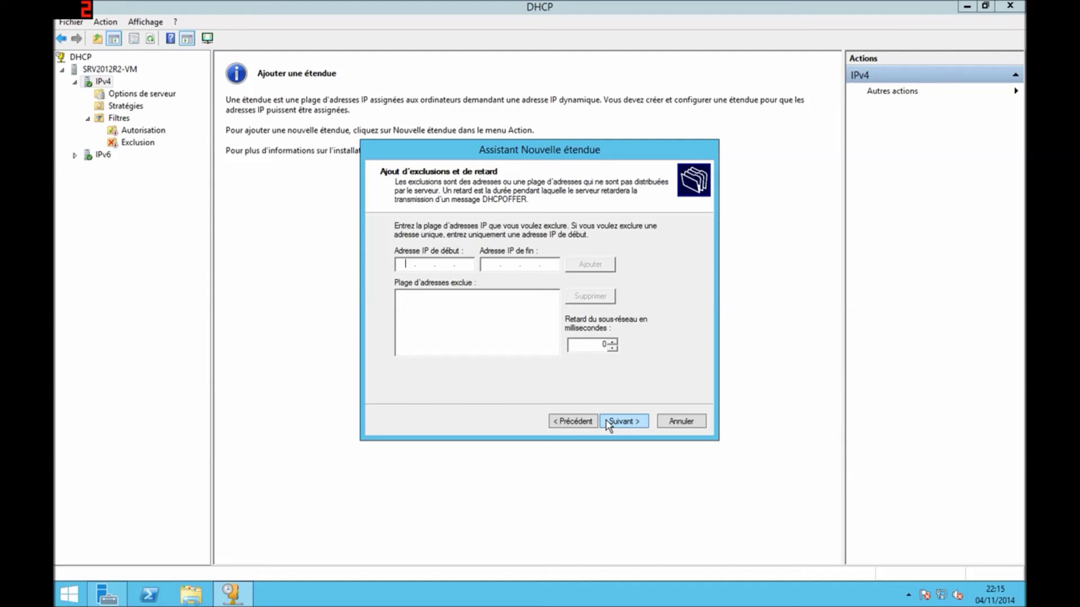
{"action": "left_click", "coordinate": [607, 425]}
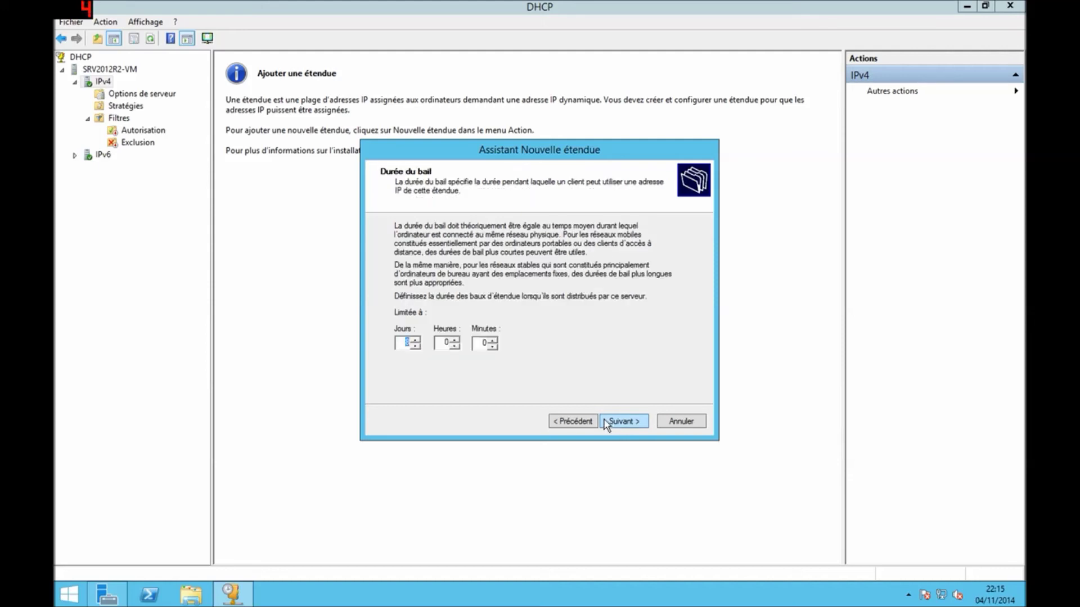
{"action": "type", "text": "1"}
{"action": "left_click", "coordinate": [634, 422]}
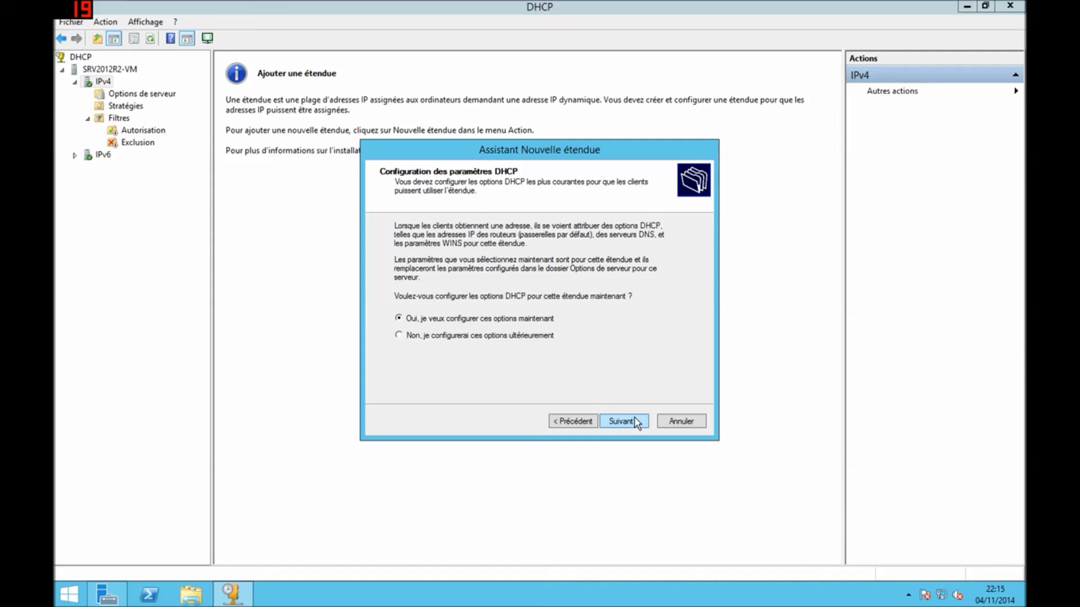
{"action": "left_click", "coordinate": [635, 423]}
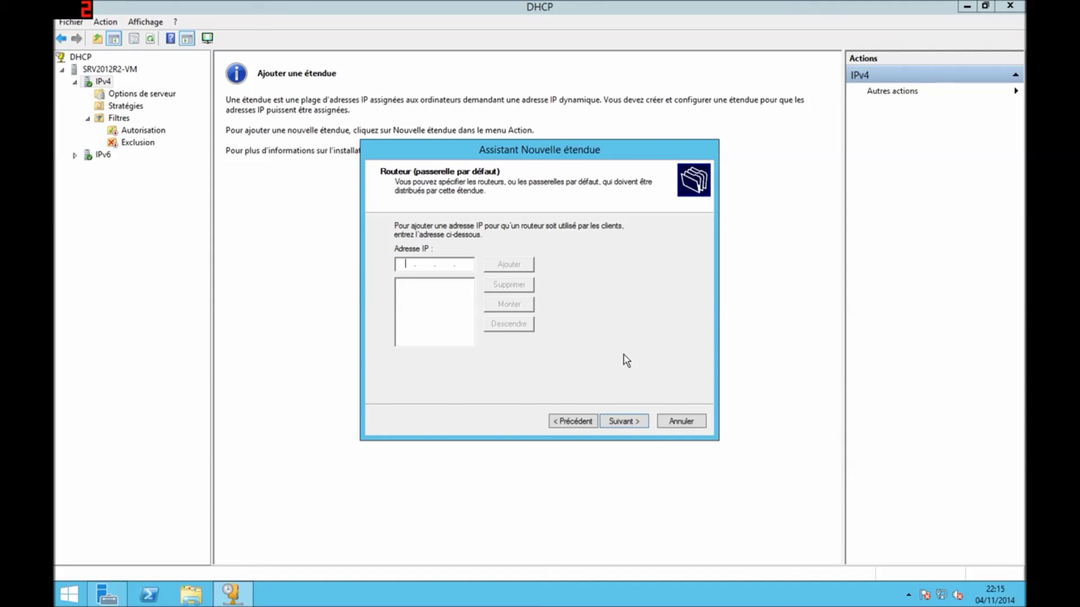
Step: Add 192.168.0.1 as the scope's default gateway
{"action": "type", "text": "192.168.0.1"}
{"action": "left_click", "coordinate": [532, 265]}
{"action": "left_click", "coordinate": [640, 423]}
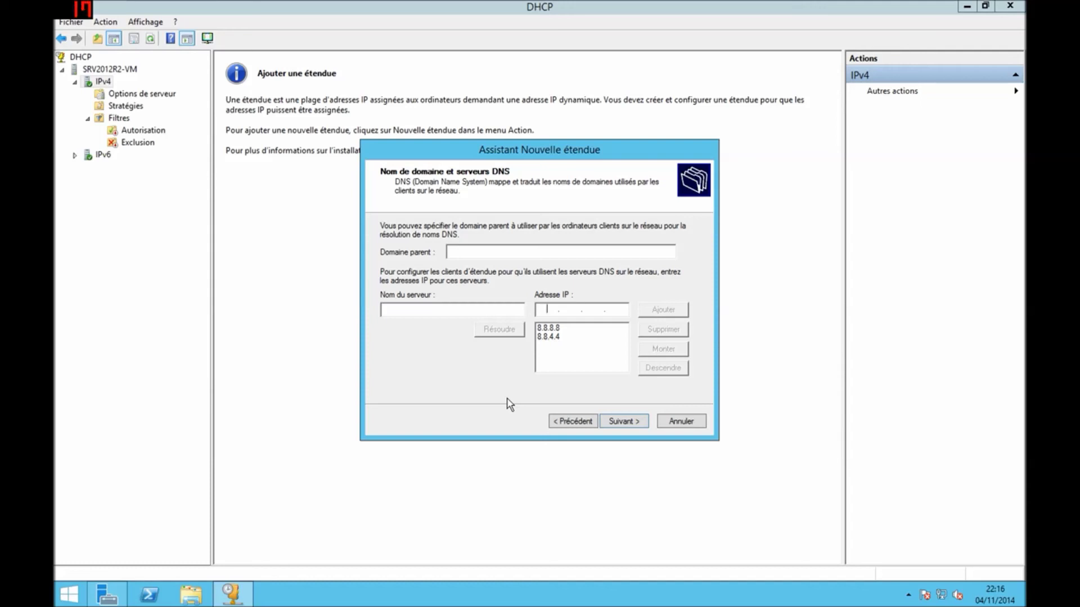
Step: Keep DNS servers 8.8.8.8 and 8.8.4.4, skip WINS, activate the scope and finish
{"action": "left_click", "coordinate": [549, 331]}
{"action": "left_click", "coordinate": [549, 336]}
{"action": "left_click", "coordinate": [546, 328]}
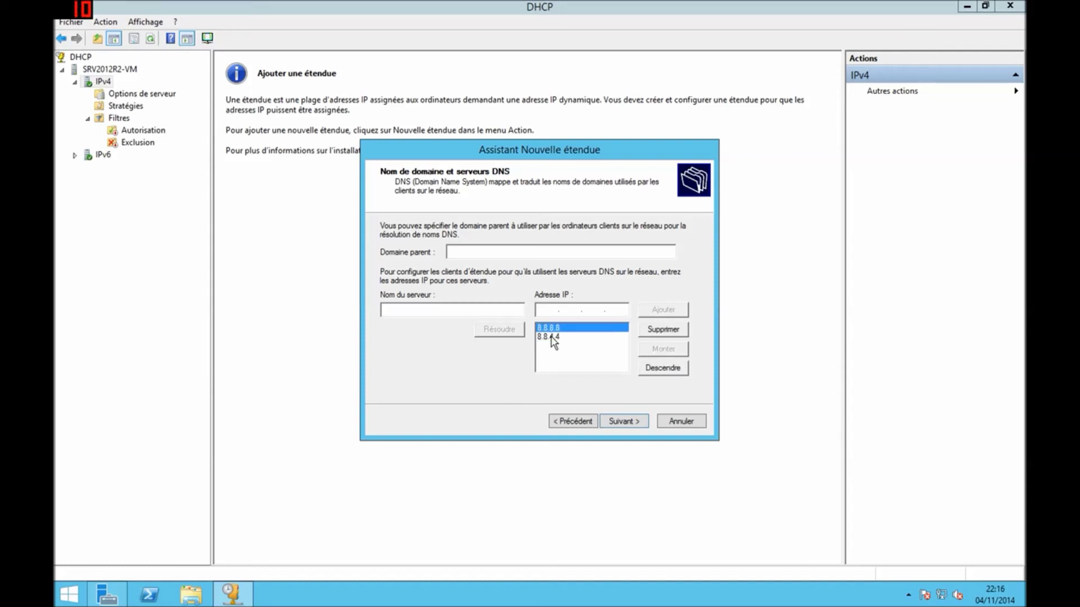
{"action": "left_click", "coordinate": [549, 337]}
{"action": "left_click", "coordinate": [636, 427]}
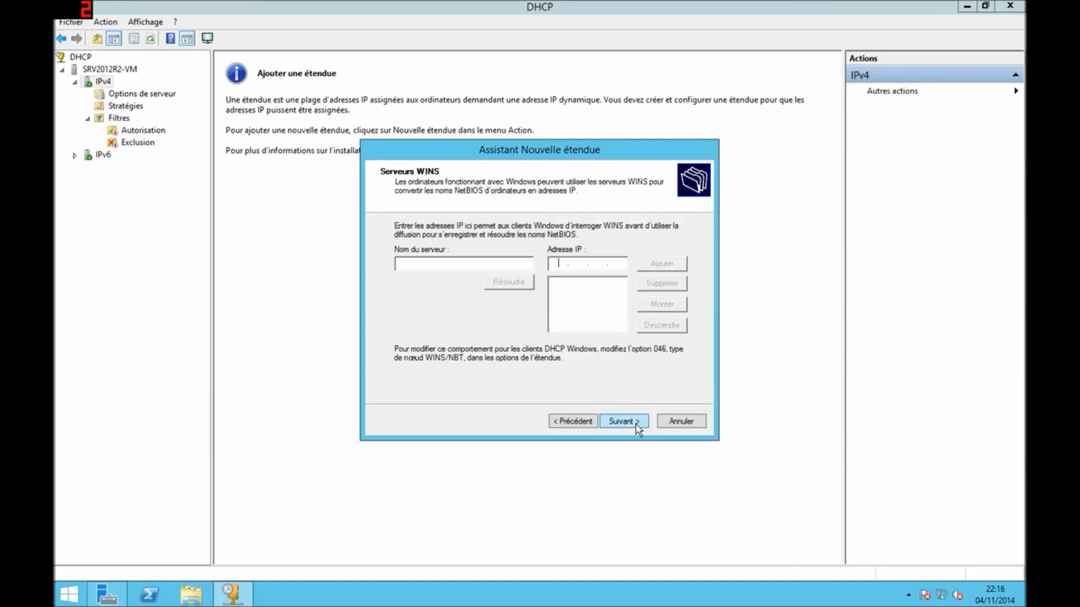
{"action": "left_click", "coordinate": [637, 427]}
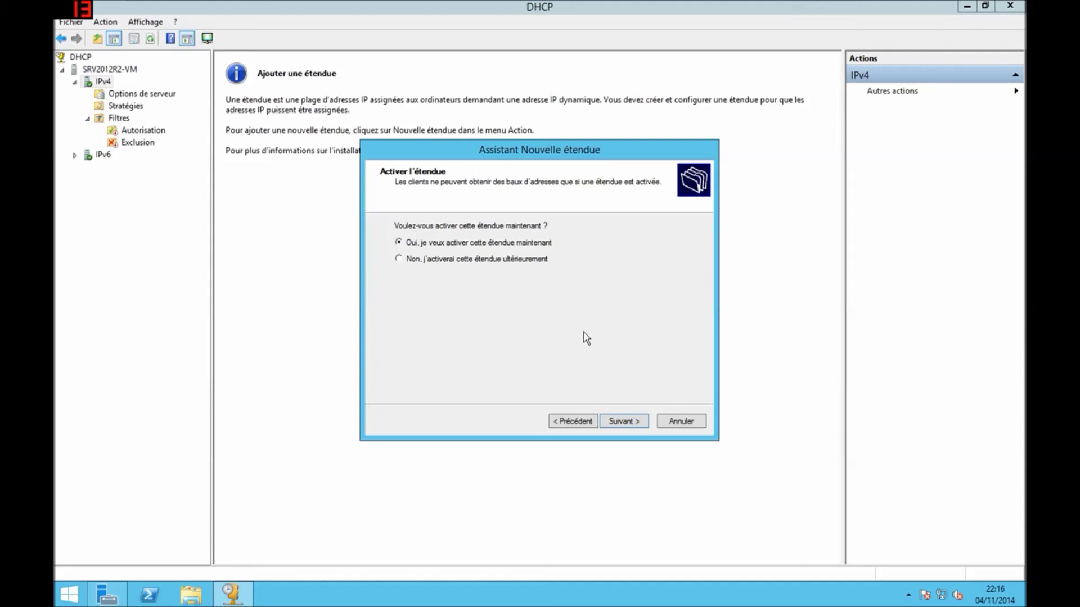
{"action": "left_click", "coordinate": [638, 426]}
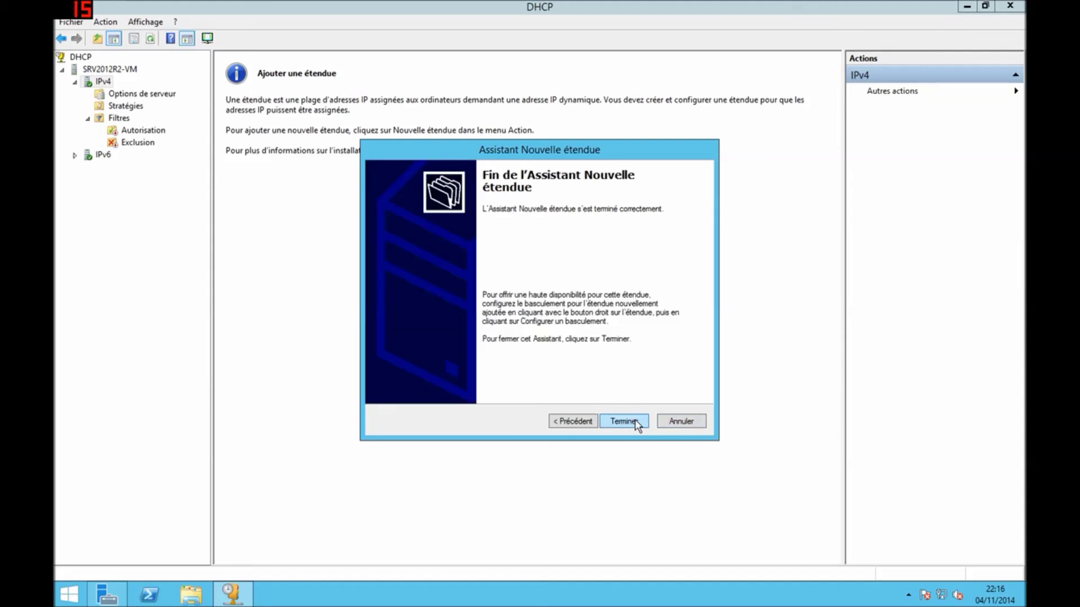
{"action": "left_click", "coordinate": [624, 422]}
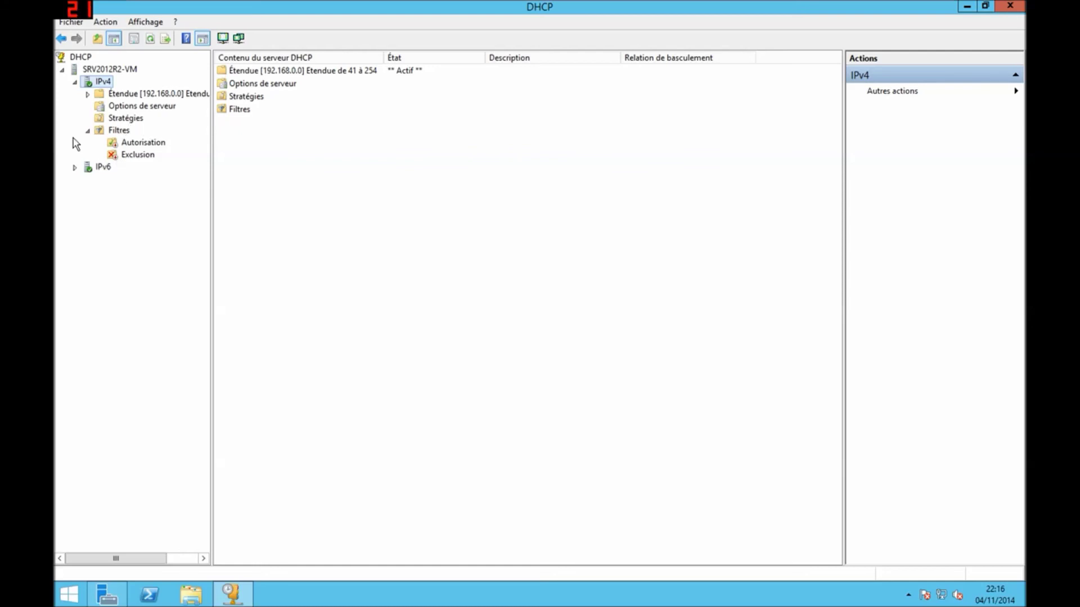
Step: Refresh SRV2012R2-VM, expand IPv4 and the 192.168.0.0 scope, and view the empty server policies
{"action": "right_click", "coordinate": [82, 70]}
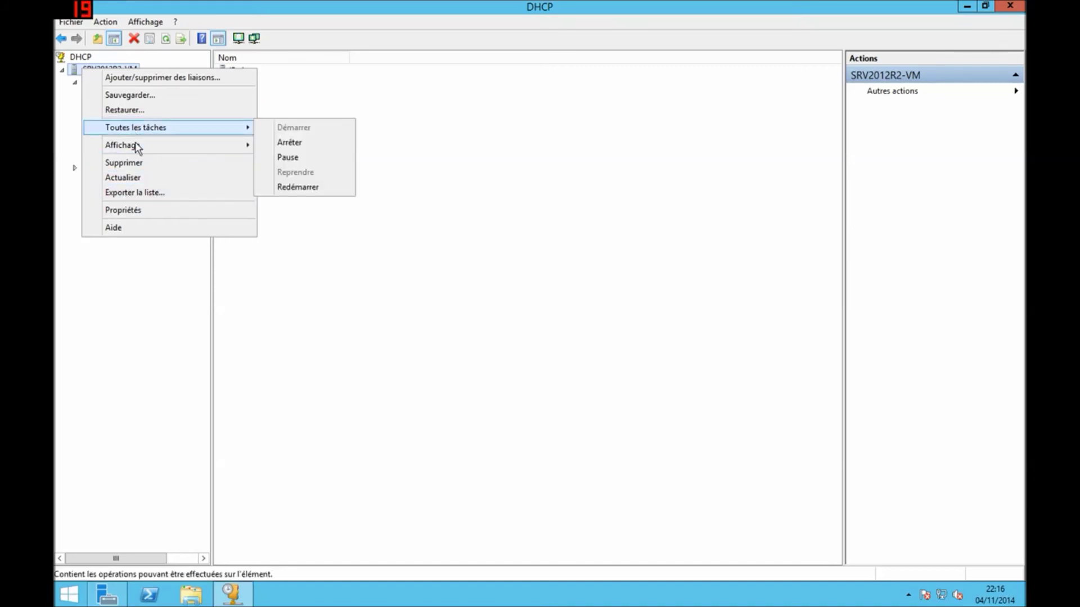
{"action": "left_click", "coordinate": [123, 177]}
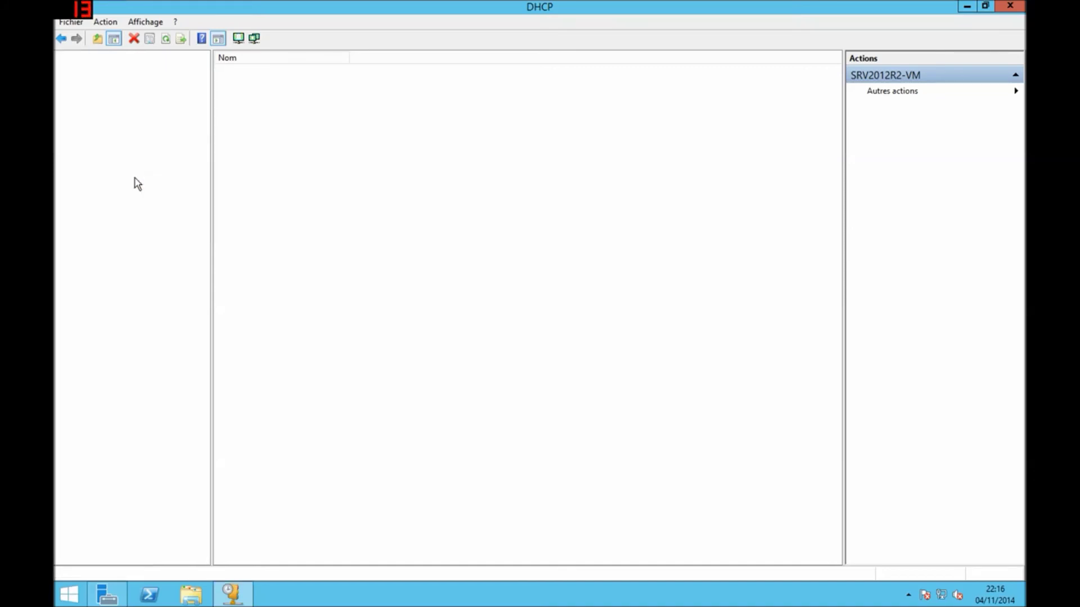
{"action": "left_click", "coordinate": [76, 82]}
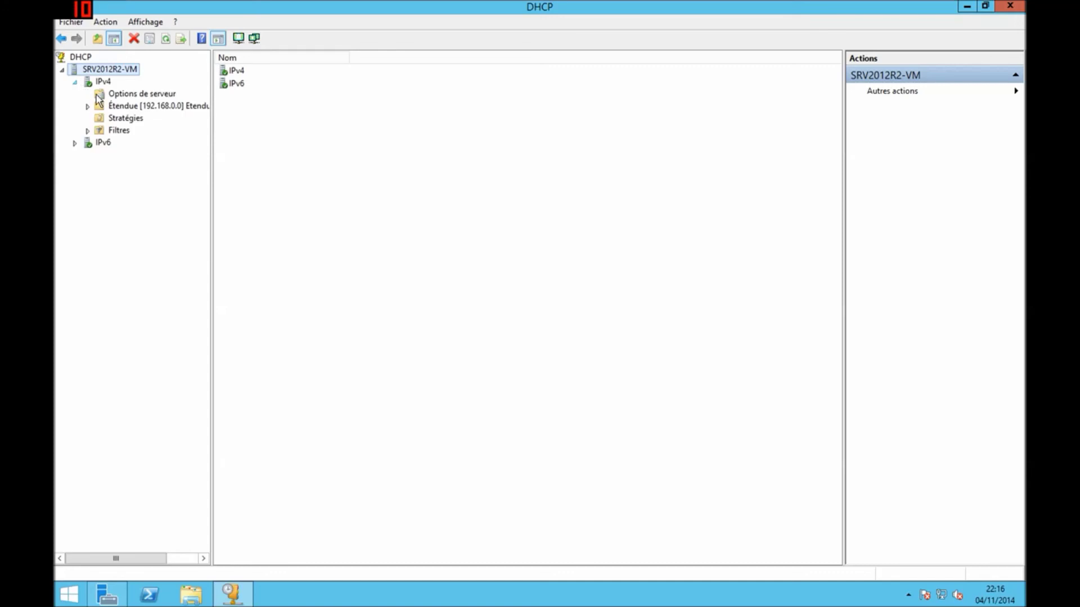
{"action": "left_click", "coordinate": [88, 131]}
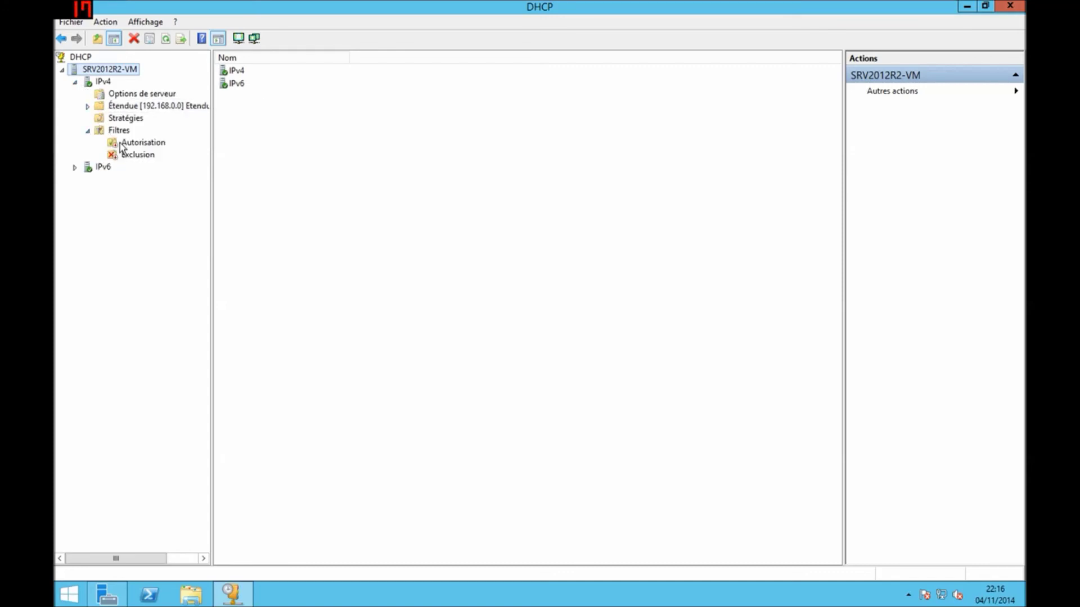
{"action": "left_click", "coordinate": [120, 142]}
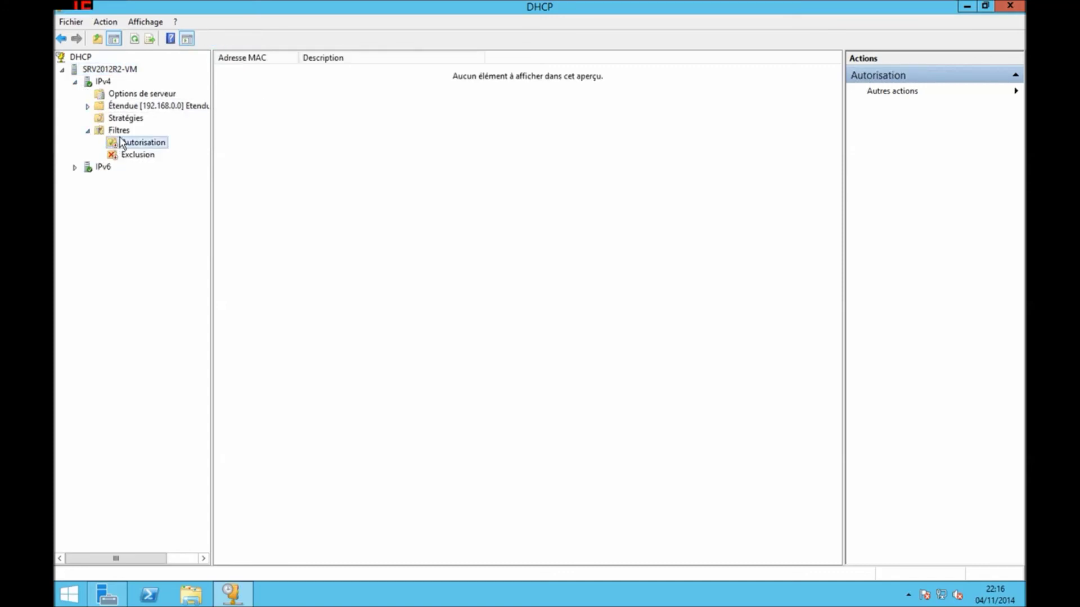
{"action": "left_click", "coordinate": [88, 106]}
{"action": "left_click", "coordinate": [124, 179]}
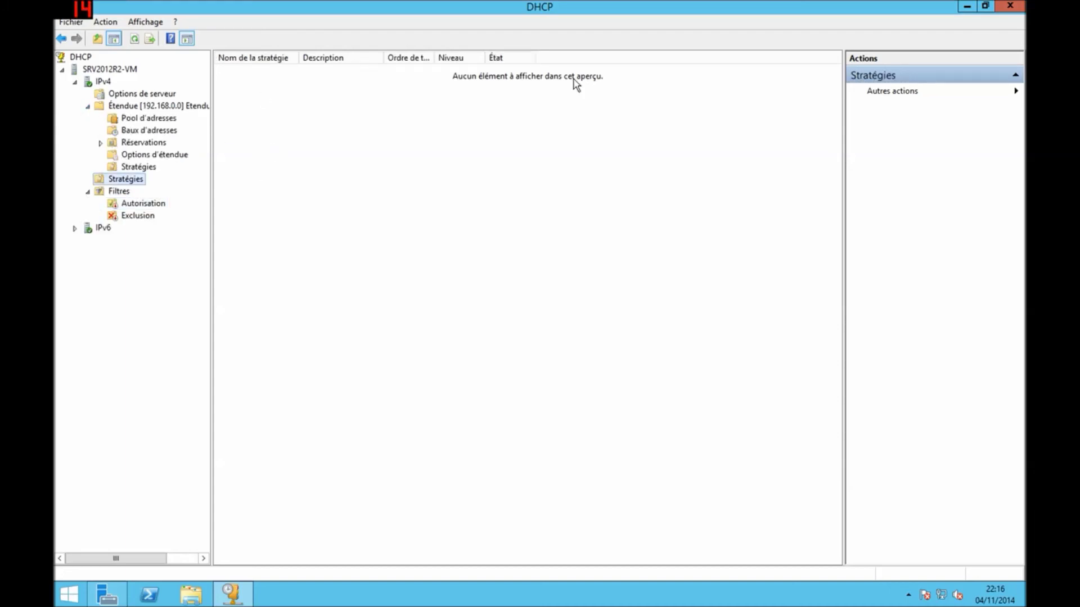
Step: Close the DHCP console, refresh the dashboard and dismiss both completed task notifications
{"action": "left_click", "coordinate": [1010, 5]}
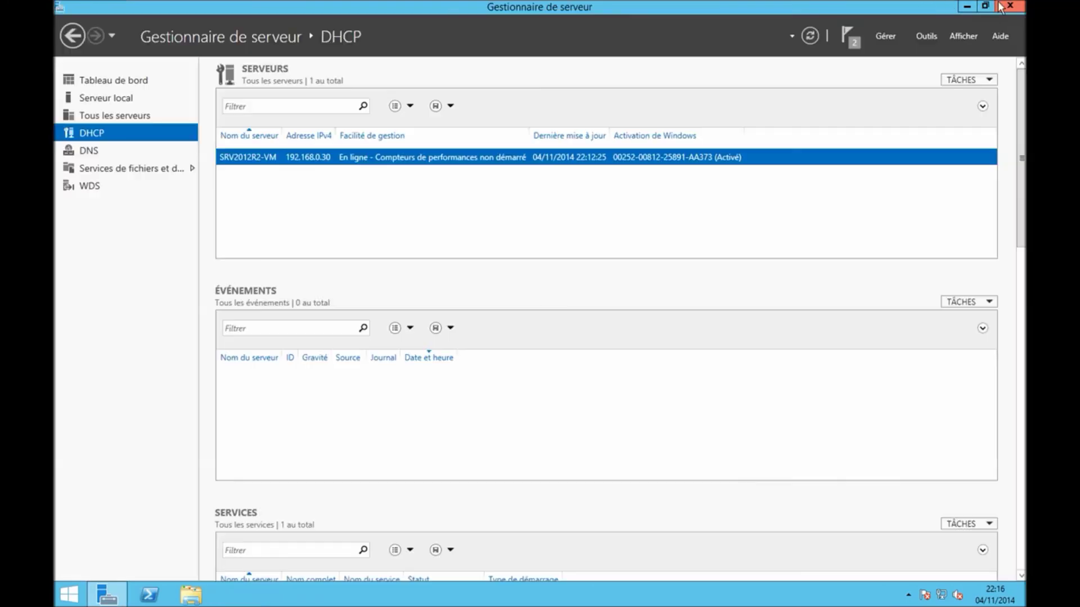
{"action": "left_click", "coordinate": [106, 80]}
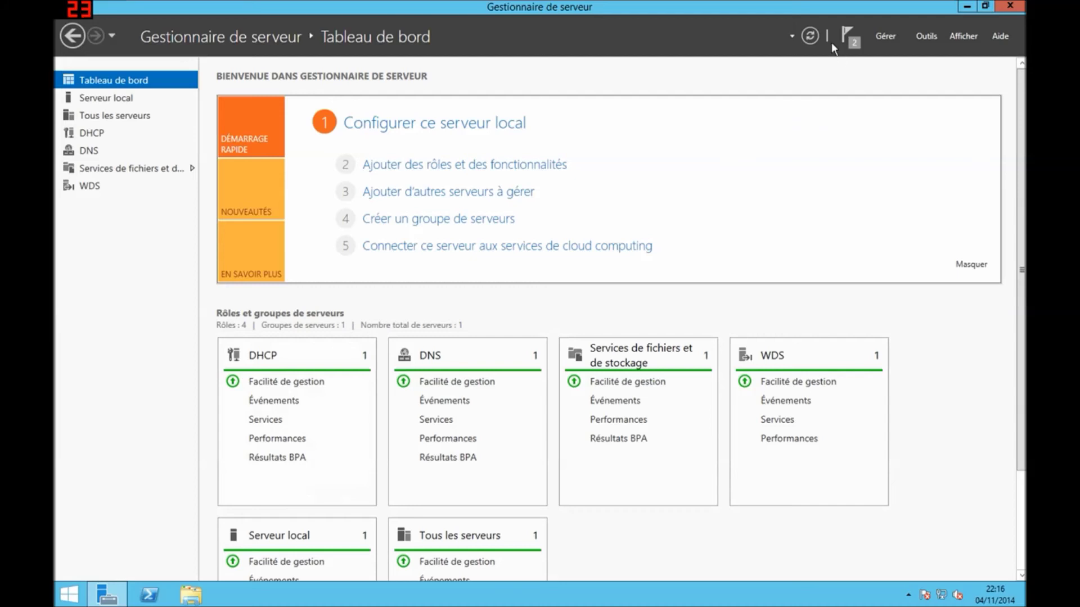
{"action": "left_click", "coordinate": [818, 32]}
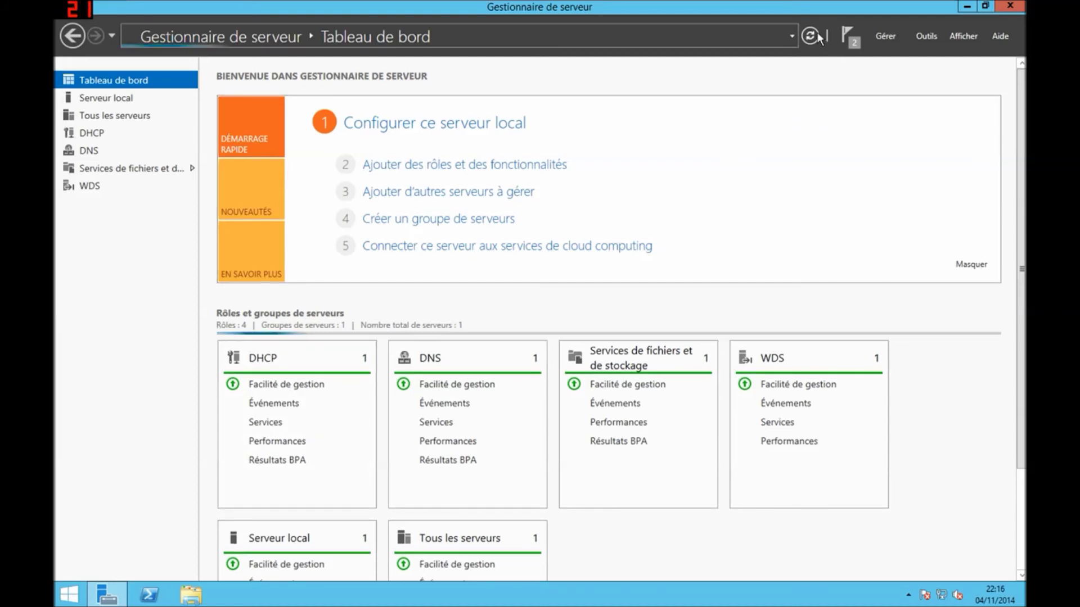
{"action": "left_click", "coordinate": [848, 36]}
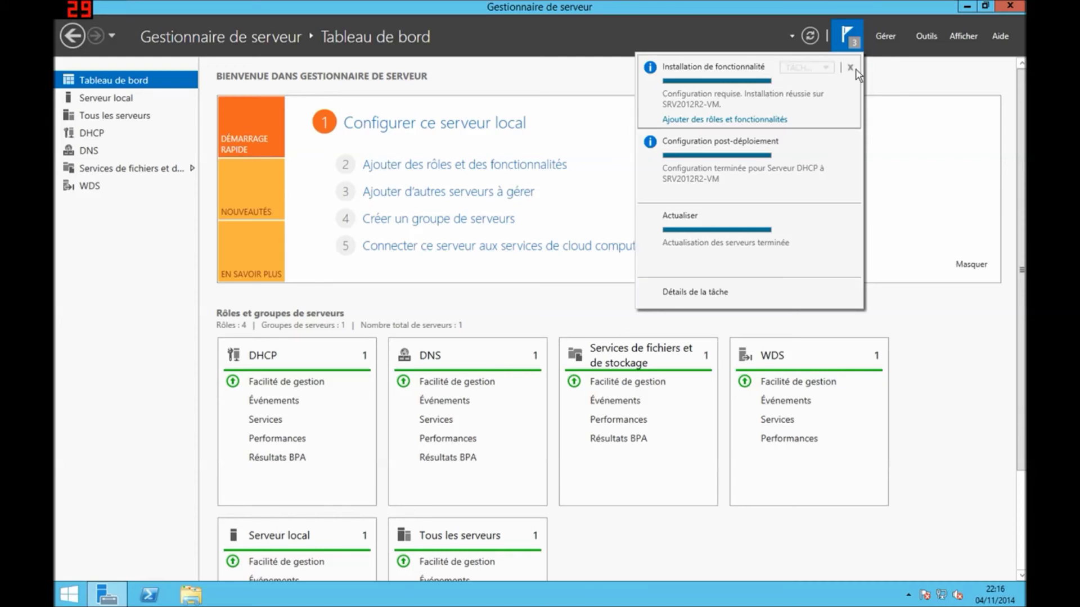
{"action": "left_click", "coordinate": [851, 69]}
{"action": "left_click", "coordinate": [850, 68]}
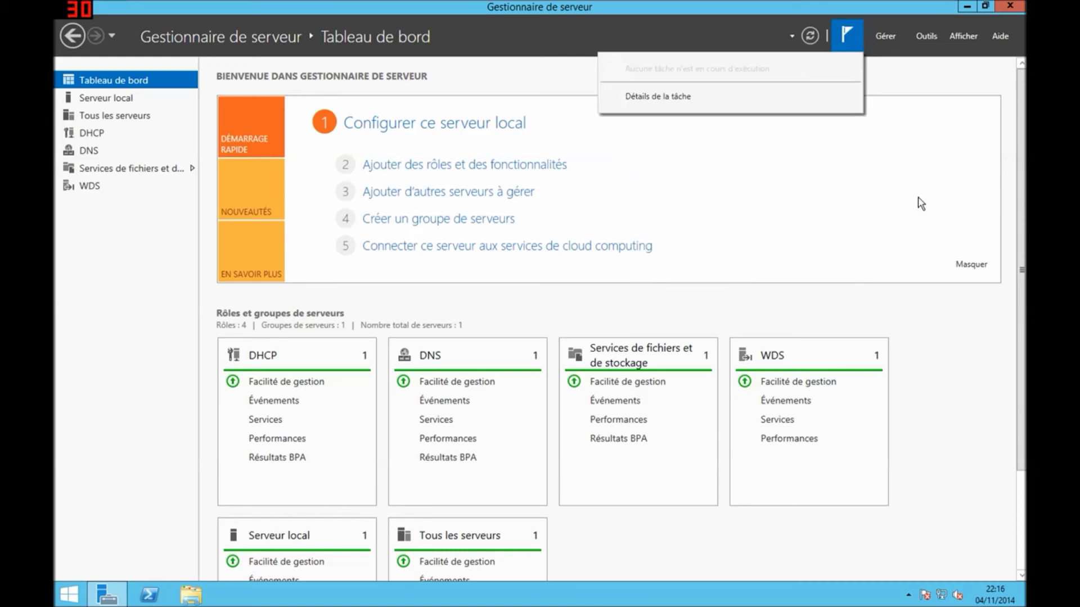
{"action": "left_click", "coordinate": [978, 393]}
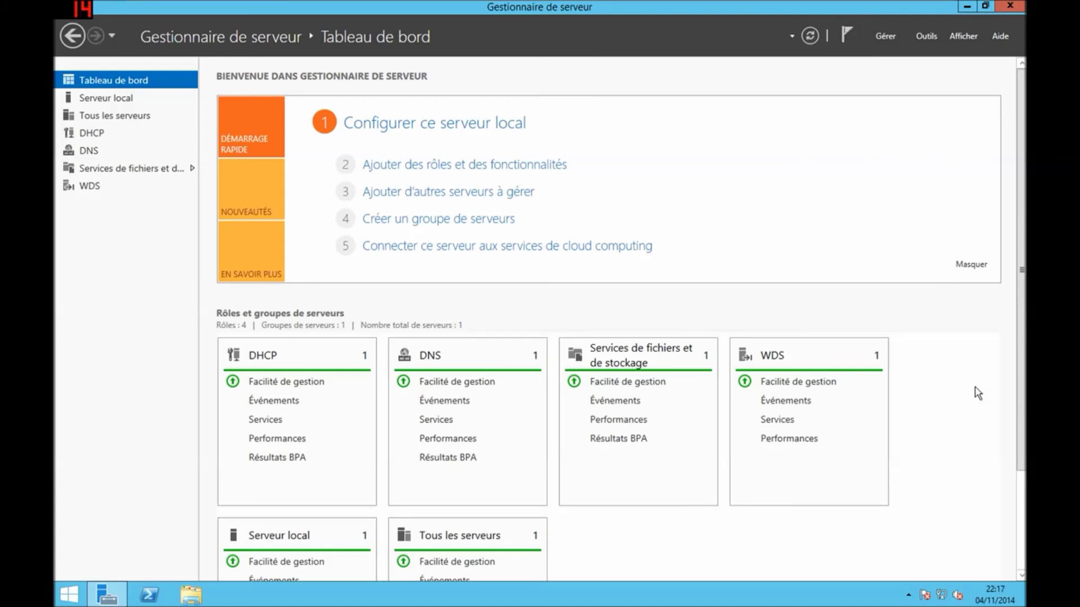
{"action": "scroll", "coordinate": [975, 387], "scroll_direction": "down", "scroll_amount": 1}
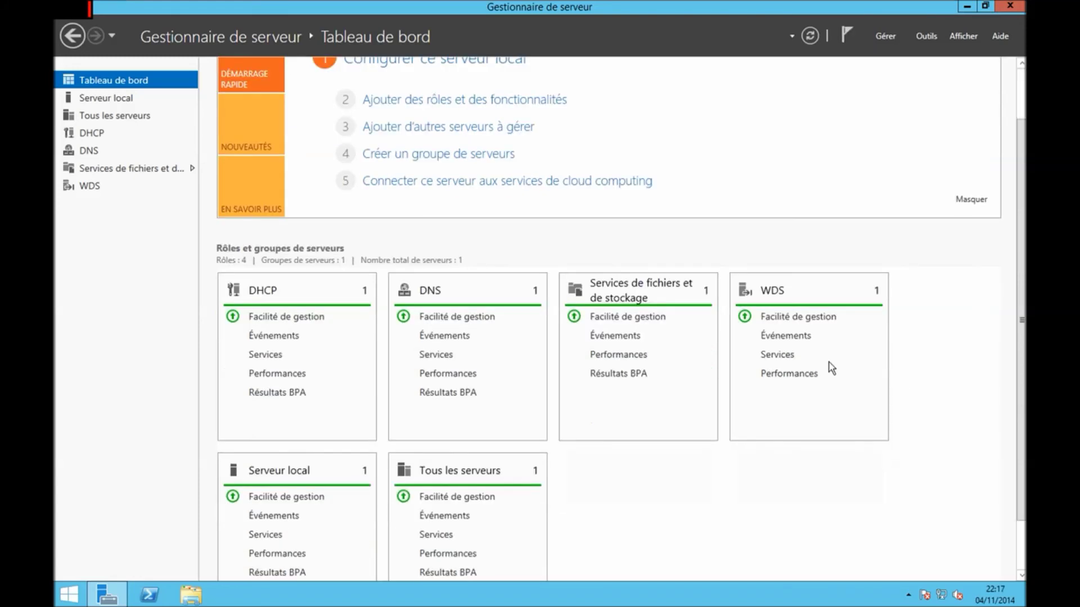
Step: Launch DNS Manager maximized from the DNS role page and open SRV2012R2-VM's Zones de recherche directes
{"action": "left_click", "coordinate": [433, 293]}
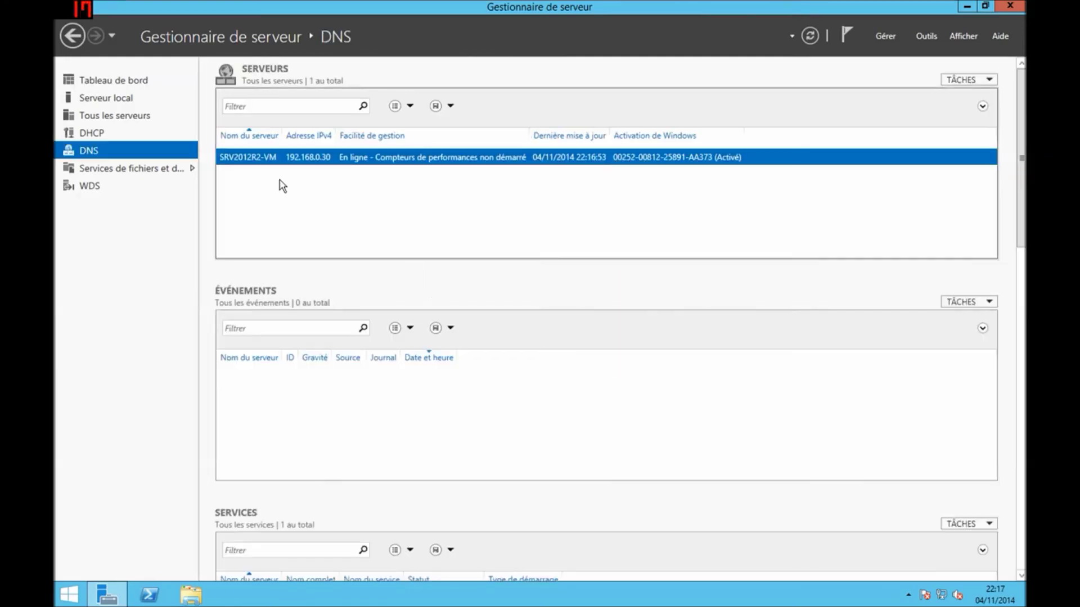
{"action": "right_click", "coordinate": [271, 164]}
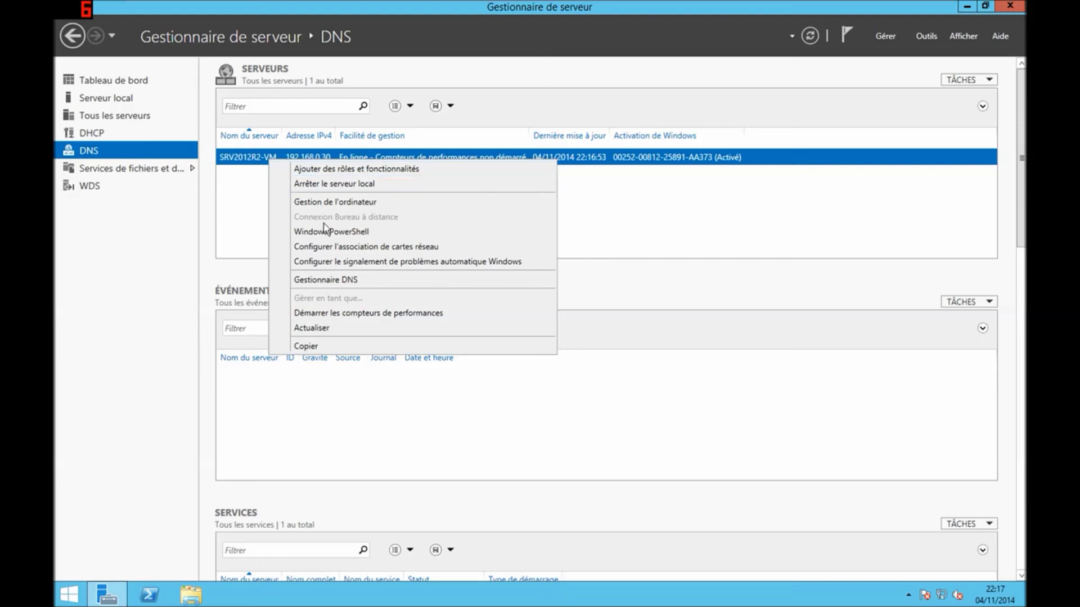
{"action": "left_click", "coordinate": [332, 280]}
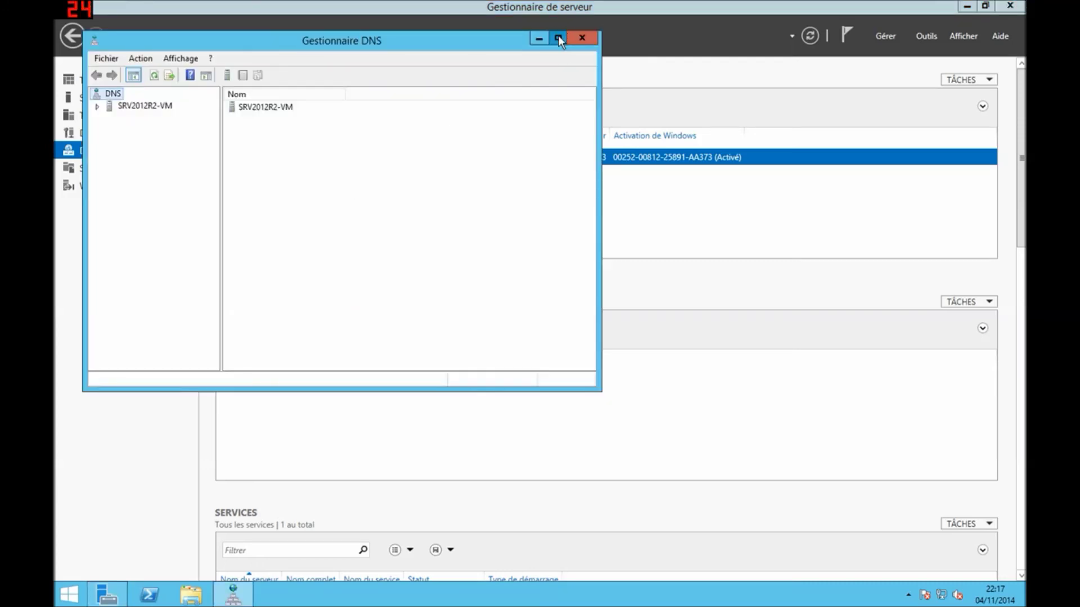
{"action": "left_click", "coordinate": [559, 36]}
{"action": "left_click", "coordinate": [61, 70]}
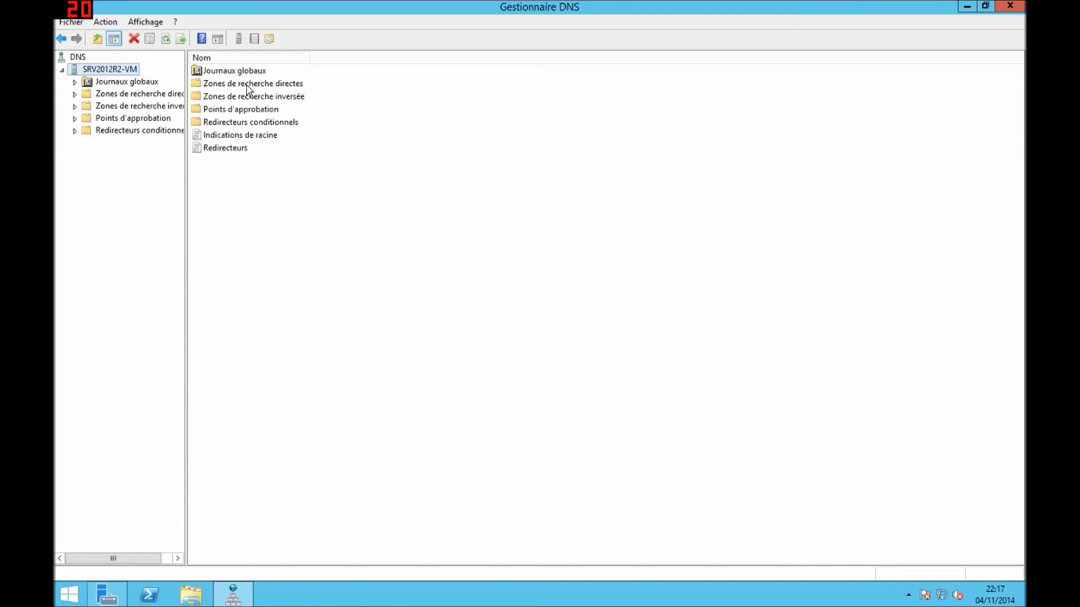
{"action": "double_click", "coordinate": [248, 85]}
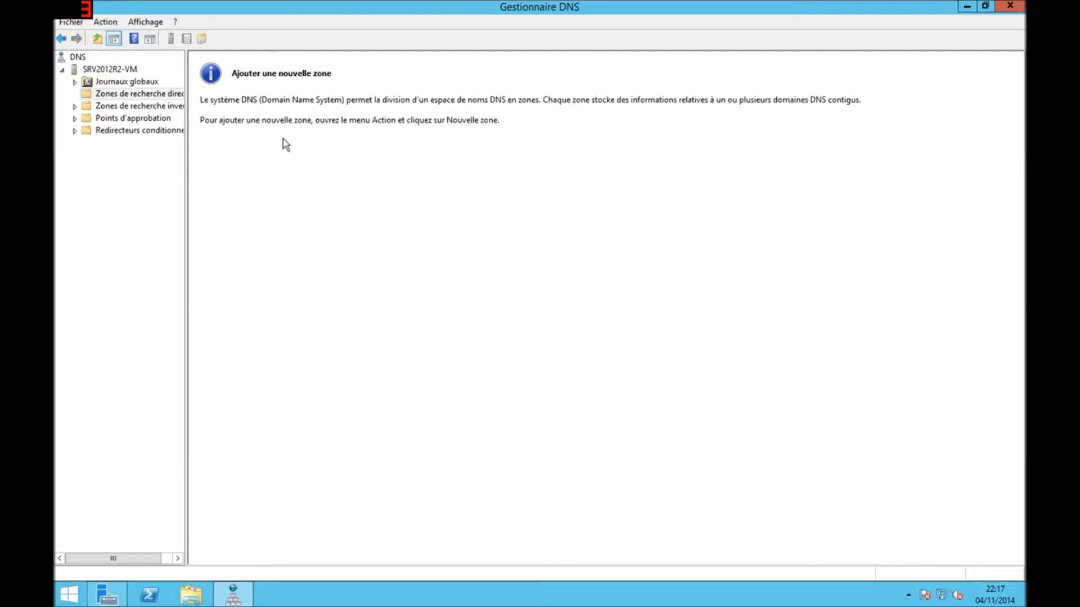
Step: Run the New Zone wizard: primary zone 'Direct', new file Direct.dns, no dynamic updates
{"action": "right_click", "coordinate": [132, 96]}
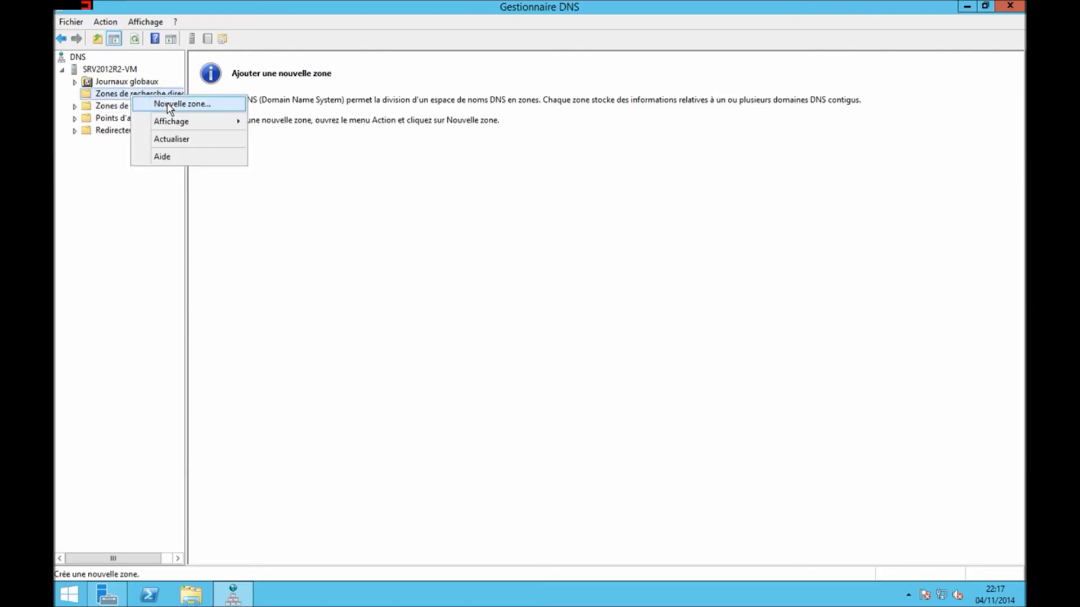
{"action": "left_click", "coordinate": [185, 104]}
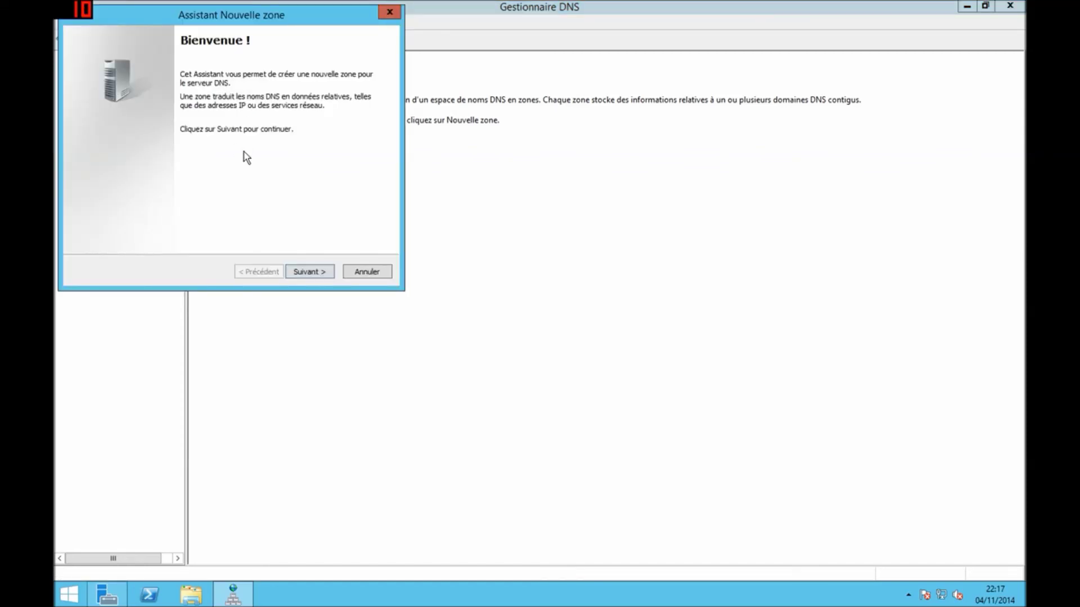
{"action": "left_click", "coordinate": [306, 274]}
{"action": "left_click_drag", "start_coordinate": [197, 15], "coordinate": [391, 55]}
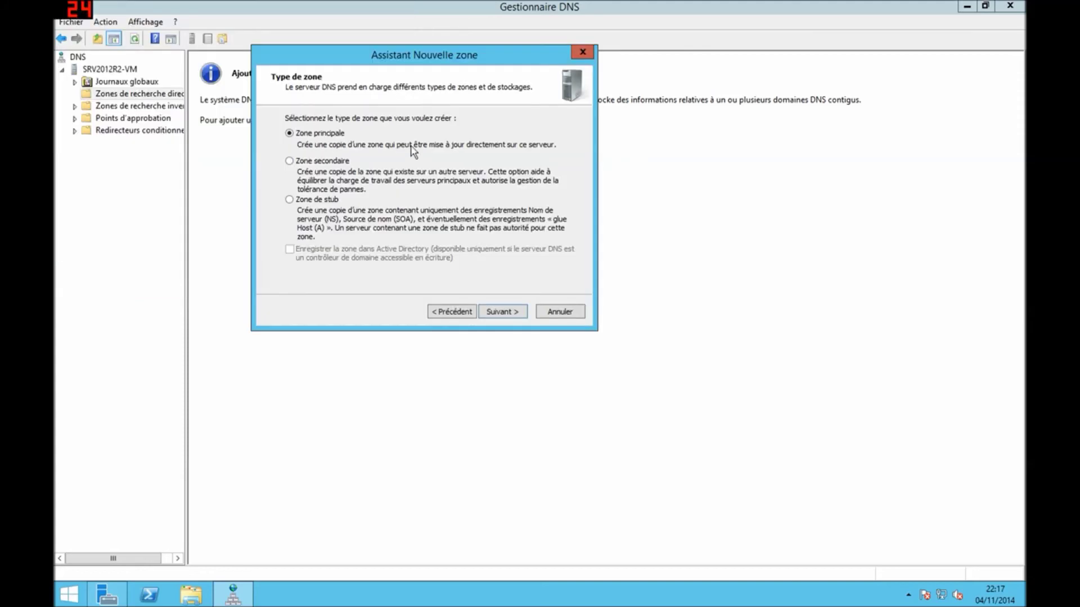
{"action": "left_click", "coordinate": [494, 311]}
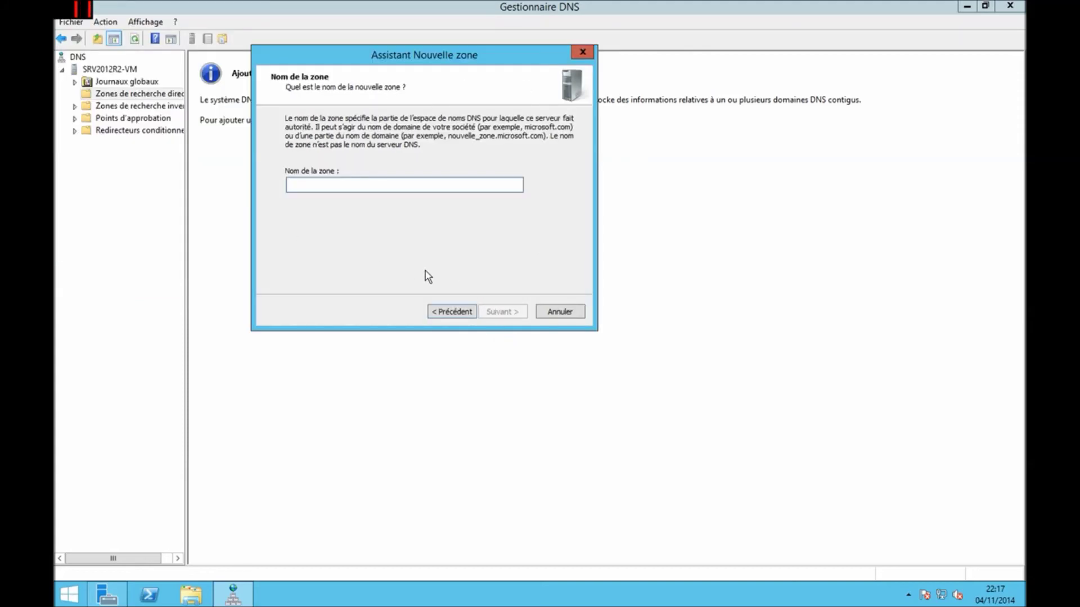
{"action": "type", "text": "a"}
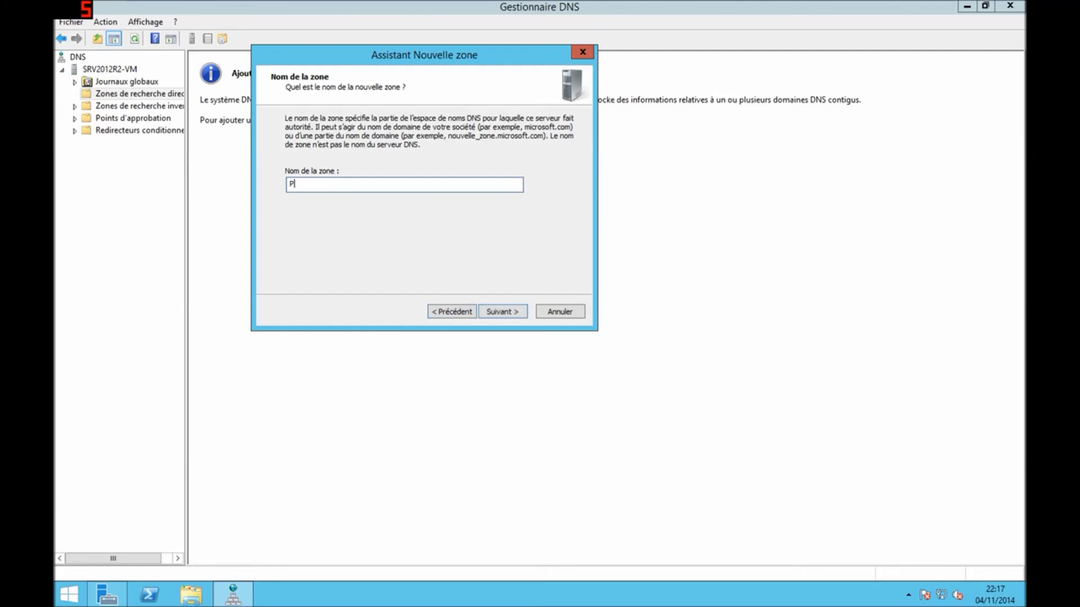
{"action": "key", "text": "BackSpace"}
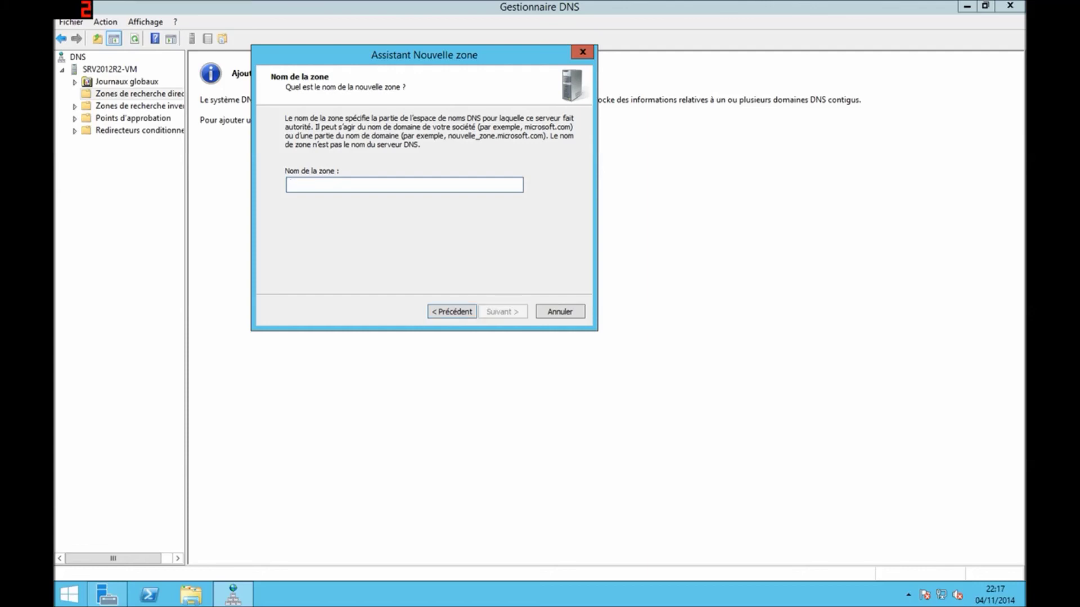
{"action": "type", "text": "Direct"}
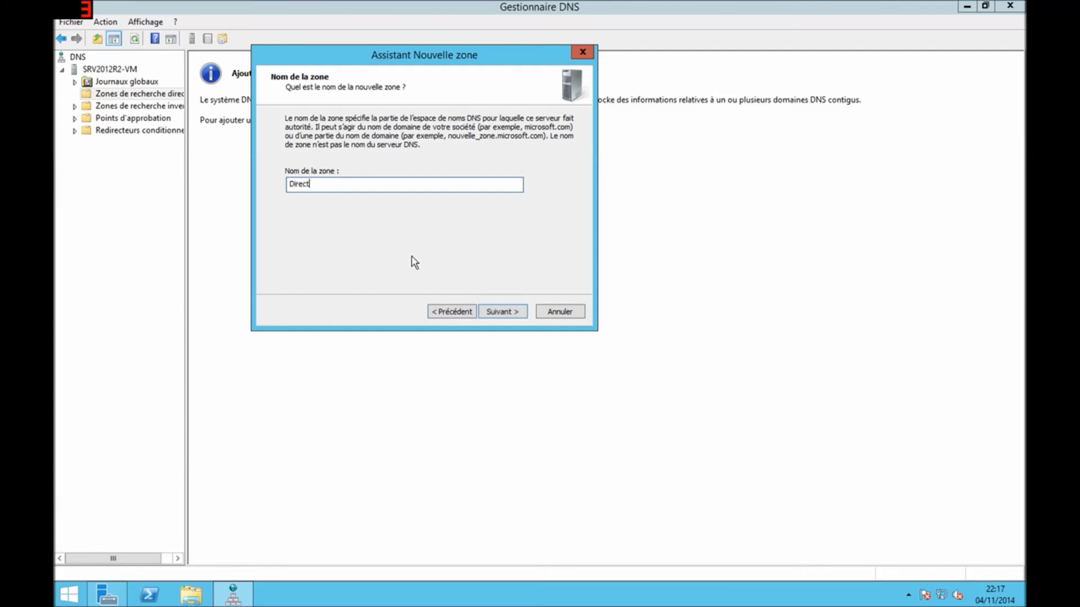
{"action": "left_click", "coordinate": [507, 315]}
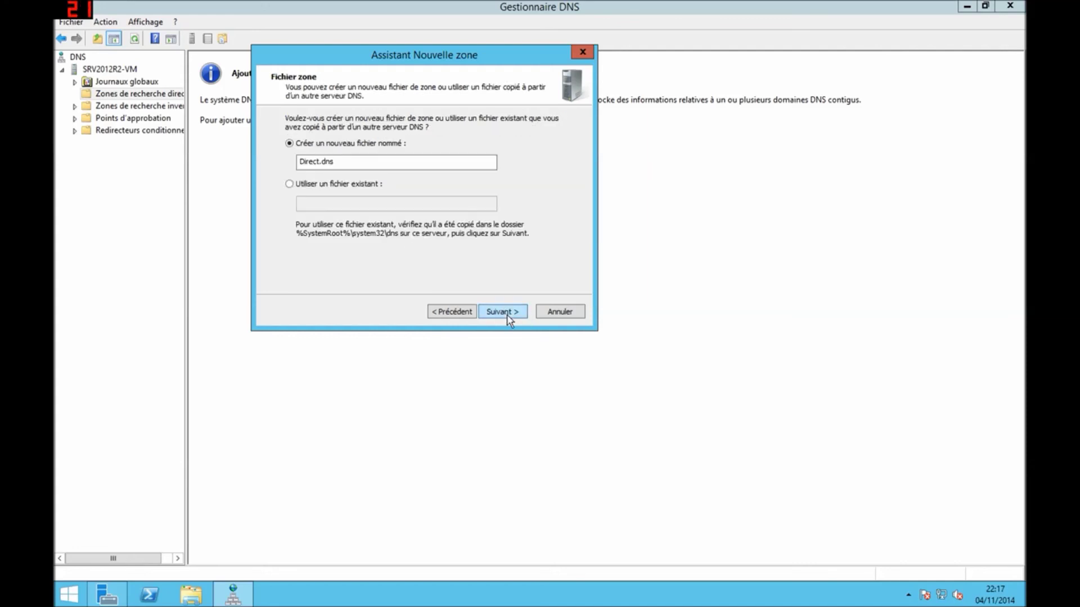
{"action": "left_click", "coordinate": [500, 315]}
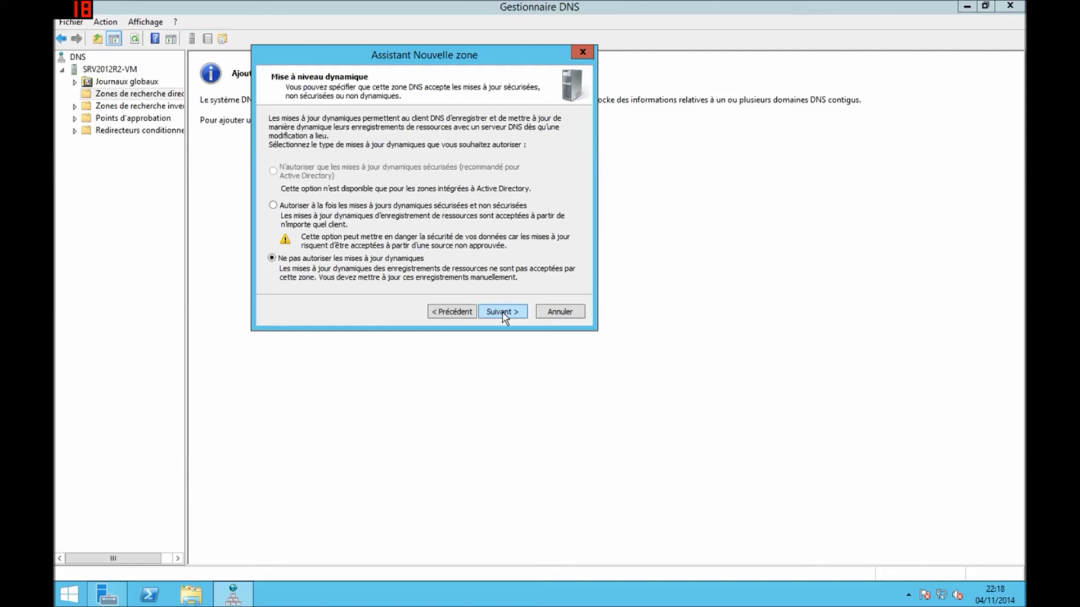
{"action": "left_click", "coordinate": [502, 312]}
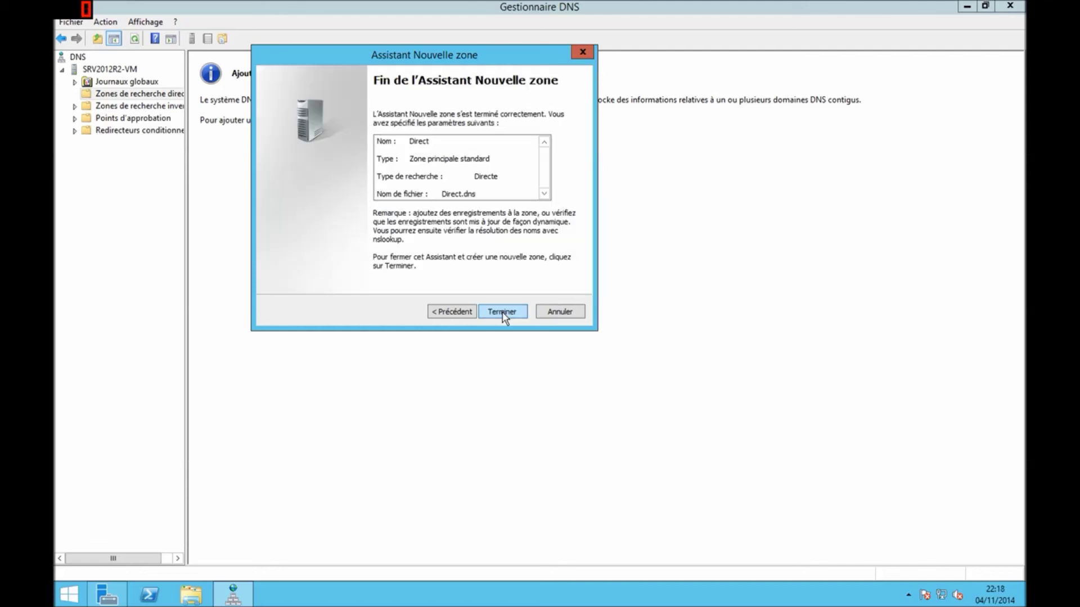
{"action": "left_click", "coordinate": [503, 313]}
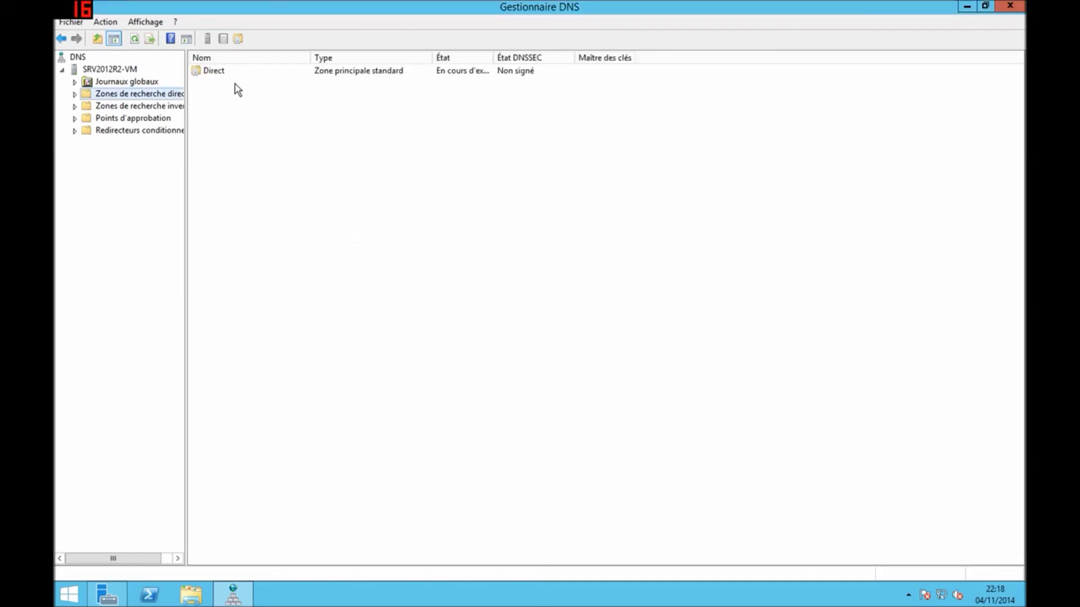
Step: Open the Direct zone and inspect its SOA record properties, including the WINS and General tabs
{"action": "double_click", "coordinate": [212, 71]}
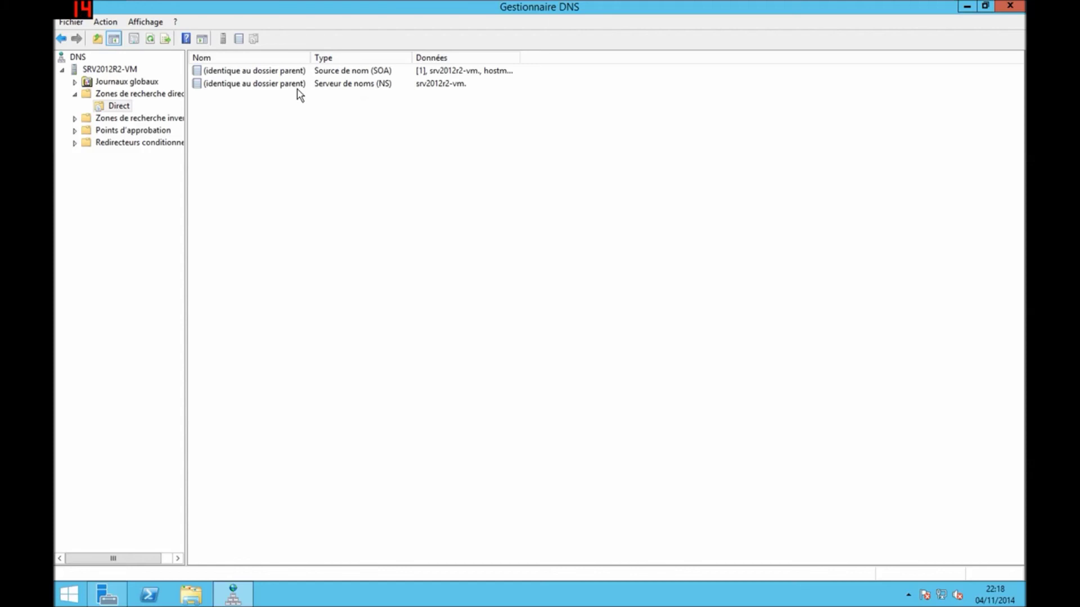
{"action": "double_click", "coordinate": [284, 72]}
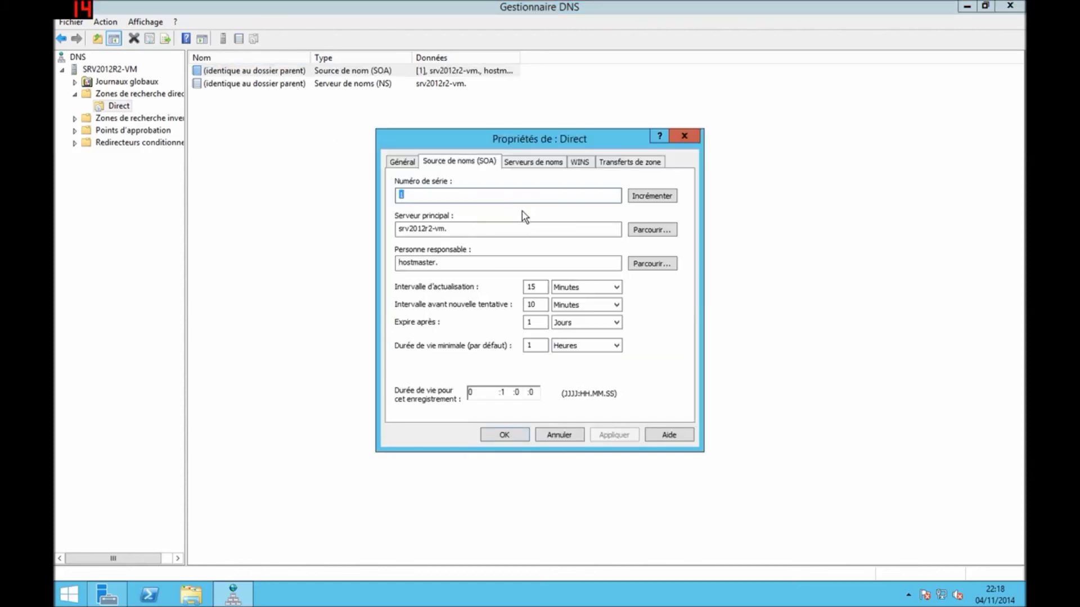
{"action": "left_click", "coordinate": [576, 164]}
{"action": "left_click", "coordinate": [413, 165]}
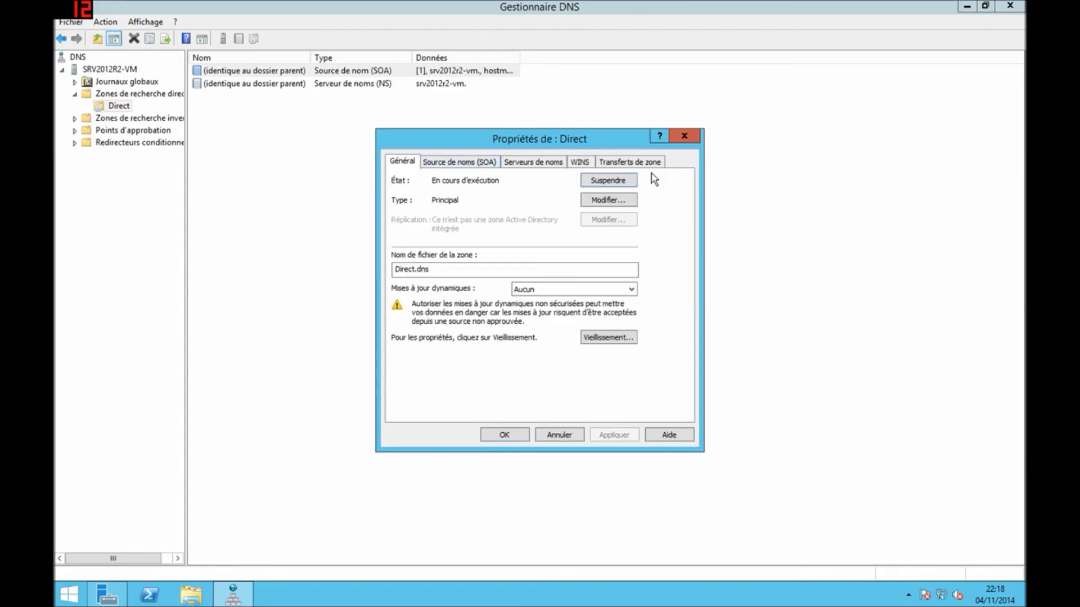
{"action": "left_click", "coordinate": [684, 136]}
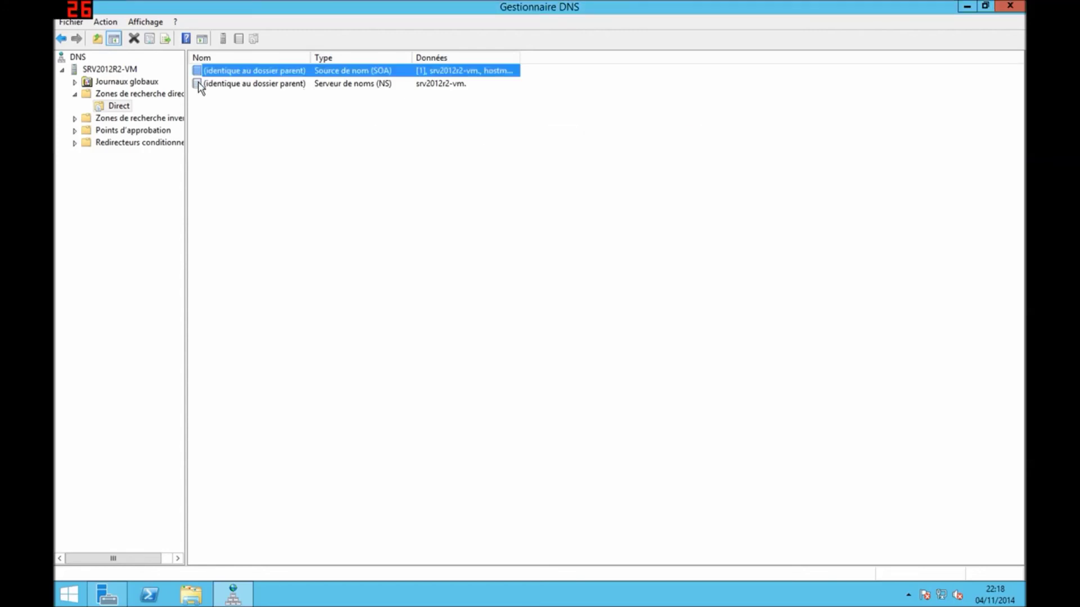
Step: Check the DNS Events global log, then return to the Direct zone's records
{"action": "left_click", "coordinate": [74, 82]}
{"action": "left_click", "coordinate": [120, 93]}
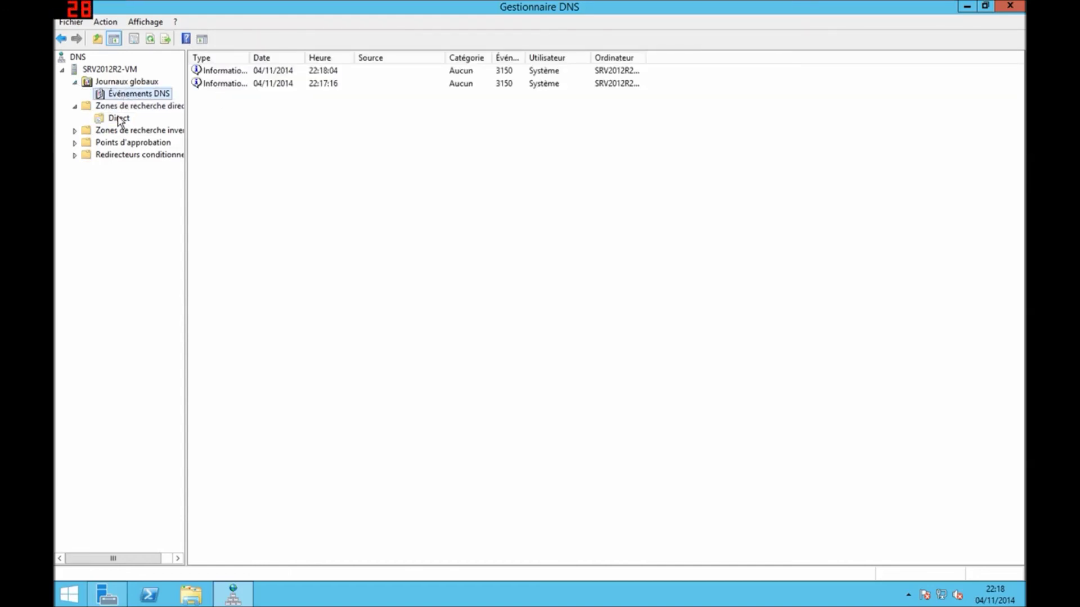
{"action": "left_click", "coordinate": [119, 118]}
Step: Start an IPv4 primary reverse lookup zone in the New Zone wizard, then cancel at the network ID page
{"action": "left_click", "coordinate": [96, 131]}
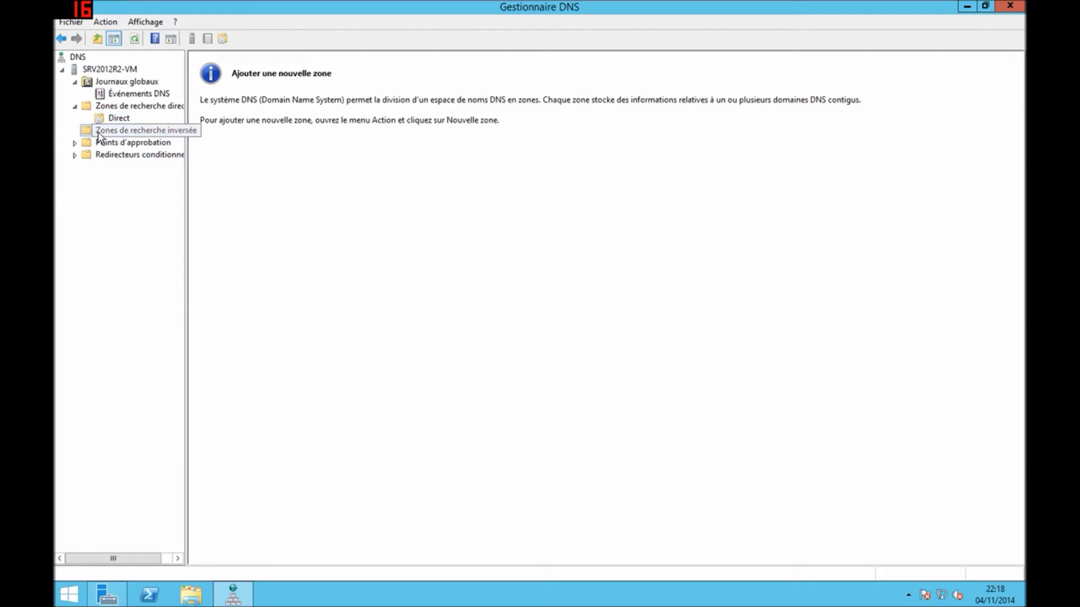
{"action": "right_click", "coordinate": [110, 131]}
{"action": "left_click", "coordinate": [141, 142]}
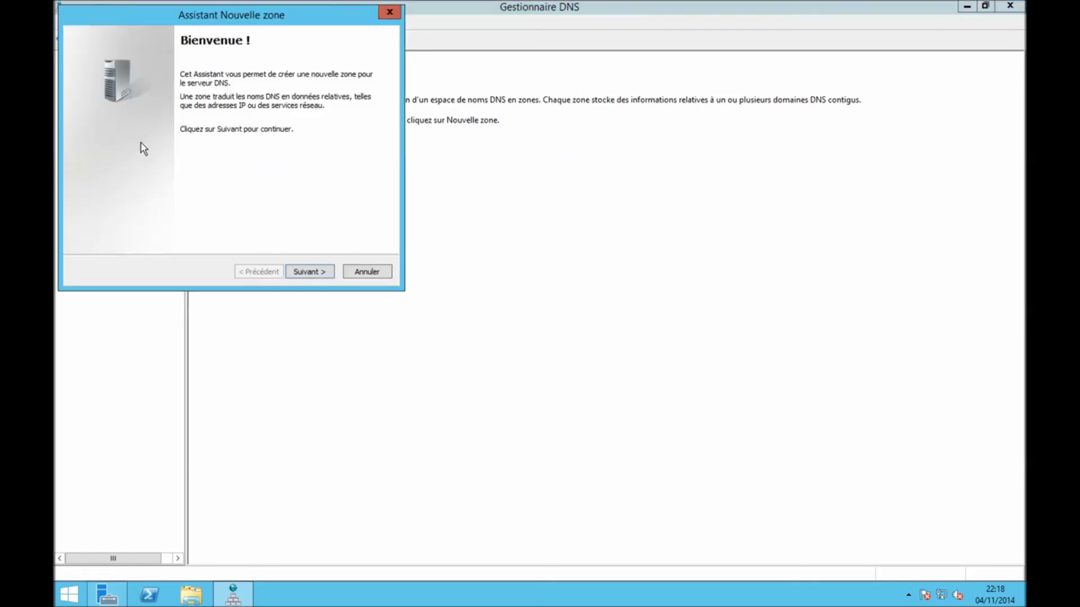
{"action": "left_click", "coordinate": [329, 275]}
{"action": "left_click_drag", "start_coordinate": [172, 15], "coordinate": [418, 101]}
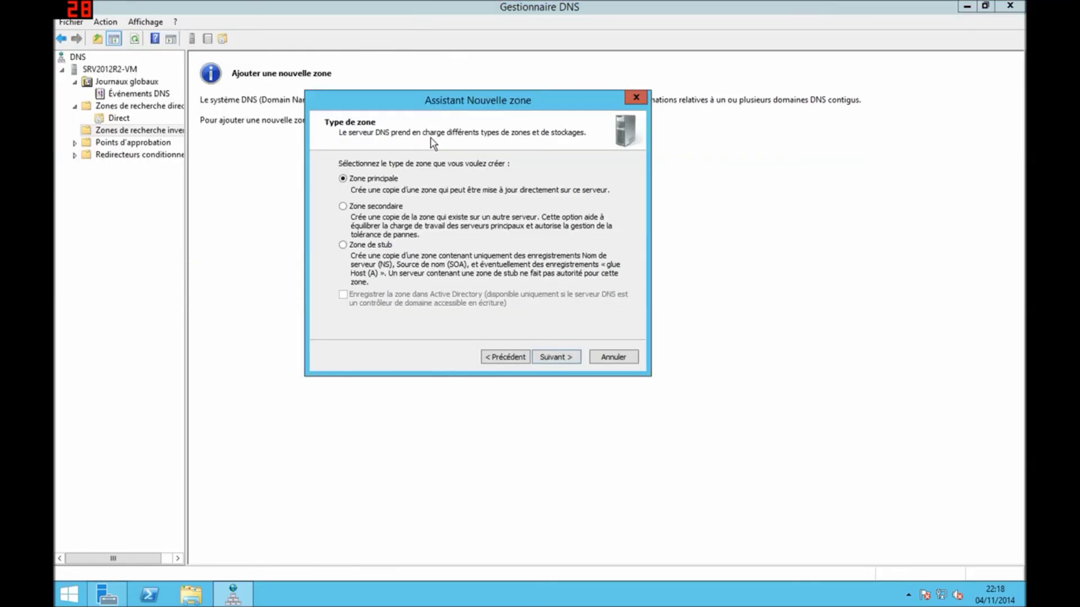
{"action": "left_click", "coordinate": [559, 357]}
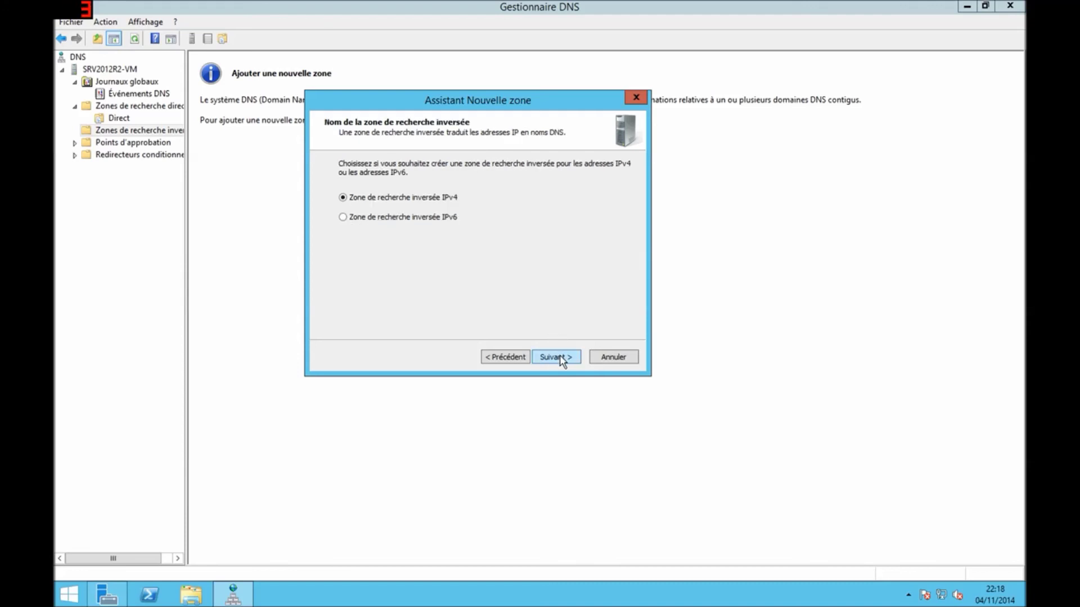
{"action": "left_click", "coordinate": [560, 359]}
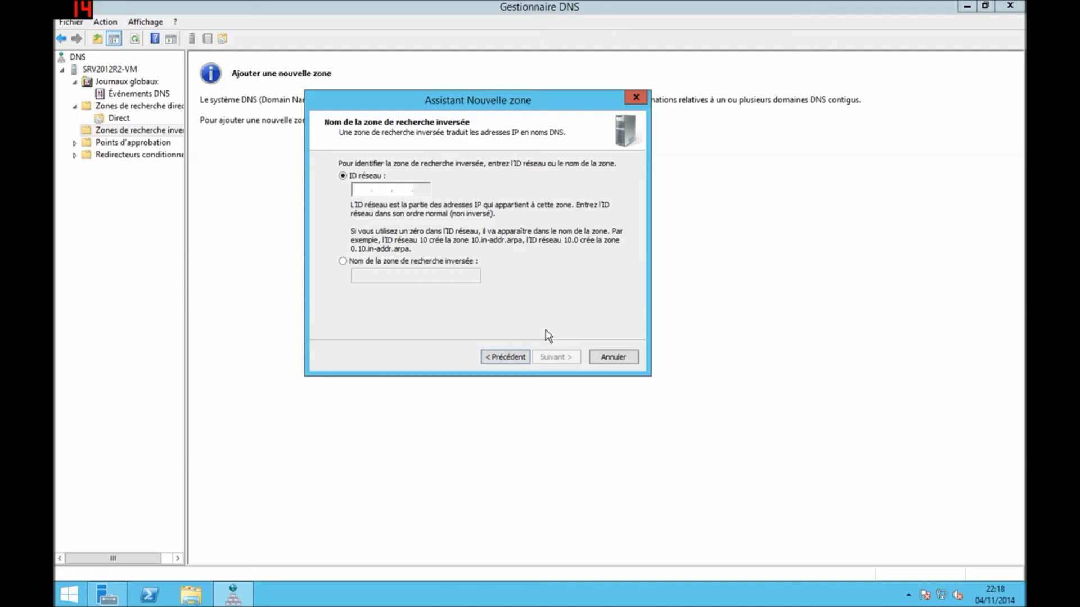
{"action": "left_click", "coordinate": [598, 356]}
Step: Delete the Direct forward lookup zone, confirming with Oui
{"action": "right_click", "coordinate": [111, 118]}
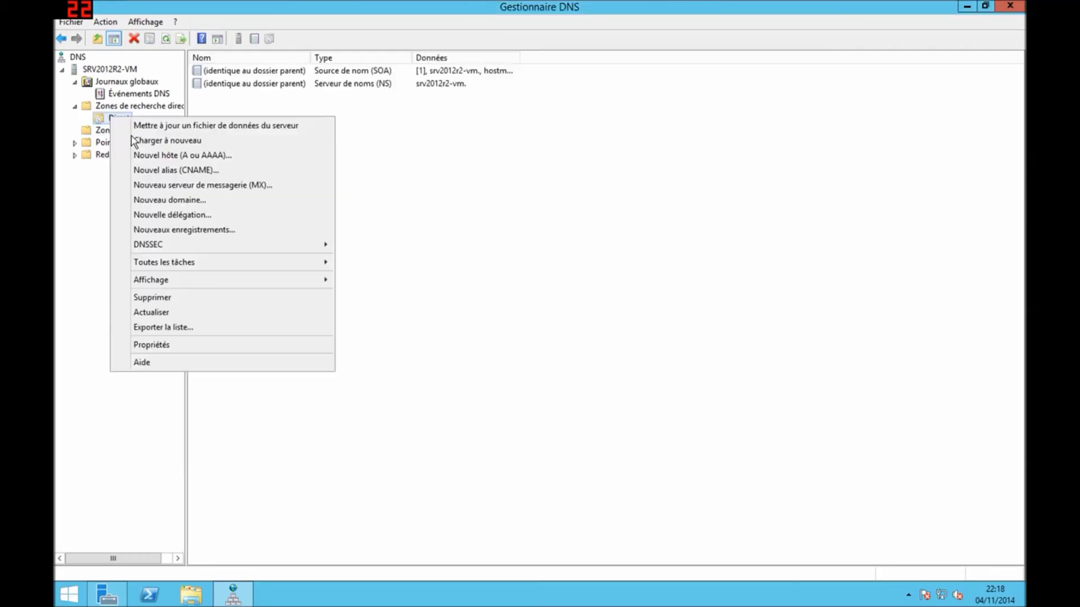
{"action": "left_click", "coordinate": [188, 297]}
{"action": "left_click", "coordinate": [575, 345]}
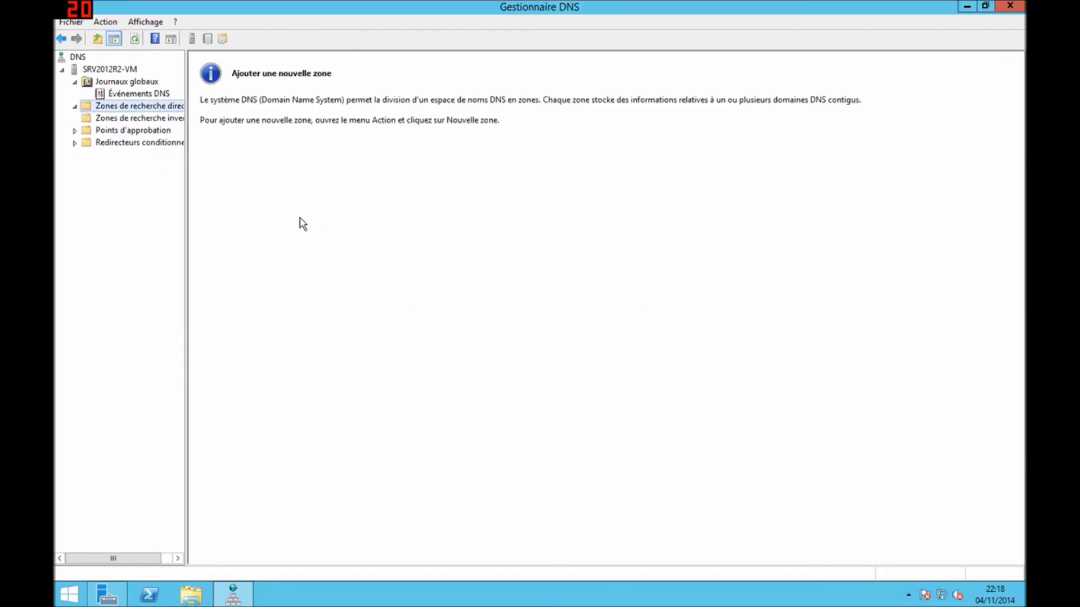
Step: Browse the conditional forwarders, trust points, lookup zones and global logs, ending on SRV2012R2-VM
{"action": "left_click", "coordinate": [74, 143]}
{"action": "left_click", "coordinate": [90, 143]}
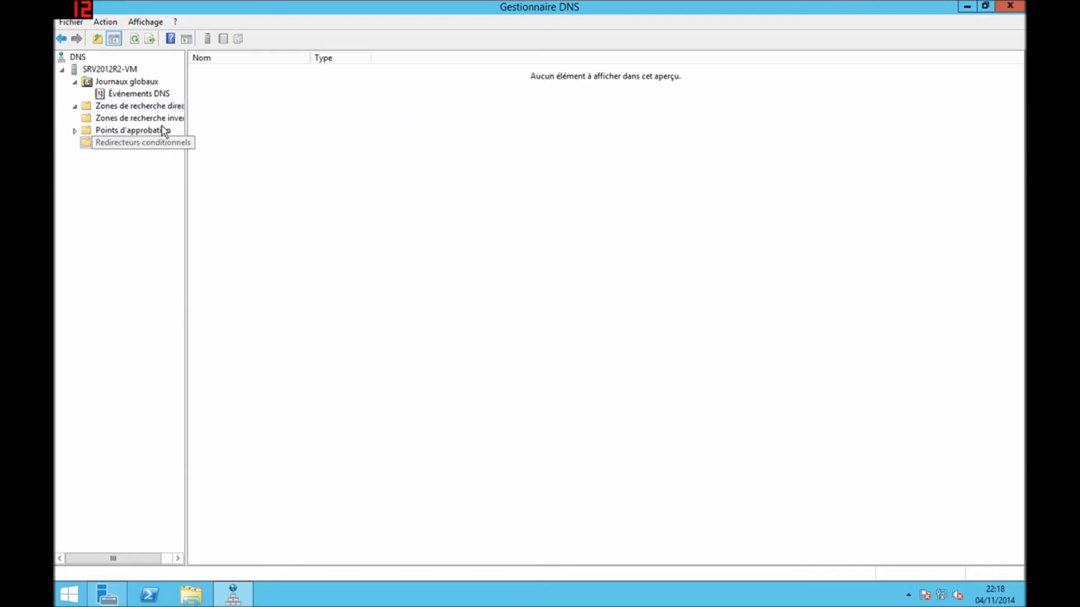
{"action": "left_click", "coordinate": [91, 133]}
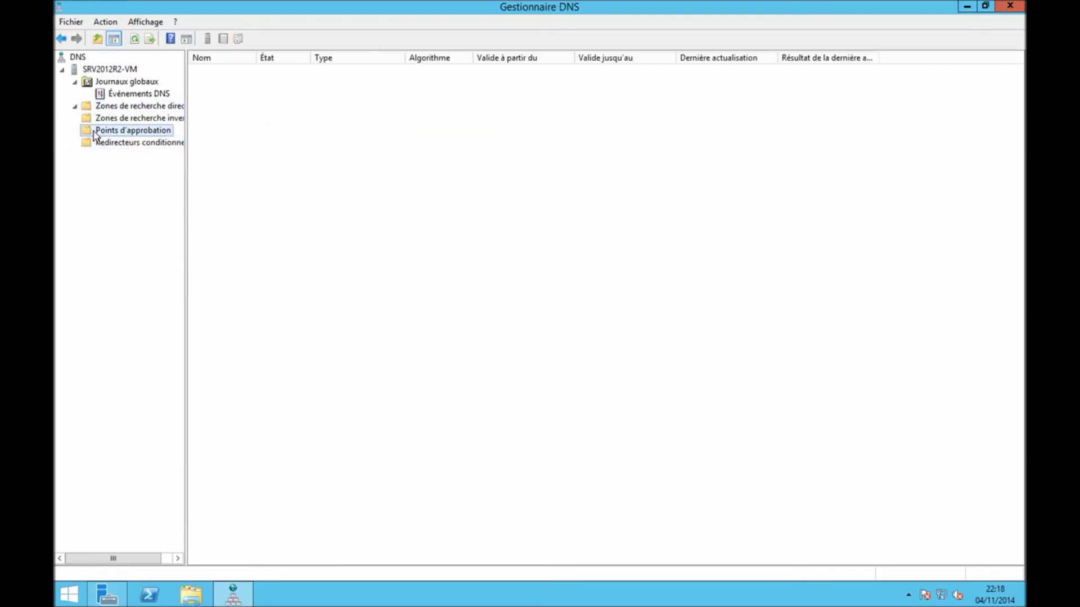
{"action": "left_click", "coordinate": [103, 118]}
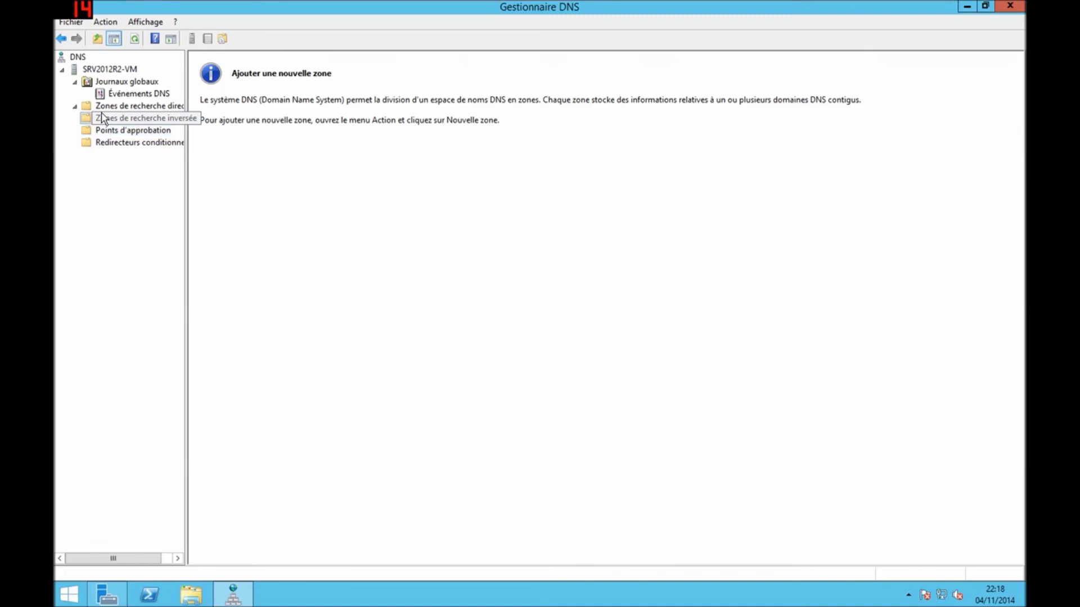
{"action": "left_click", "coordinate": [101, 106]}
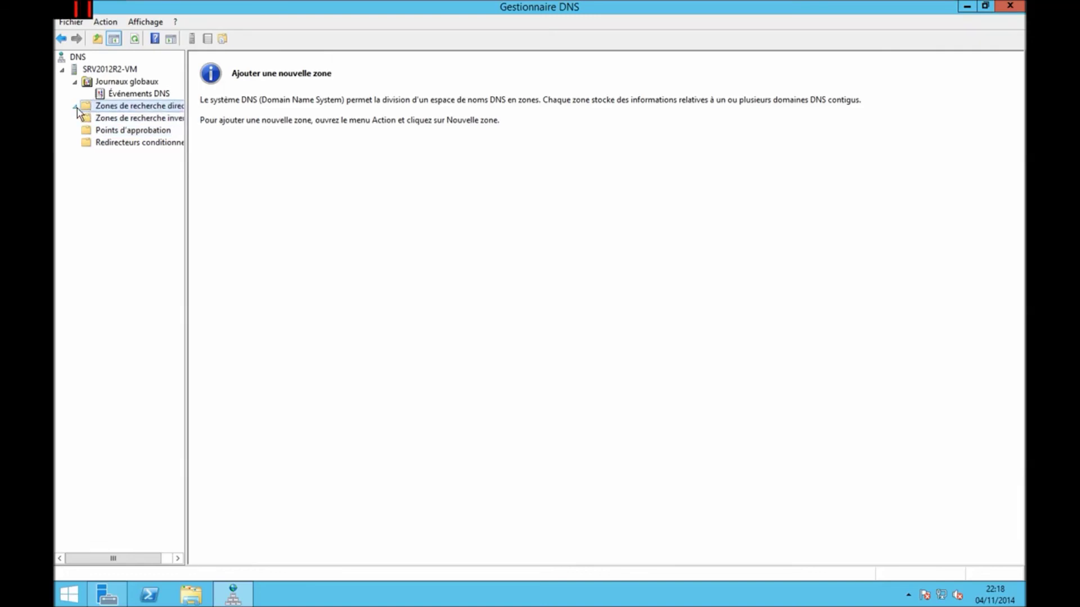
{"action": "left_click", "coordinate": [110, 83]}
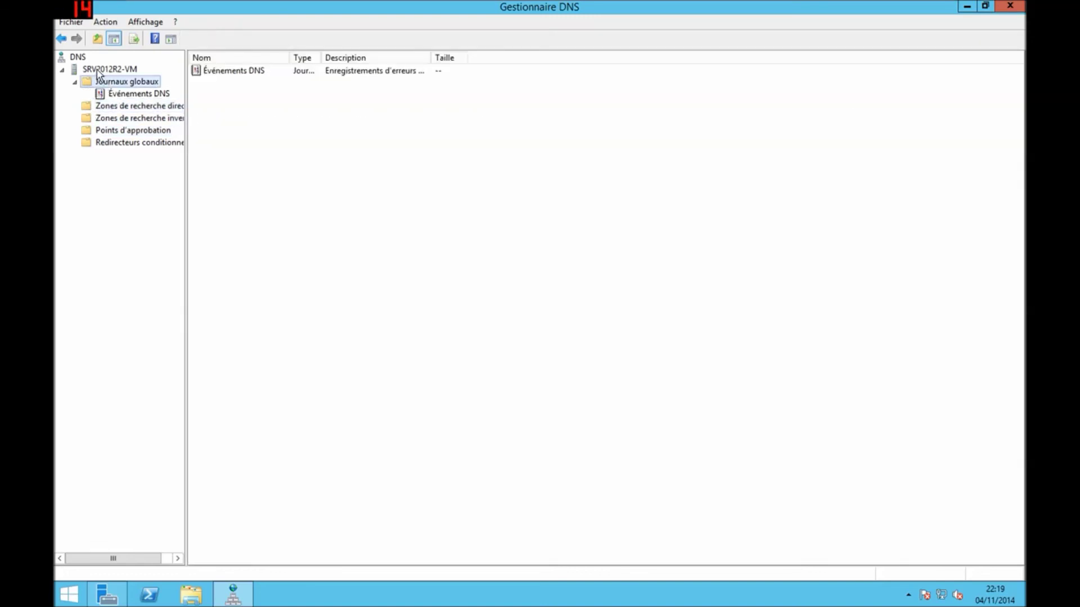
{"action": "left_click", "coordinate": [98, 70]}
Step: Run the DNS server configuration wizard with forward zone DARLAIVE in DARLAIVE.dns, dynamic updates disabled
{"action": "right_click", "coordinate": [97, 72]}
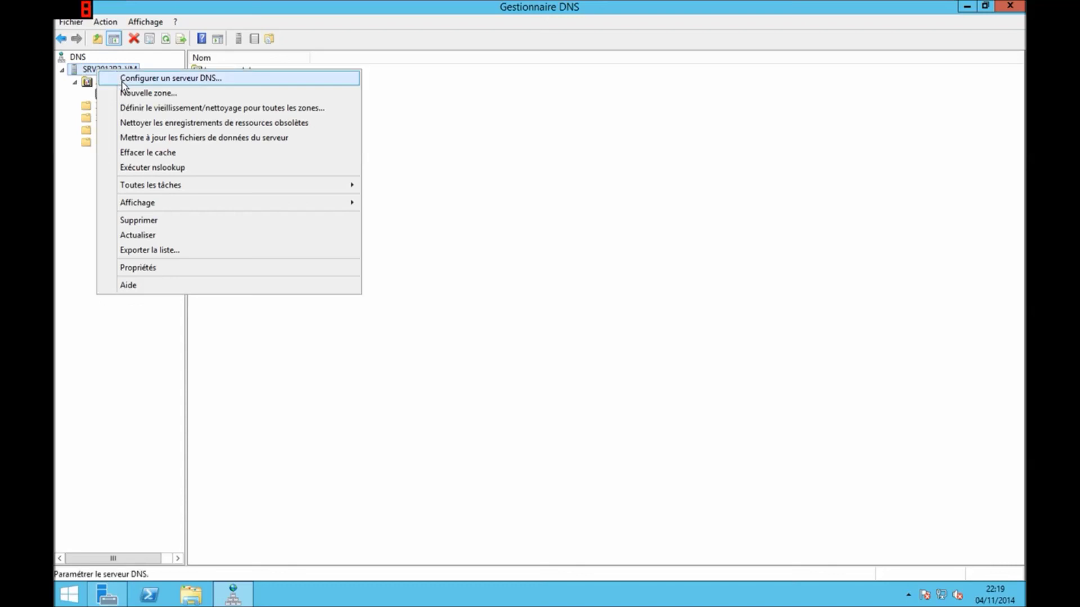
{"action": "left_click", "coordinate": [123, 79]}
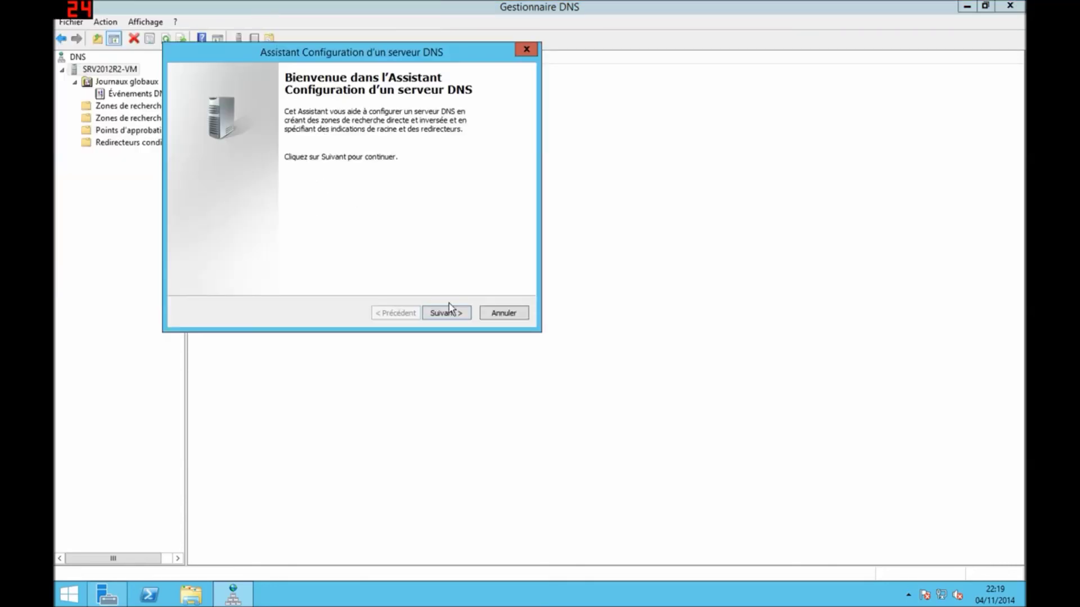
{"action": "left_click", "coordinate": [452, 313]}
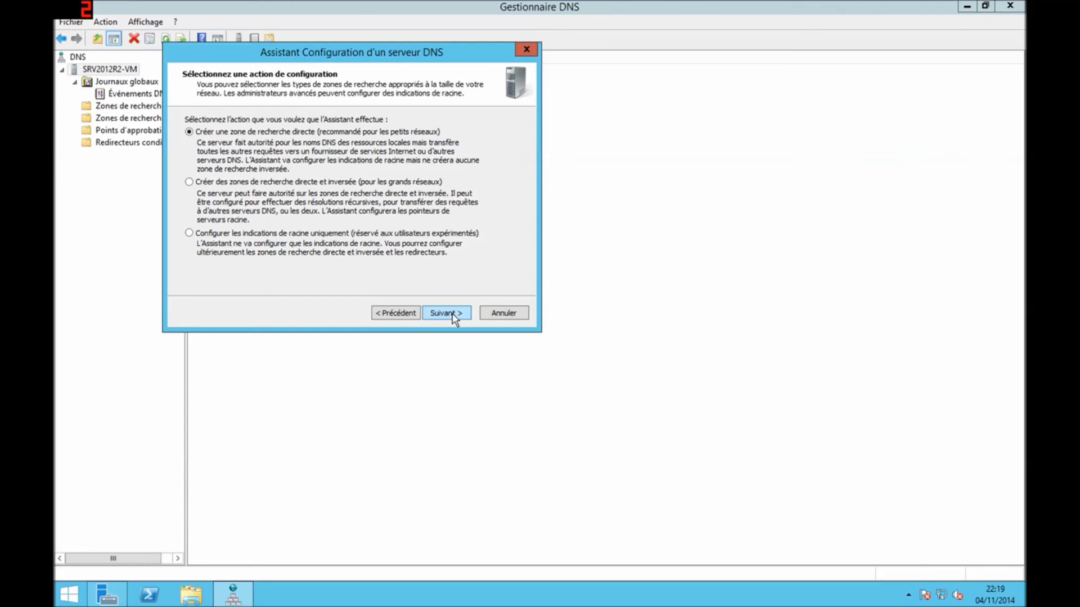
{"action": "left_click", "coordinate": [453, 314]}
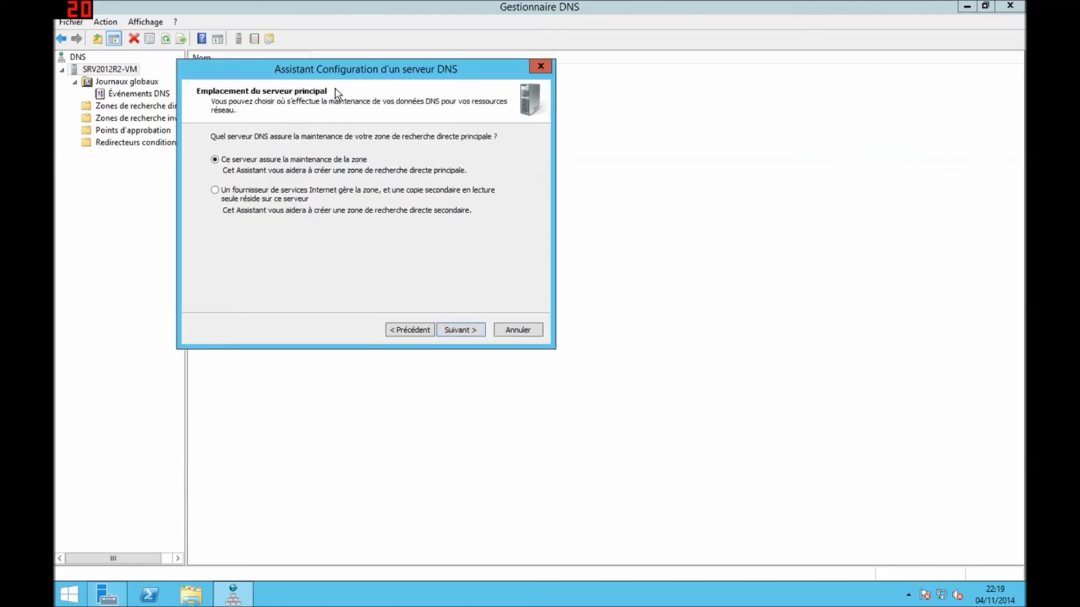
{"action": "left_click", "coordinate": [463, 332]}
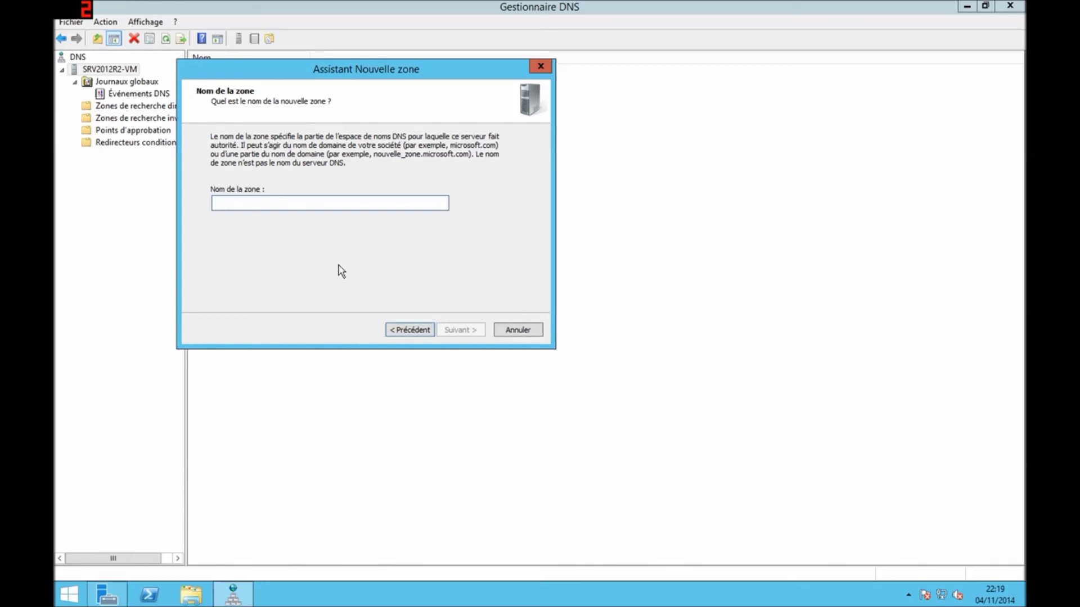
{"action": "type", "text": "D"}
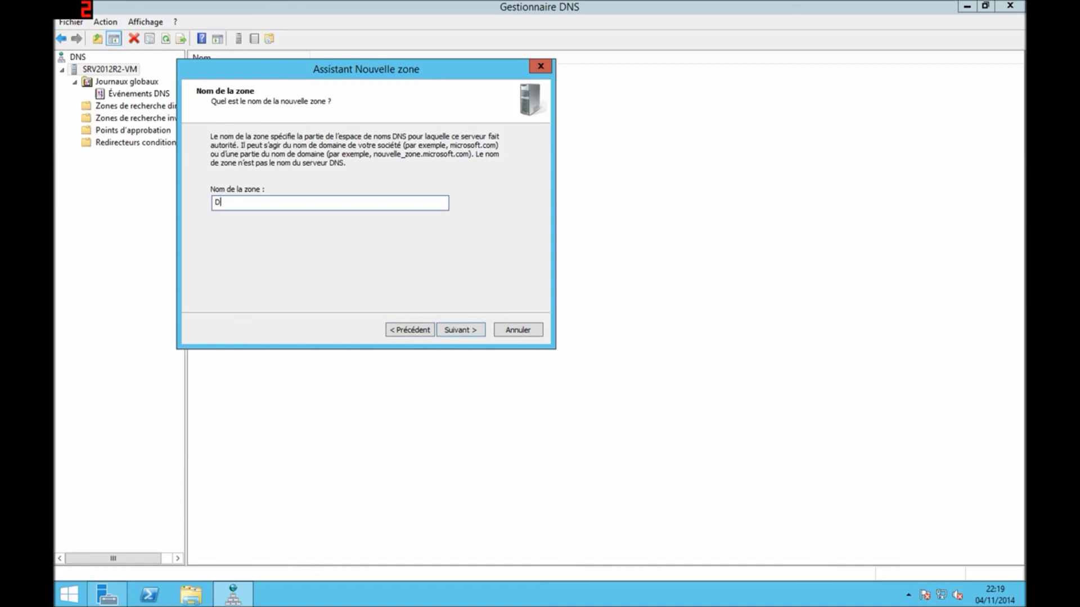
{"action": "type", "text": "ARLAIVE"}
{"action": "left_click", "coordinate": [448, 330]}
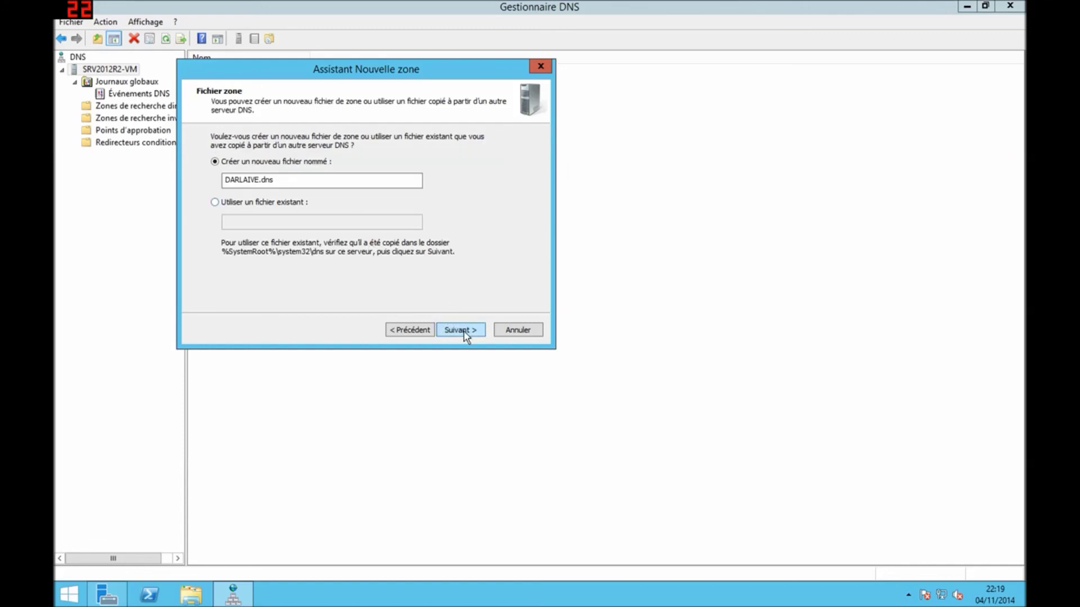
{"action": "left_click", "coordinate": [460, 331]}
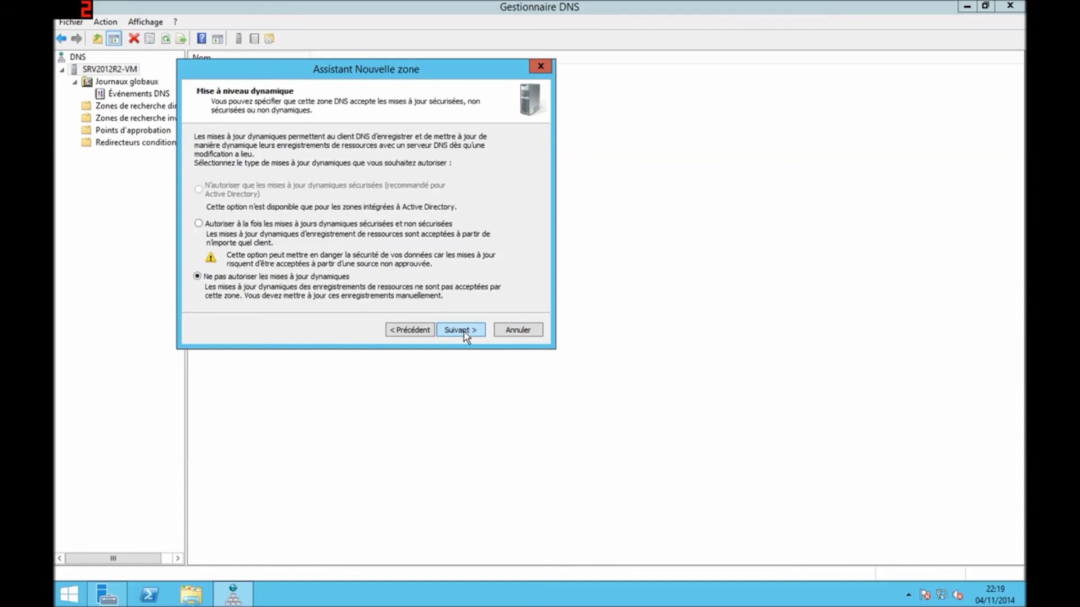
{"action": "left_click", "coordinate": [462, 331]}
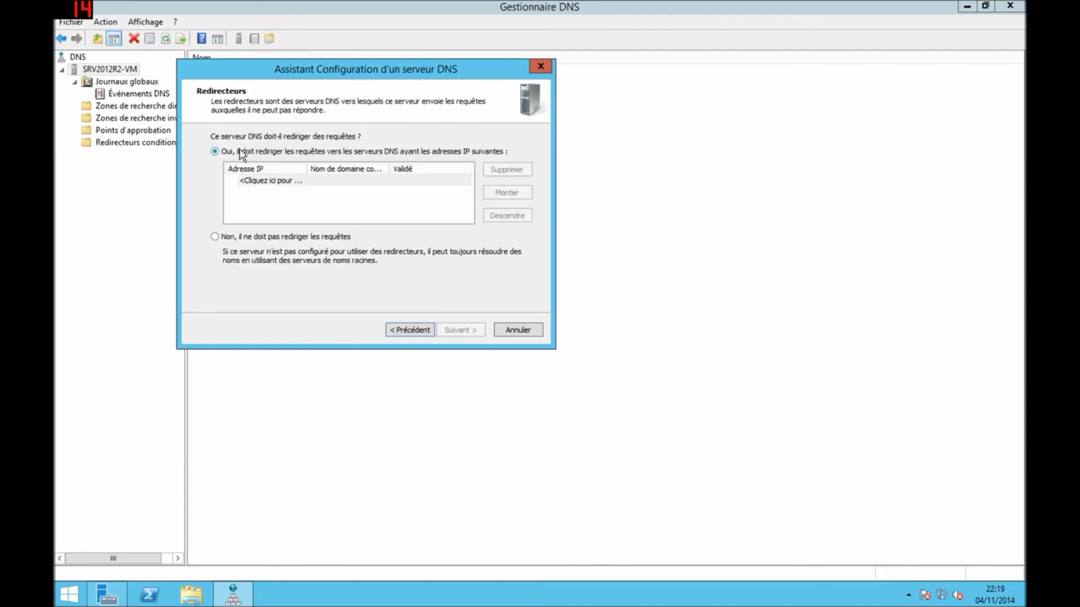
Step: Add forwarders 8.8.8.8 and 8.8.4.4, finish the wizard and close DNS Manager
{"action": "left_click_drag", "start_coordinate": [350, 72], "coordinate": [376, 81]}
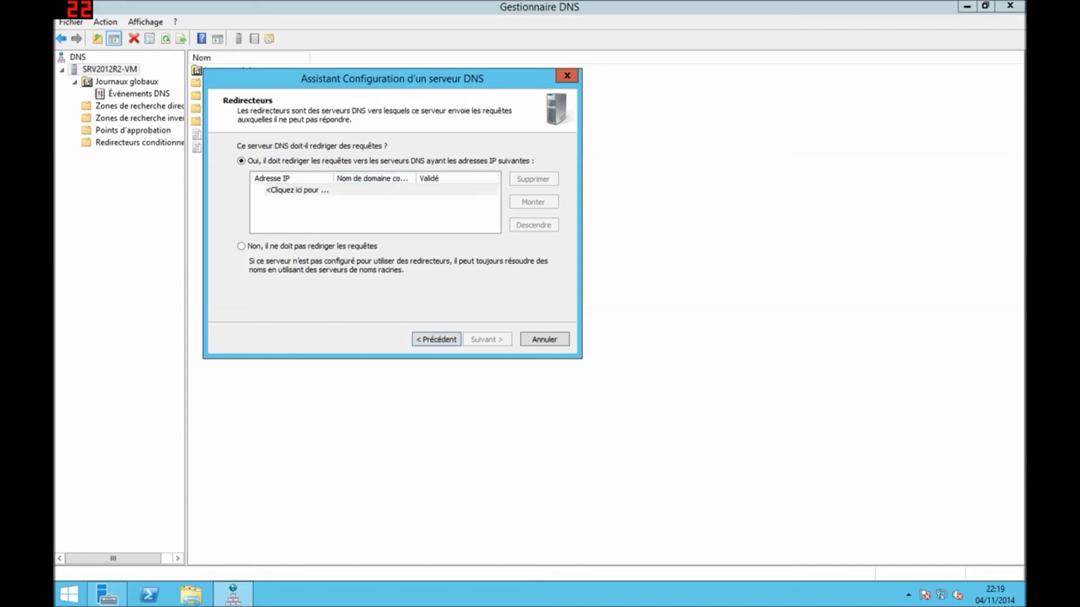
{"action": "left_click", "coordinate": [284, 191]}
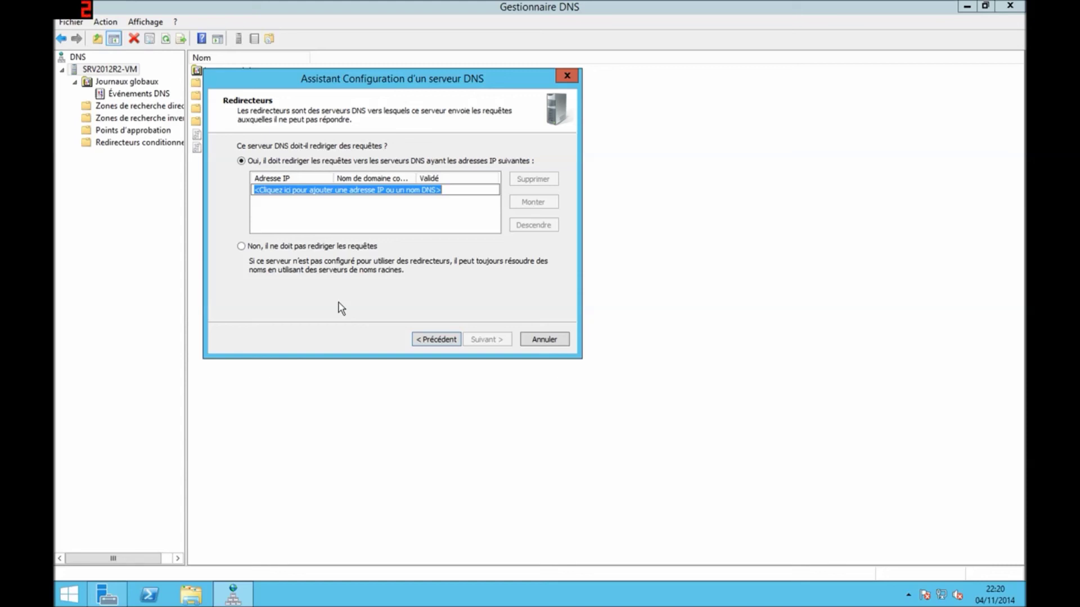
{"action": "type", "text": "8.8.8.8"}
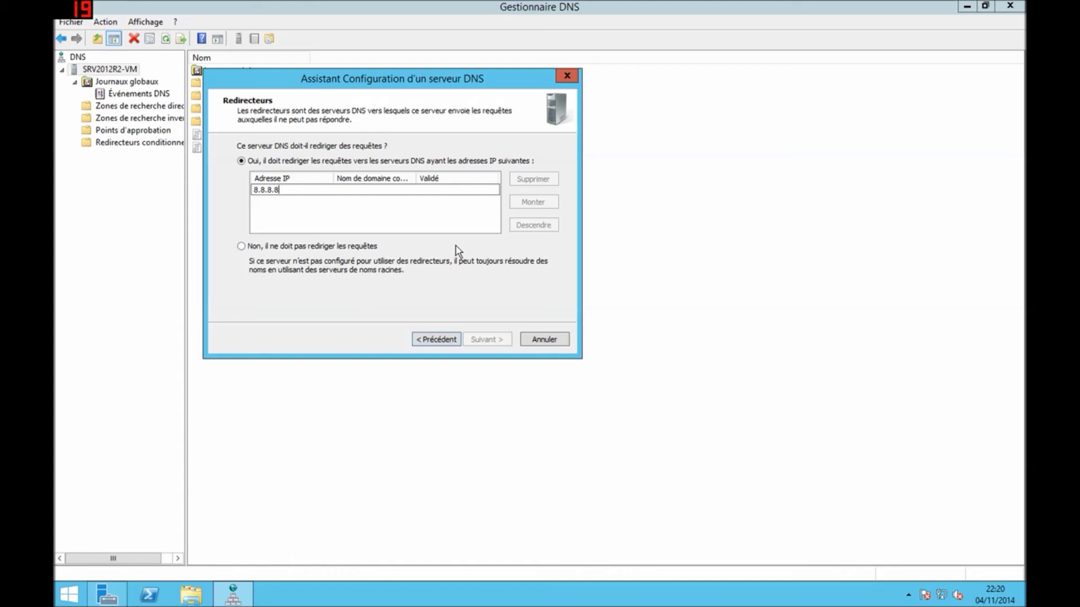
{"action": "key", "text": "Return"}
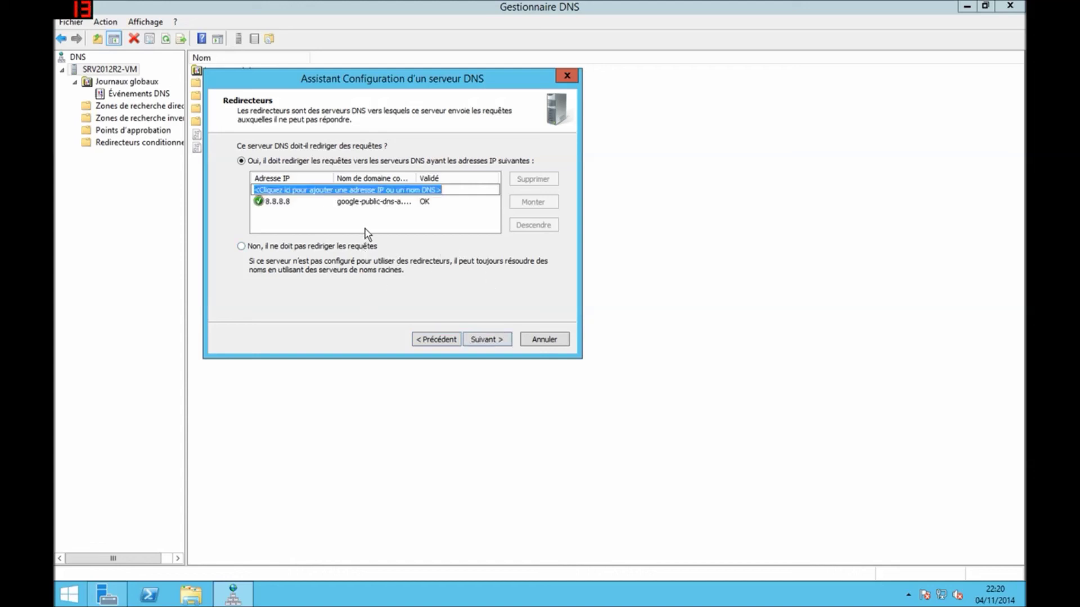
{"action": "type", "text": "8."}
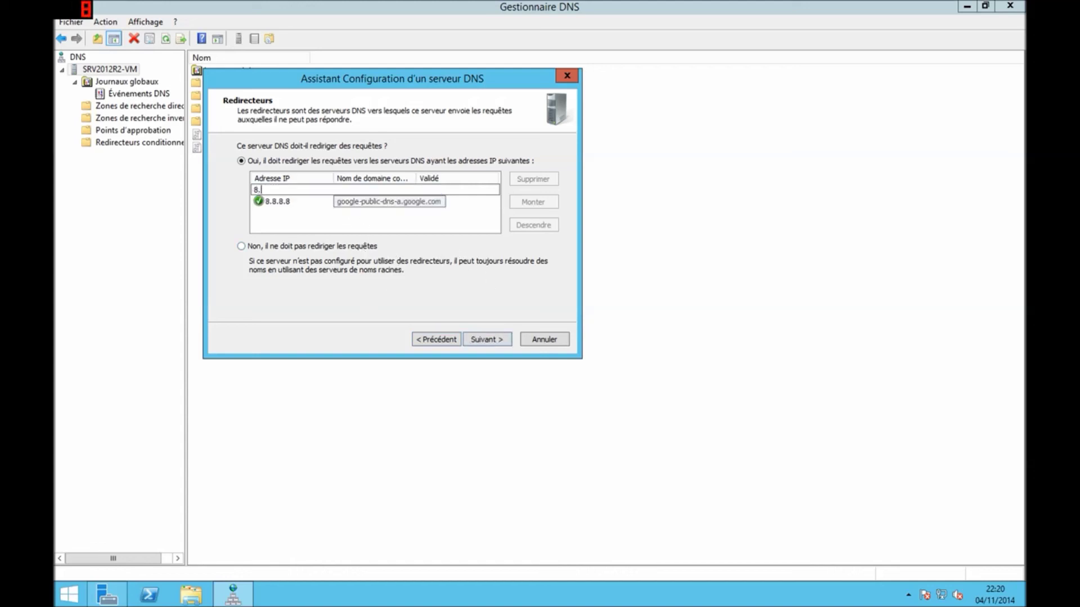
{"action": "type", "text": "8.4.4"}
{"action": "key", "text": "Return"}
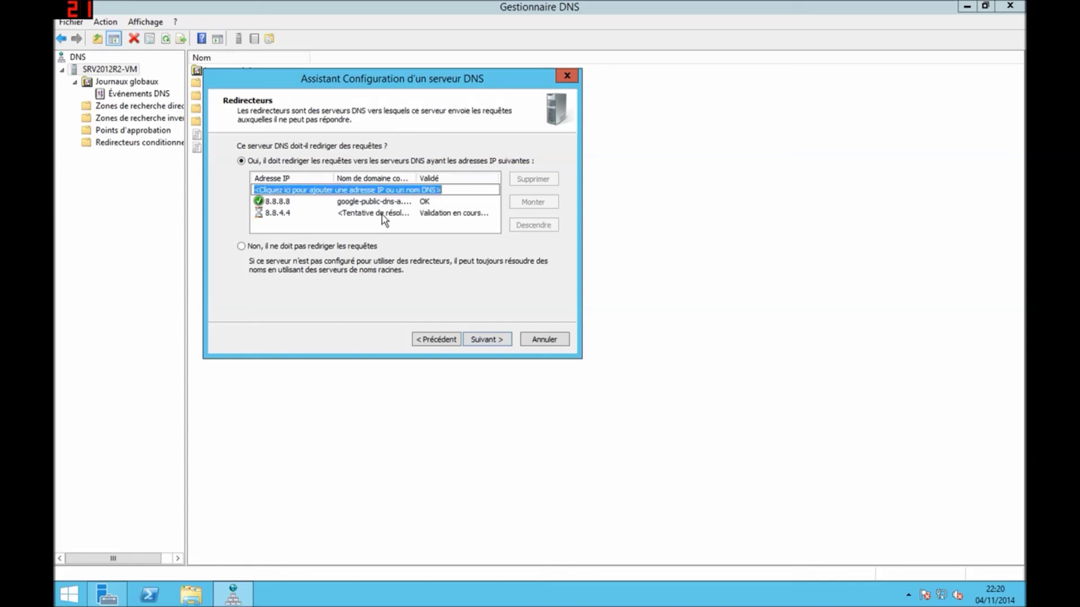
{"action": "left_click", "coordinate": [494, 345]}
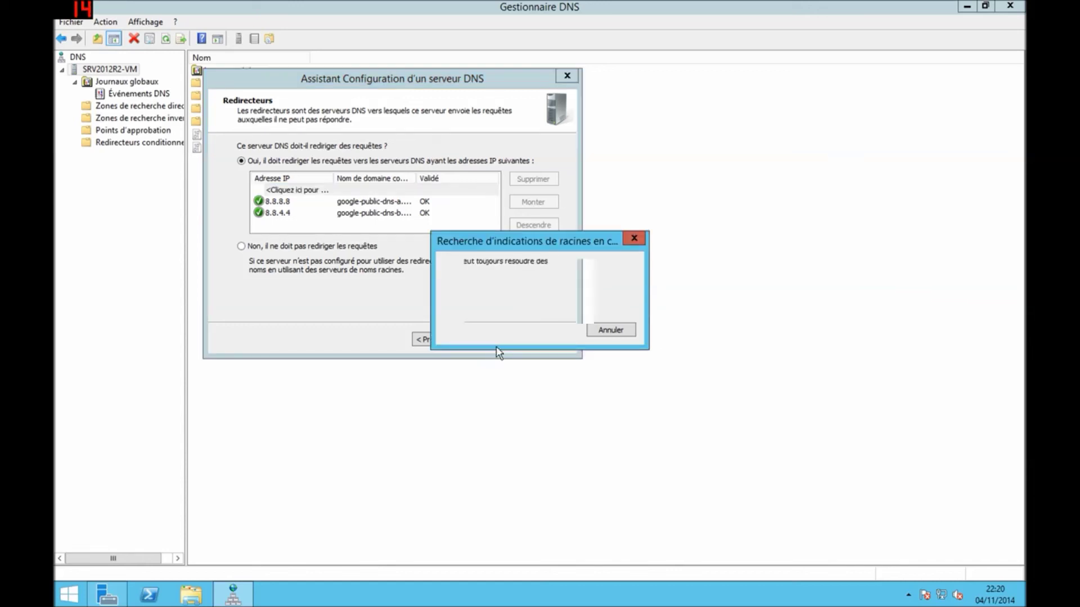
{"action": "left_click", "coordinate": [483, 339]}
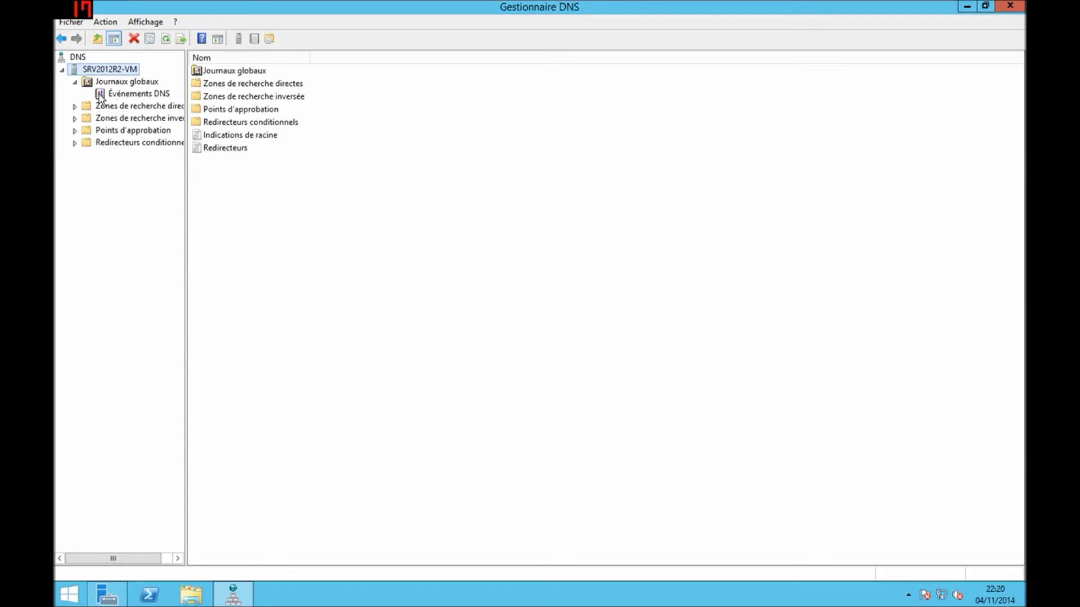
{"action": "left_click", "coordinate": [1010, 5]}
Step: Return to the Server Manager dashboard and open the WDS role page listing SRV2012R2-VM
{"action": "left_click", "coordinate": [129, 80]}
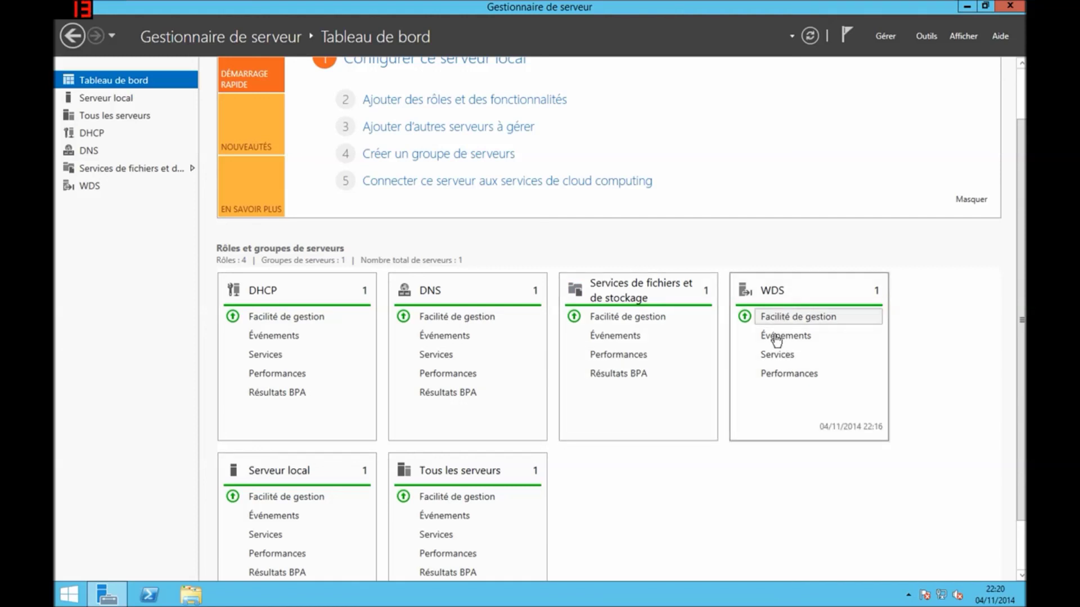
{"action": "scroll", "coordinate": [774, 452], "scroll_direction": "down", "scroll_amount": 1}
{"action": "scroll", "coordinate": [776, 438], "scroll_direction": "down", "scroll_amount": 1}
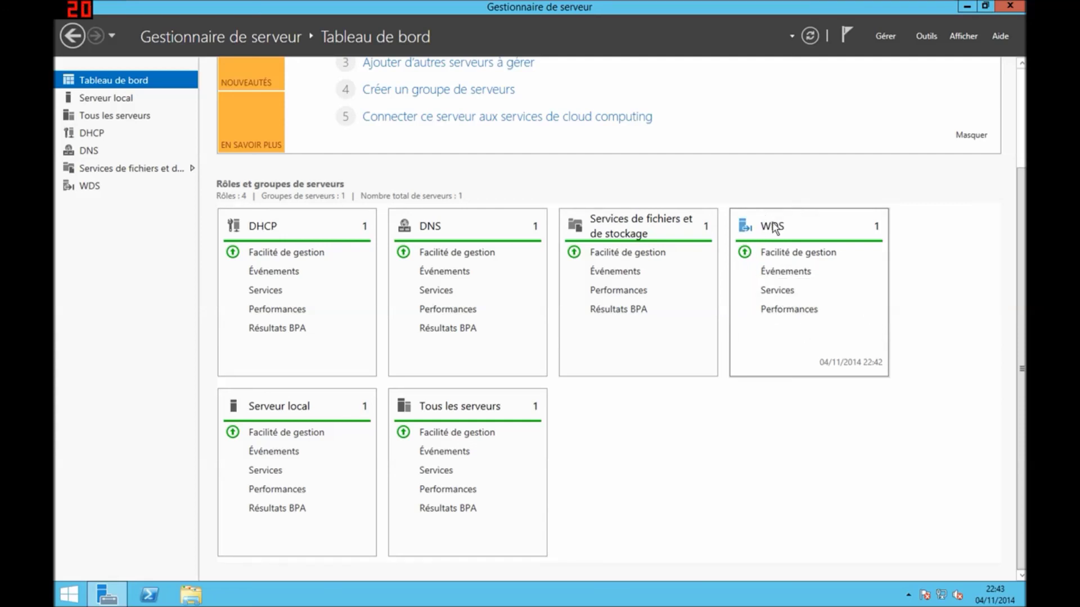
{"action": "left_click", "coordinate": [772, 226]}
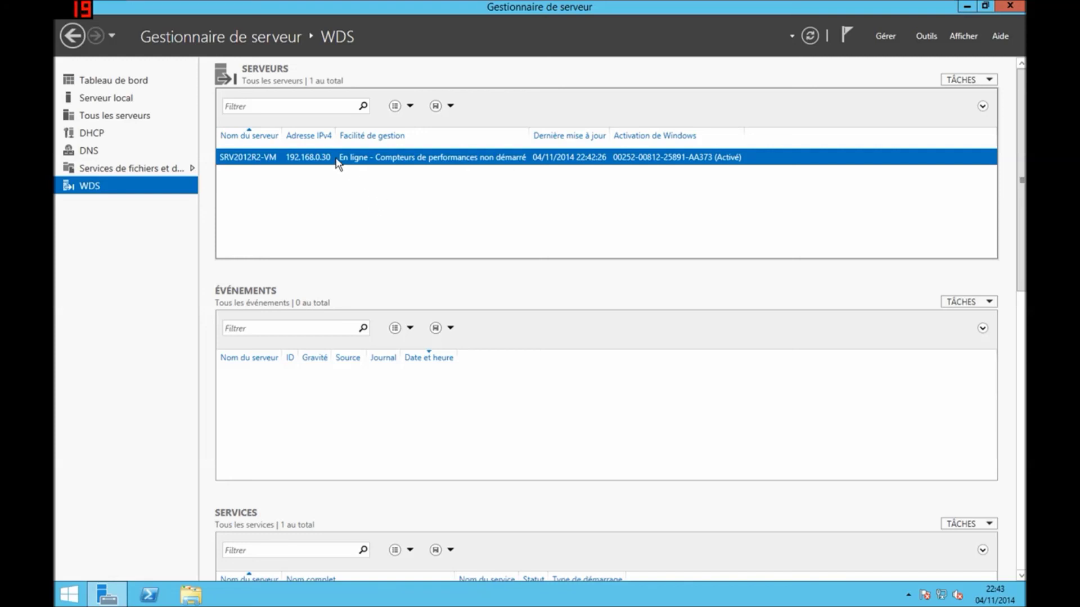
Step: Launch the Windows Deployment Services console for SRV2012R2-VM and maximize it
{"action": "right_click", "coordinate": [339, 164]}
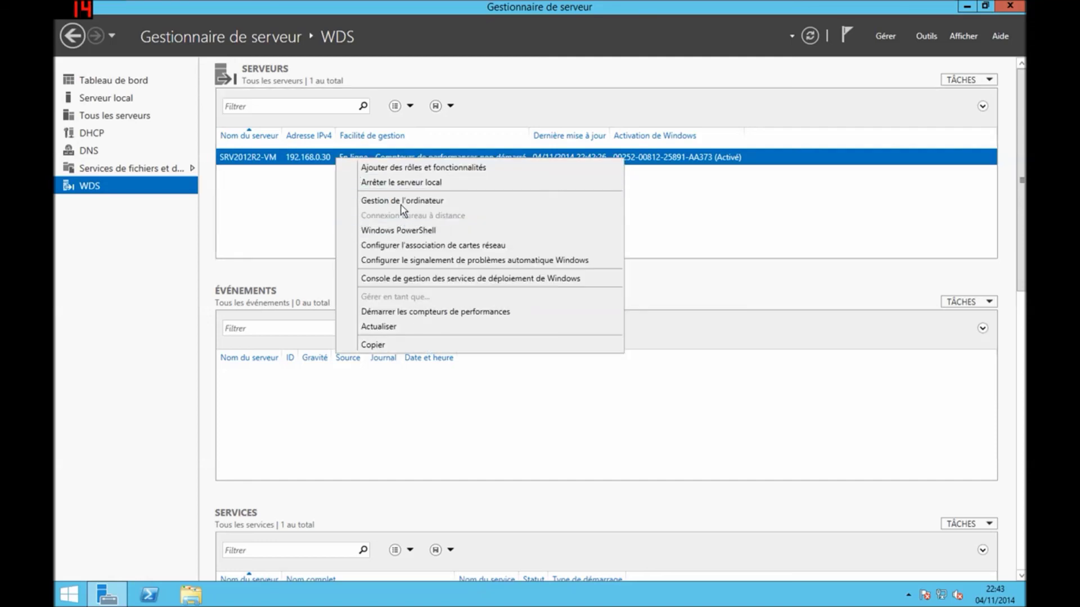
{"action": "left_click", "coordinate": [409, 280]}
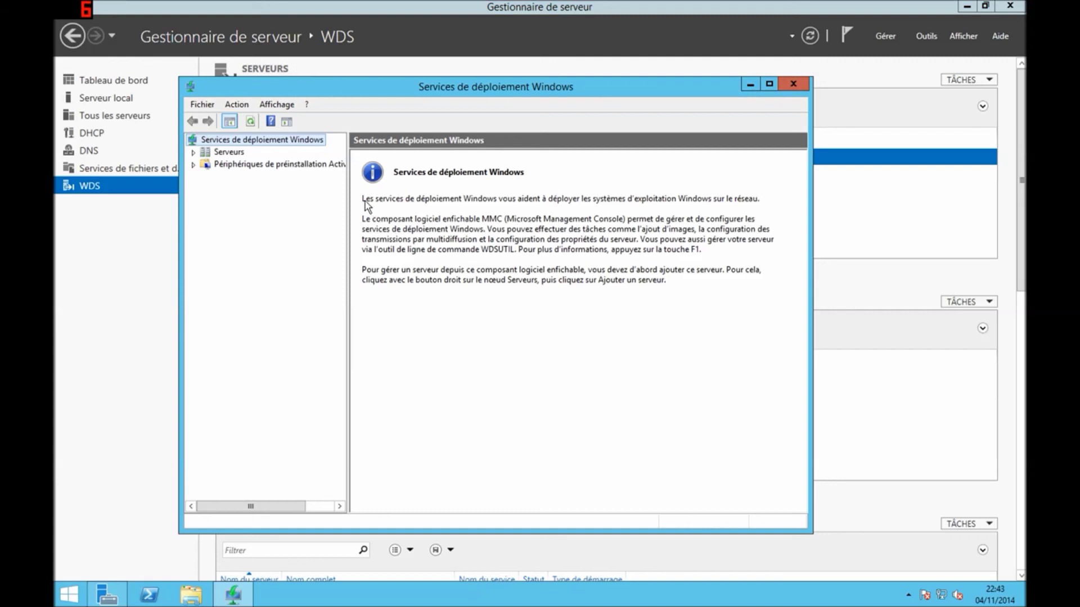
{"action": "left_click", "coordinate": [768, 84]}
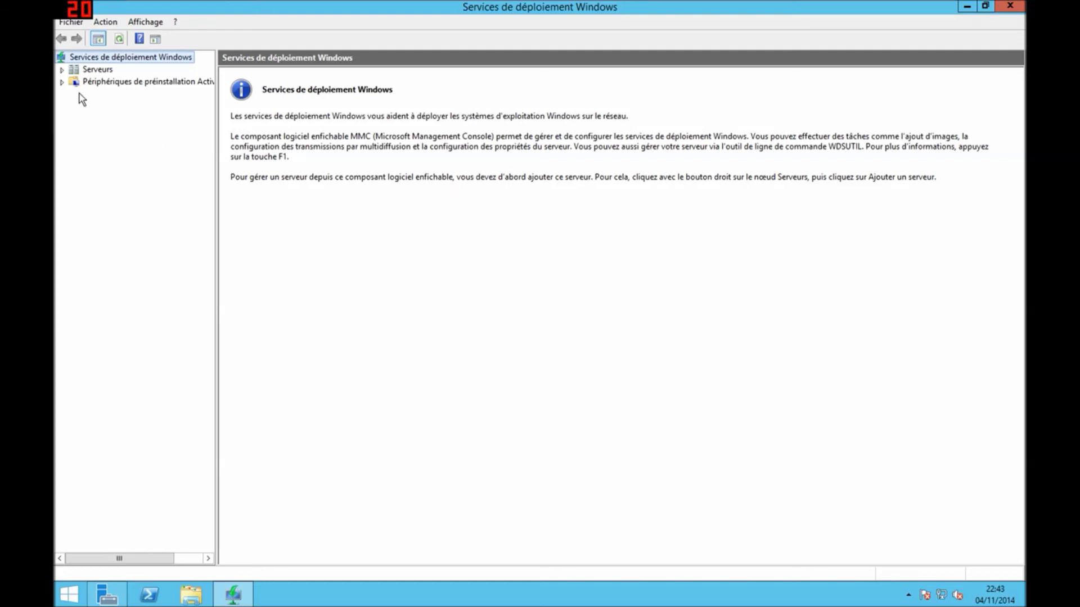
Step: Add the local computer SRV2012R2-VM under Serveurs and bring up its actions menu
{"action": "right_click", "coordinate": [94, 55]}
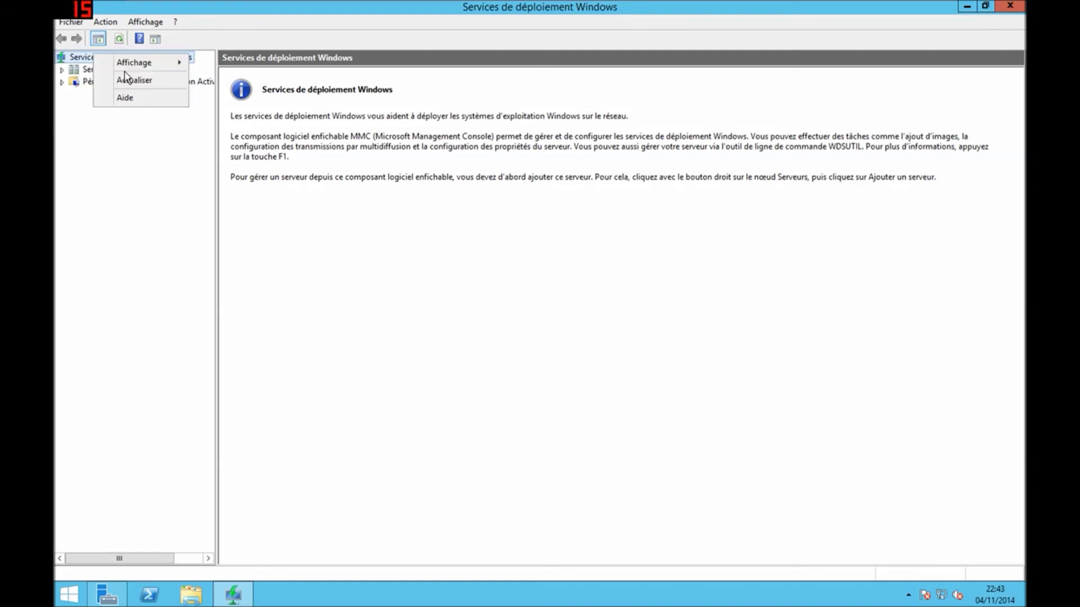
{"action": "left_click", "coordinate": [119, 119]}
{"action": "left_click", "coordinate": [87, 70]}
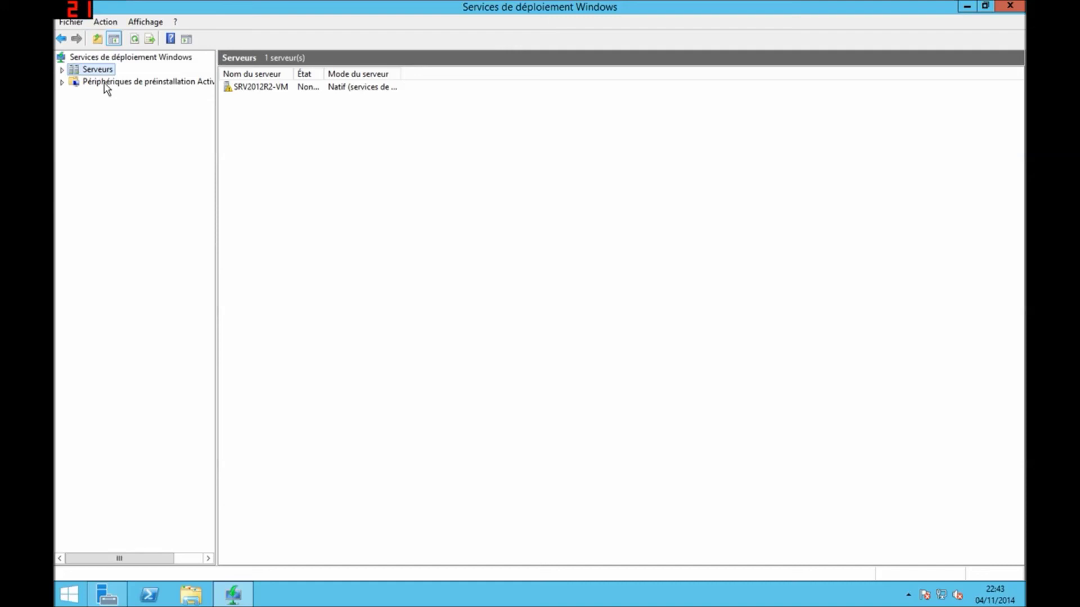
{"action": "right_click", "coordinate": [89, 69]}
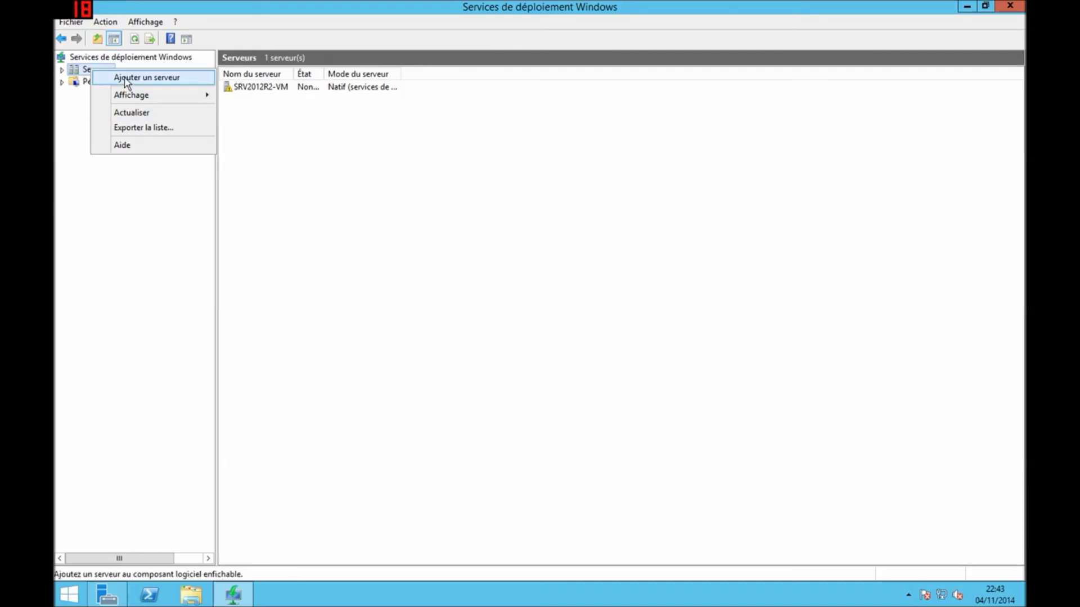
{"action": "left_click", "coordinate": [125, 78]}
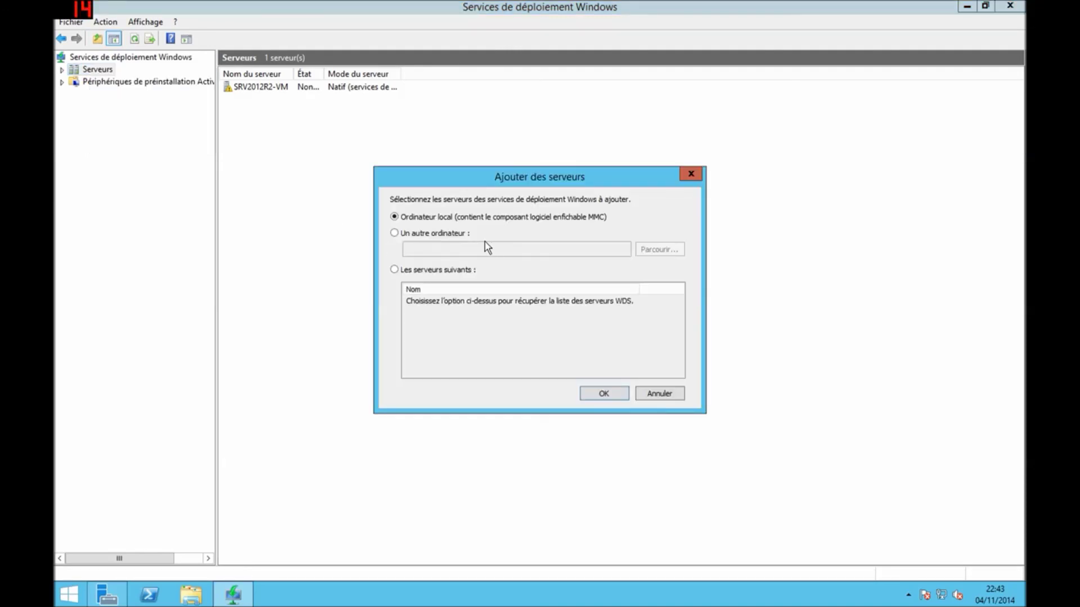
{"action": "left_click", "coordinate": [604, 395]}
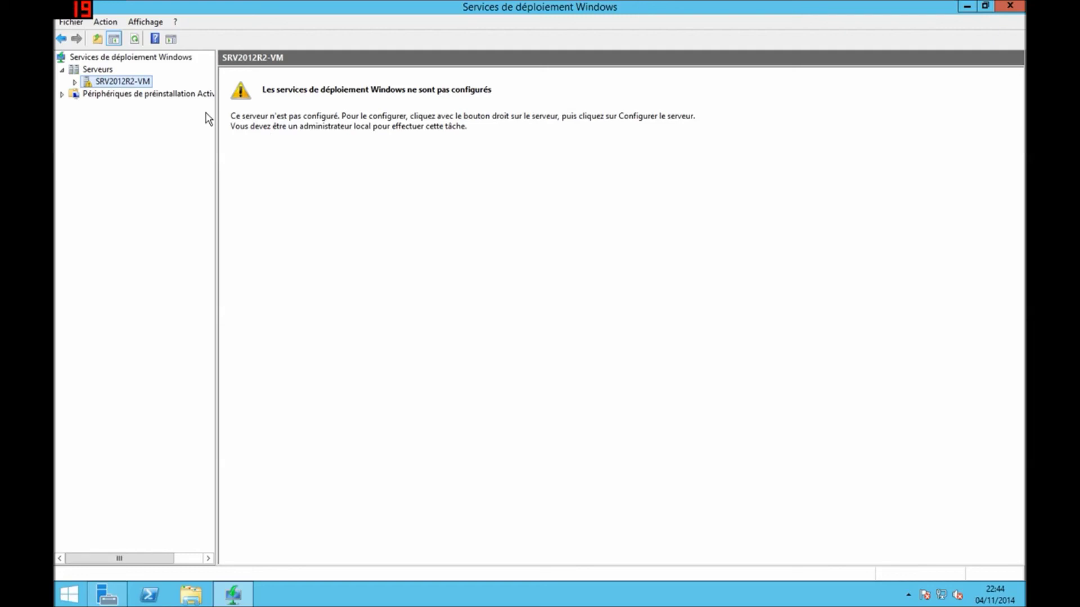
{"action": "right_click", "coordinate": [117, 82]}
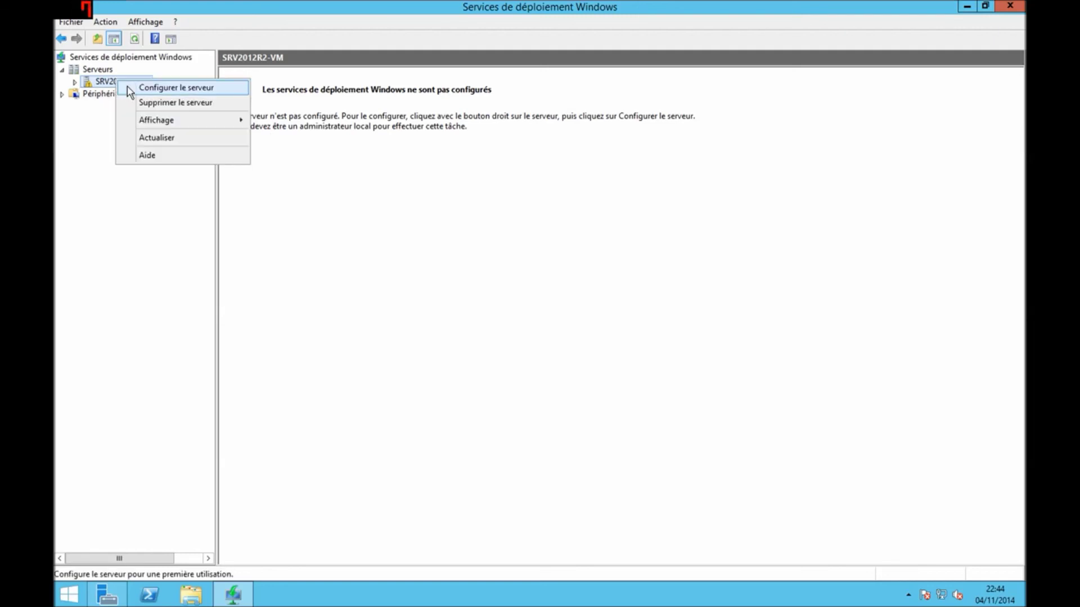
Step: Set up SRV2012R2-VM as a standalone WDS server using C:\RemoteInstall as its remote installation folder
{"action": "left_click", "coordinate": [130, 88]}
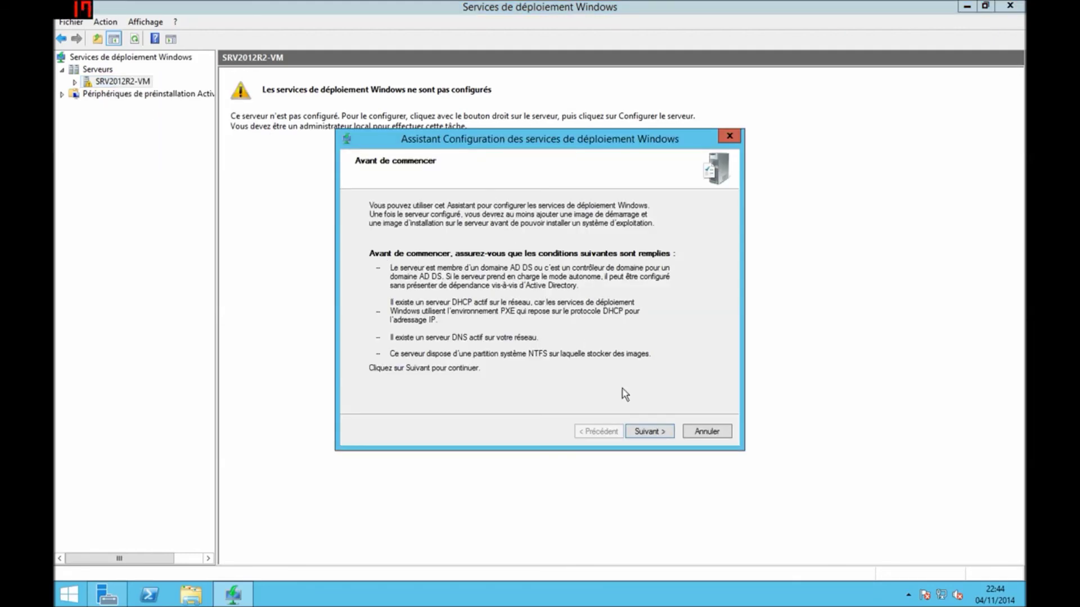
{"action": "left_click", "coordinate": [666, 433]}
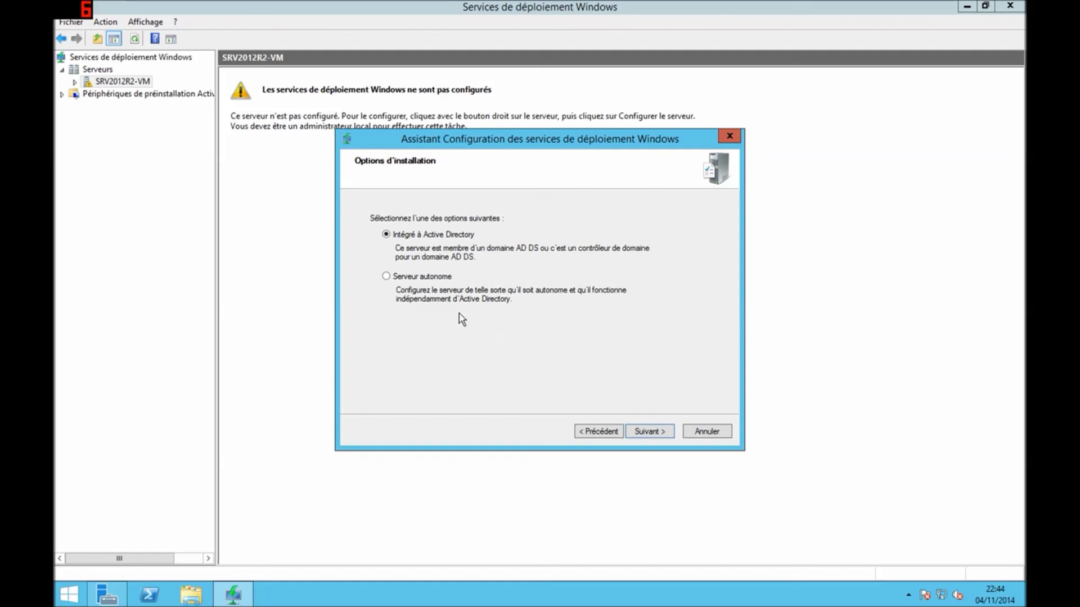
{"action": "left_click", "coordinate": [432, 278]}
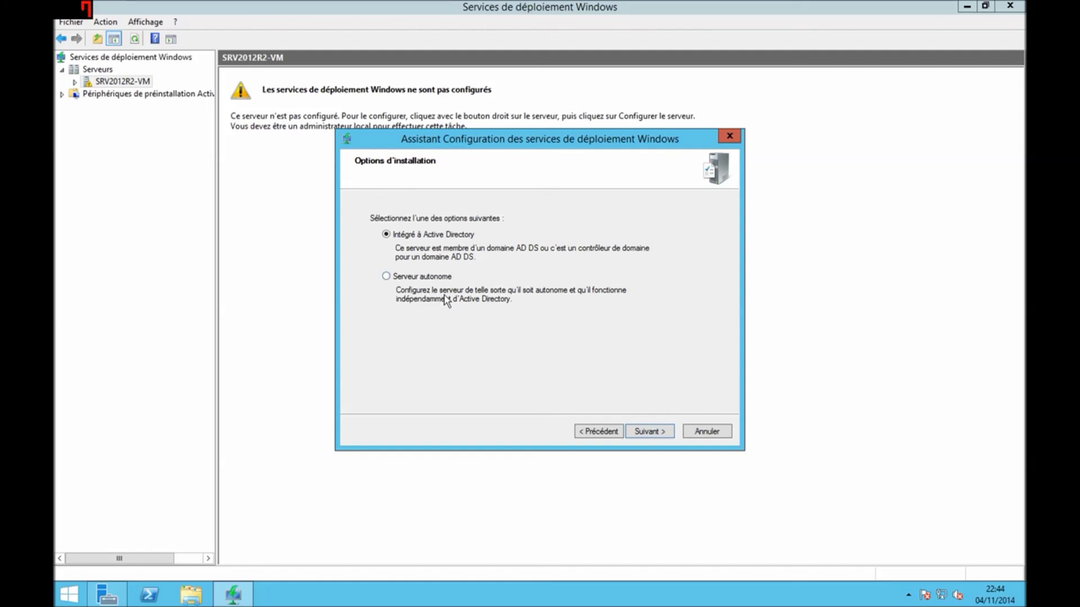
{"action": "left_click", "coordinate": [652, 431]}
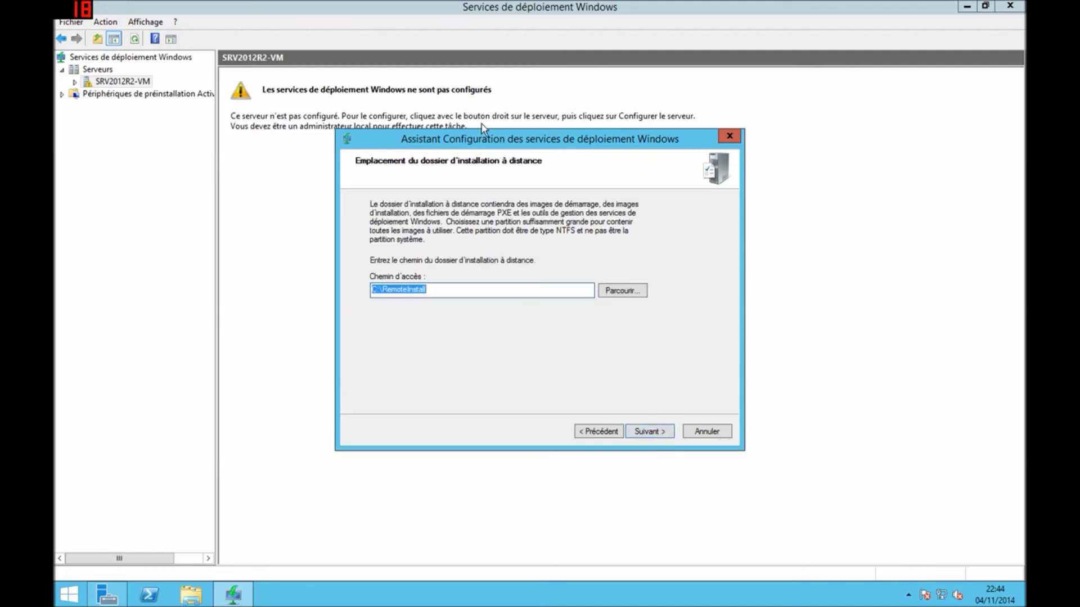
{"action": "left_click_drag", "start_coordinate": [483, 140], "coordinate": [434, 97]}
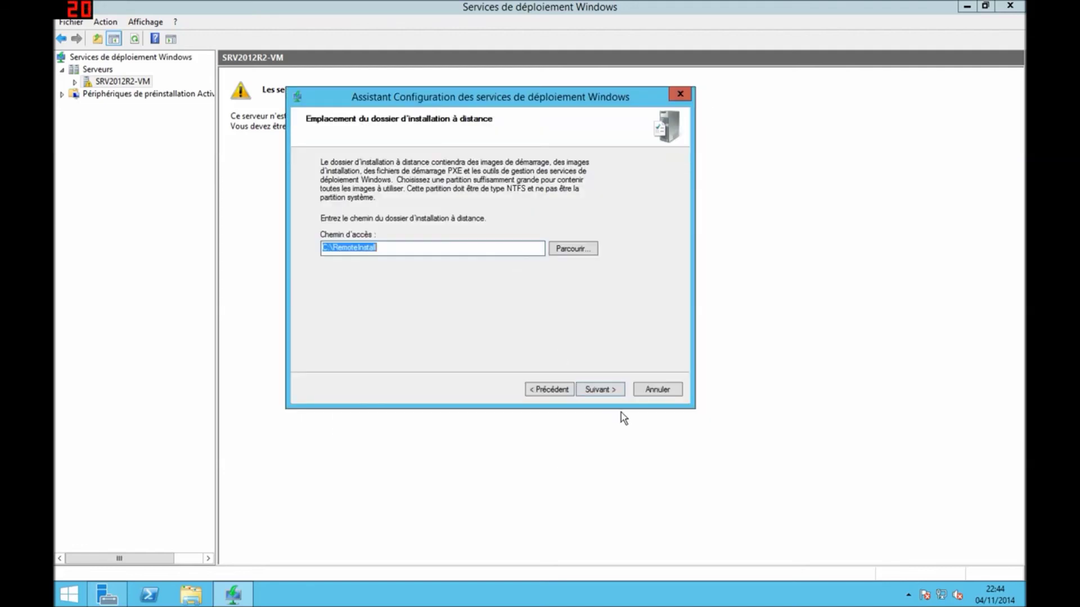
{"action": "left_click", "coordinate": [607, 400]}
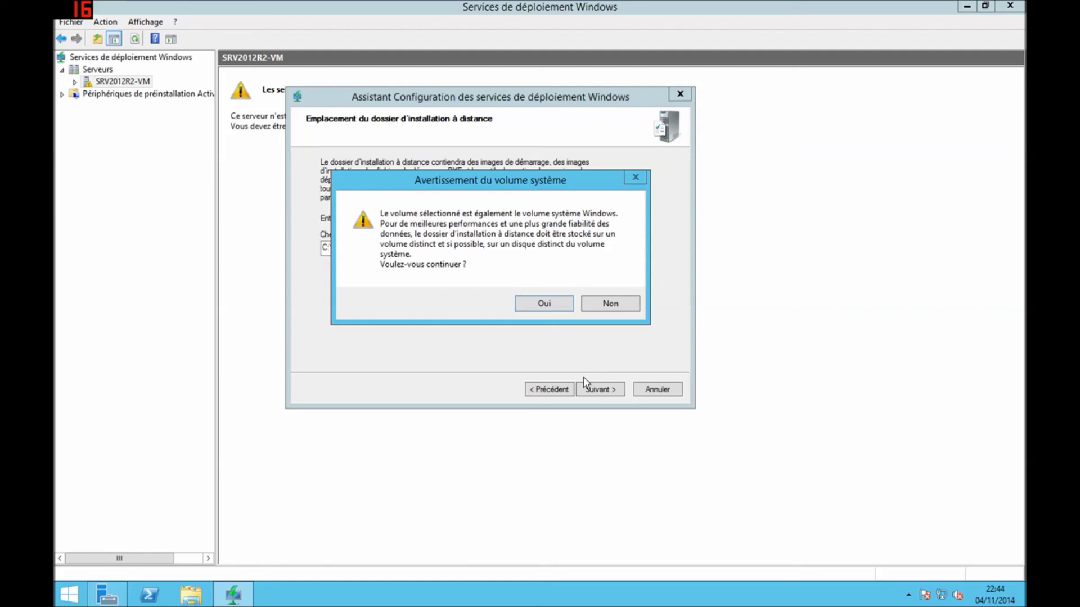
Step: Accept the system-volume location, keep both DHCP proxy options, answer all known and unknown clients, and finish
{"action": "left_click", "coordinate": [525, 307]}
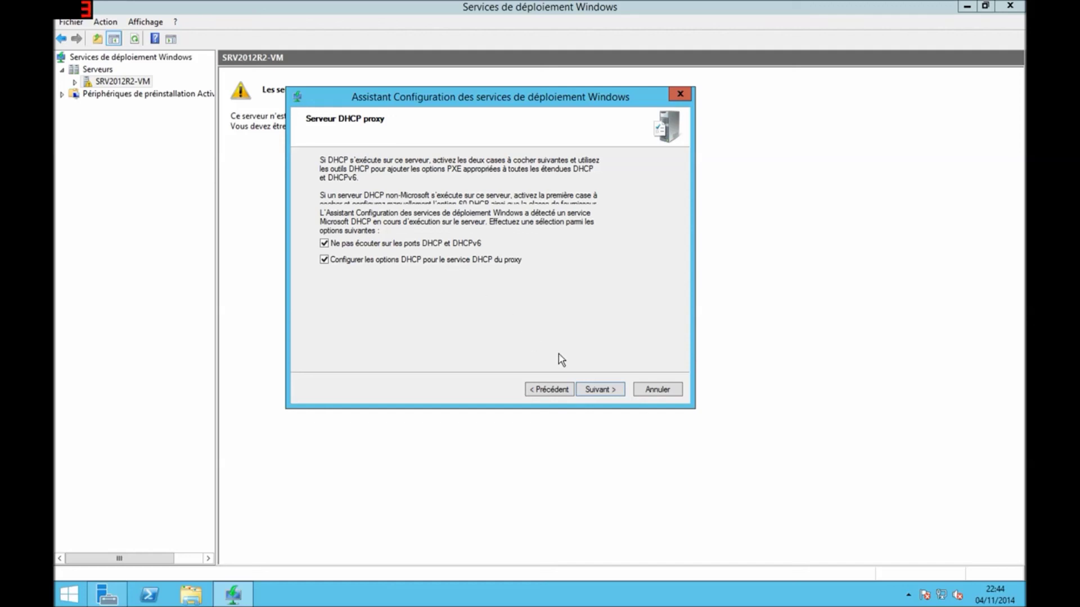
{"action": "left_click", "coordinate": [595, 391]}
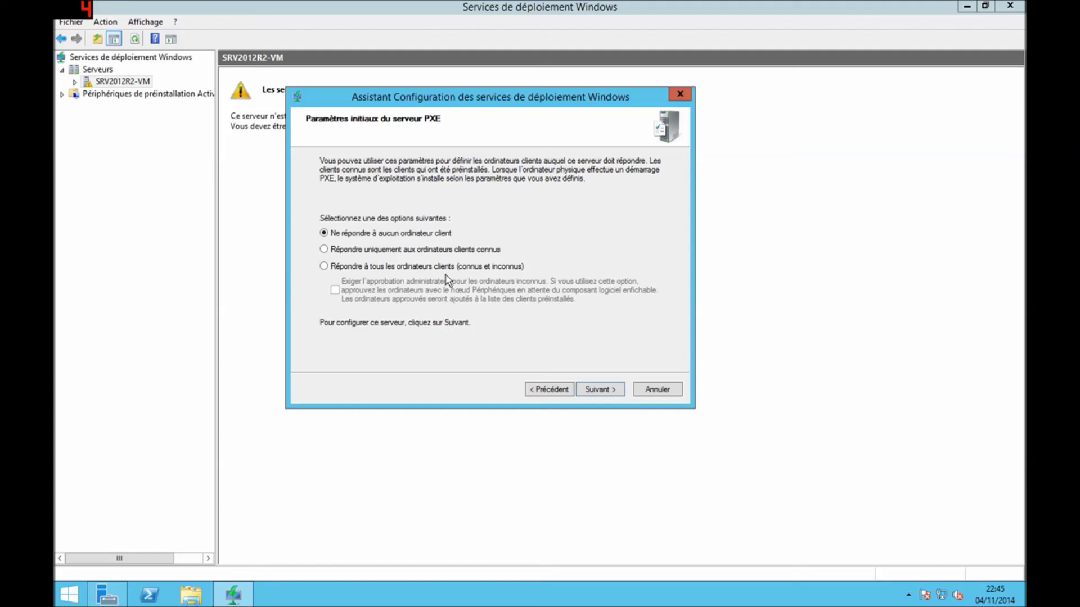
{"action": "left_click", "coordinate": [447, 270]}
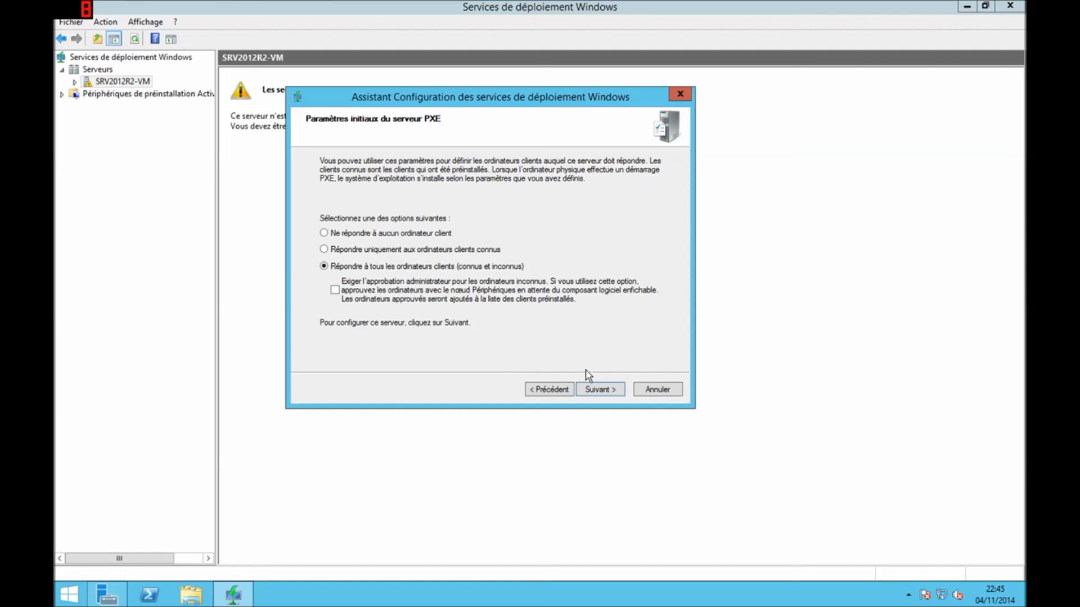
{"action": "left_click", "coordinate": [598, 388]}
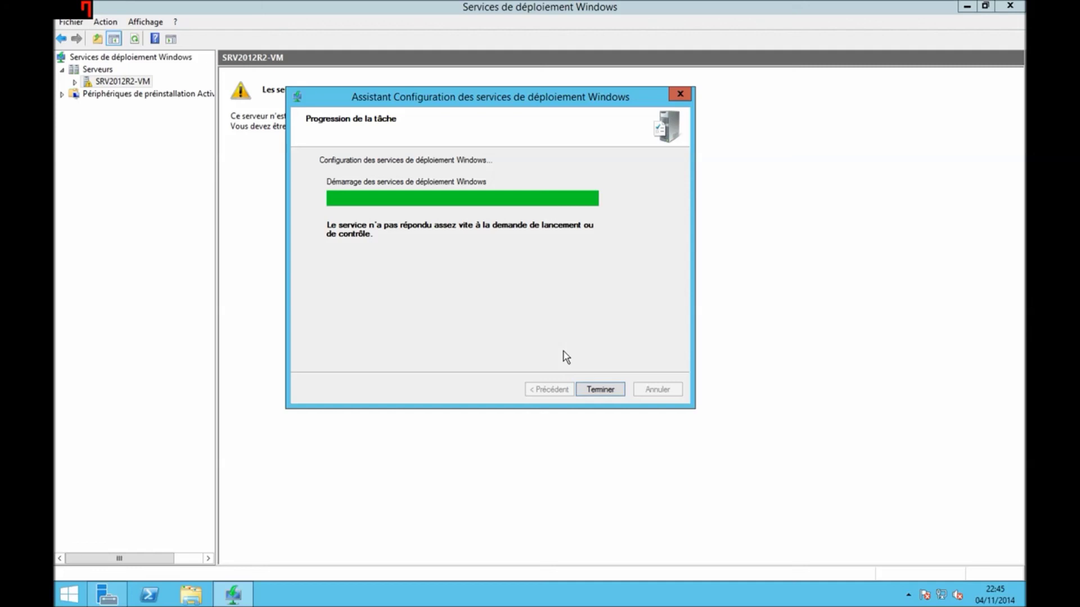
{"action": "left_click", "coordinate": [602, 390]}
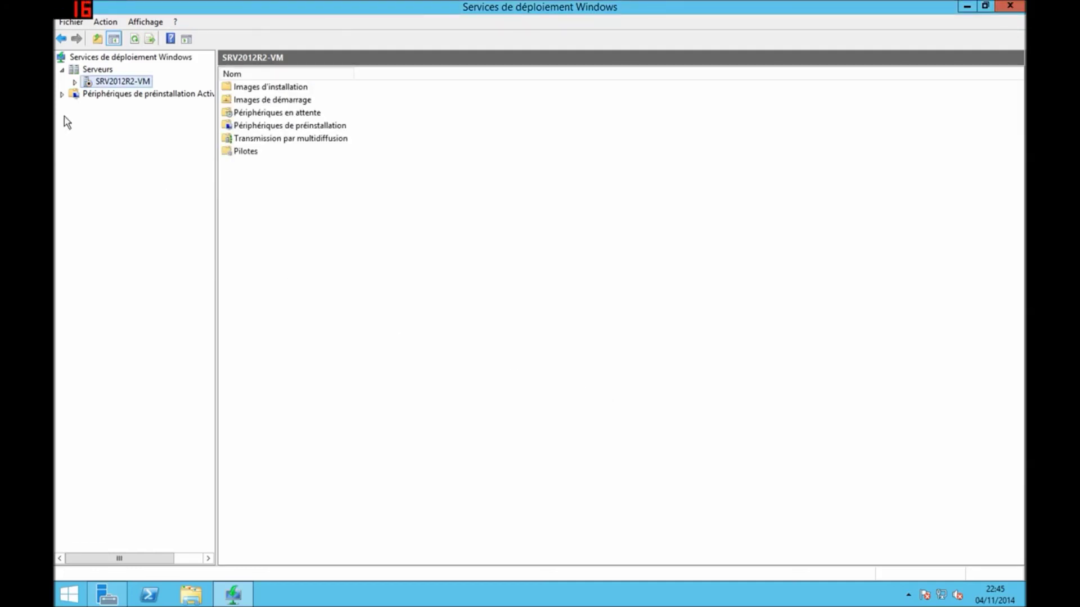
Step: Expand and refresh the SRV2012R2-VM node in the WDS console tree
{"action": "left_click", "coordinate": [75, 82]}
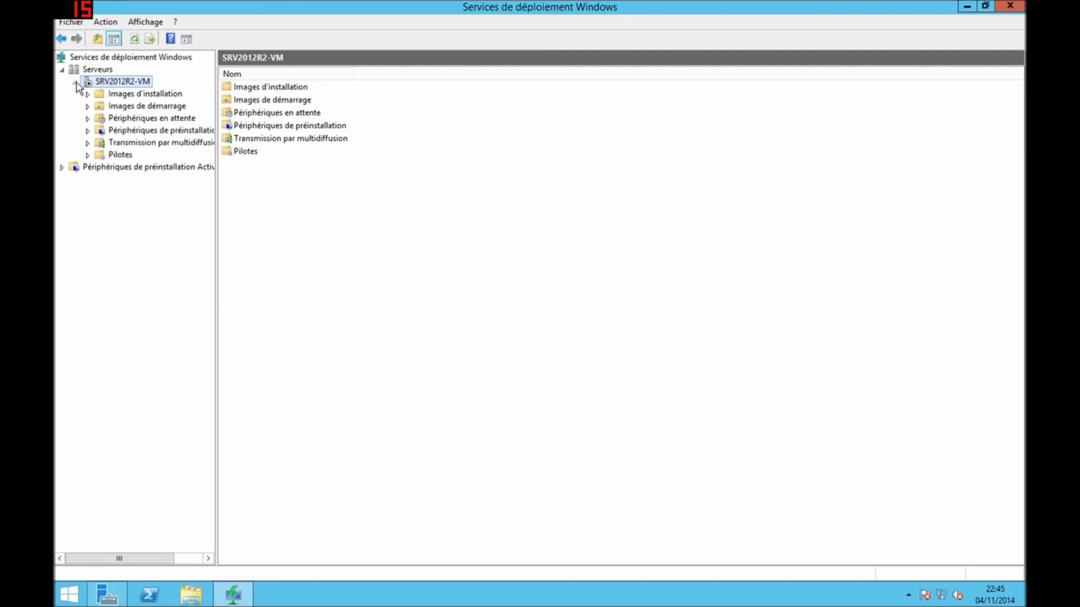
{"action": "right_click", "coordinate": [115, 85]}
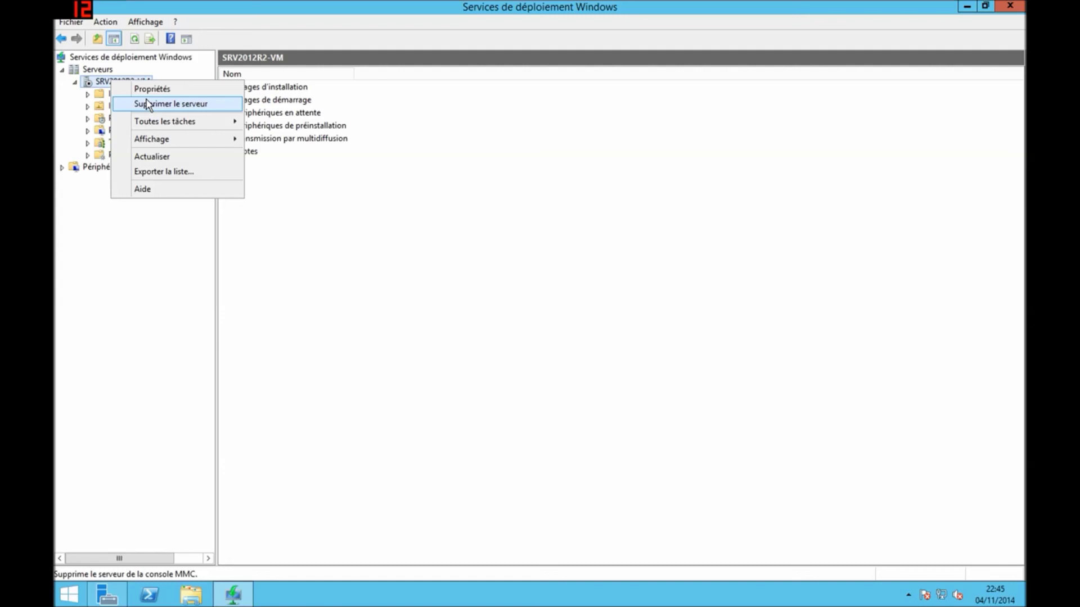
{"action": "key", "text": "Up"}
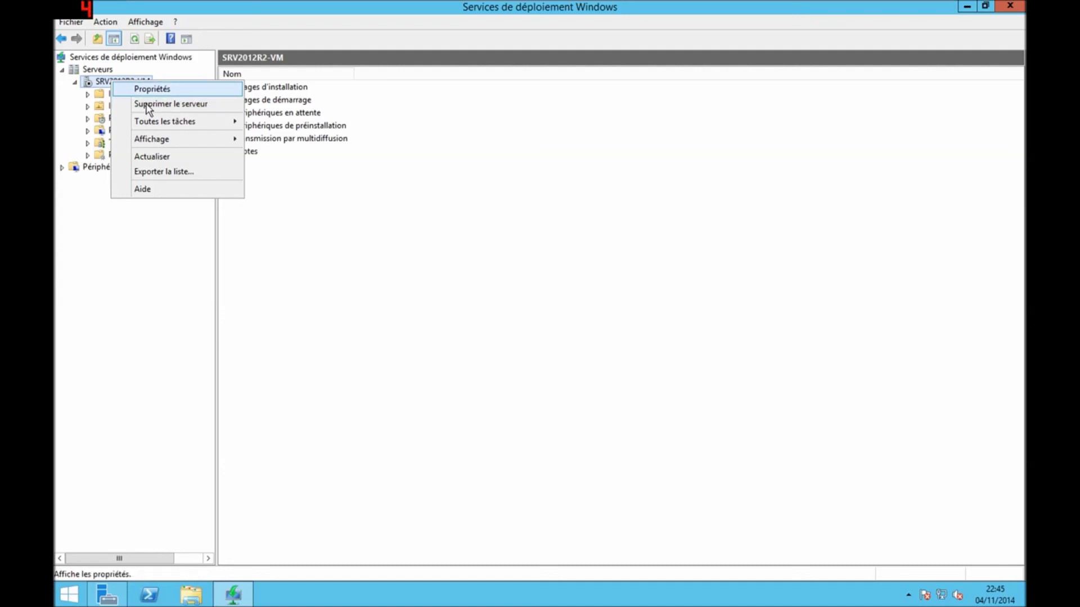
{"action": "left_click", "coordinate": [159, 156]}
{"action": "left_click", "coordinate": [75, 83]}
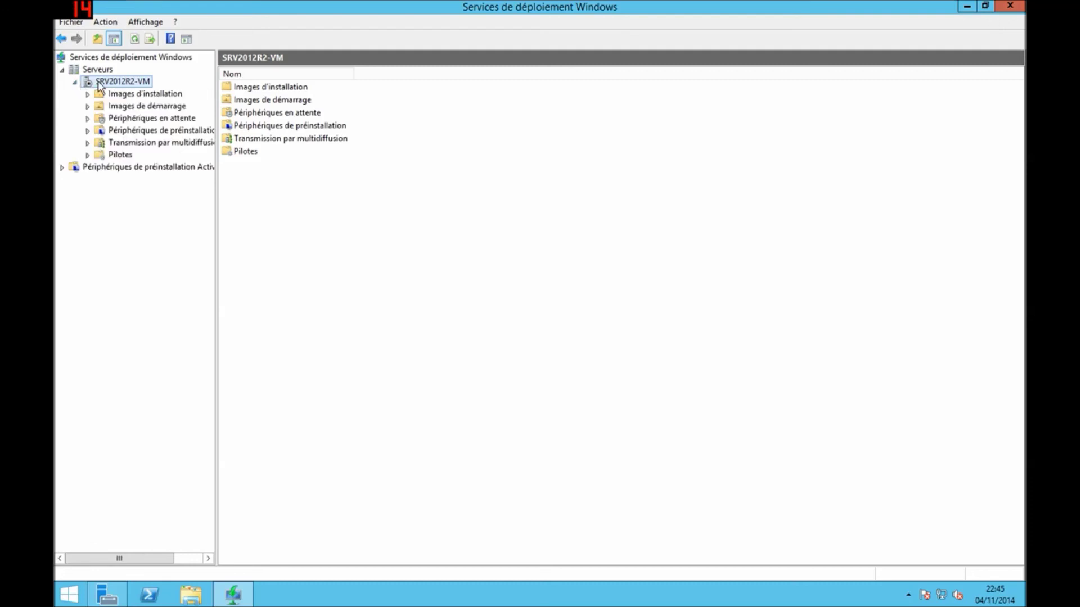
{"action": "right_click", "coordinate": [88, 73]}
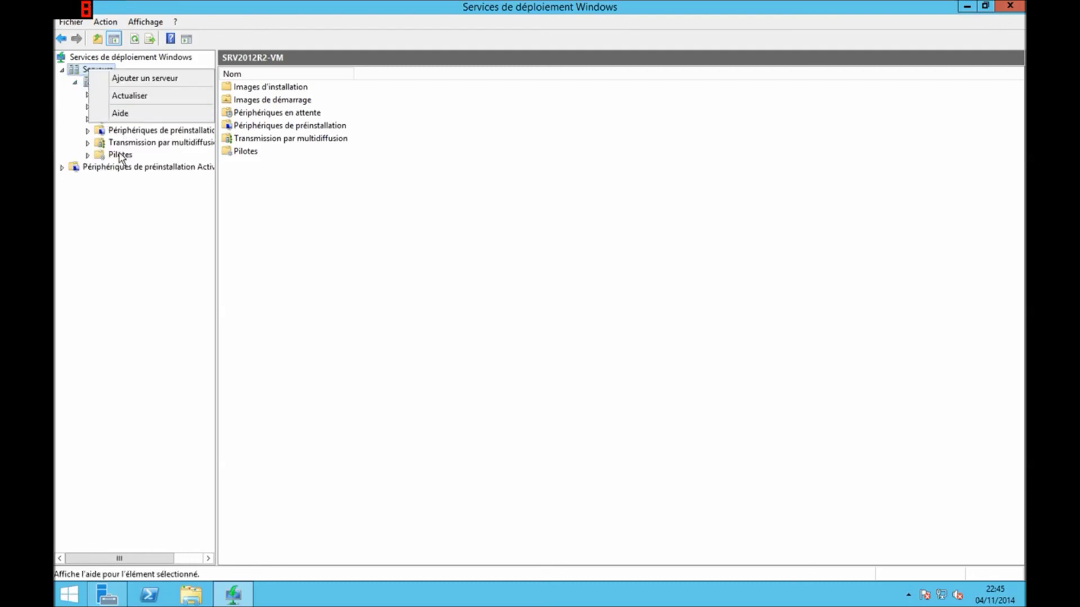
{"action": "left_click", "coordinate": [164, 225]}
Step: Start the Windows Deployment Services on SRV2012R2-VM via All Tasks > Start and acknowledge the confirmation
{"action": "right_click", "coordinate": [118, 85]}
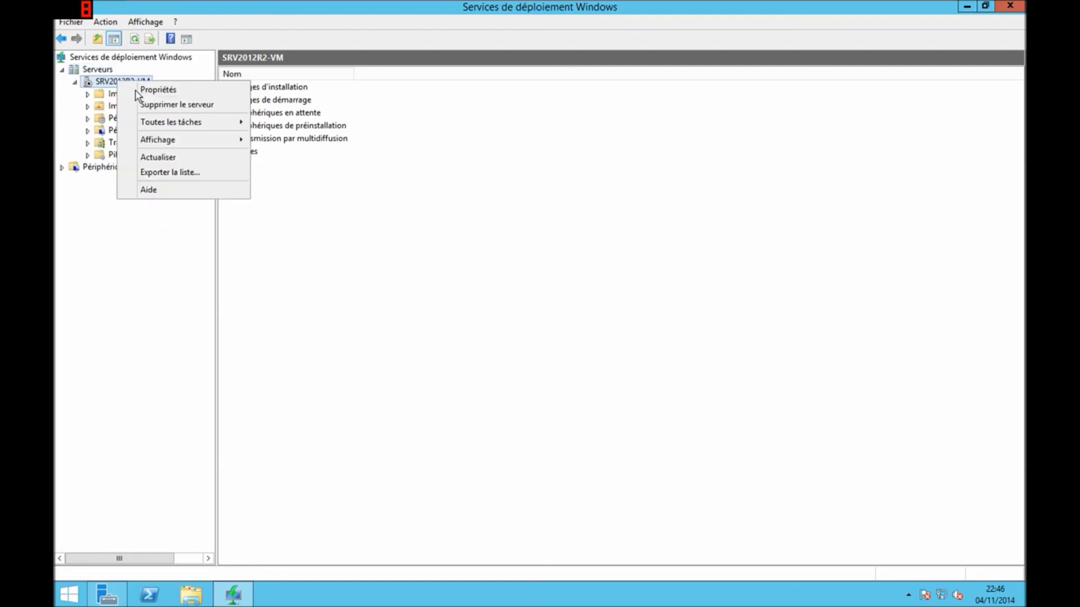
{"action": "mouse_move", "coordinate": [164, 123]}
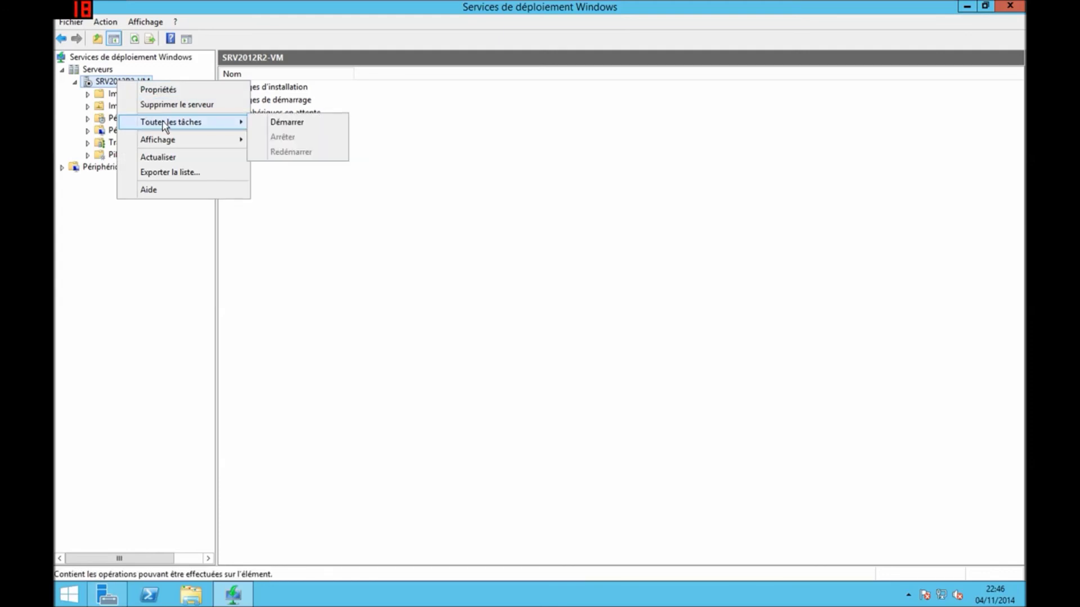
{"action": "left_click", "coordinate": [287, 122]}
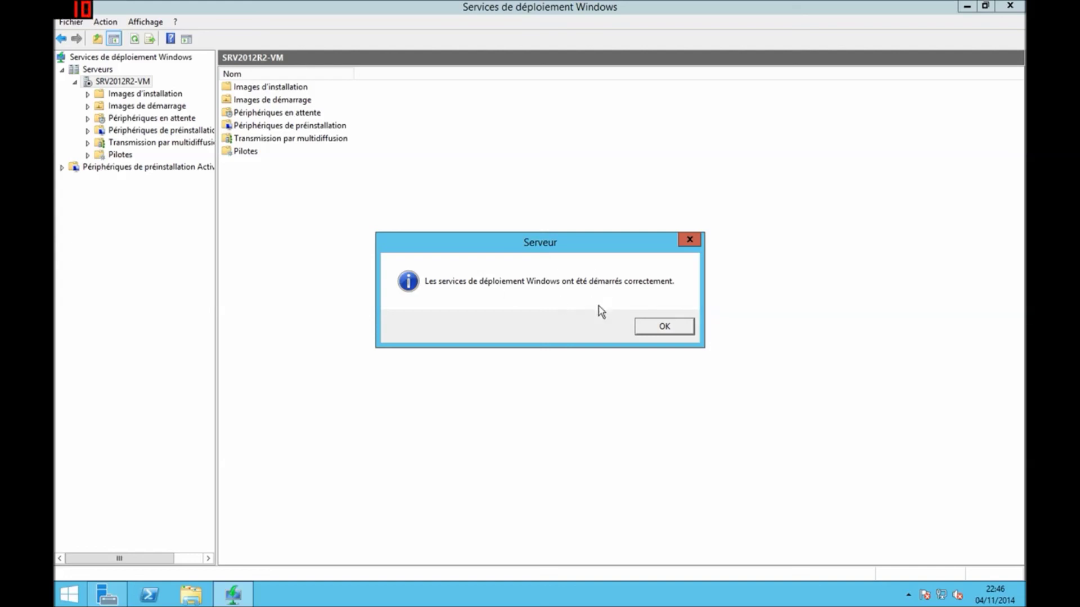
{"action": "left_click", "coordinate": [650, 329]}
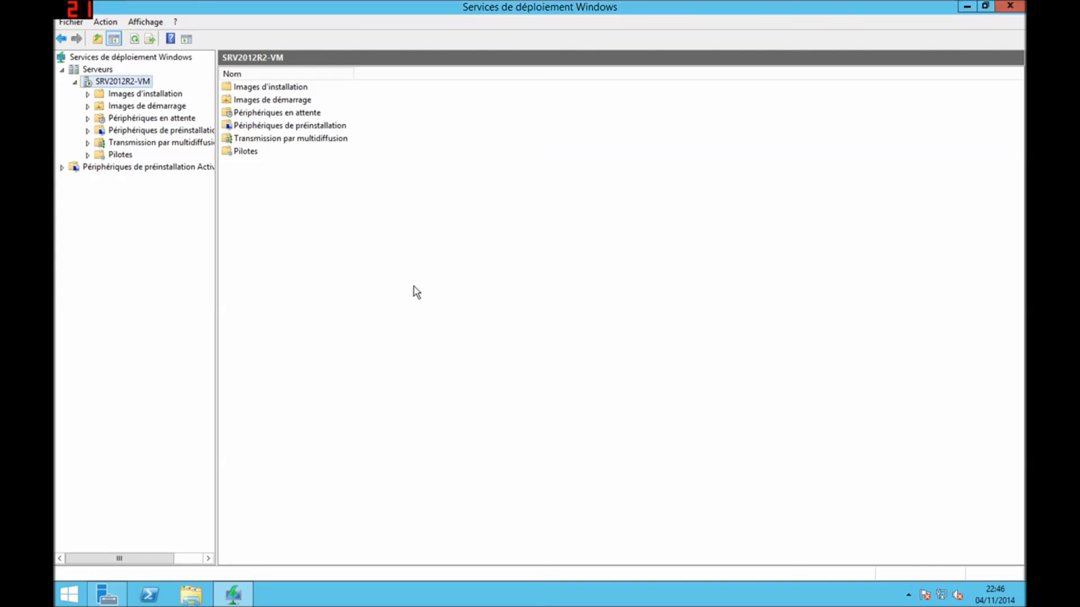
Step: Refresh and expand SRV2012R2-VM, then close the WDS console
{"action": "right_click", "coordinate": [119, 82]}
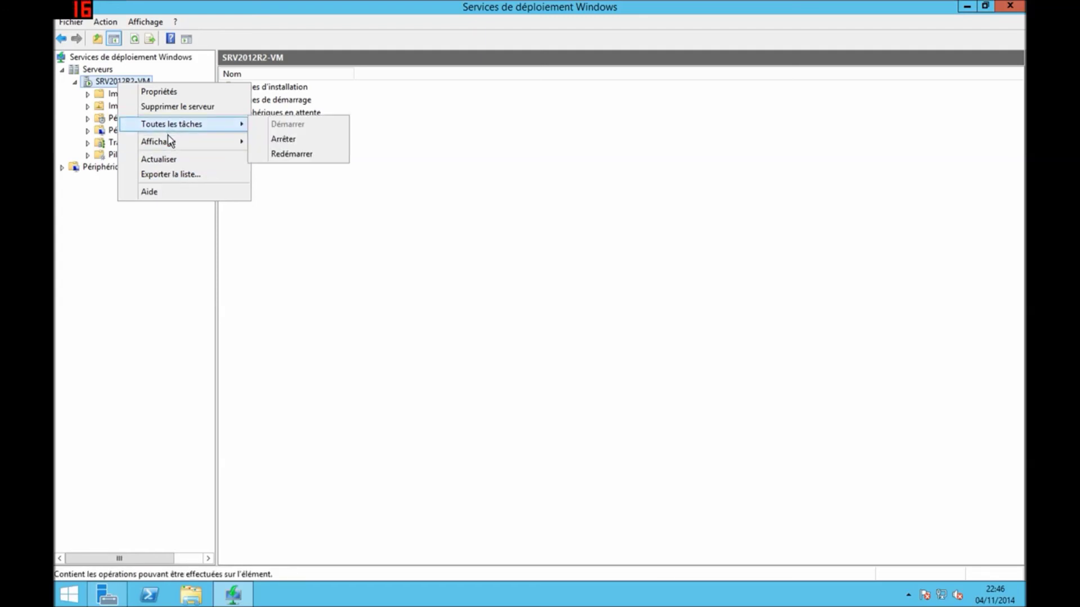
{"action": "left_click", "coordinate": [168, 160]}
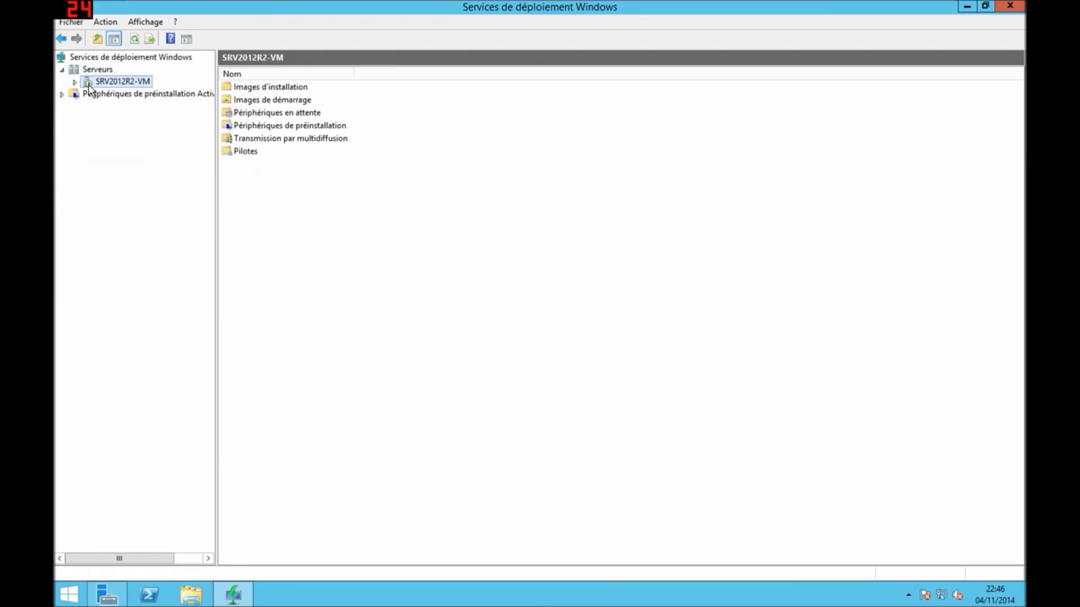
{"action": "left_click", "coordinate": [74, 84]}
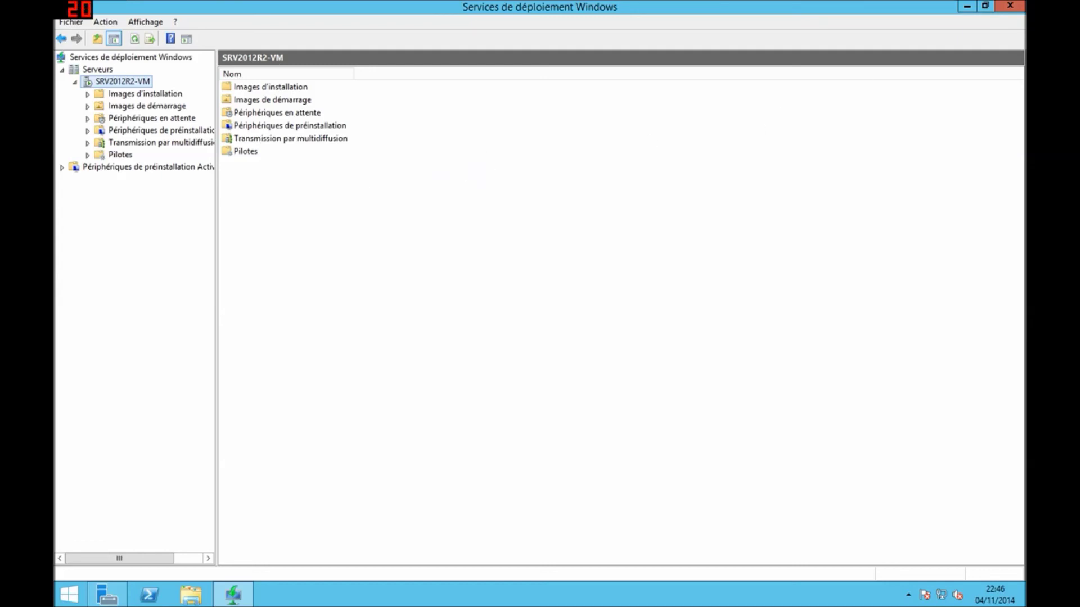
{"action": "left_click", "coordinate": [1010, 6]}
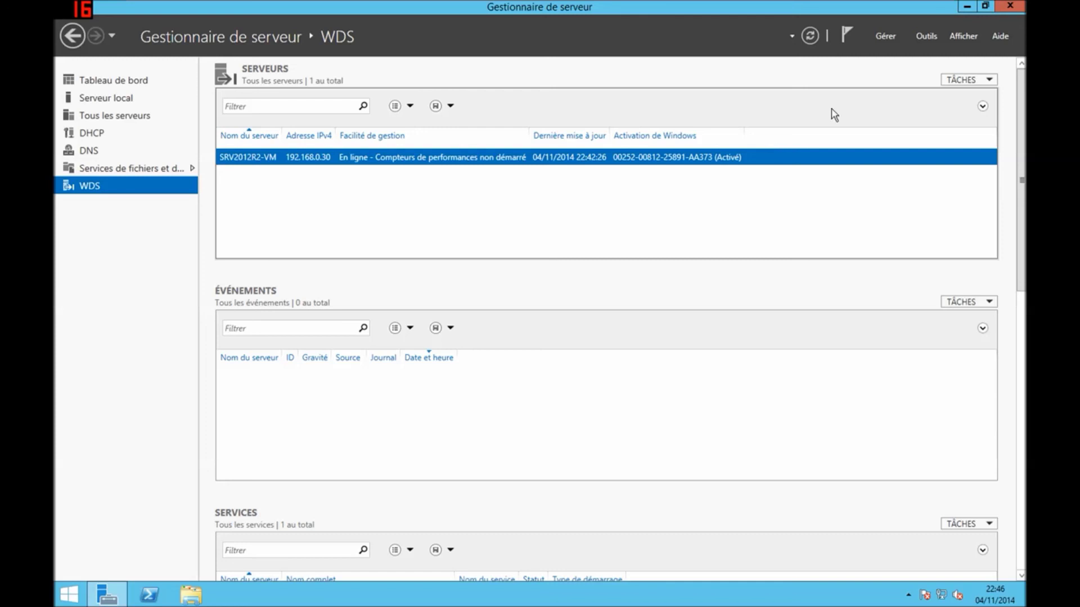
Step: Restart Server Manager from the taskbar and open the WDS role page from the dashboard
{"action": "left_click", "coordinate": [1010, 7]}
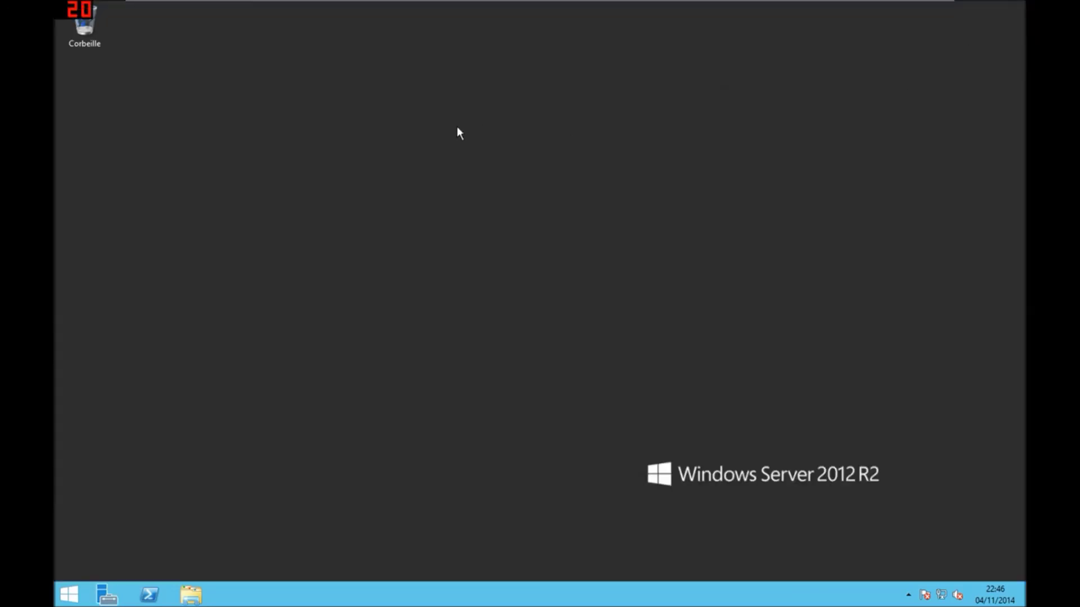
{"action": "left_click", "coordinate": [108, 594]}
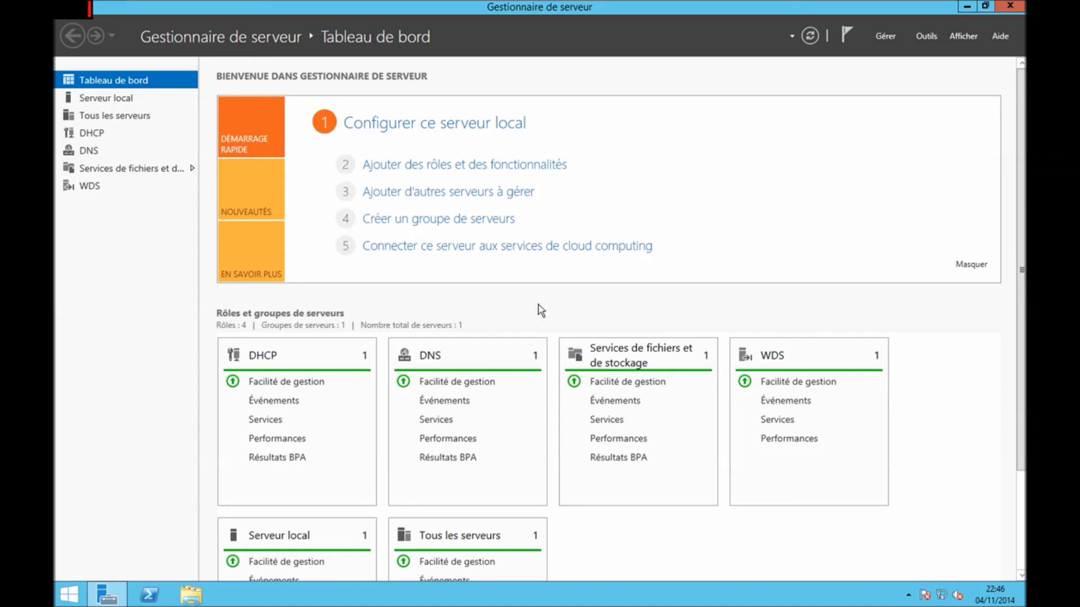
{"action": "scroll", "coordinate": [539, 307], "scroll_direction": "down", "scroll_amount": 3}
{"action": "scroll", "coordinate": [536, 299], "scroll_direction": "down", "scroll_amount": 1}
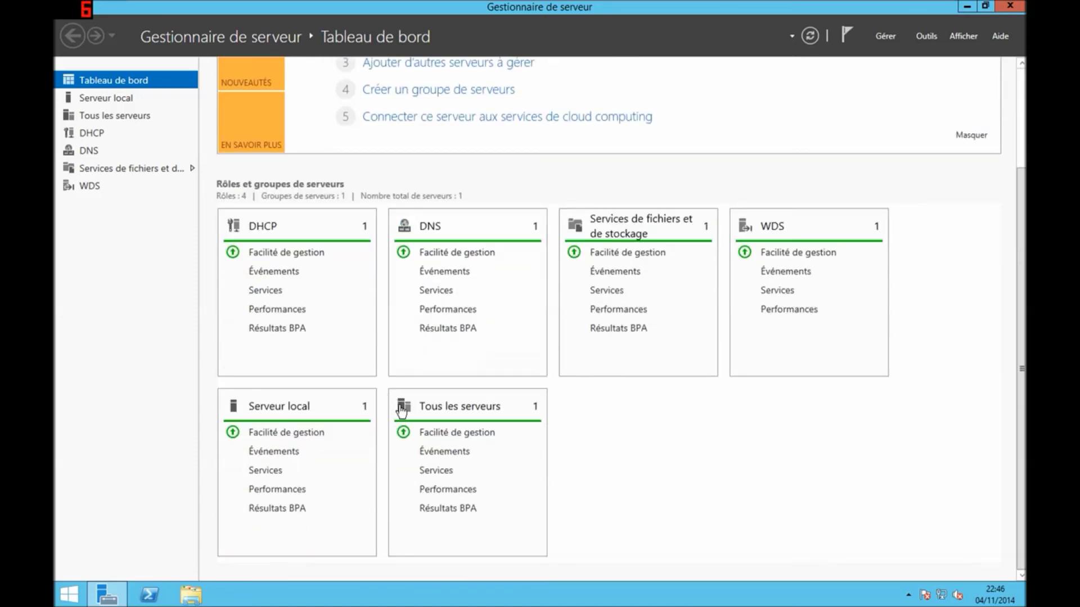
{"action": "left_click", "coordinate": [752, 229]}
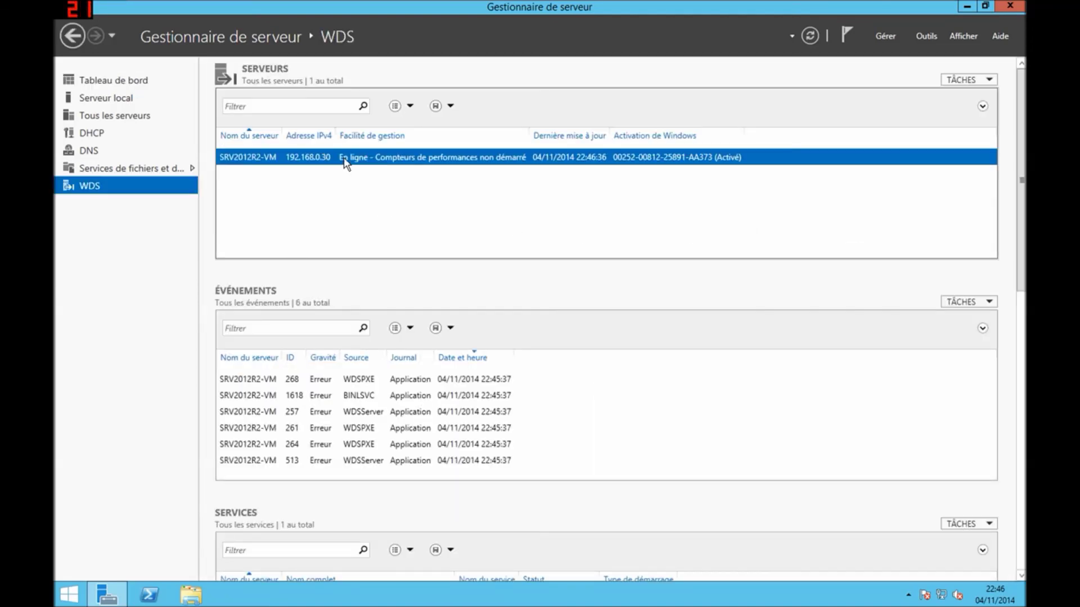
Step: Launch the WDS management console for SRV2012R2-VM and check that Install Images and Boot Images are empty
{"action": "right_click", "coordinate": [343, 159]}
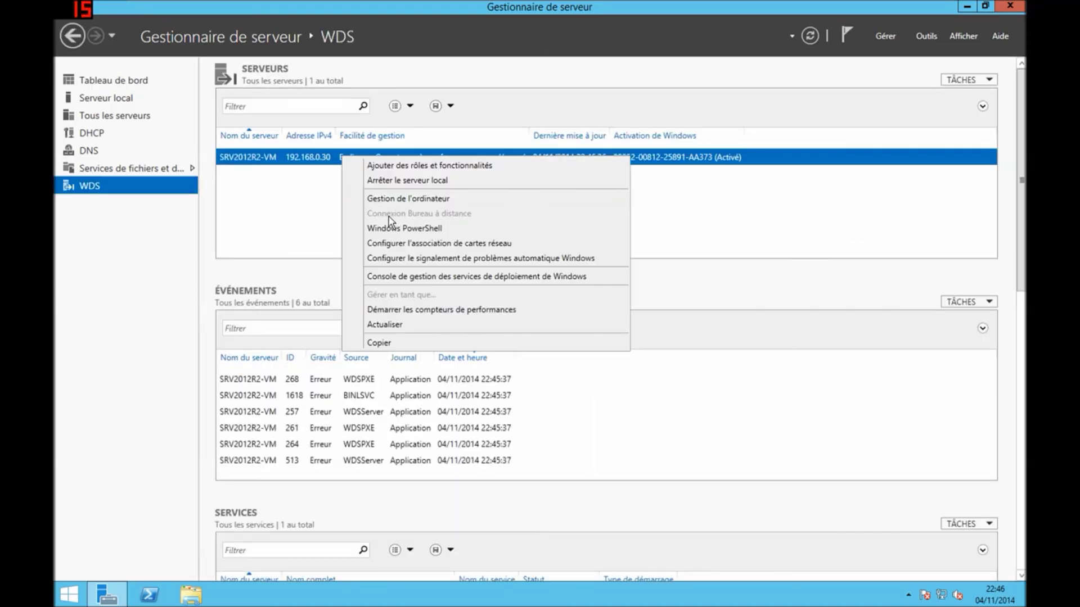
{"action": "left_click", "coordinate": [422, 276]}
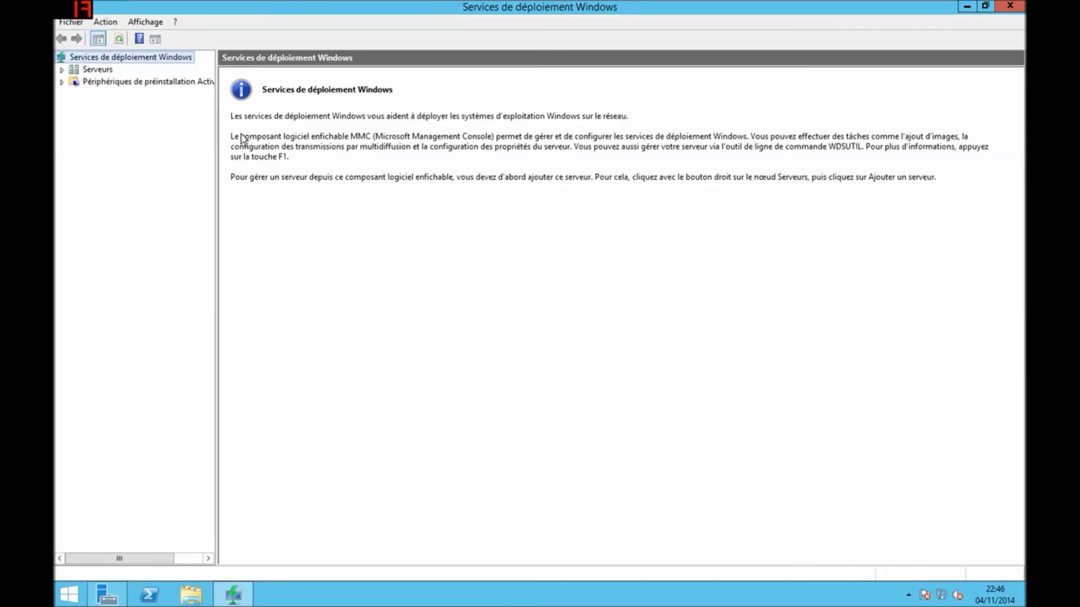
{"action": "left_click", "coordinate": [64, 71]}
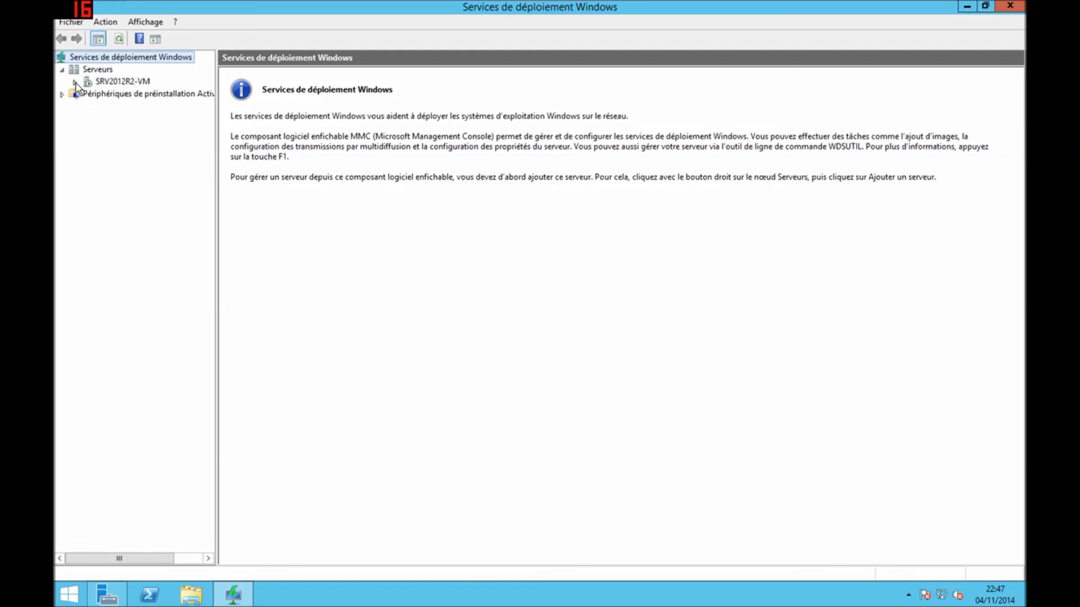
{"action": "left_click", "coordinate": [75, 82]}
{"action": "left_click", "coordinate": [144, 95]}
{"action": "left_click", "coordinate": [145, 108]}
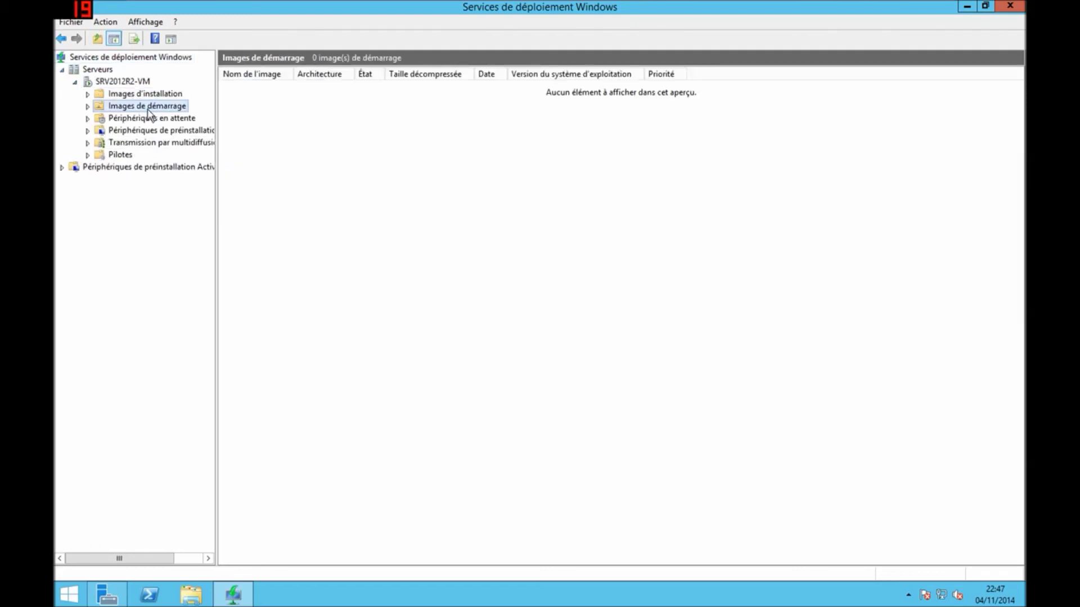
{"action": "left_click", "coordinate": [159, 95]}
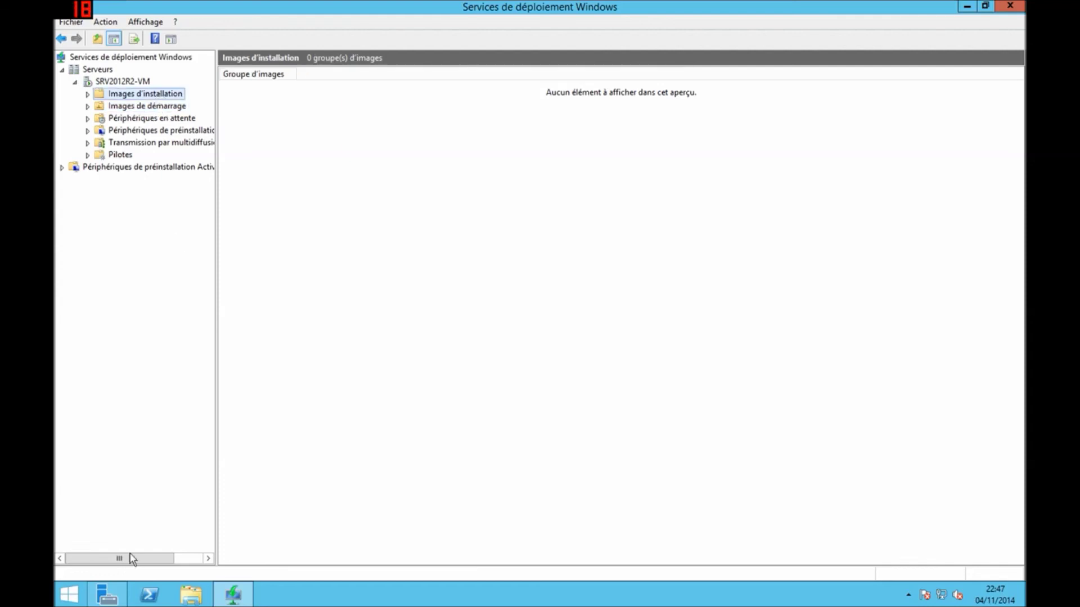
Step: Minimize the server VM to the host desktop and select the Windows 7 Starter OEM.wim file
{"action": "mouse_move", "coordinate": [696, 3]}
{"action": "left_click", "coordinate": [902, 9]}
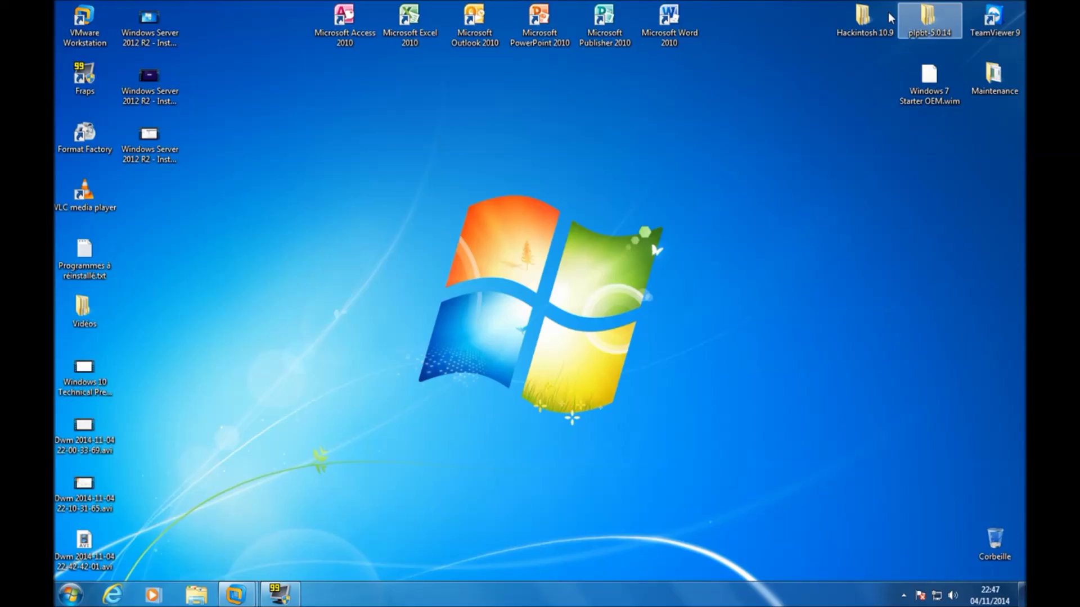
{"action": "left_click", "coordinate": [930, 79]}
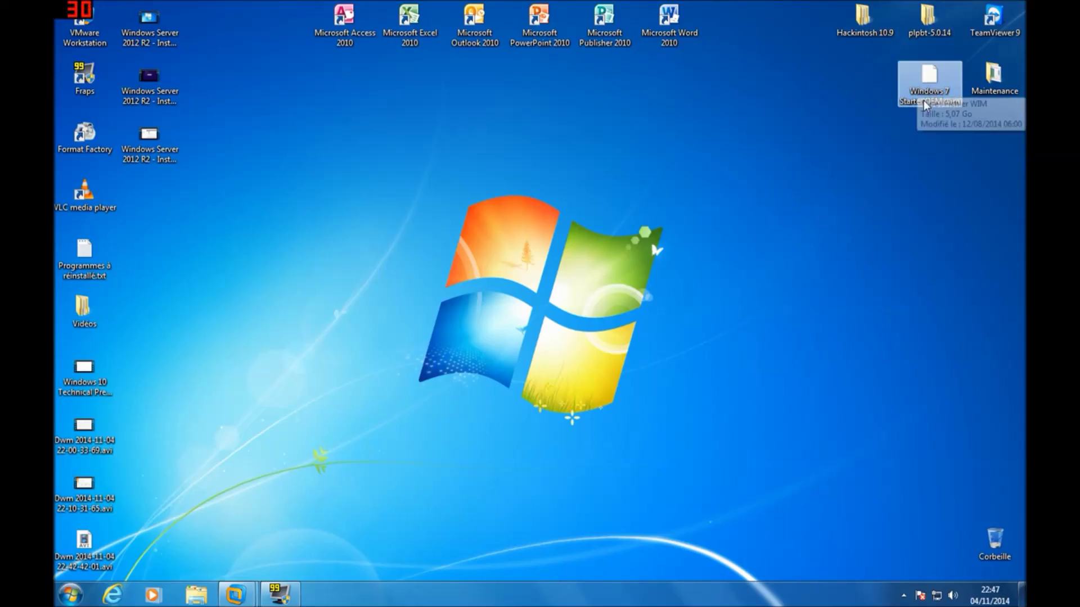
{"action": "left_click_drag", "start_coordinate": [649, 191], "coordinate": [735, 259]}
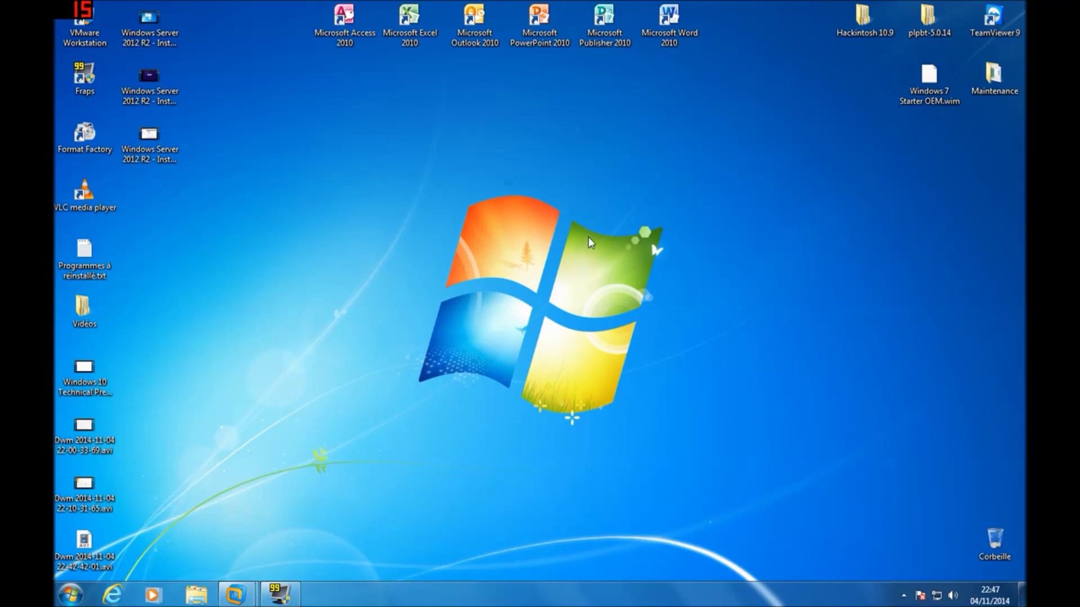
{"action": "left_click_drag", "start_coordinate": [385, 318], "coordinate": [498, 385]}
Step: Restore the Windows Server 2012 R2 VM and exit full-screen into the windowed library view
{"action": "mouse_move", "coordinate": [236, 597]}
{"action": "left_click", "coordinate": [296, 524]}
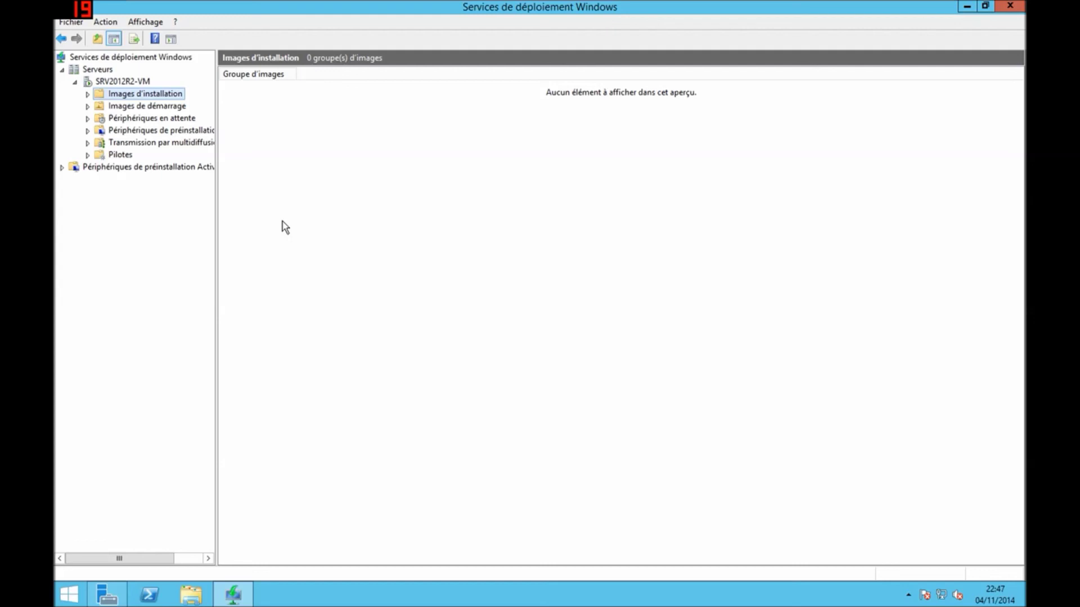
{"action": "left_click", "coordinate": [282, 221]}
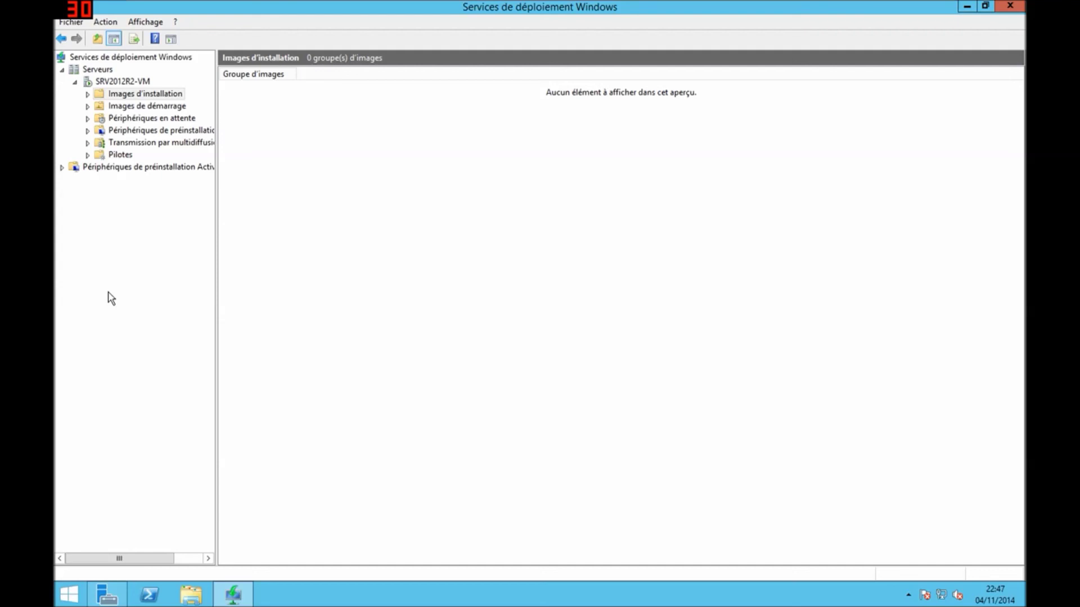
{"action": "mouse_move", "coordinate": [574, 1]}
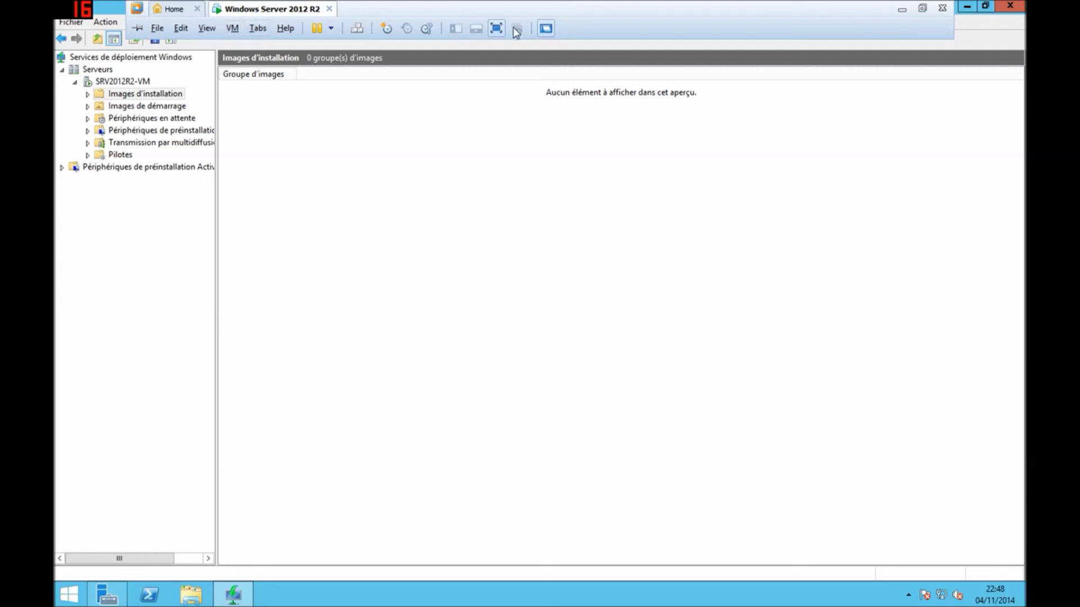
{"action": "left_click", "coordinate": [497, 29]}
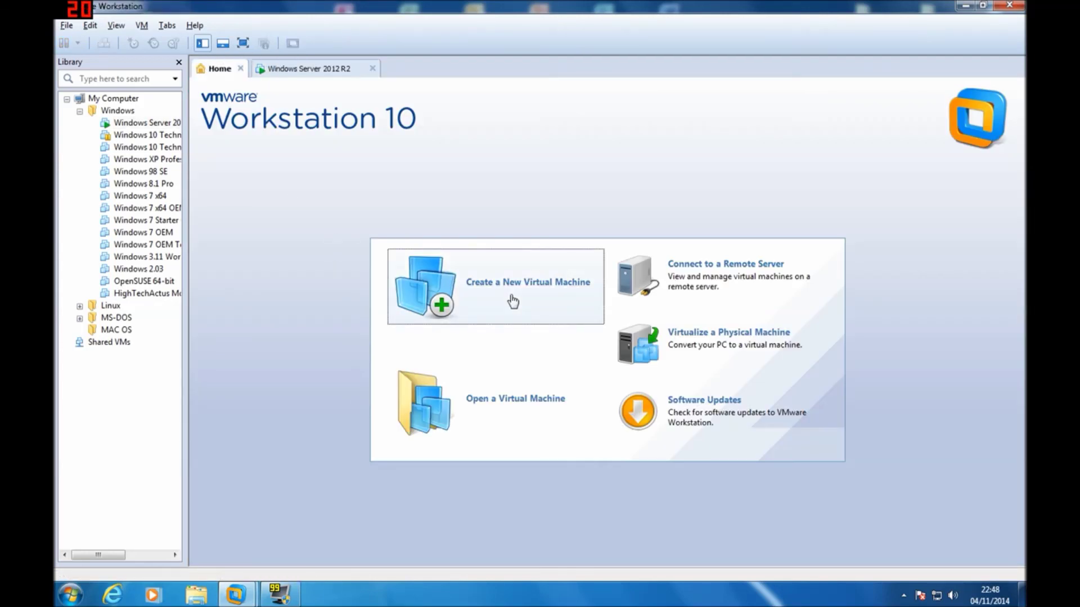
Step: Start a new virtual machine with the OS installed later and Windows 8 x64 as the guest
{"action": "left_click", "coordinate": [513, 302]}
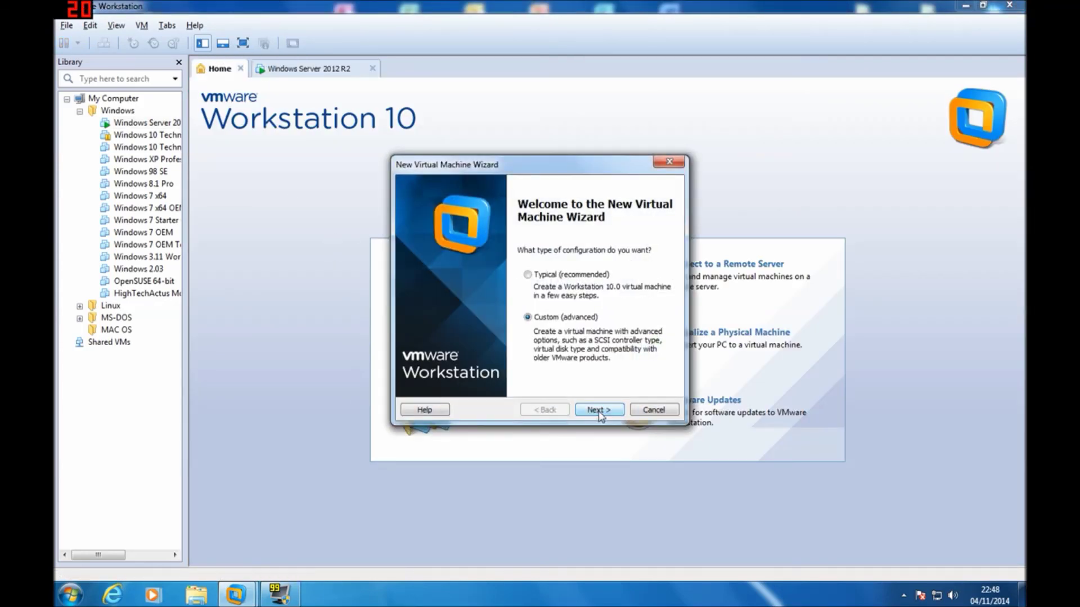
{"action": "left_click", "coordinate": [599, 412]}
{"action": "left_click", "coordinate": [590, 410]}
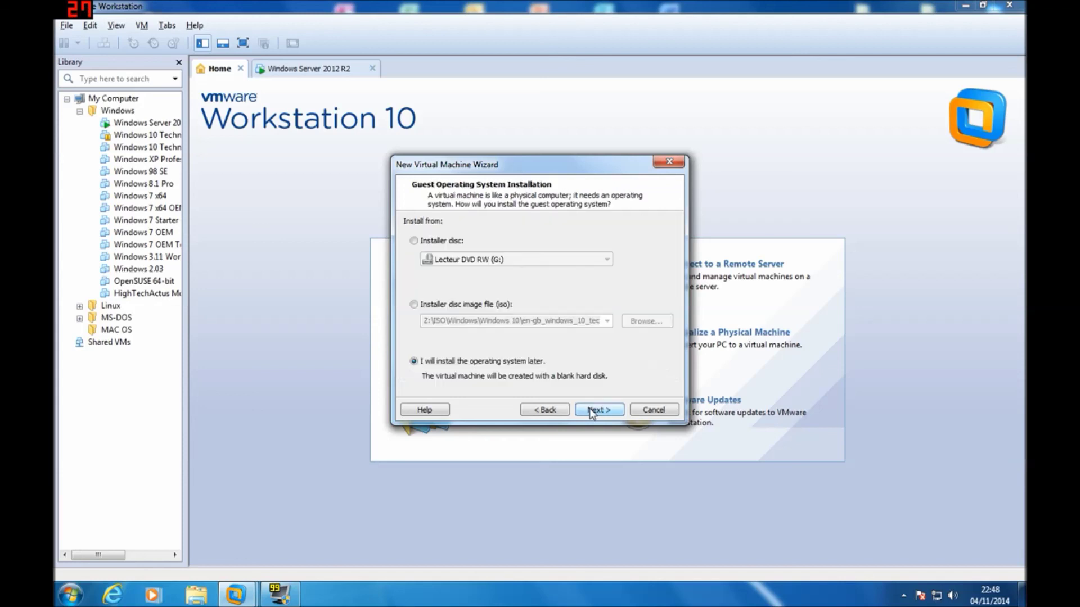
{"action": "left_click", "coordinate": [588, 408]}
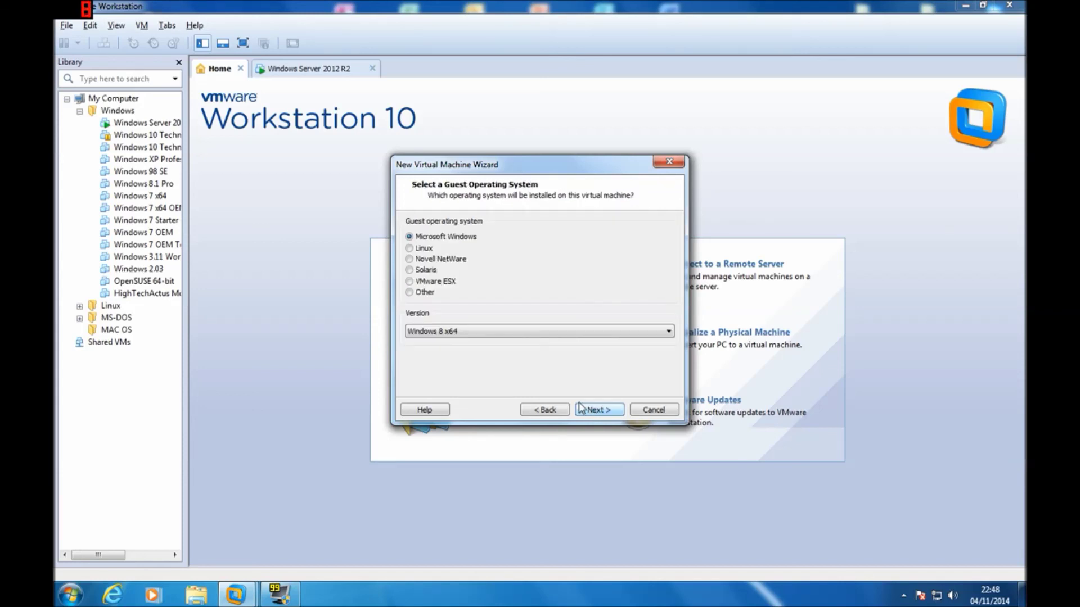
{"action": "left_click", "coordinate": [587, 410]}
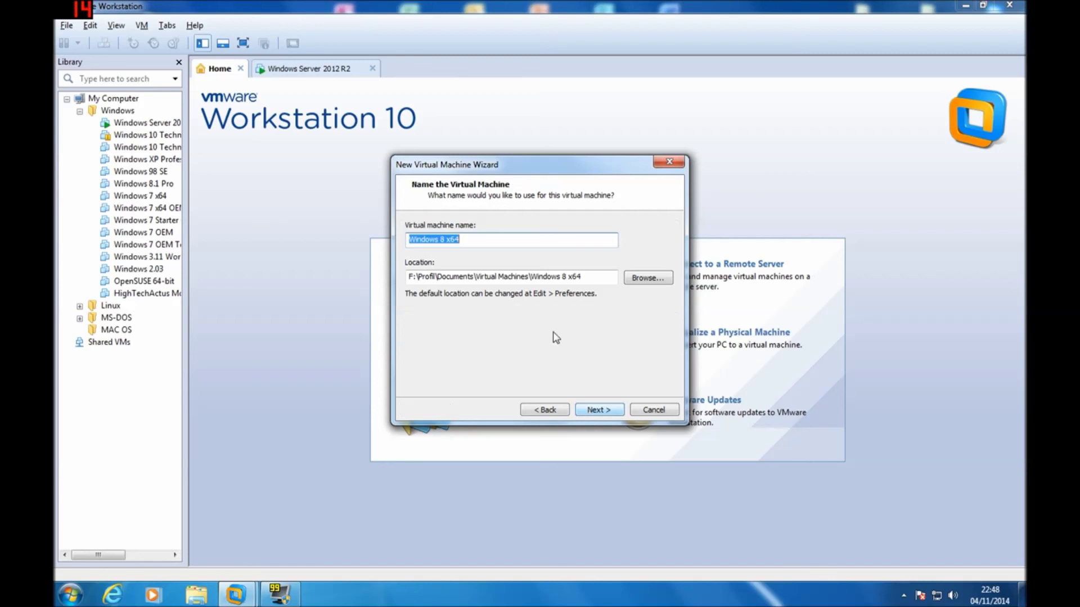
Step: Store the VM in a new 'Test PXE' folder on the VM (D:) drive
{"action": "left_click", "coordinate": [636, 280]}
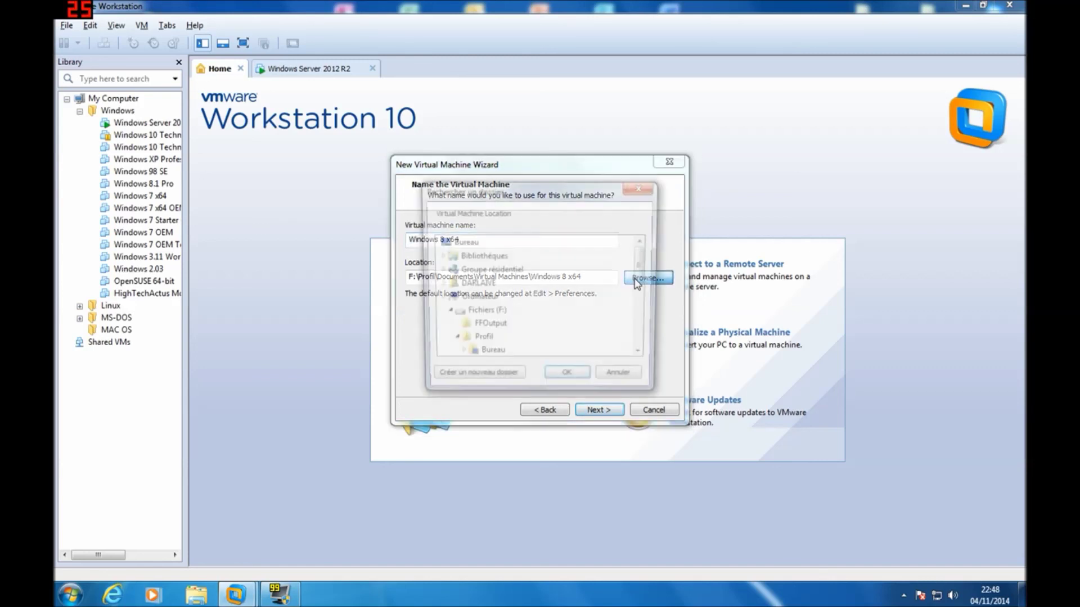
{"action": "mouse_move", "coordinate": [643, 262]}
{"action": "left_mouse_down"}
{"action": "mouse_move", "coordinate": [643, 367]}
{"action": "mouse_move", "coordinate": [643, 282]}
{"action": "left_mouse_up"}
{"action": "left_click", "coordinate": [477, 270]}
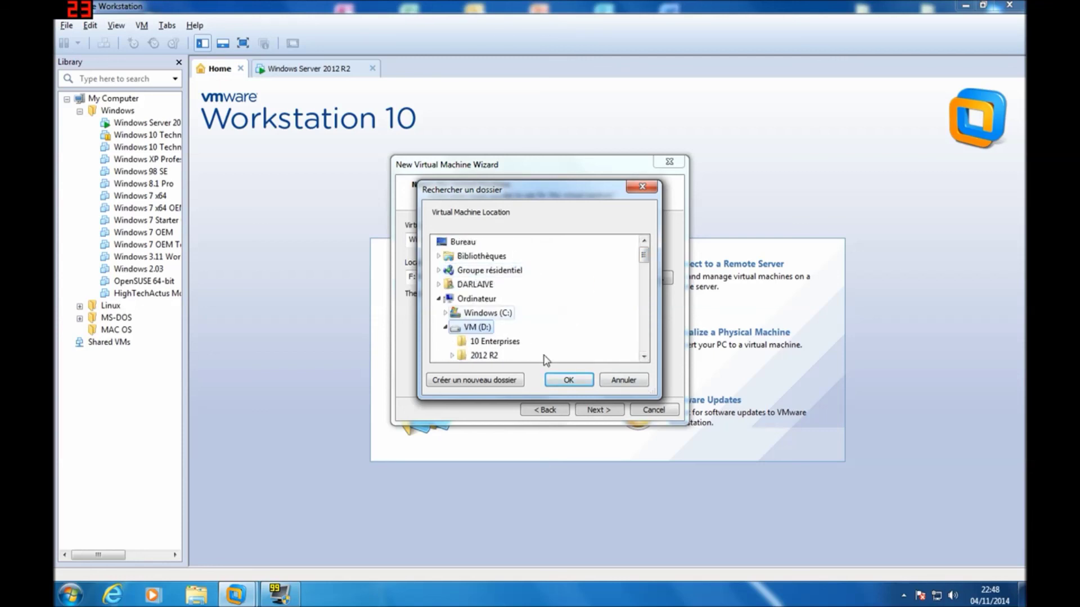
{"action": "left_click", "coordinate": [484, 383]}
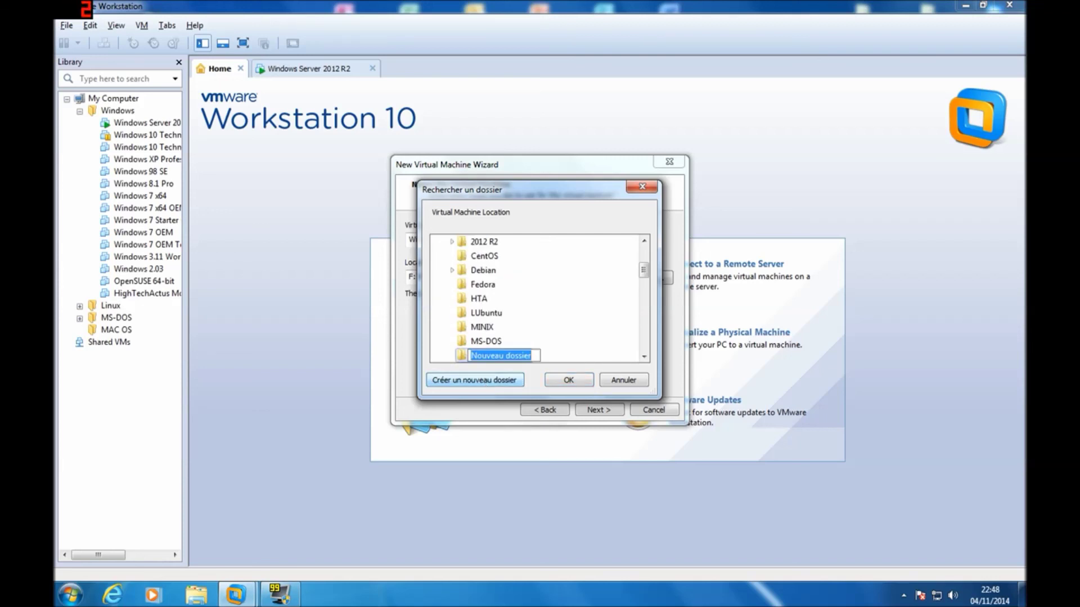
{"action": "type", "text": "Test PXE"}
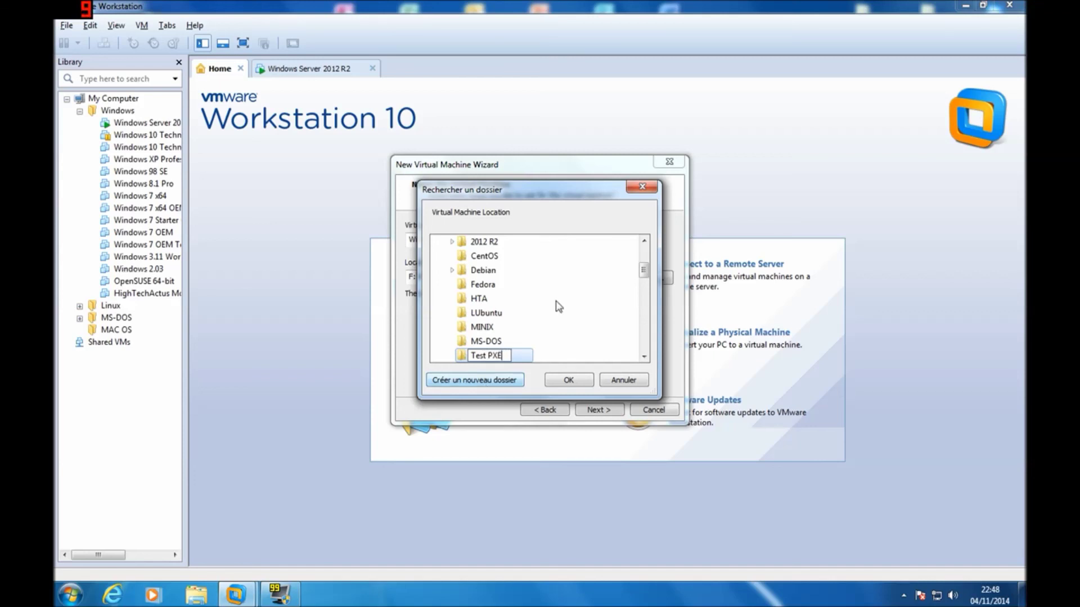
{"action": "key", "text": "Return"}
{"action": "left_click", "coordinate": [568, 380]}
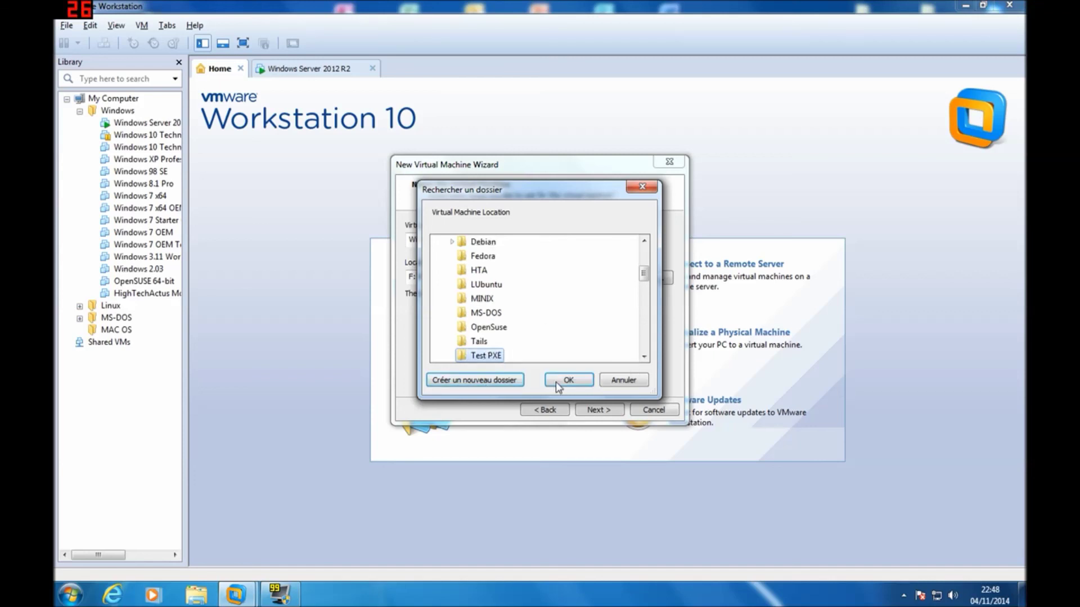
{"action": "left_click", "coordinate": [586, 413]}
Step: Keep default processors and 2048 MB memory, use bridged networking, a 60 GB single-file SCSI disk, and finish
{"action": "left_click", "coordinate": [587, 414]}
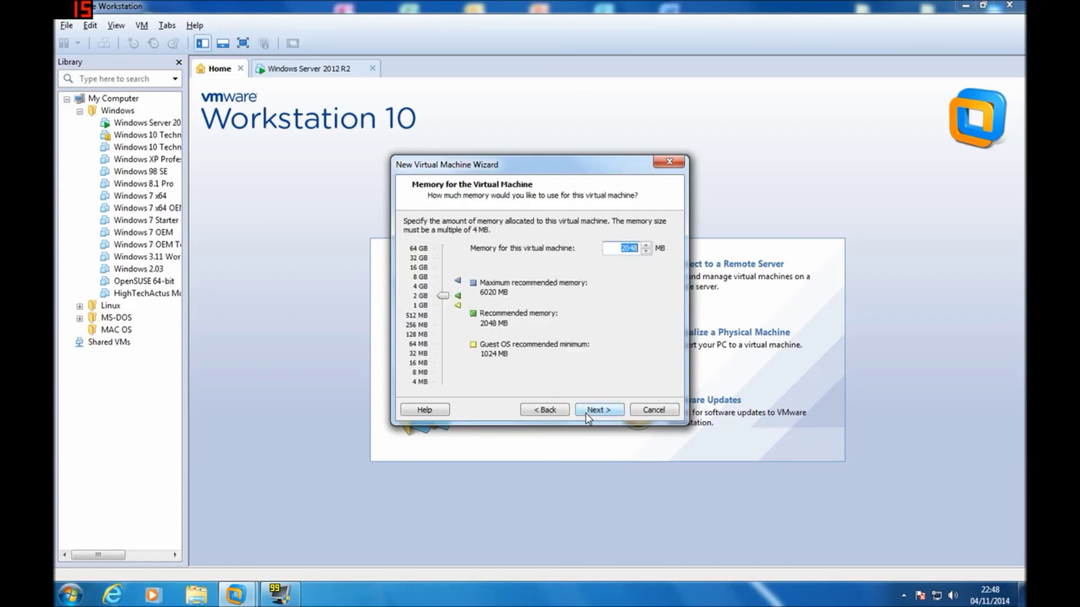
{"action": "left_click", "coordinate": [589, 414]}
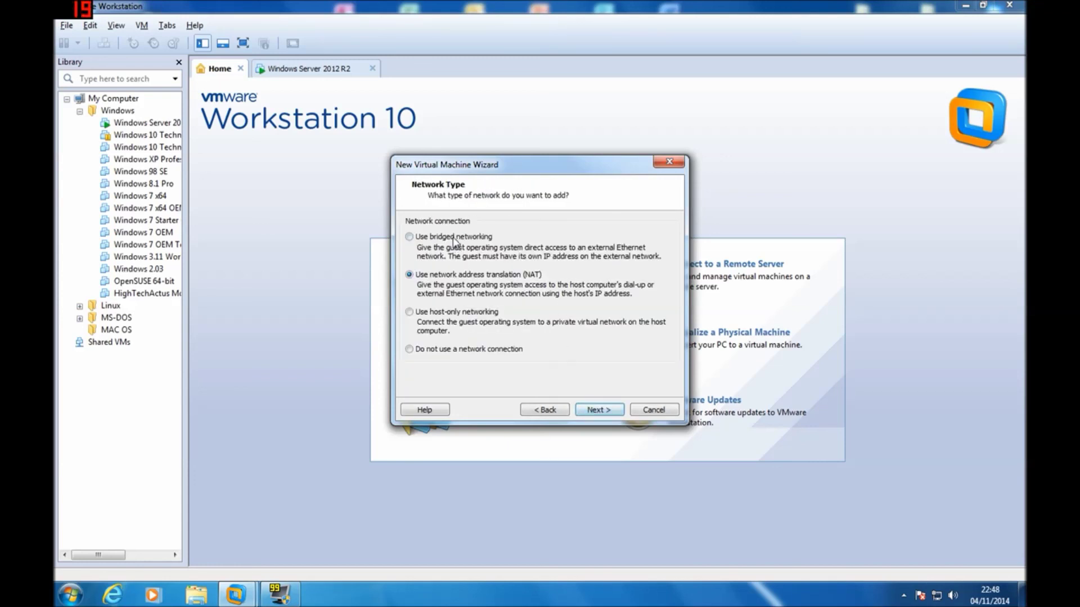
{"action": "left_click", "coordinate": [588, 410]}
{"action": "left_click", "coordinate": [590, 411]}
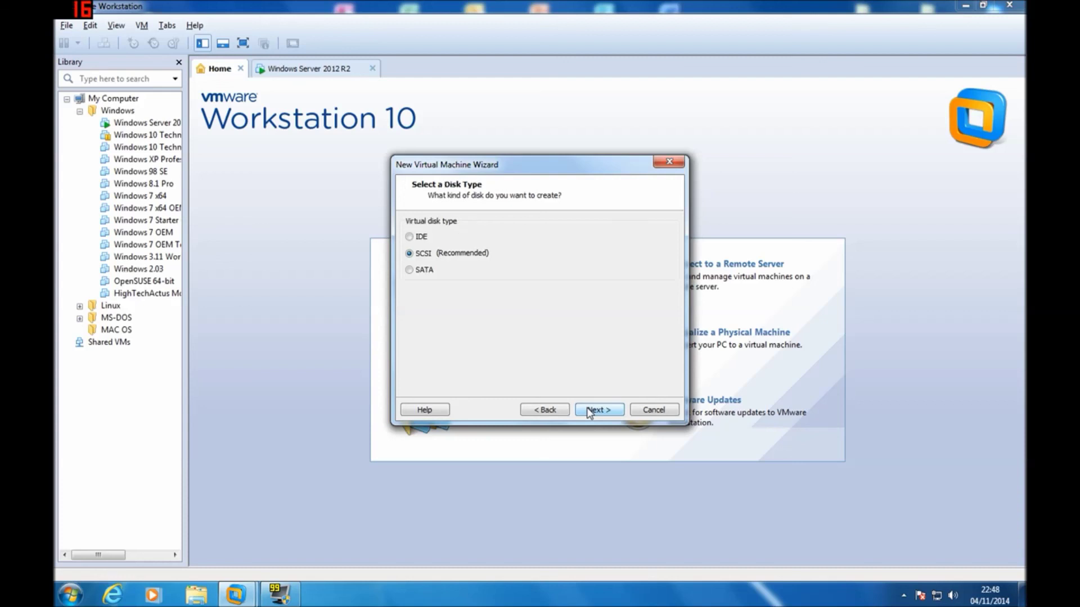
{"action": "left_click", "coordinate": [588, 412]}
{"action": "left_click", "coordinate": [589, 412]}
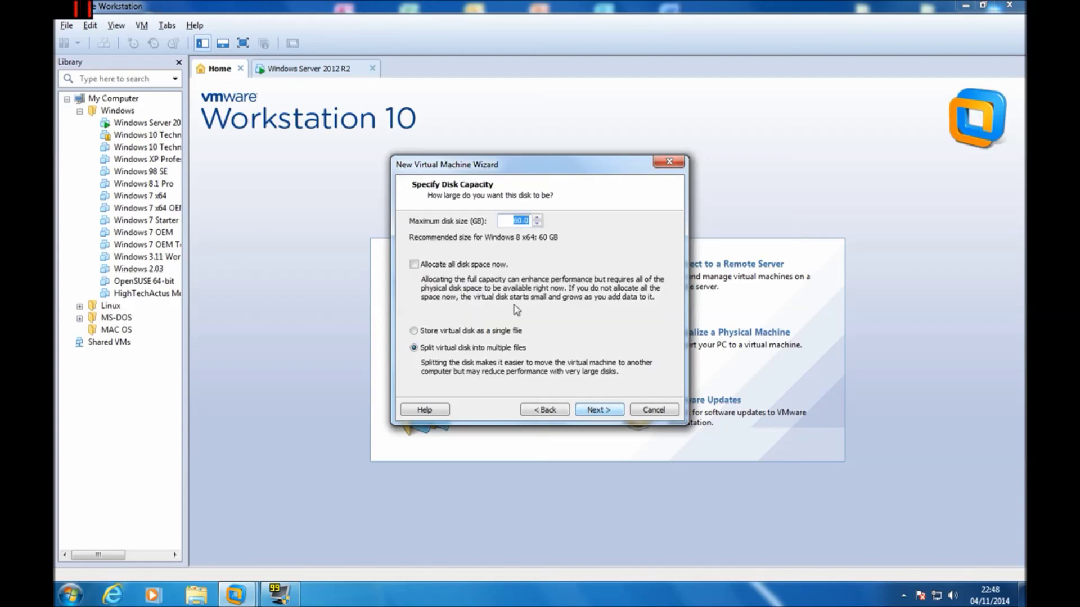
{"action": "left_click", "coordinate": [453, 332]}
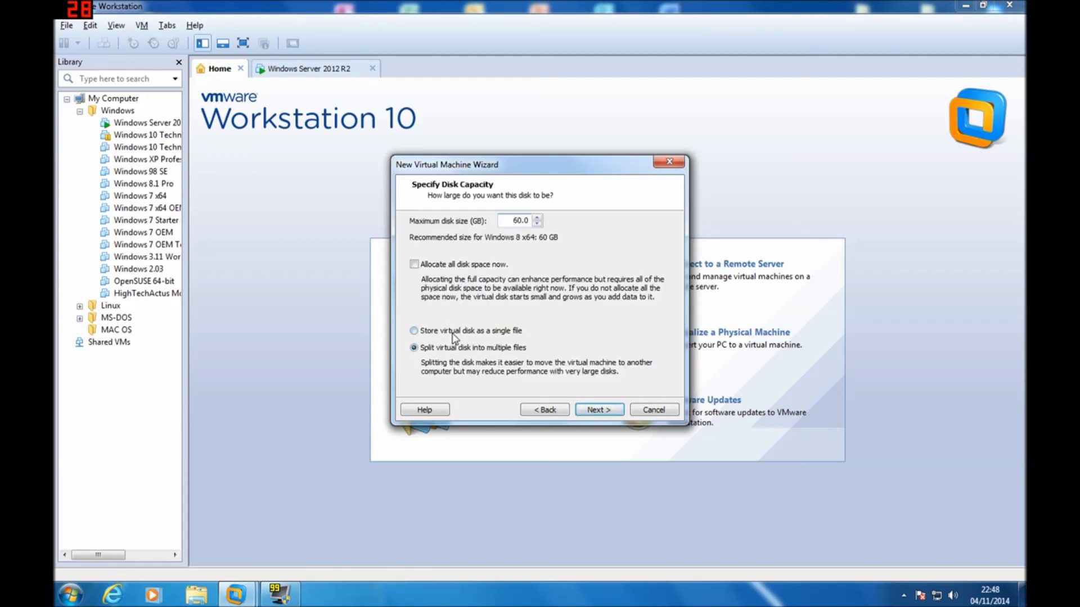
{"action": "left_click", "coordinate": [588, 412]}
{"action": "left_click", "coordinate": [590, 412]}
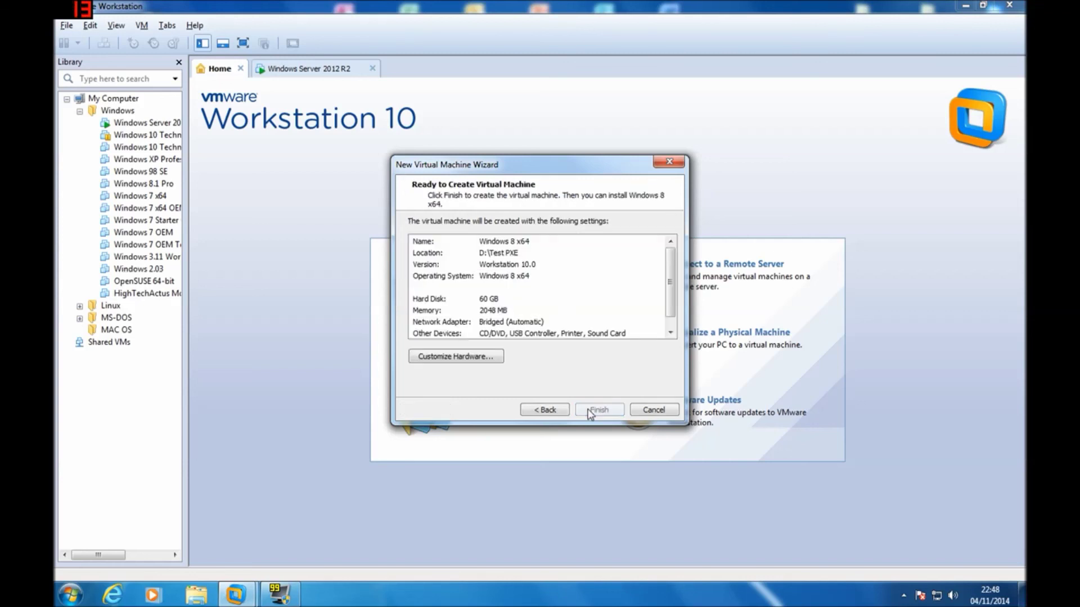
{"action": "left_click", "coordinate": [596, 410]}
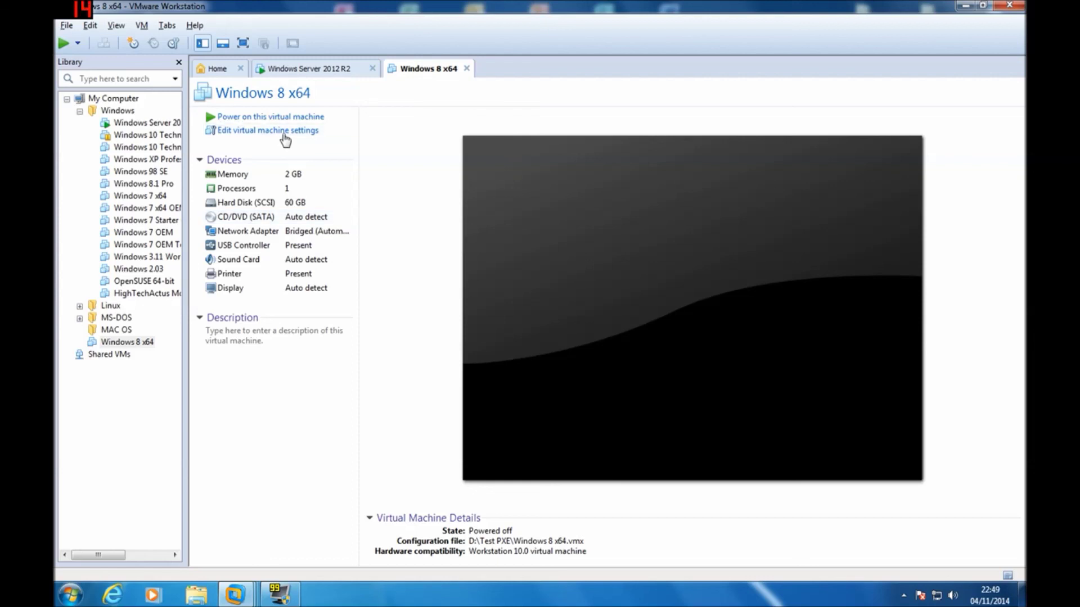
Step: Power on the Windows 8 x64 VM and reset it to boot again
{"action": "left_click", "coordinate": [267, 121]}
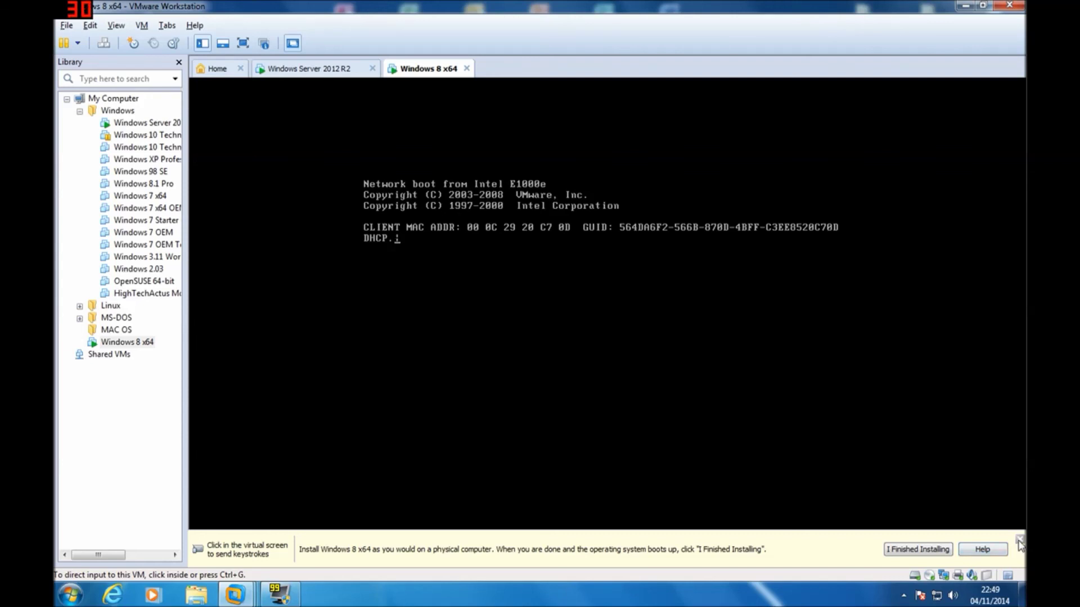
{"action": "left_click", "coordinate": [1019, 538]}
{"action": "key", "text": "ctrl+g"}
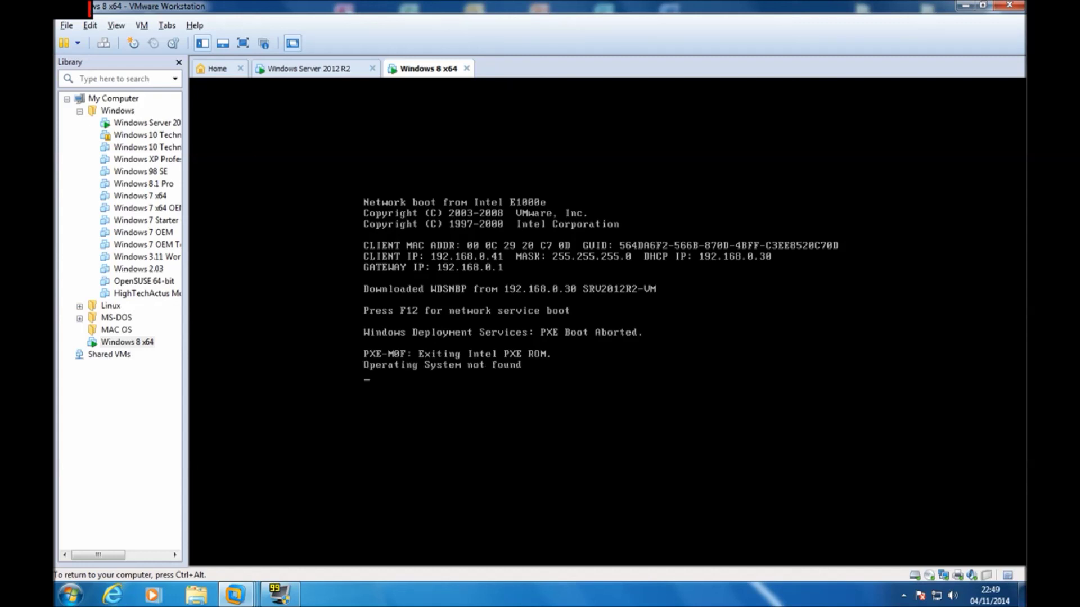
{"action": "key", "text": "ctrl+alt+Delete"}
{"action": "key", "text": "ctrl+alt"}
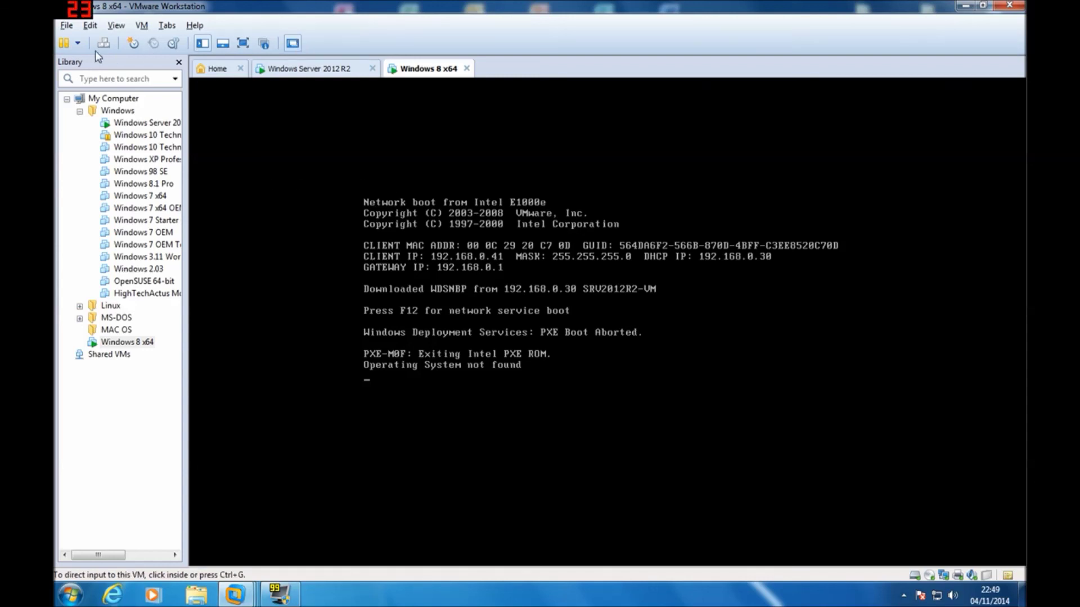
{"action": "left_click", "coordinate": [103, 43]}
{"action": "left_click", "coordinate": [506, 280]}
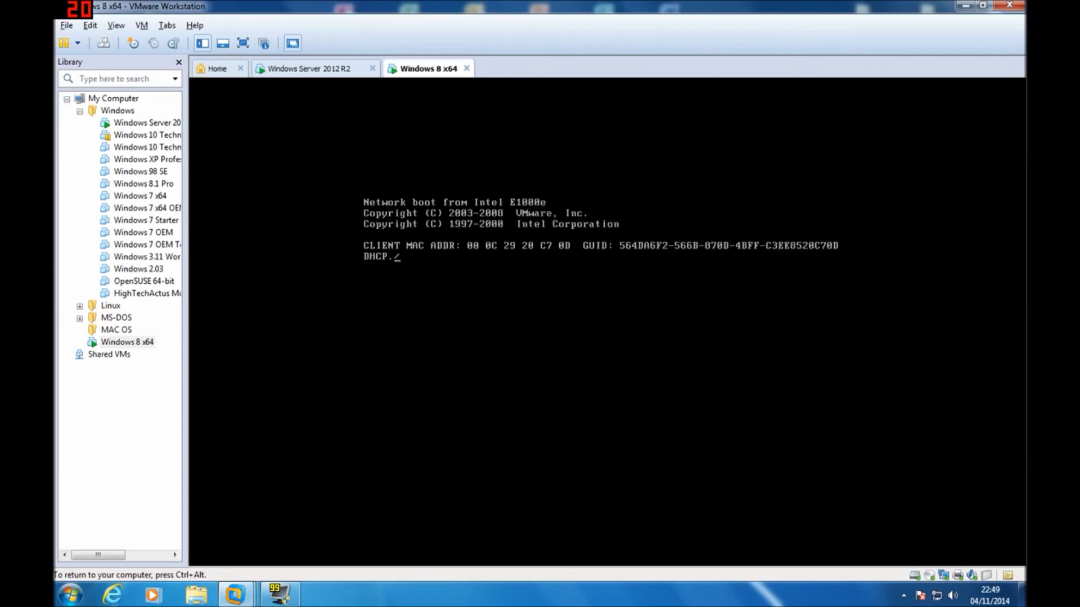
Step: Network-boot with F12 until Boot Manager reports error 0xc0000098 for missing boot images, then close the tab
{"action": "key", "text": "F12"}
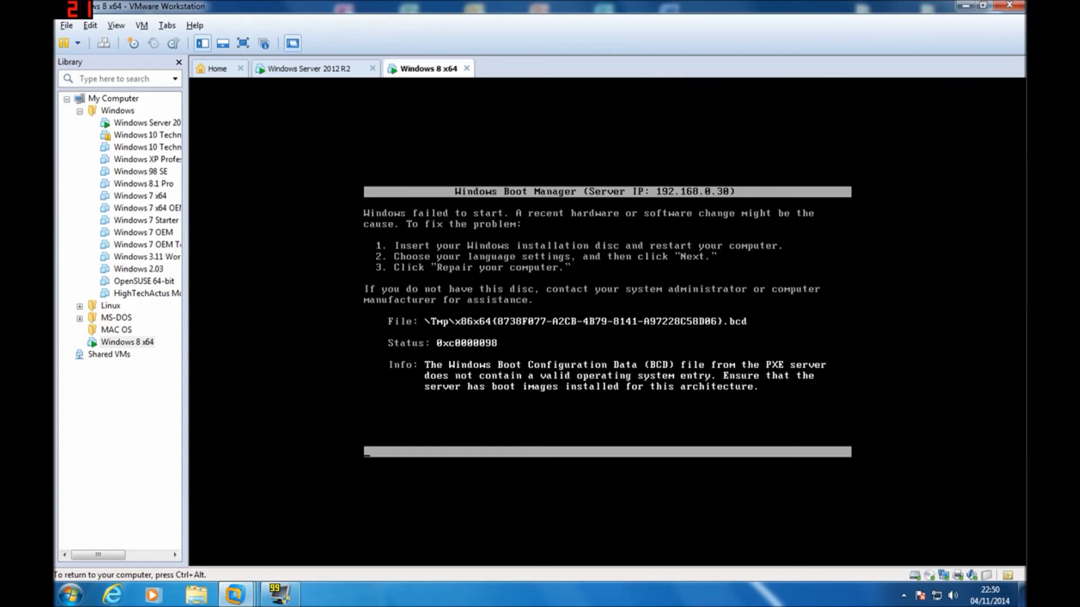
{"action": "key", "text": "ctrl+alt"}
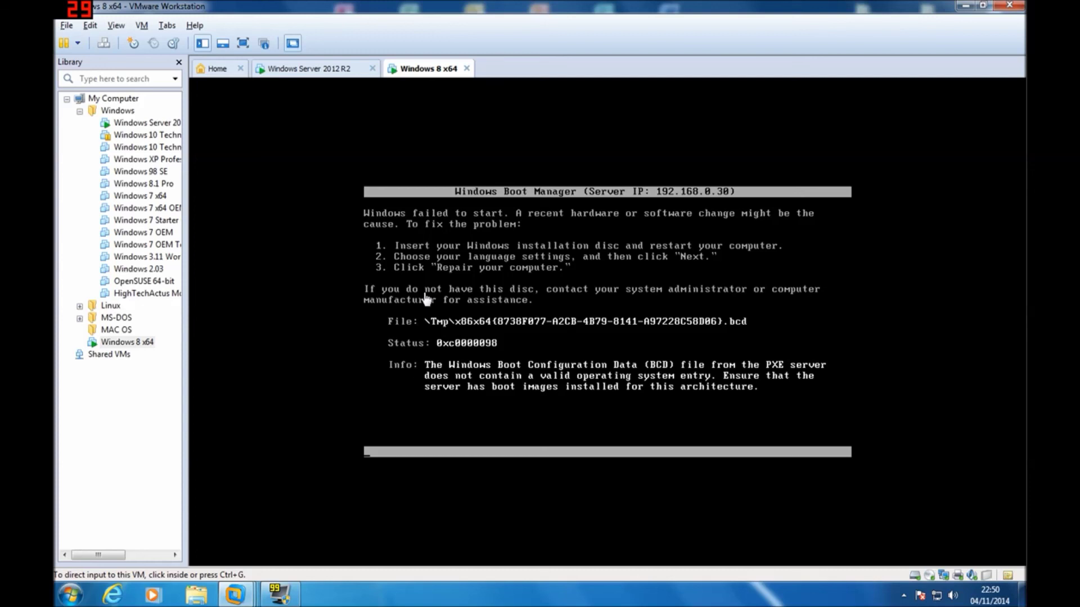
{"action": "left_click", "coordinate": [466, 69]}
Step: Power off the Windows 8 x64 test VM, remove it from the library, and open Explorer
{"action": "left_click", "coordinate": [516, 329]}
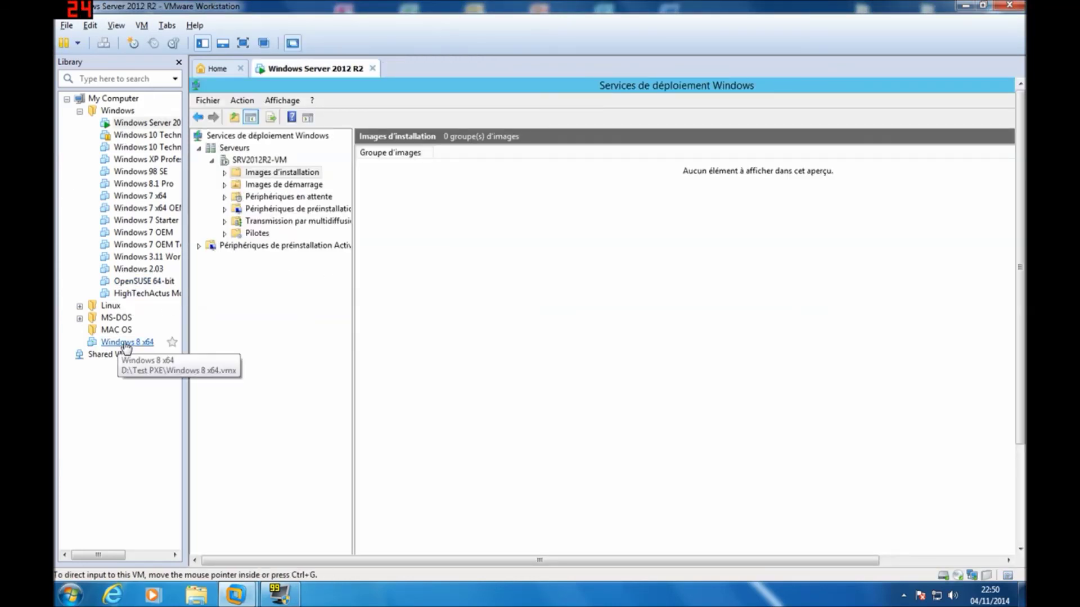
{"action": "right_click", "coordinate": [124, 346]}
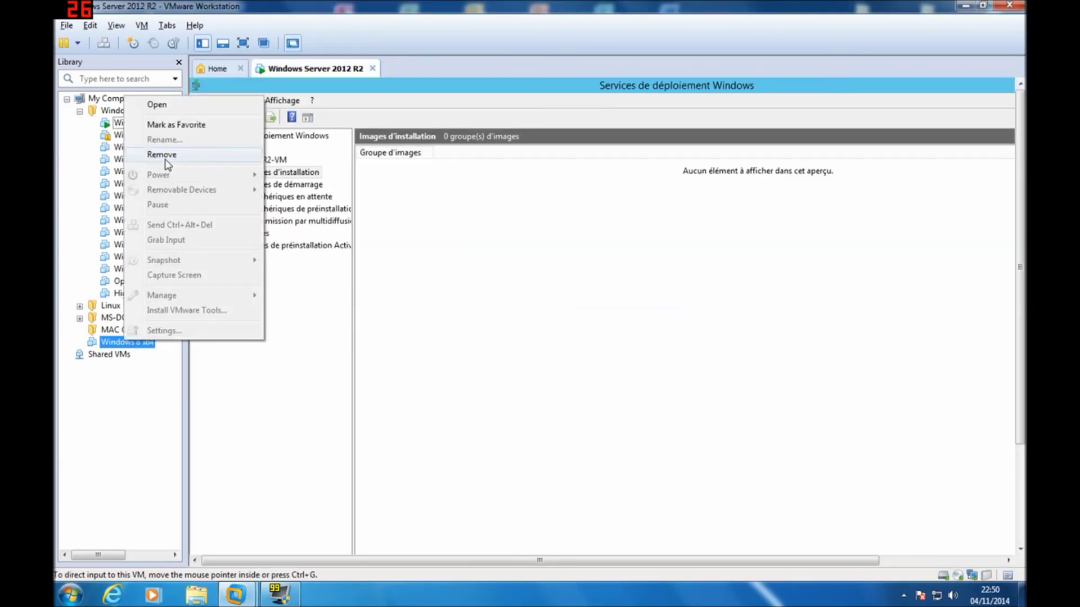
{"action": "left_click", "coordinate": [163, 155]}
{"action": "left_click", "coordinate": [549, 315]}
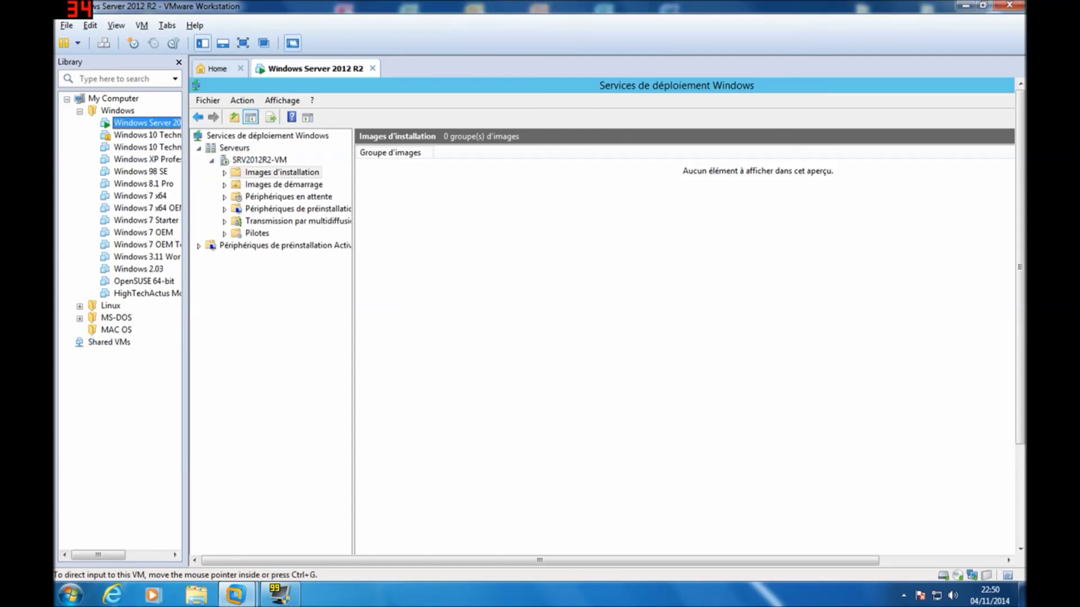
{"action": "mouse_move", "coordinate": [236, 594]}
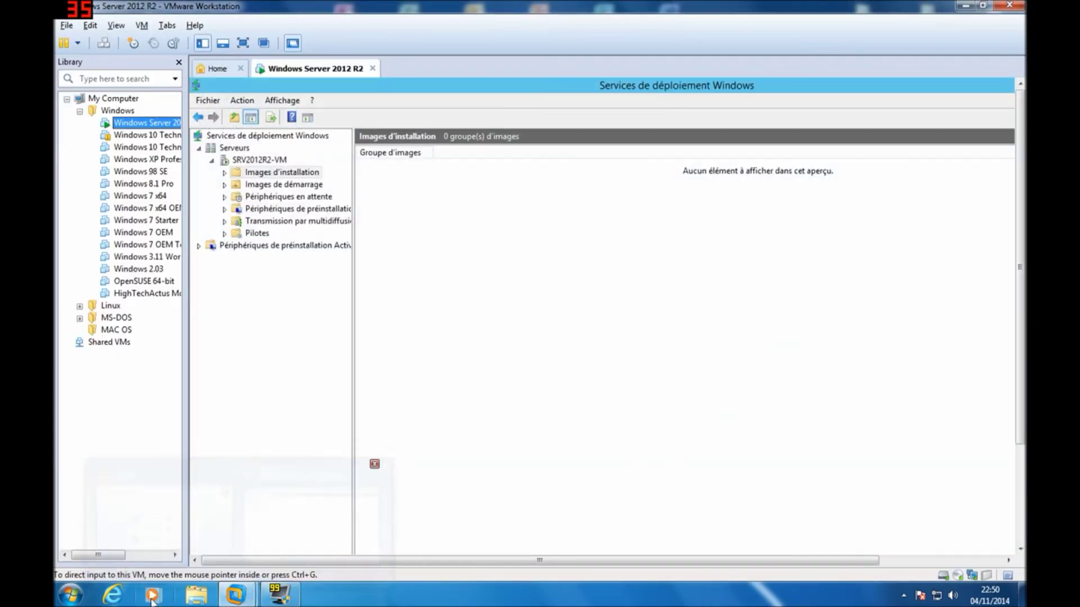
{"action": "left_click", "coordinate": [195, 595]}
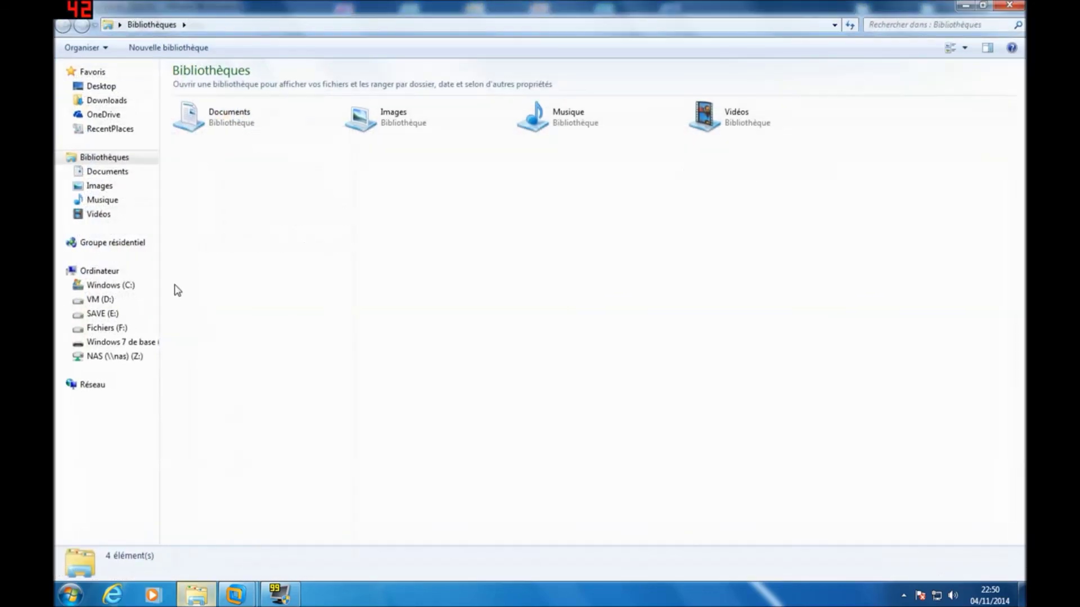
Step: Permanently delete the Test PXE folder from VM (D:) with Shift+Delete and close Explorer
{"action": "left_click", "coordinate": [98, 301]}
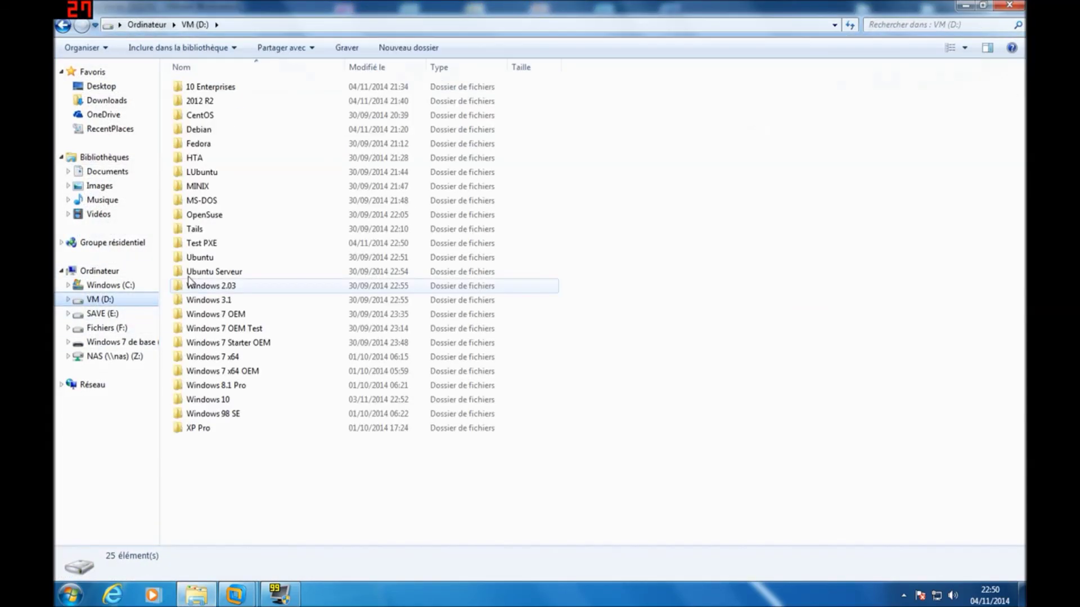
{"action": "left_click", "coordinate": [213, 243]}
{"action": "key", "text": "shift+Delete"}
{"action": "key", "text": "Return"}
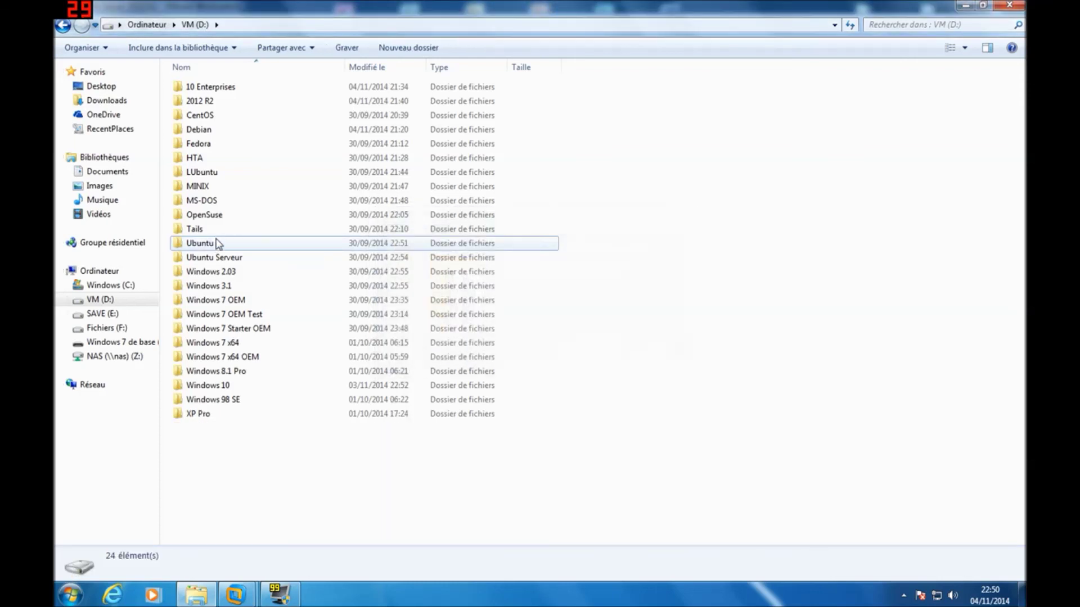
{"action": "left_click", "coordinate": [1017, 5]}
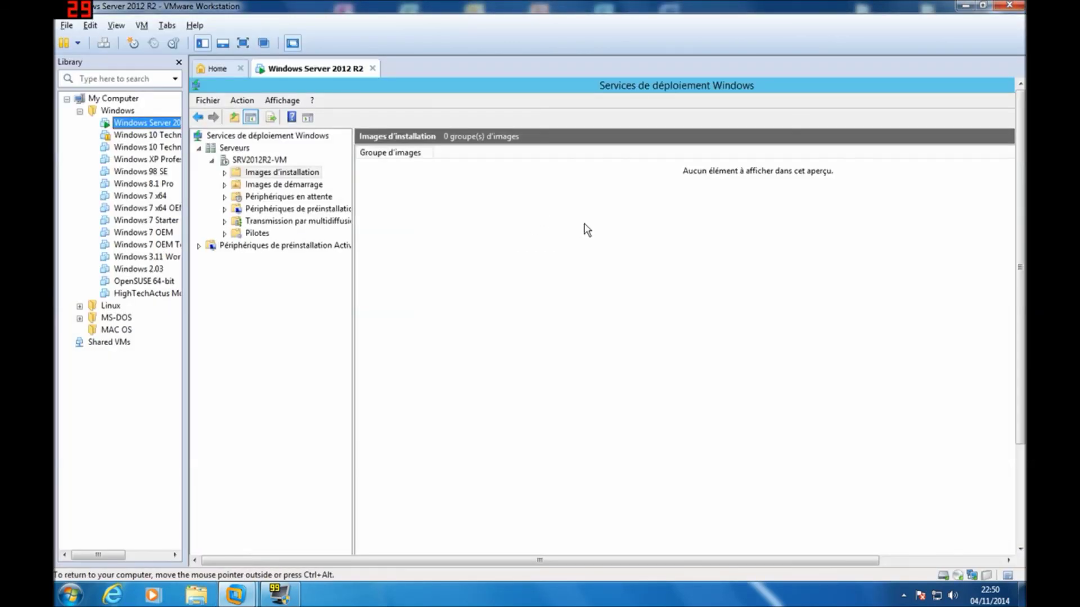
Step: Show the server VM full screen to check its still-empty WDS install image list, then minimize it to the Windows 7 desktop
{"action": "left_click", "coordinate": [246, 45]}
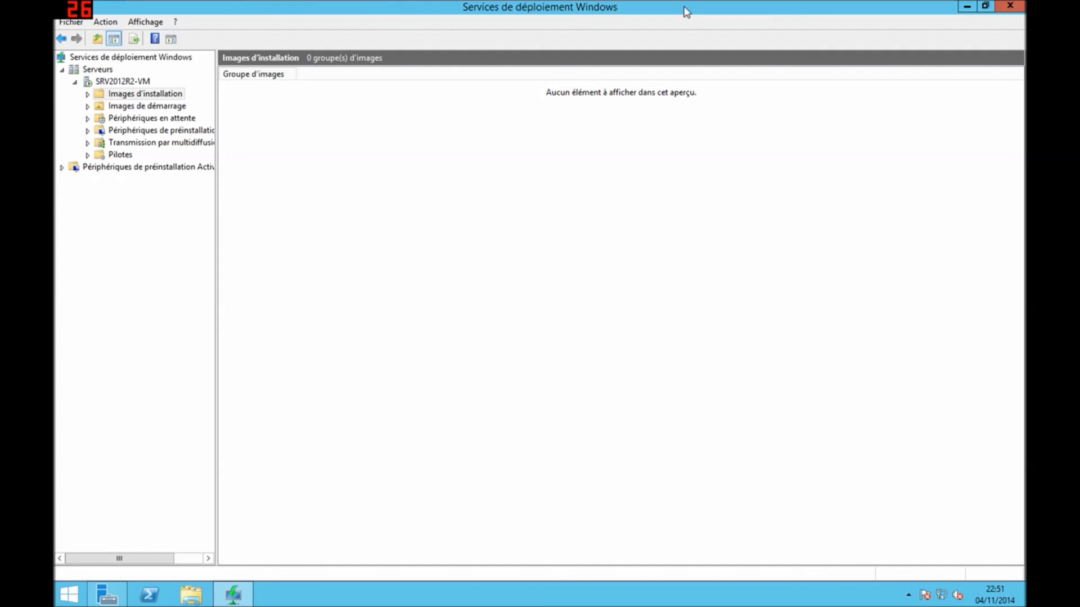
{"action": "mouse_move", "coordinate": [498, 46]}
{"action": "left_click", "coordinate": [902, 9]}
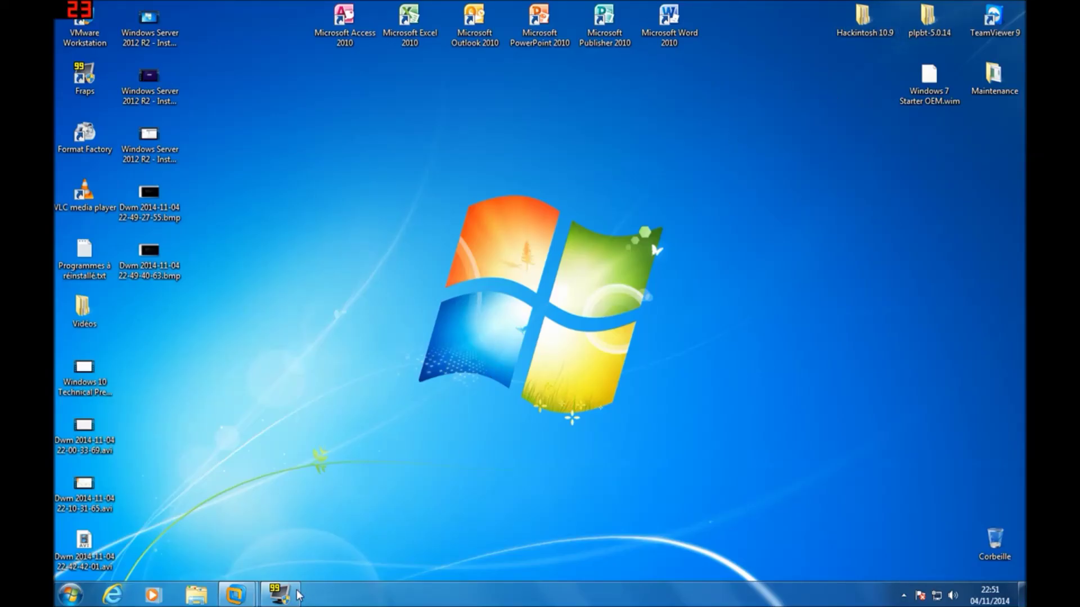
{"action": "mouse_move", "coordinate": [234, 594]}
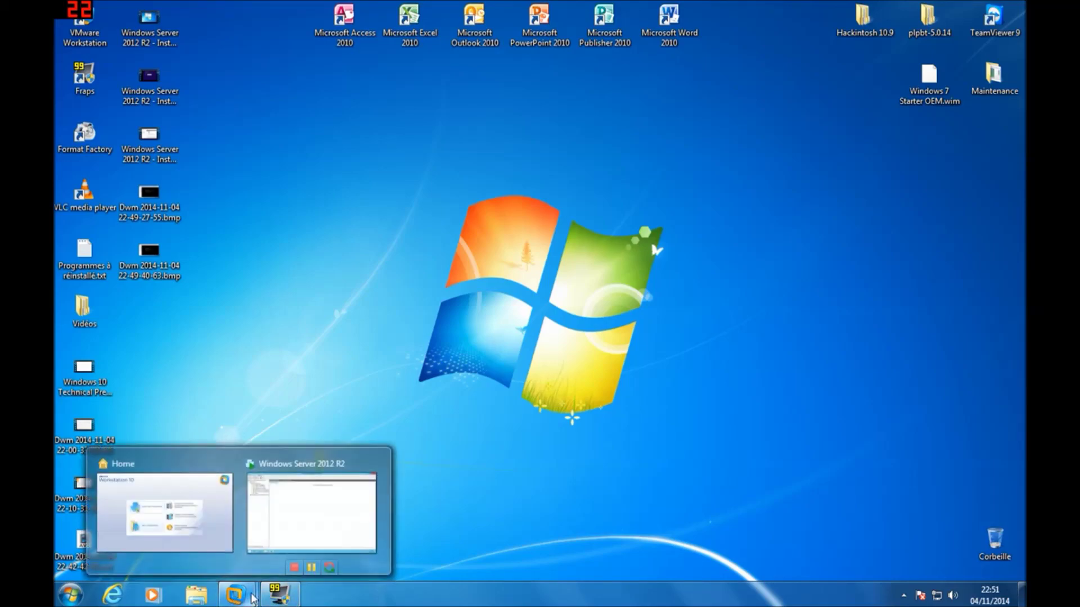